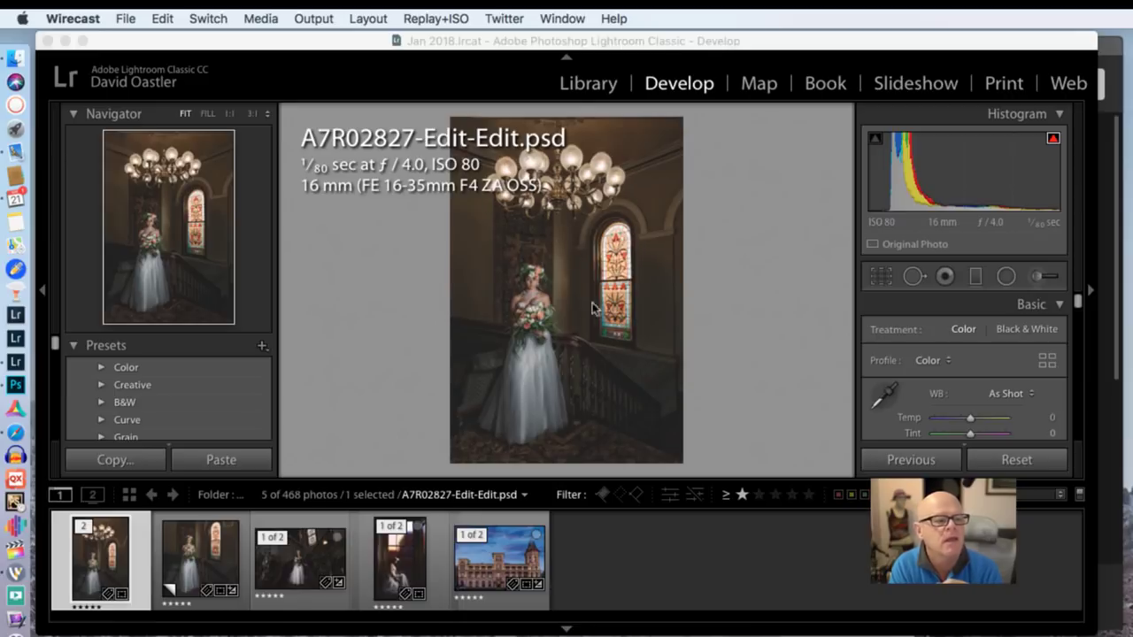
View the Copy 1 version of the edit, then return to the first finished bride edit
click(199, 568)
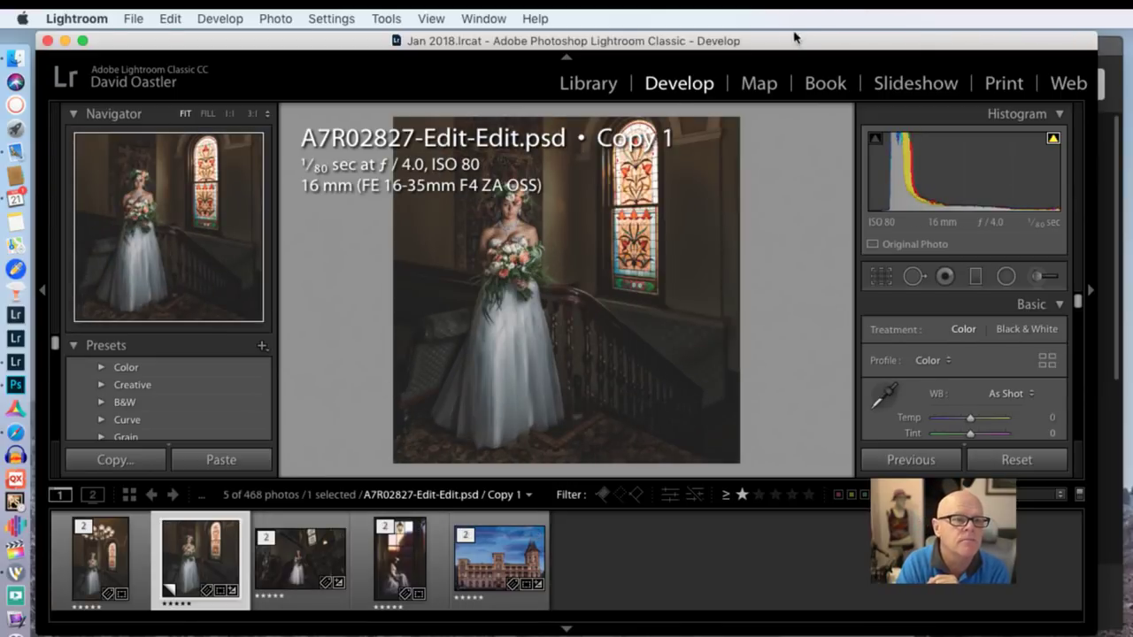
drag(794, 46, 792, 44)
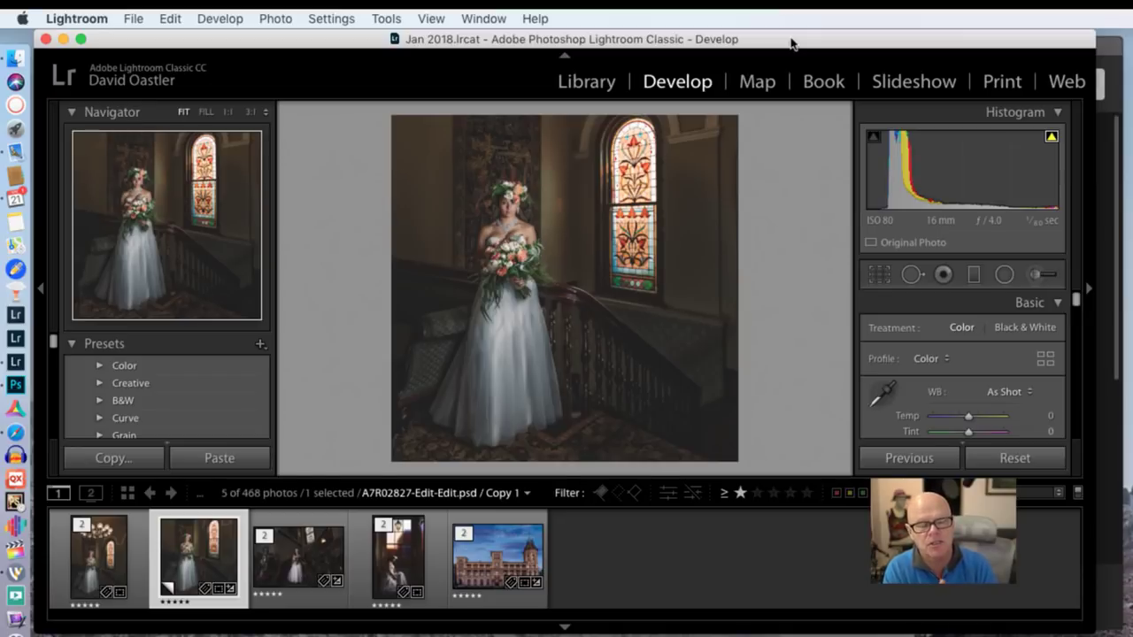
click(112, 575)
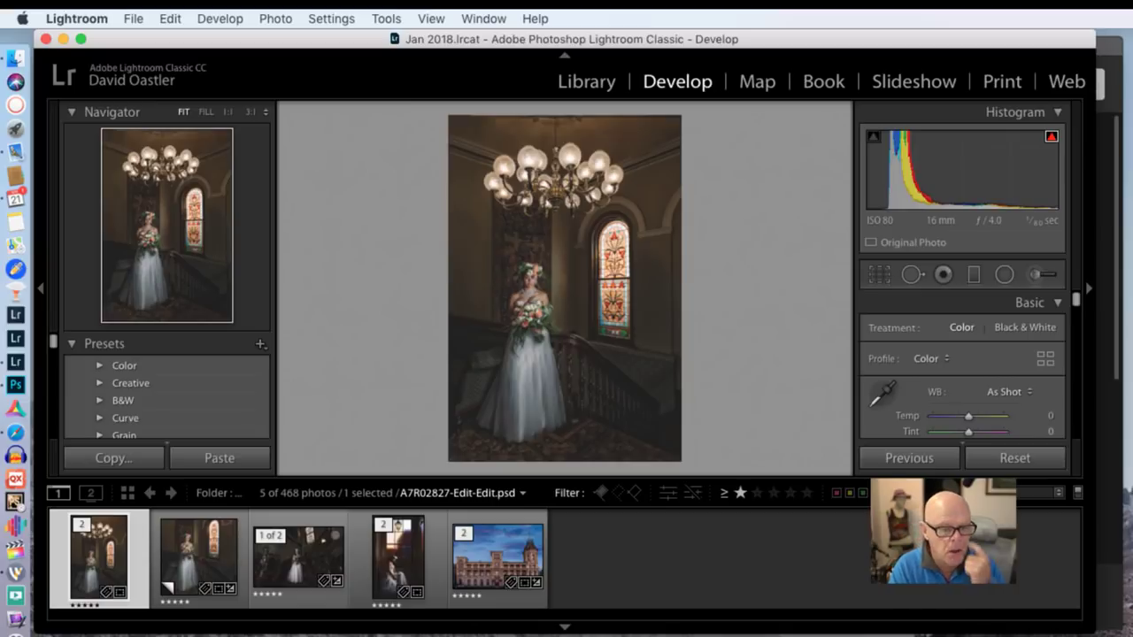
Filter the filmstrip to Flagged photos and select the dark raw A7R02827.ARW
click(1059, 493)
click(1034, 461)
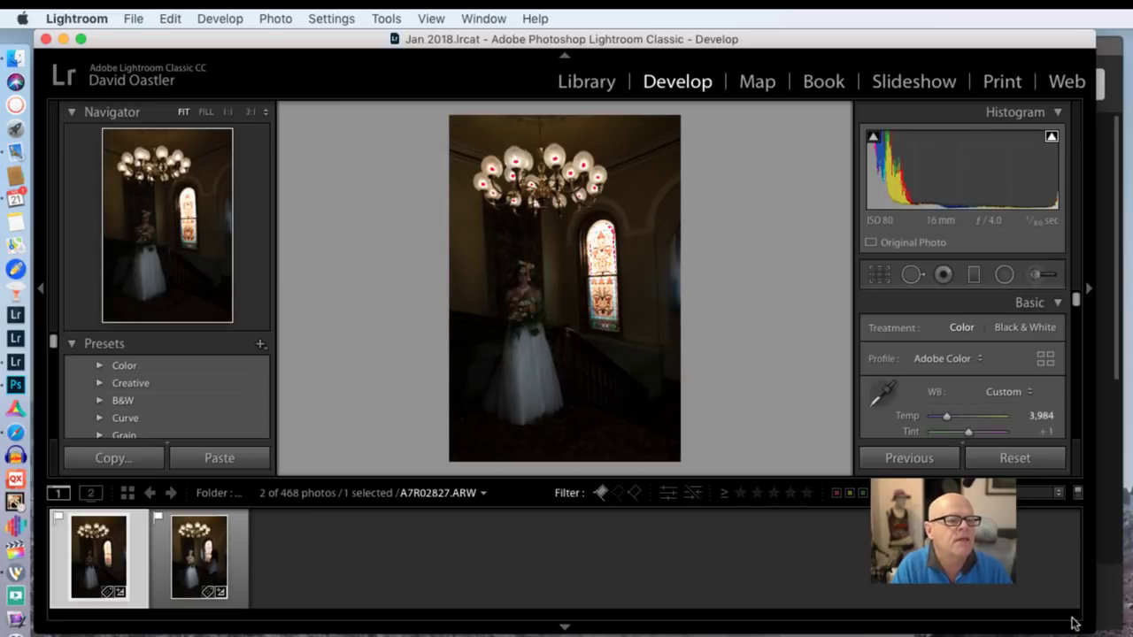
click(1117, 630)
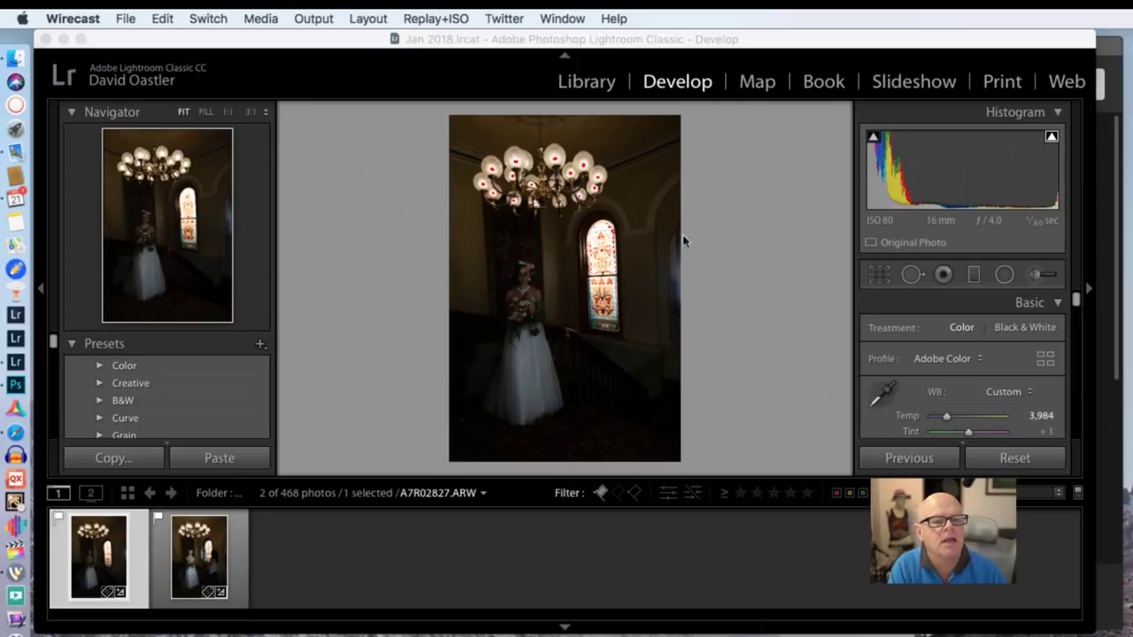
Try the Highlights slider on A7R02827.ARW, then reset Exposure to 0.00 and Highlights to 0
drag(1072, 298, 1077, 310)
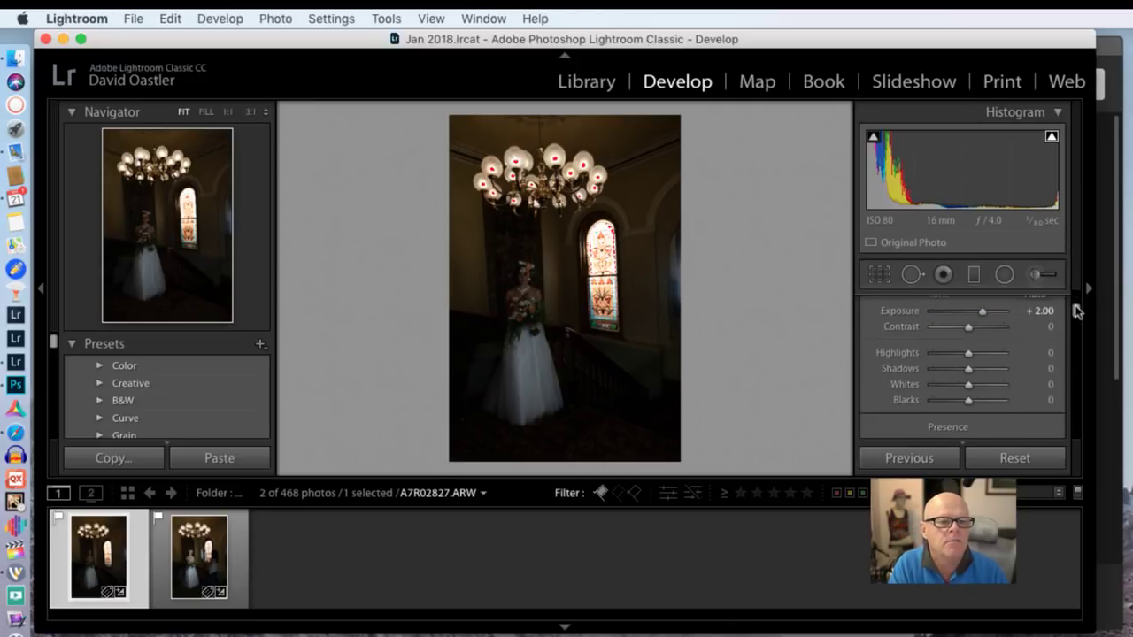
mouse_move(968, 353)
mouse_down()
mouse_move(979, 354)
mouse_move(967, 356)
mouse_up()
double_click(967, 355)
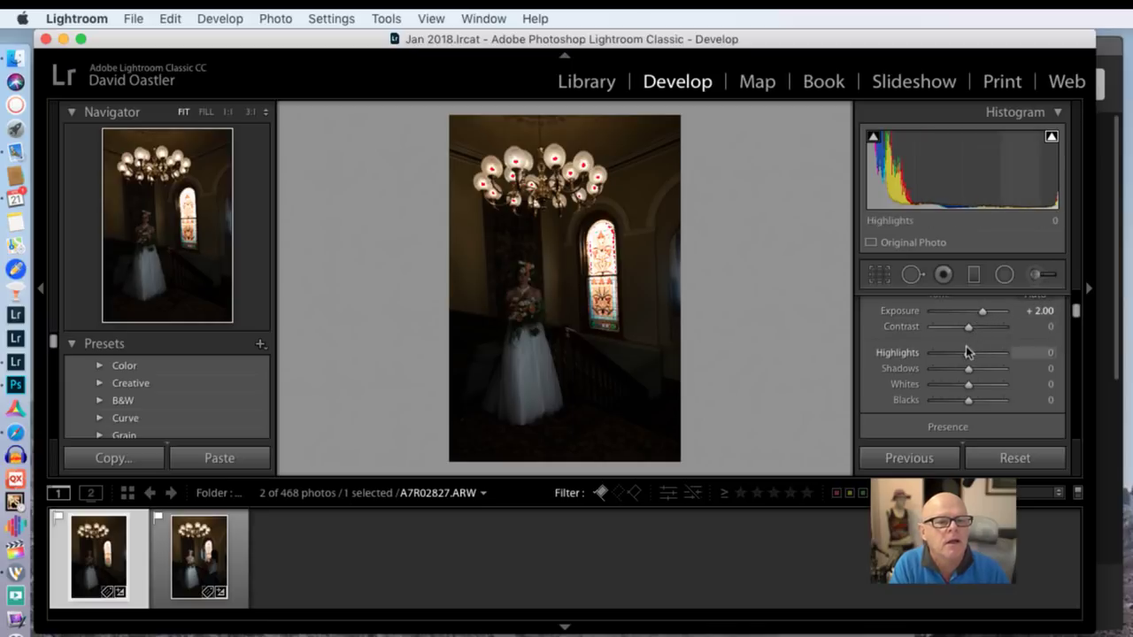
double_click(901, 311)
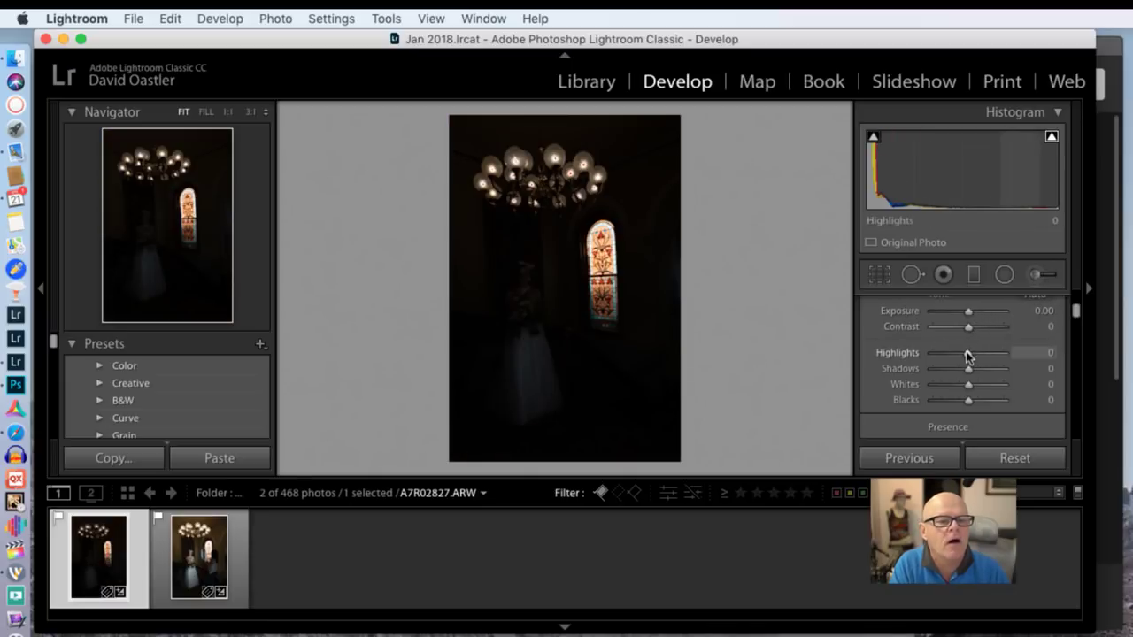
mouse_move(967, 354)
mouse_down()
mouse_move(979, 355)
mouse_move(963, 357)
mouse_up()
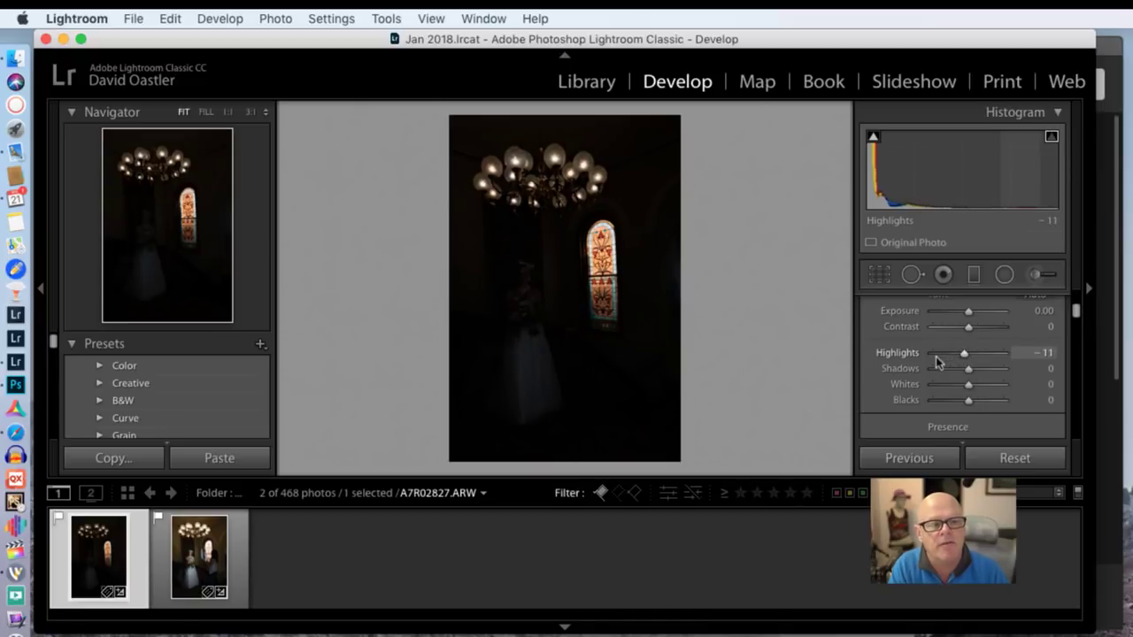
double_click(907, 352)
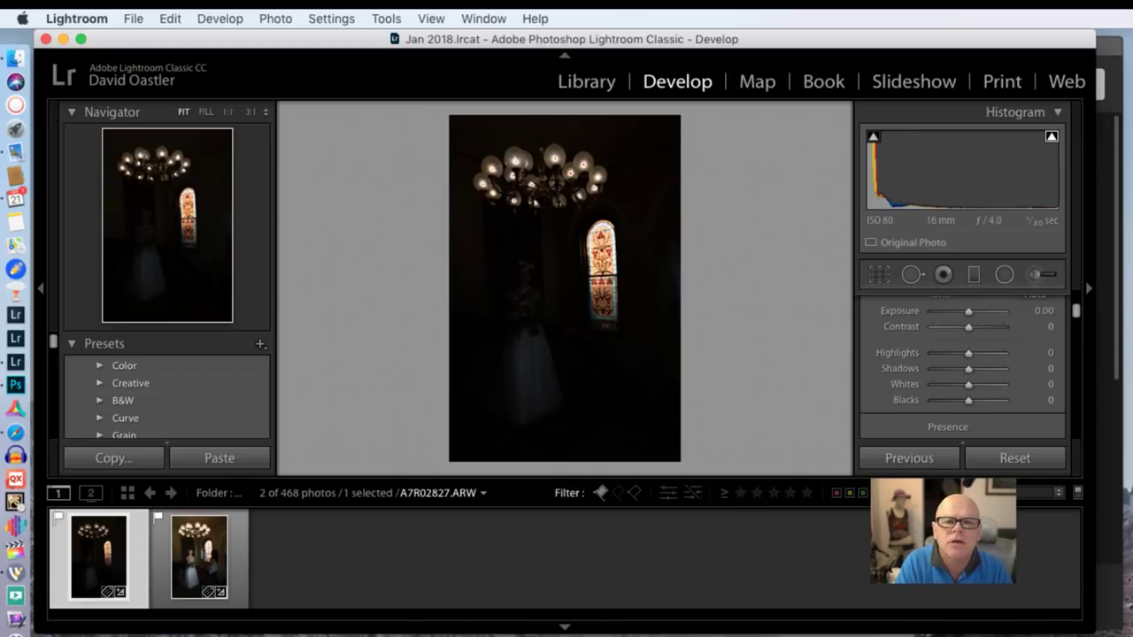
key(super+Tab)
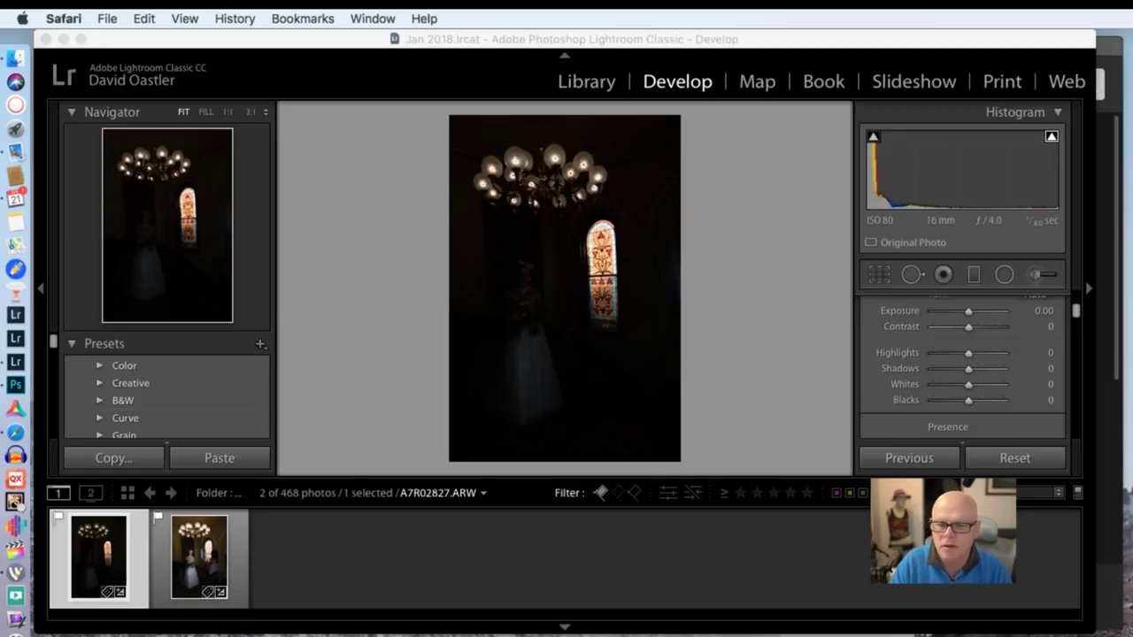
Widen the Lightroom window and view A7R02828.ARW brightened to Exposure +2.30
click(1087, 543)
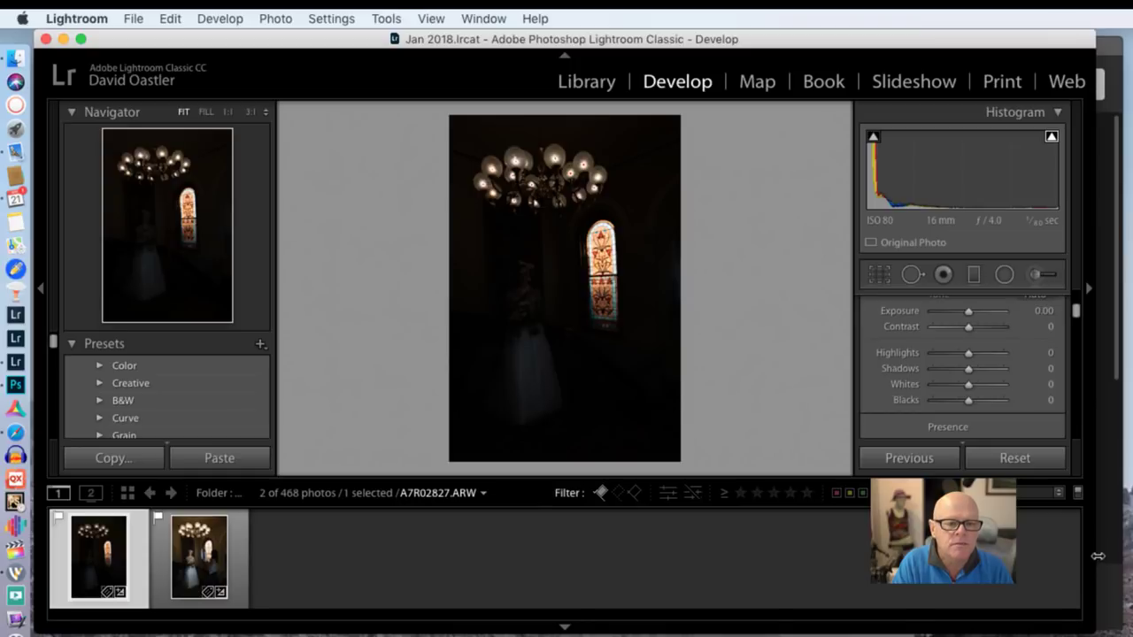
drag(1095, 556, 1104, 618)
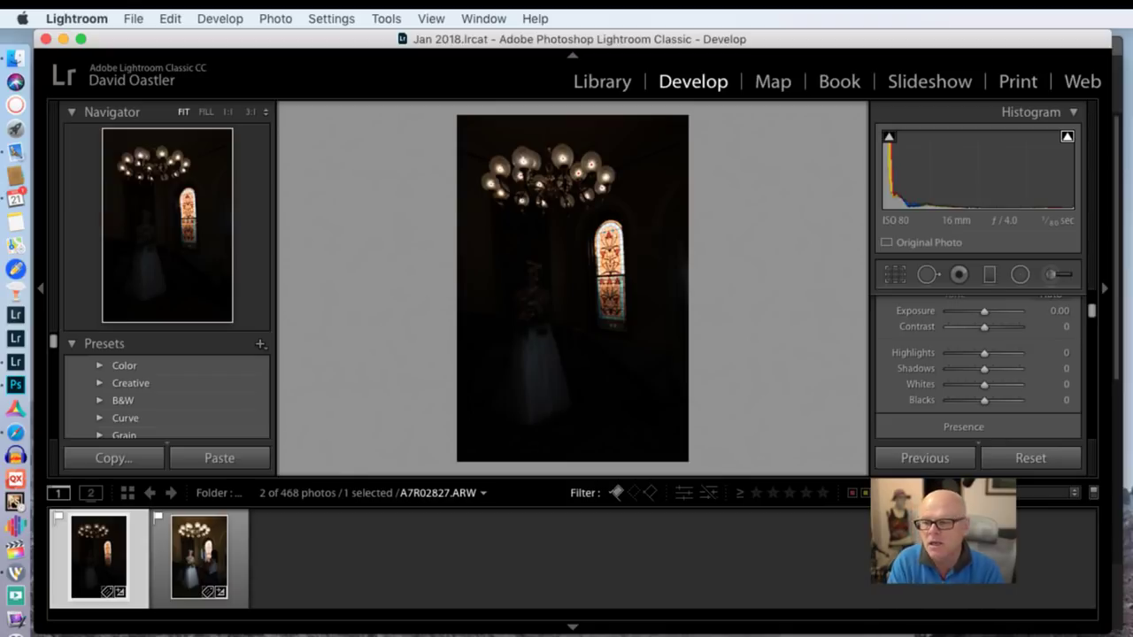
key(super+Tab)
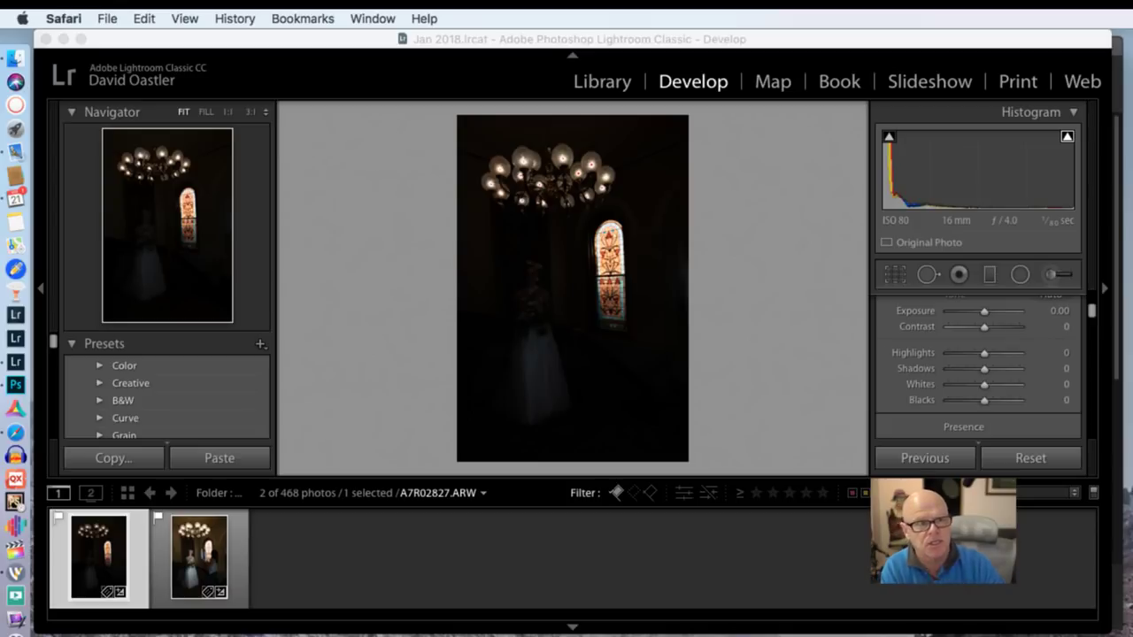
click(201, 577)
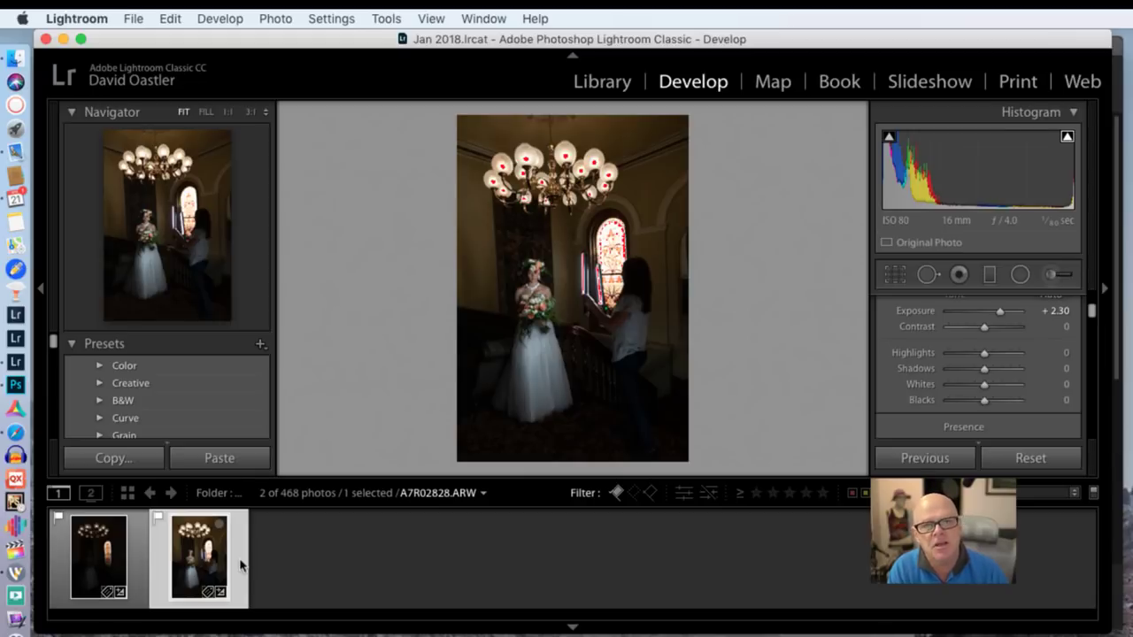
Flip between dark A7R02827.ARW and brightened A7R02828.ARW with the arrow keys
key(Left)
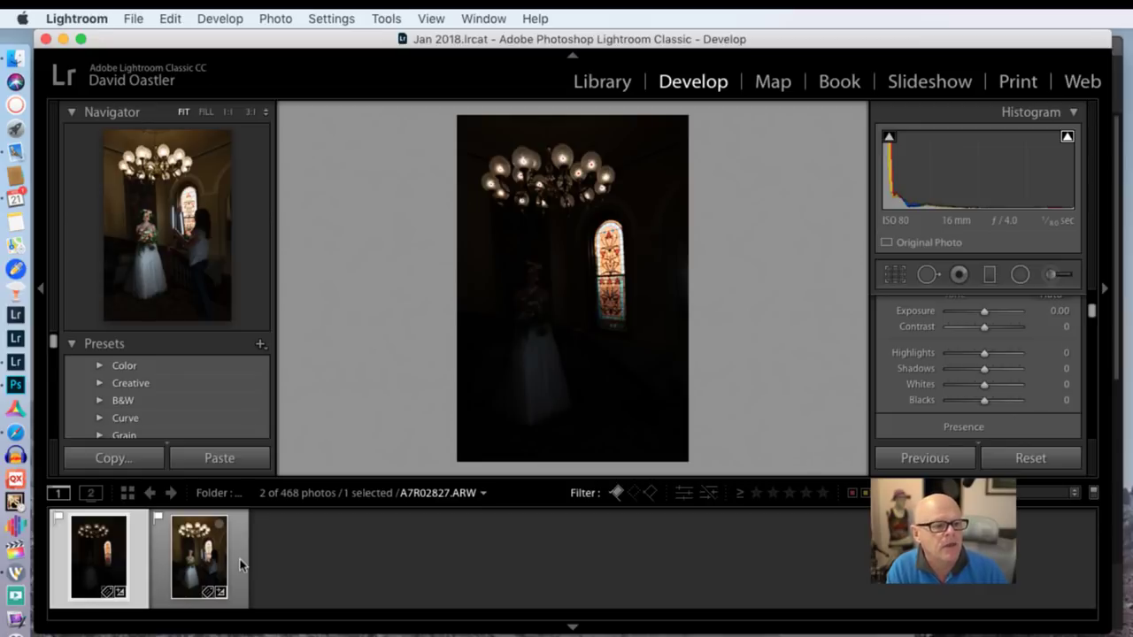
key(Right)
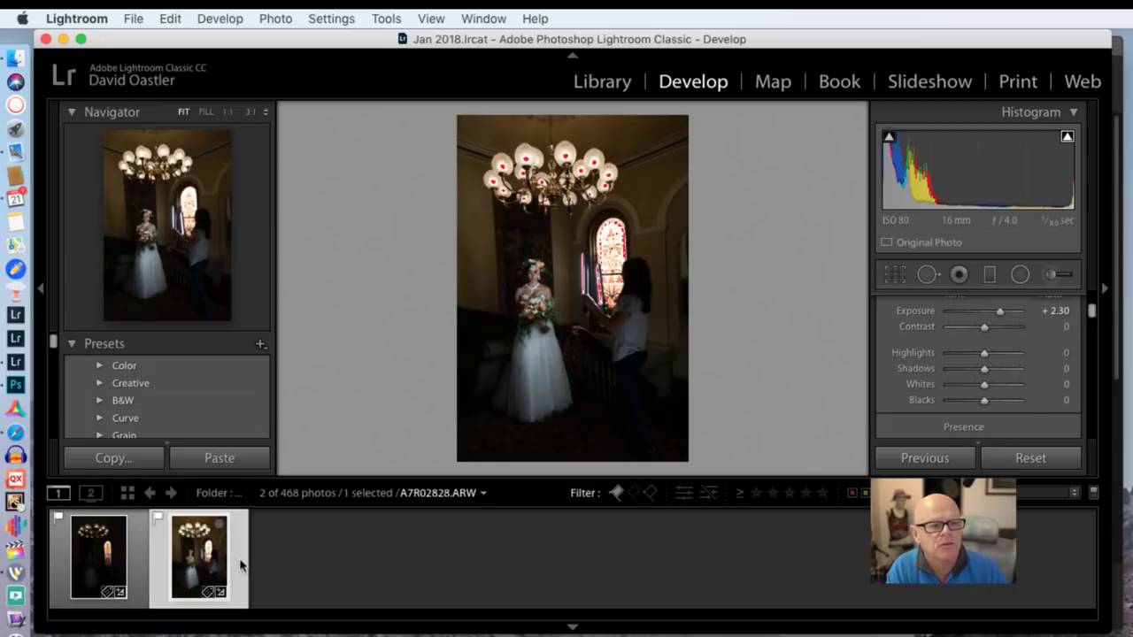
key(Left)
key(Right)
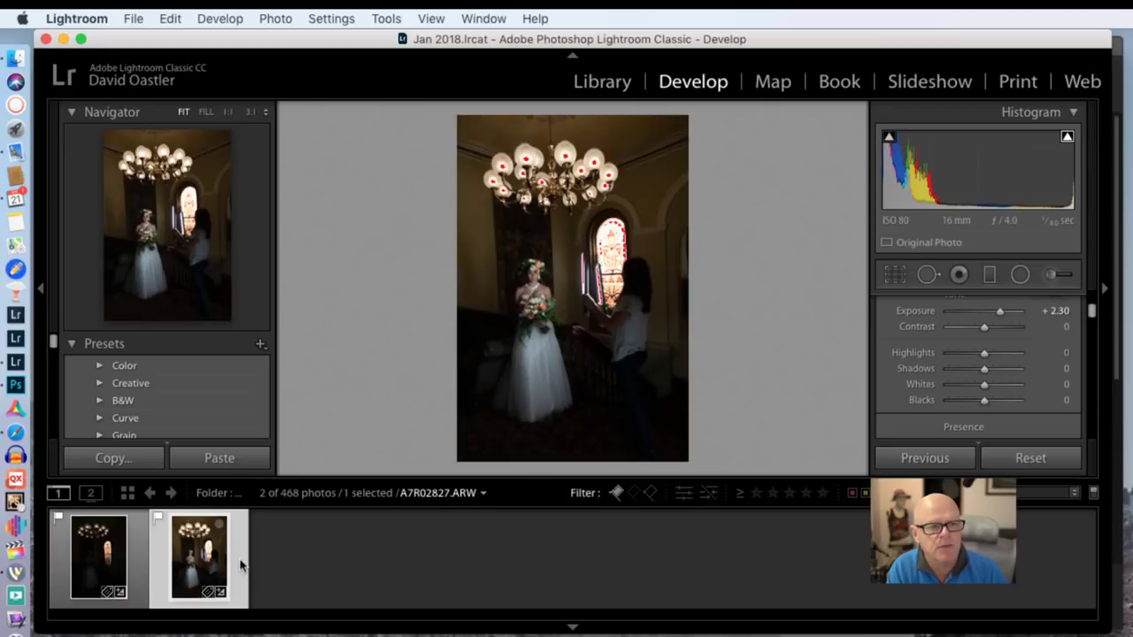
key(Left)
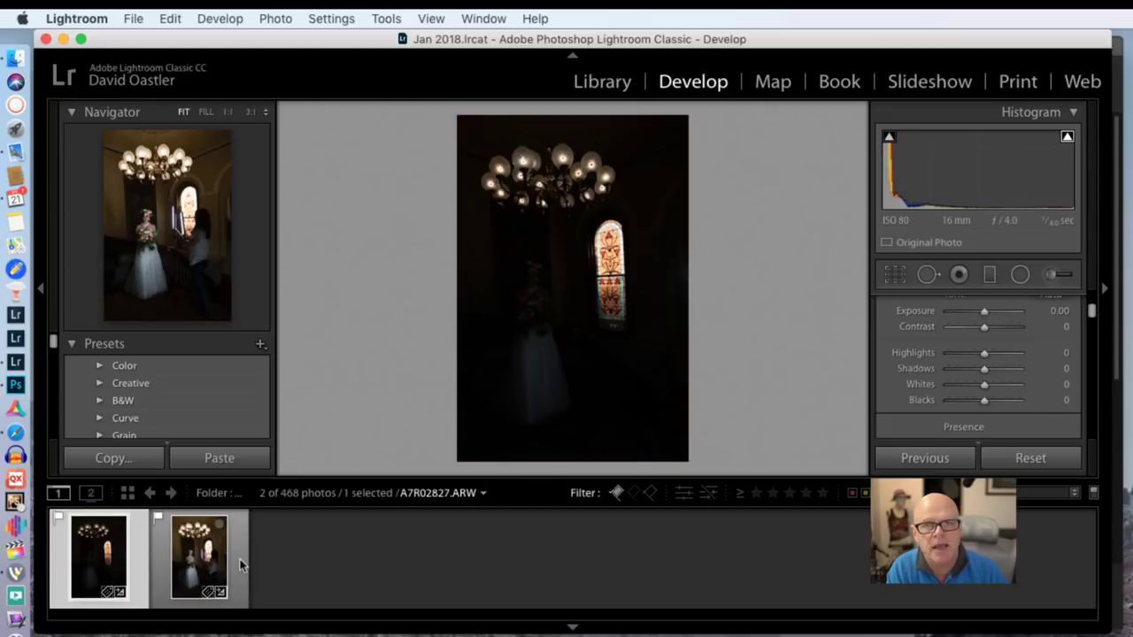
key(Right)
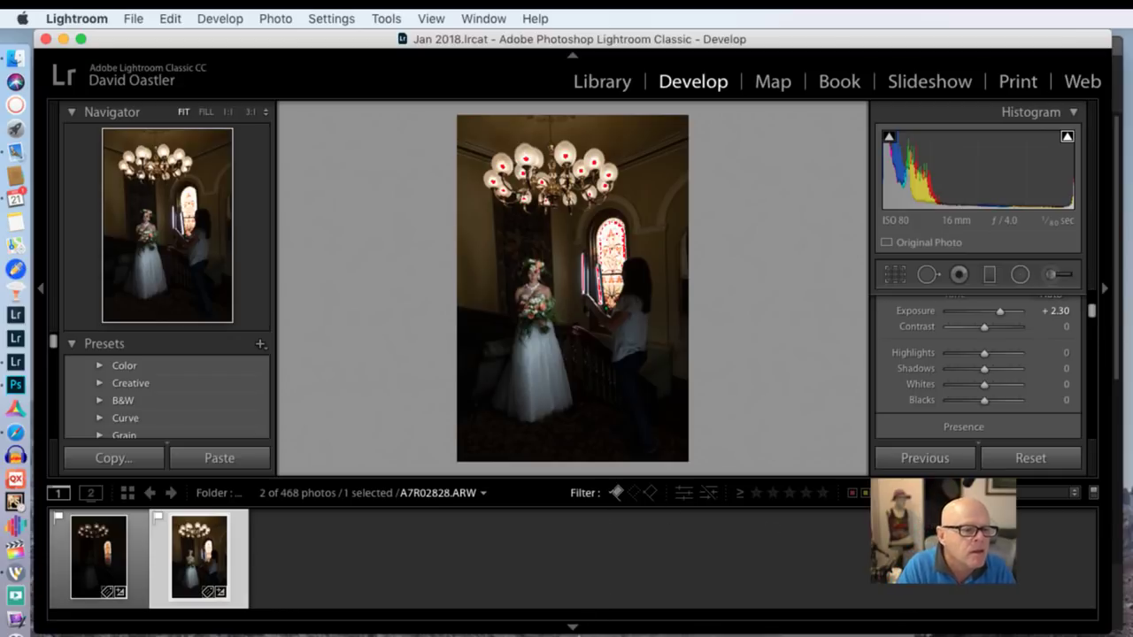
Hide and reshow the filmstrip, compare both thumbnails, and end on dark A7R02827.ARW
click(572, 628)
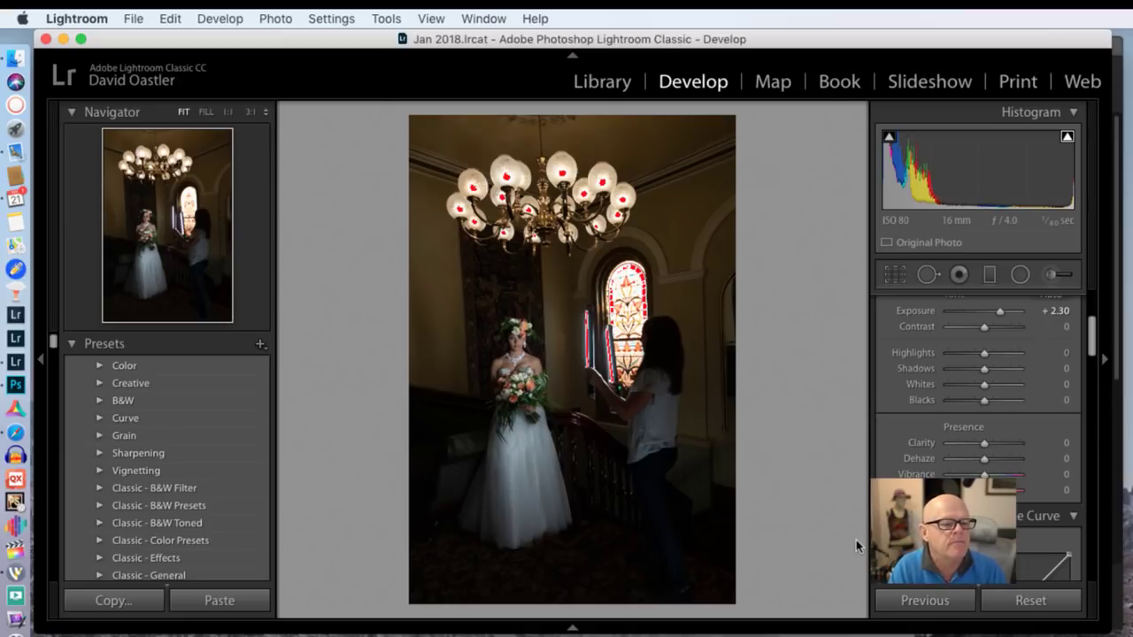
click(571, 627)
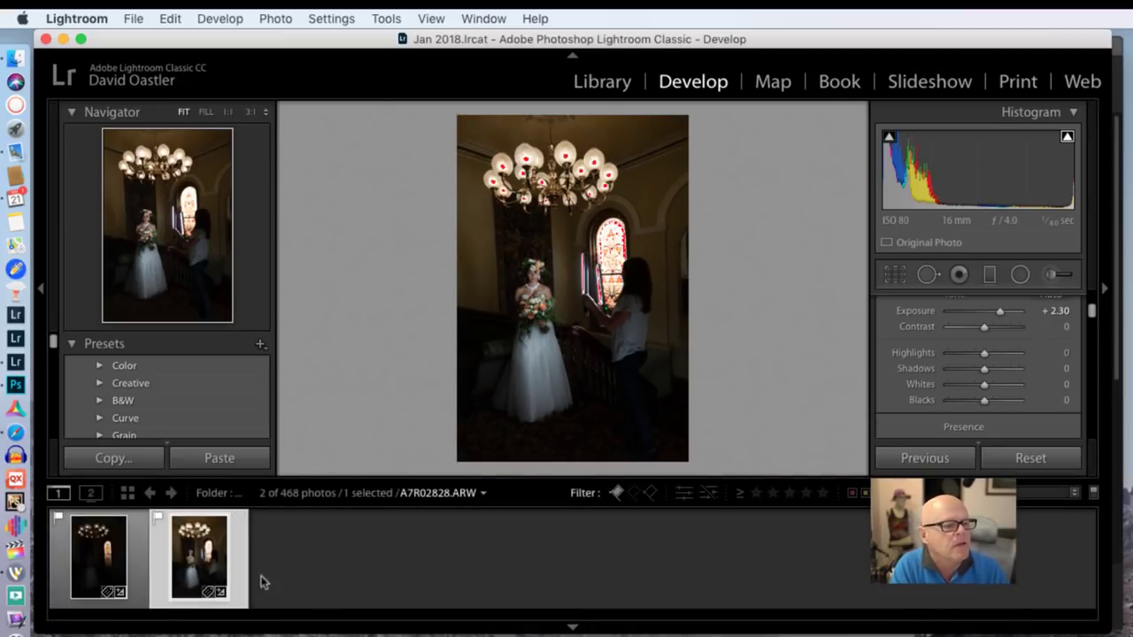
click(113, 576)
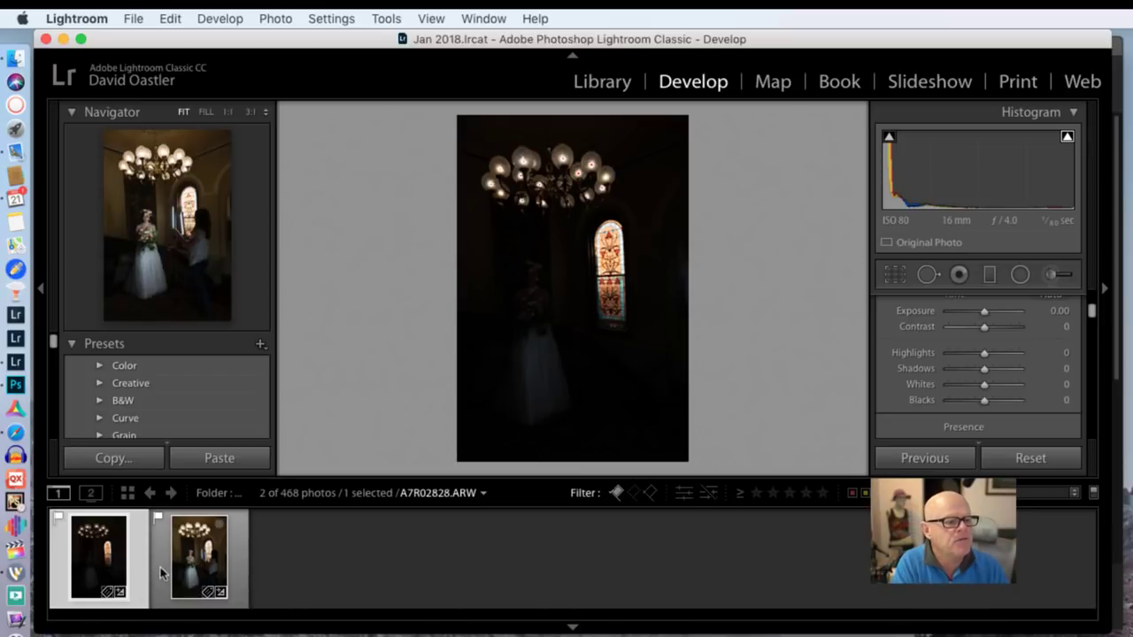
click(159, 571)
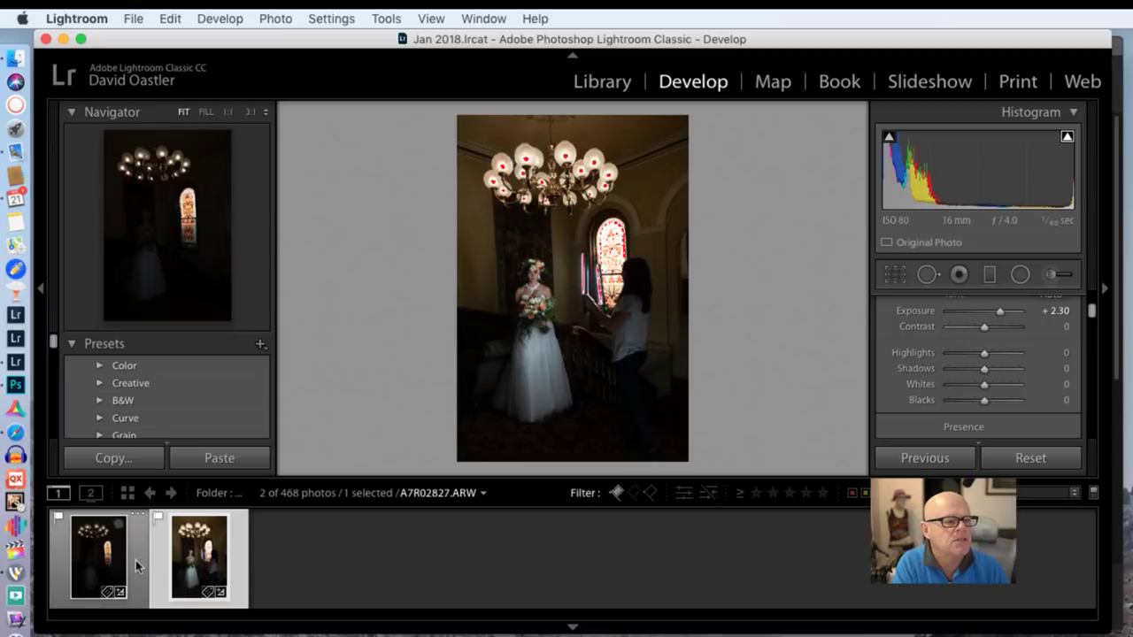
click(135, 567)
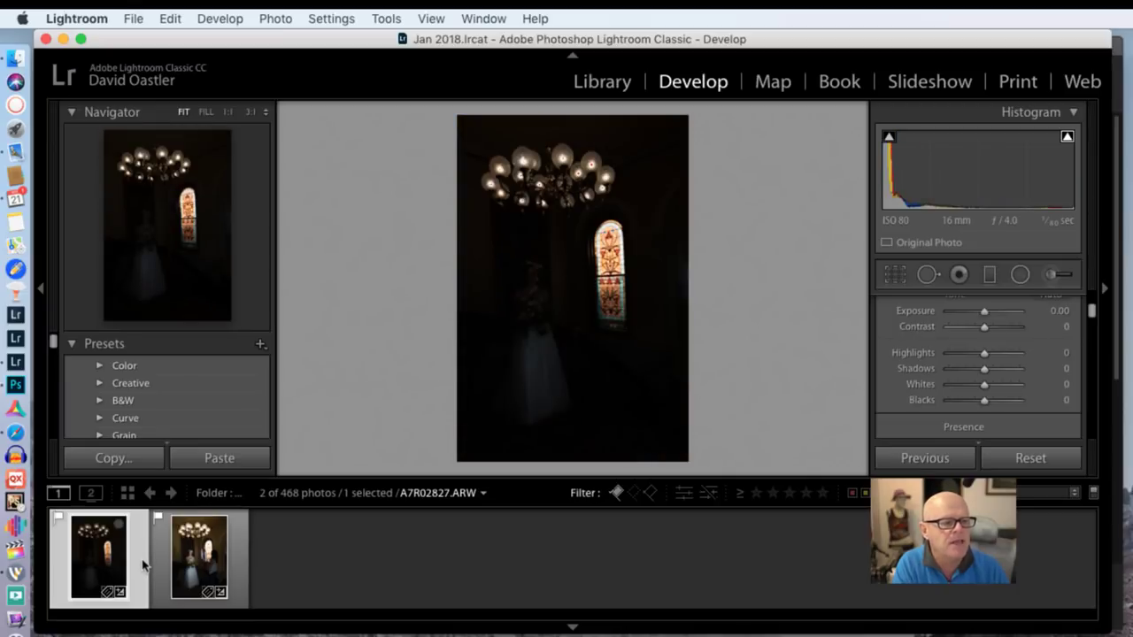
click(160, 564)
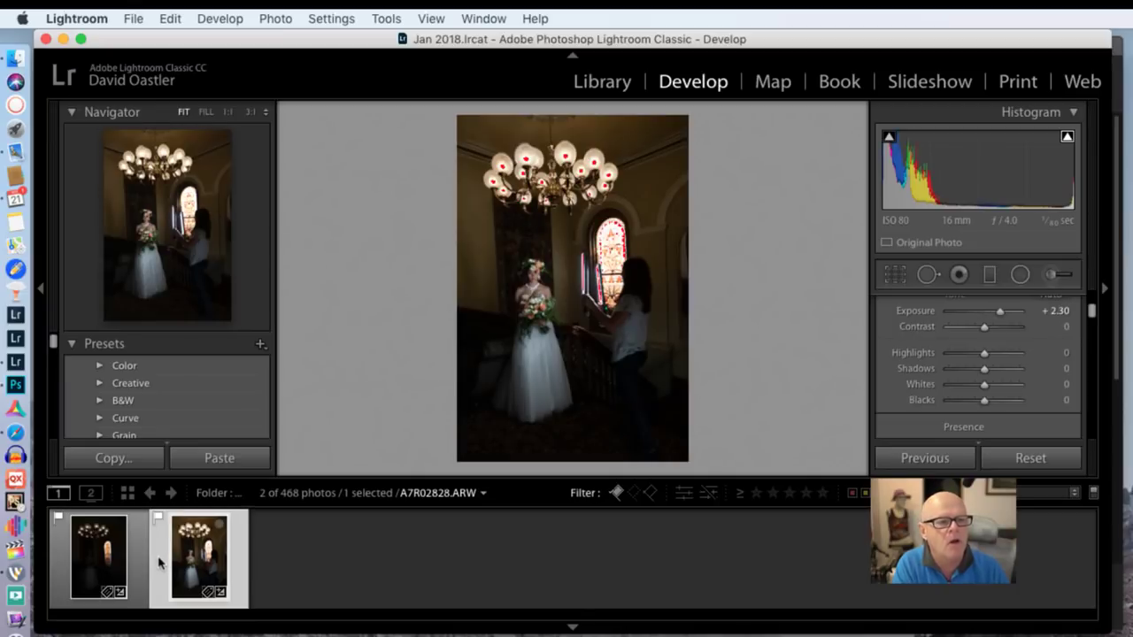
click(146, 565)
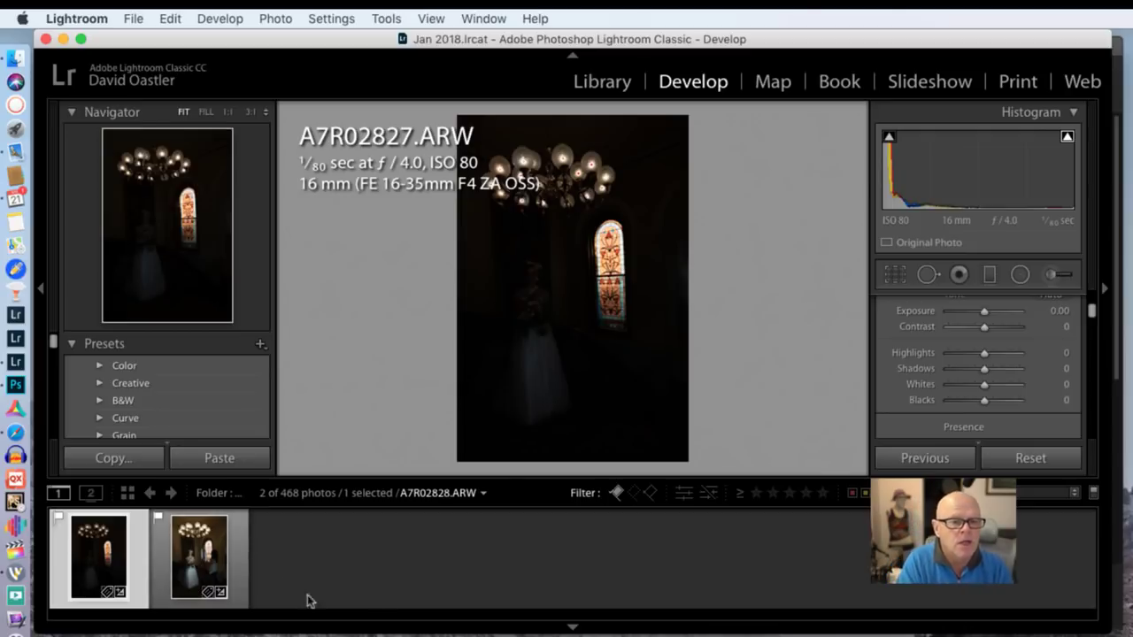
Hide the filmstrip and set Exposure +2.55, Highlights -94 and Shadows +83
click(573, 627)
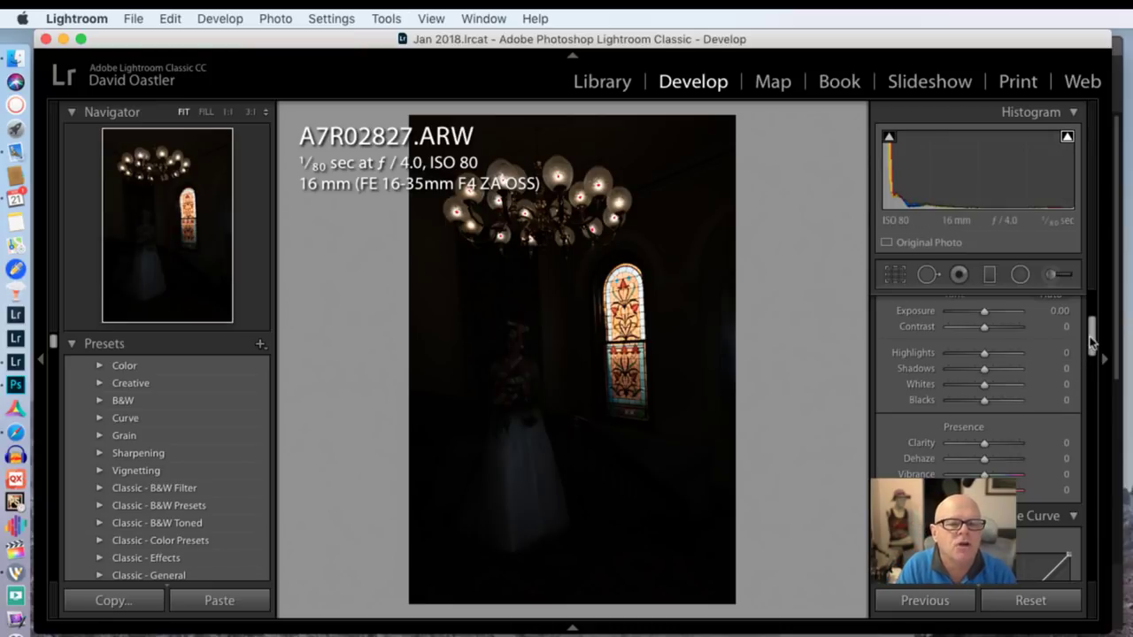
scroll(1091, 332, up, 2)
scroll(1091, 331, up, 3)
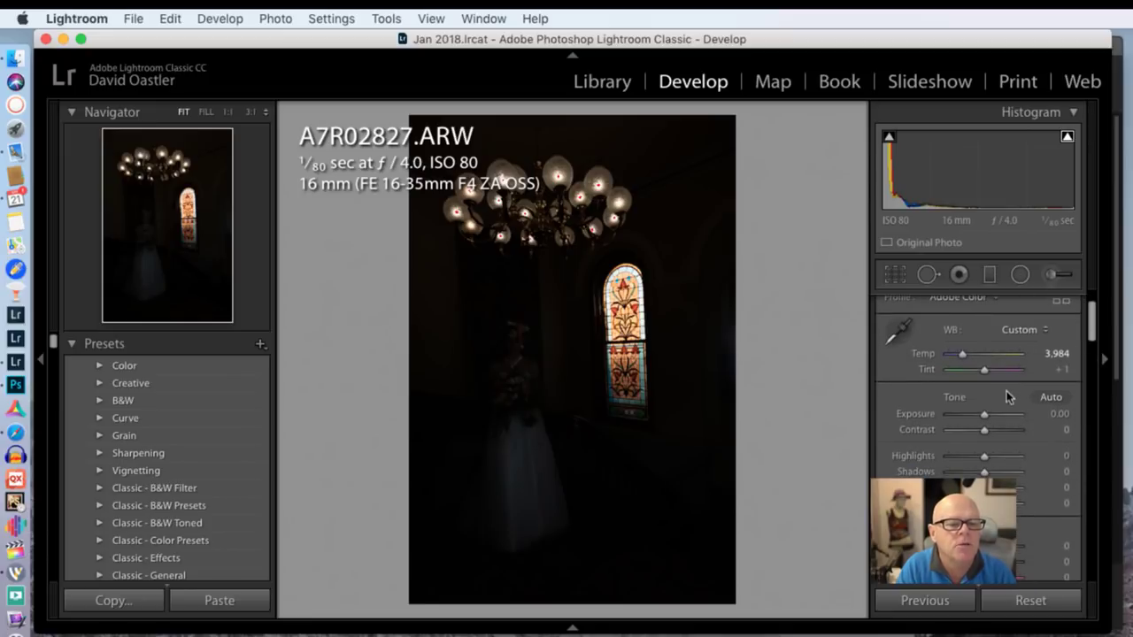
drag(985, 412, 1002, 412)
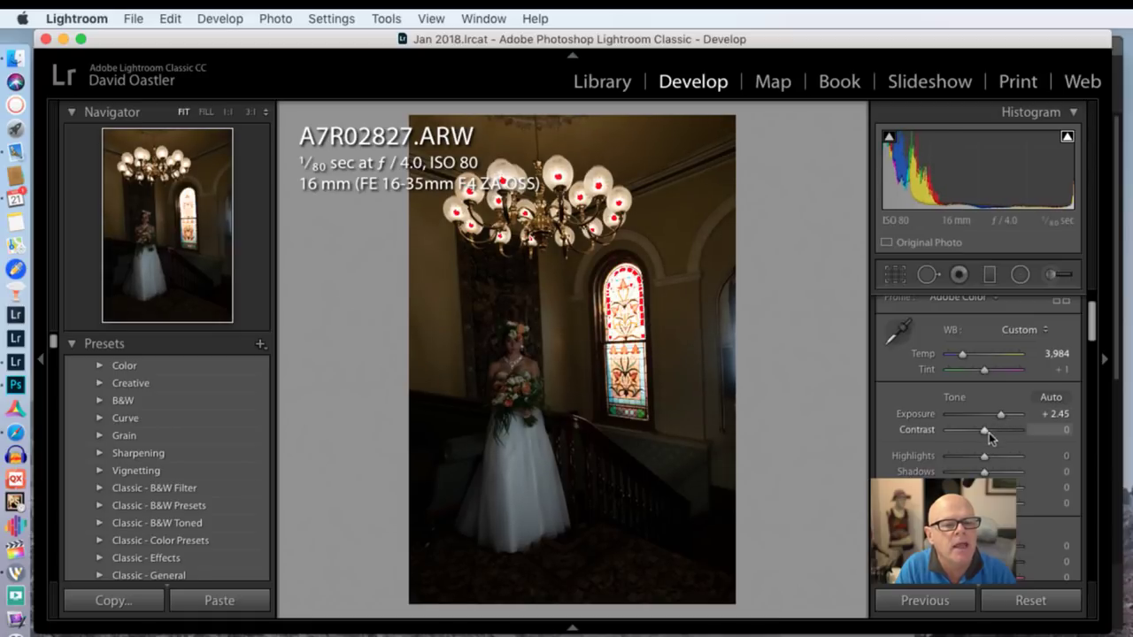
drag(986, 455, 1014, 504)
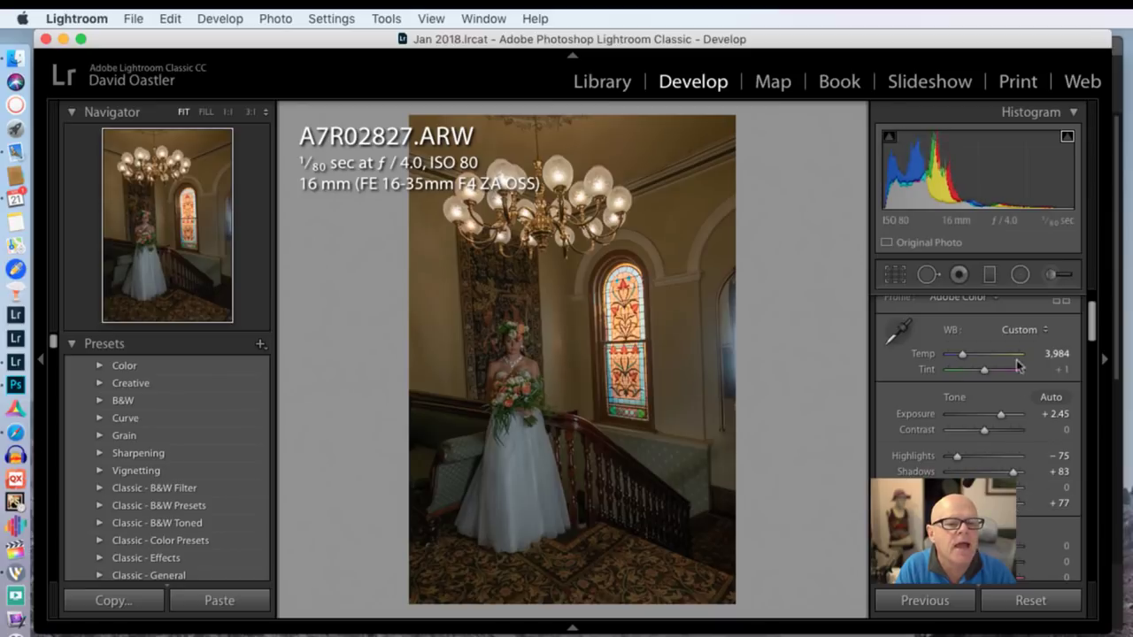
drag(999, 413, 1005, 414)
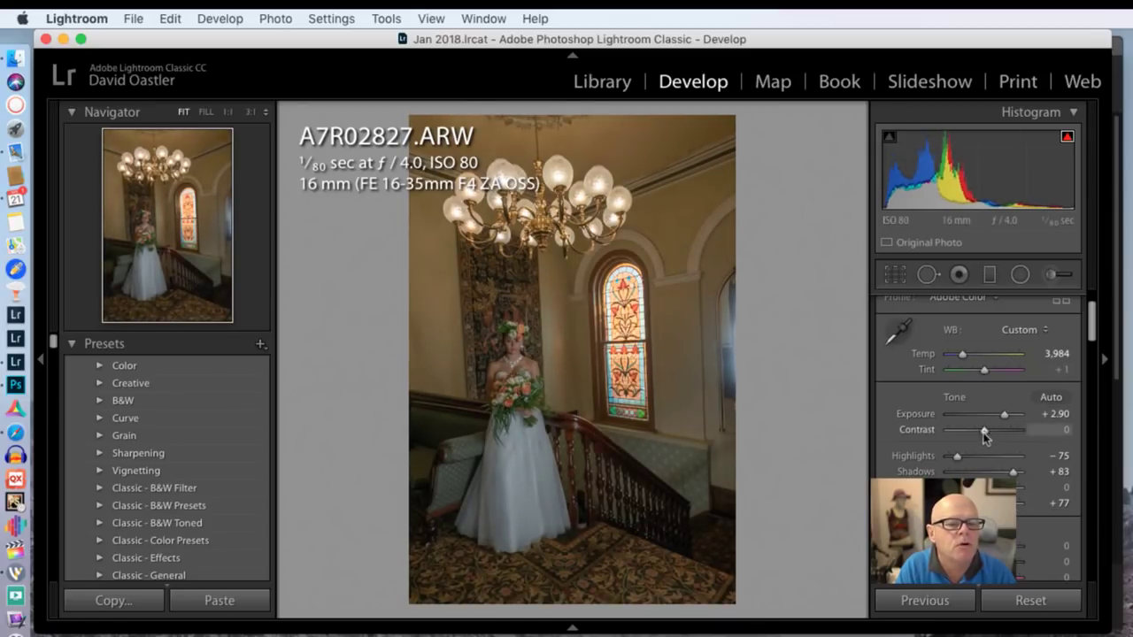
drag(961, 457, 951, 457)
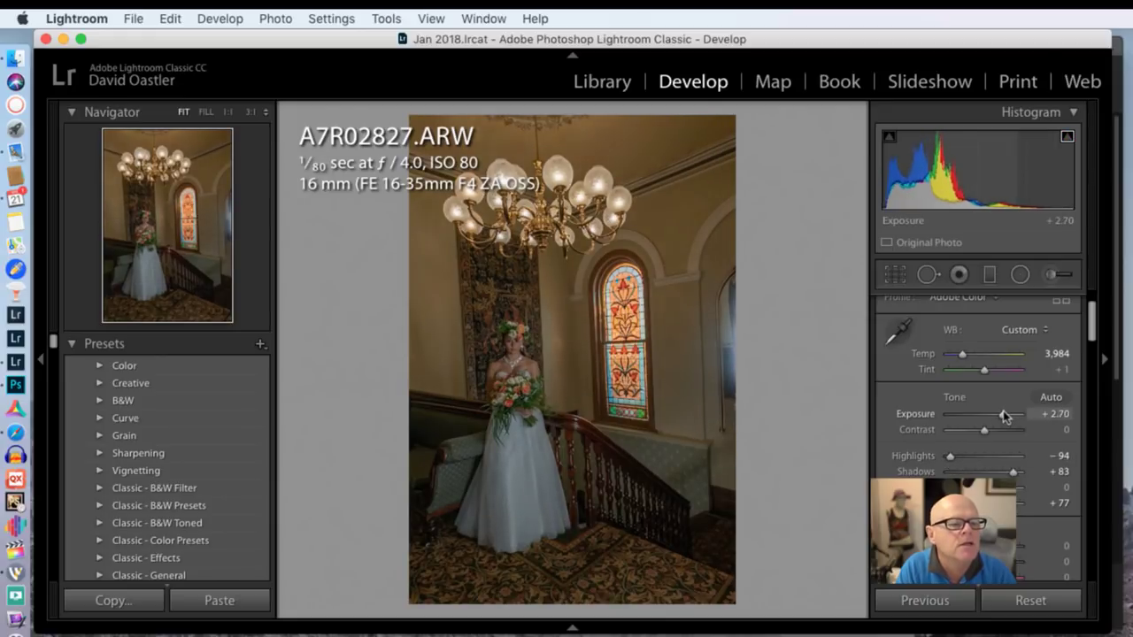
drag(1003, 414, 1003, 417)
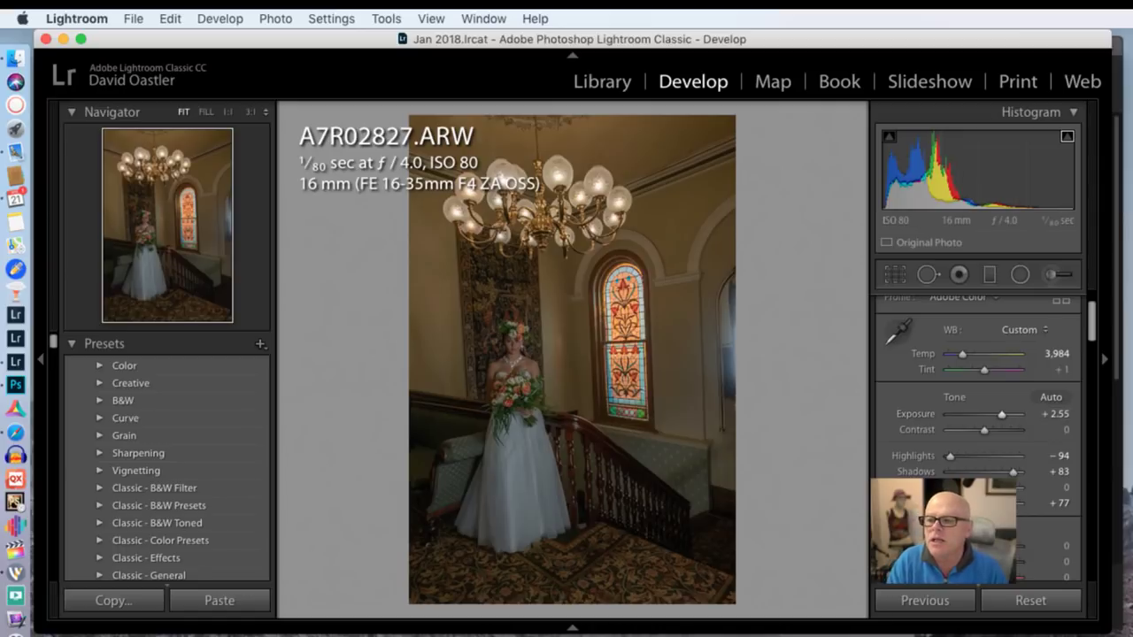
key(super+Tab)
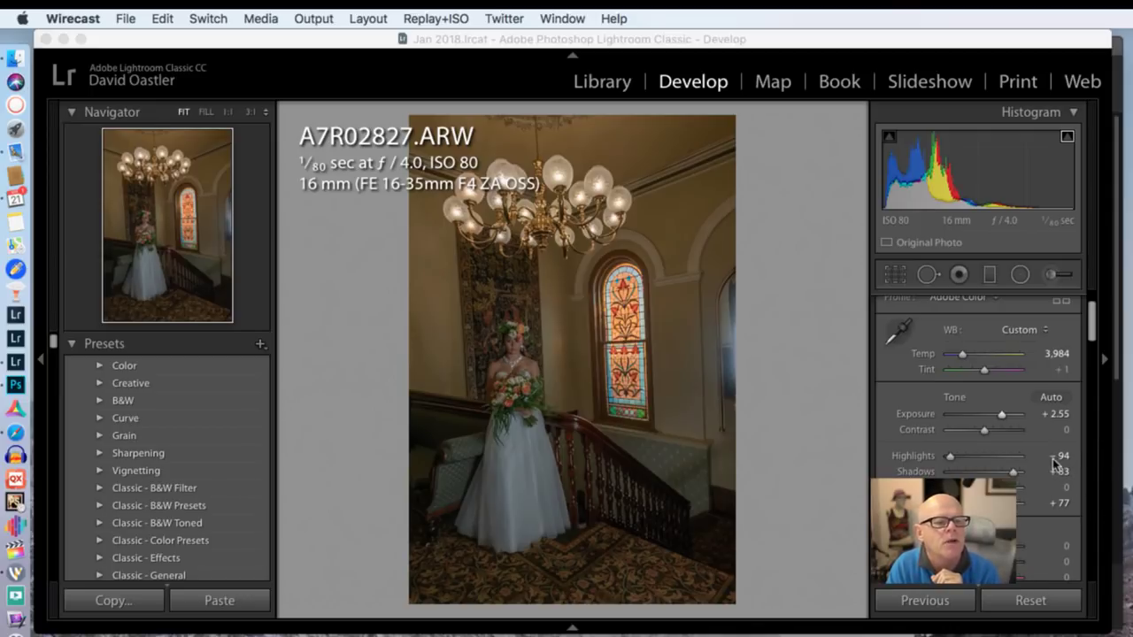
Ease Highlights to -92, nudge a Presence slider above zero, and warm Temp to 4,079
click(951, 459)
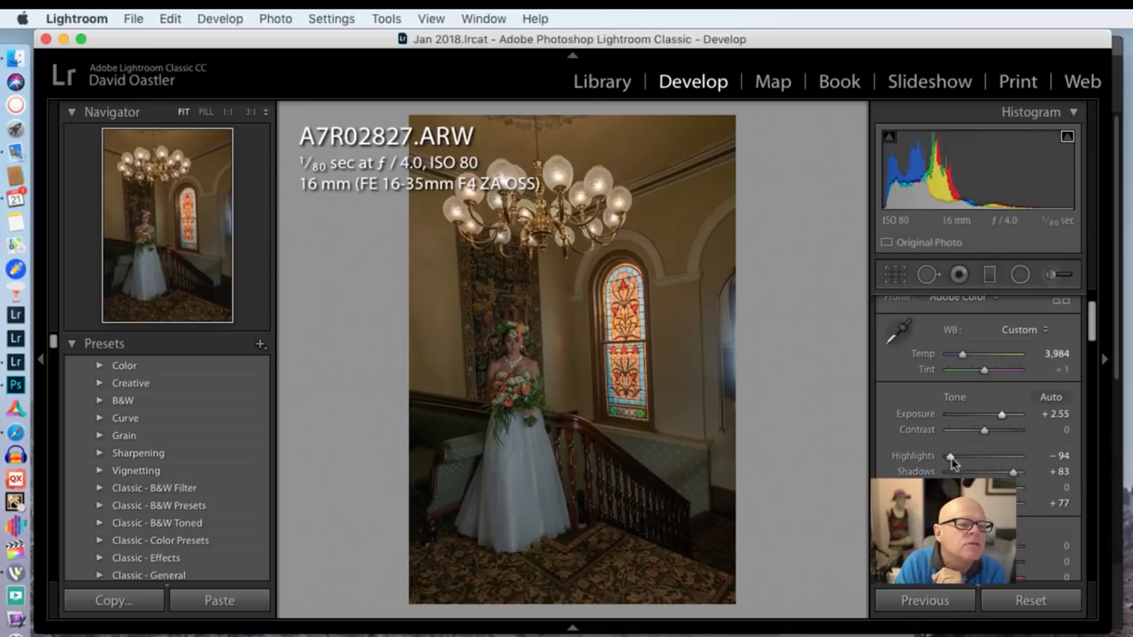
drag(952, 458, 955, 465)
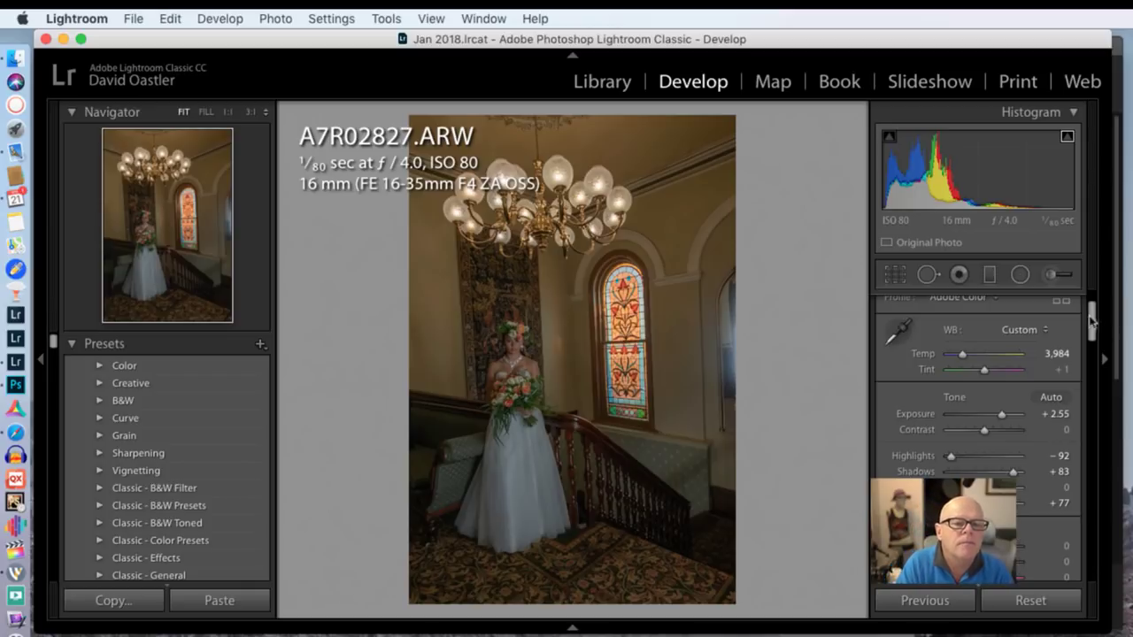
scroll(978, 389, down, 2)
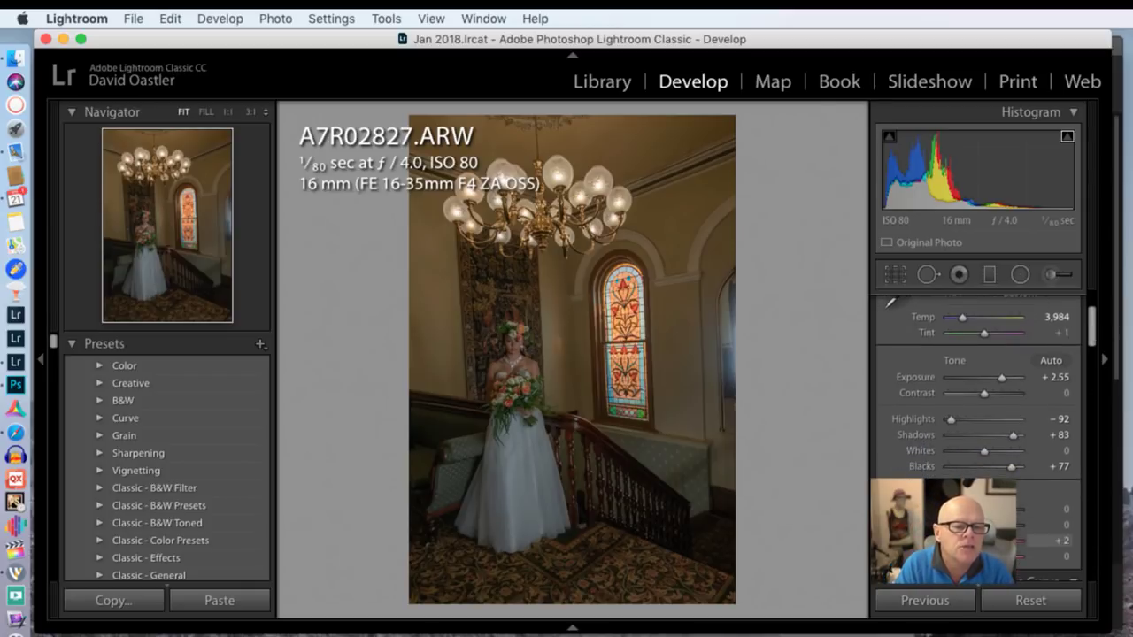
drag(983, 540, 985, 539)
scroll(1092, 336, up, 2)
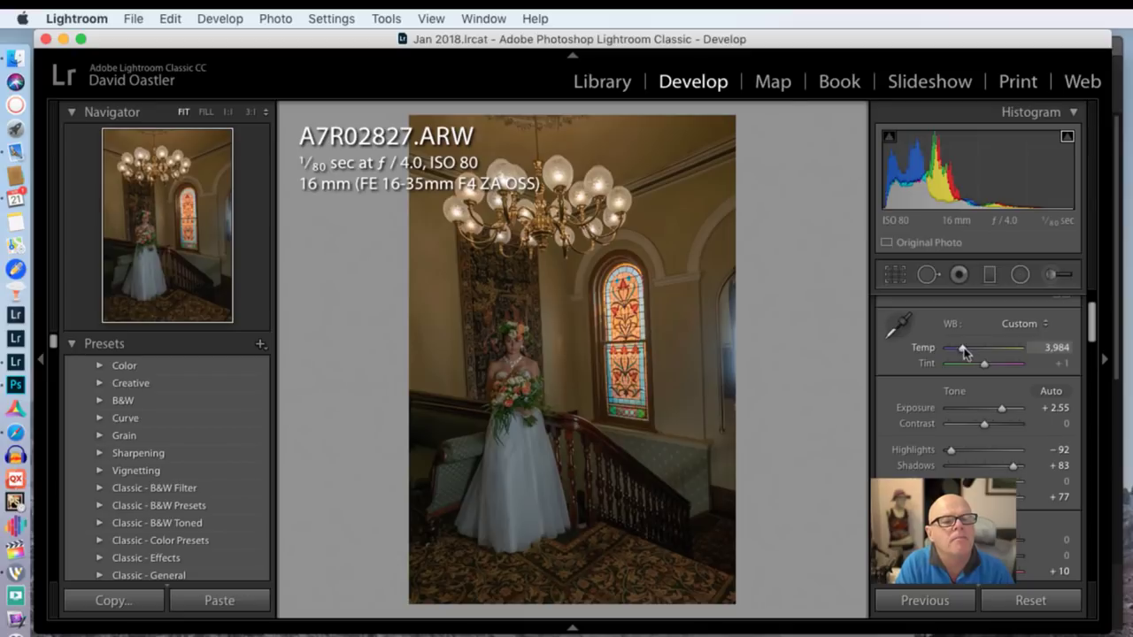
drag(966, 350, 964, 352)
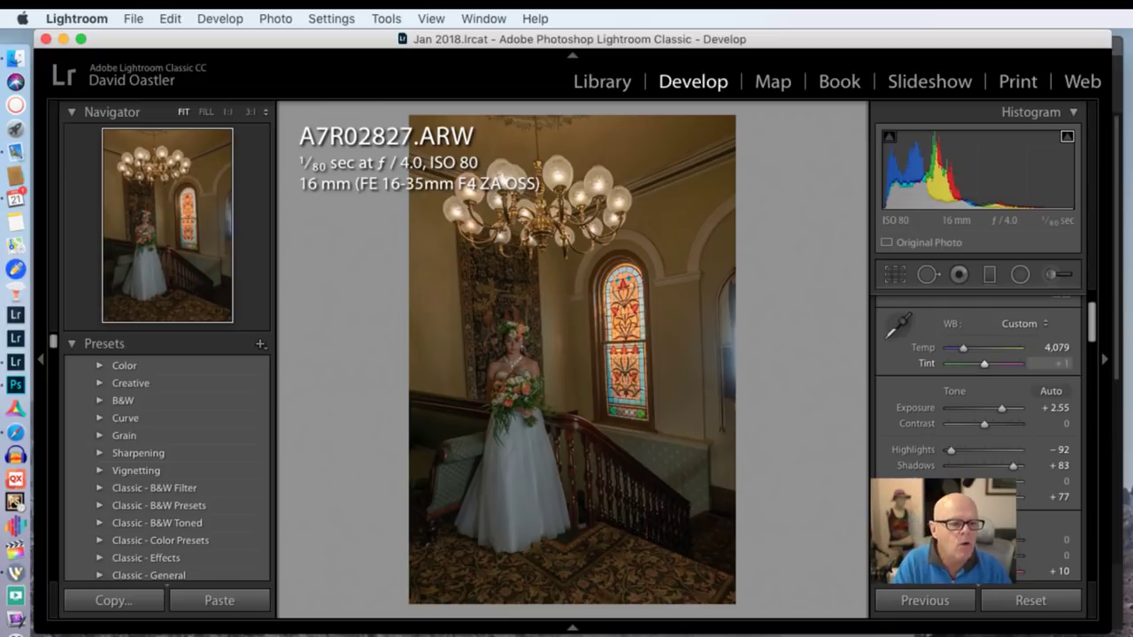
Show the filmstrip, reset A7R02828's Exposure to 0.00, and reselect A7R02827
click(572, 627)
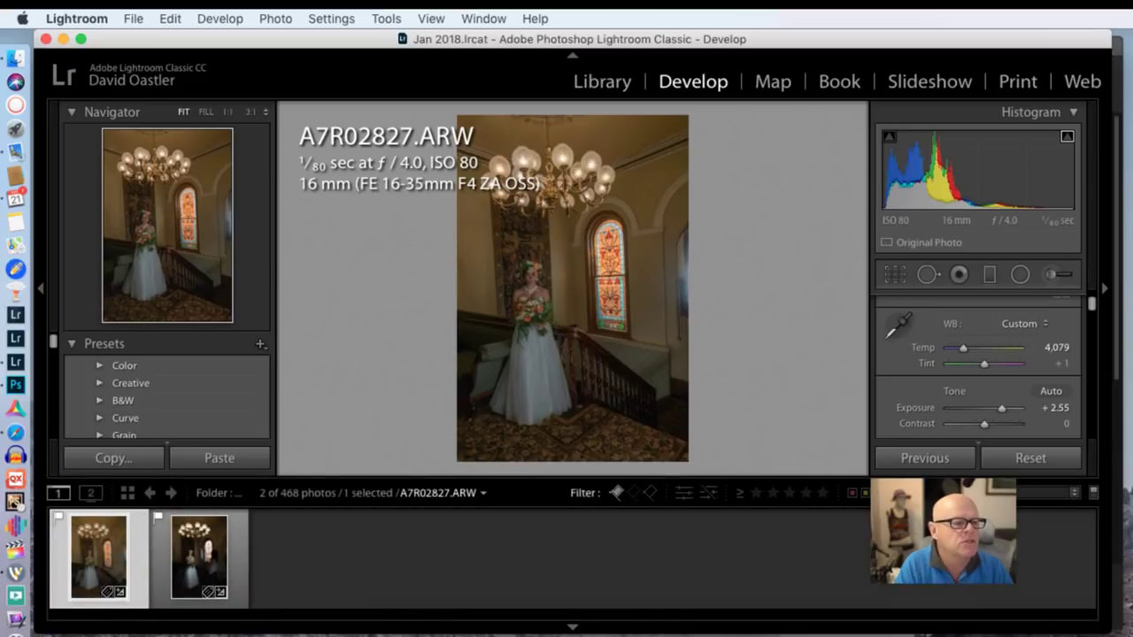
click(163, 568)
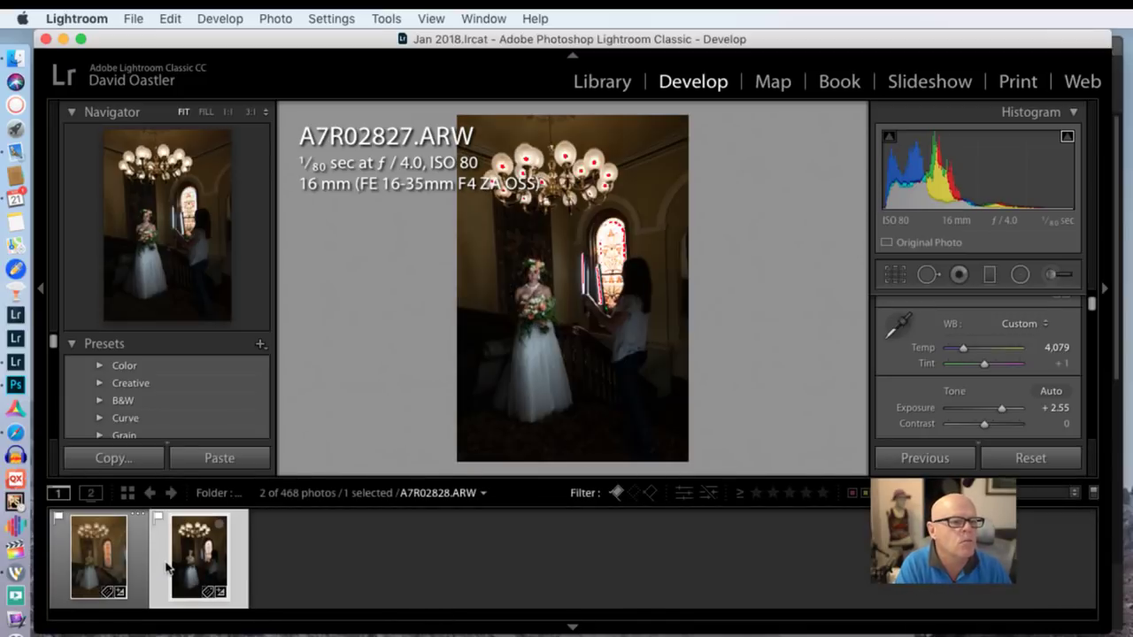
double_click(928, 413)
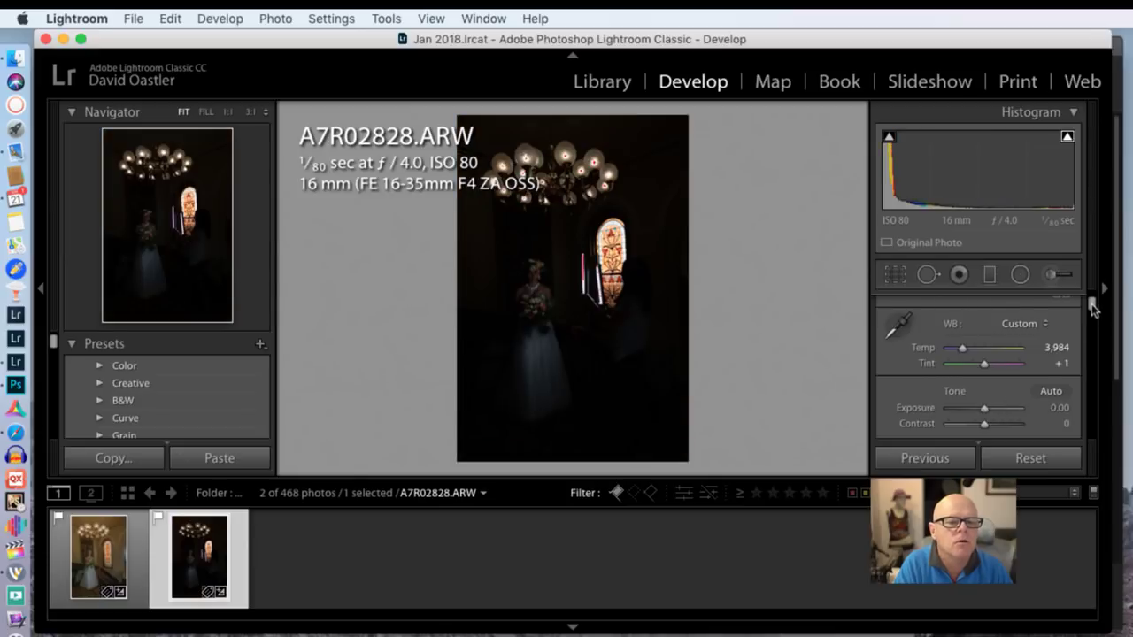
scroll(1094, 312, down, 3)
scroll(1093, 311, up, 5)
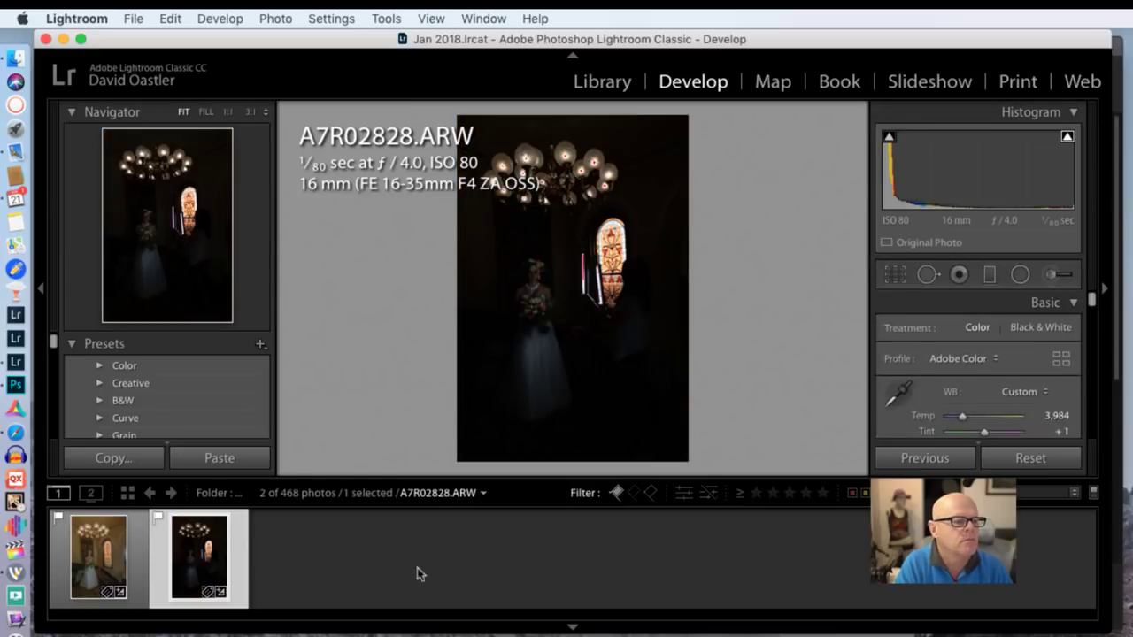
click(145, 588)
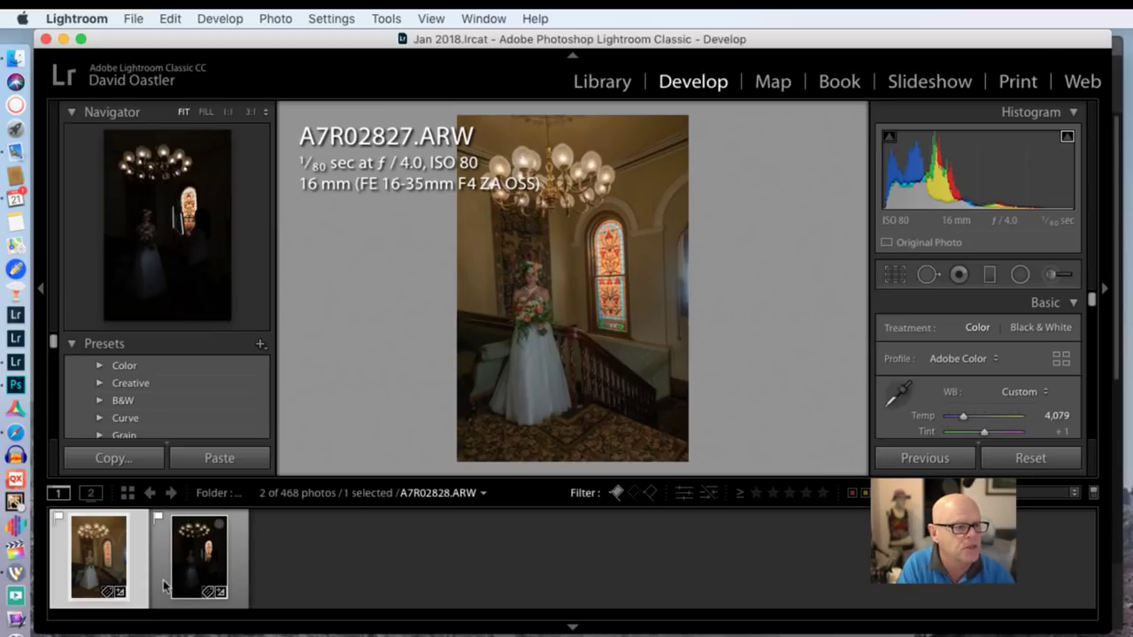
Synchronize A7R02827's settings onto A7R02828 with Sync
shift+click(167, 586)
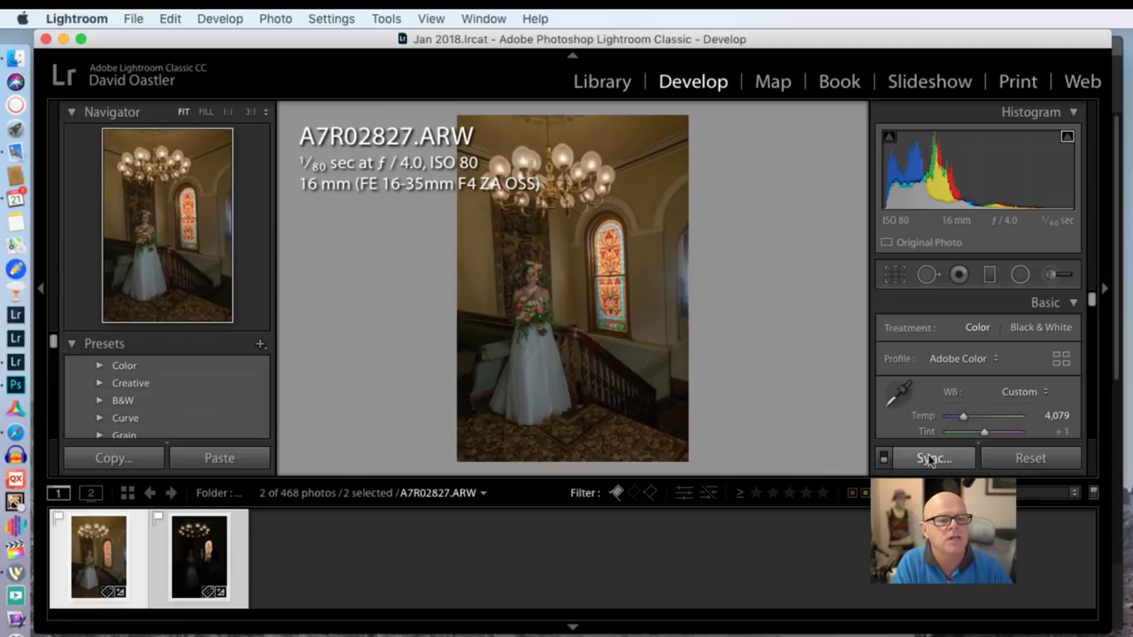
click(929, 457)
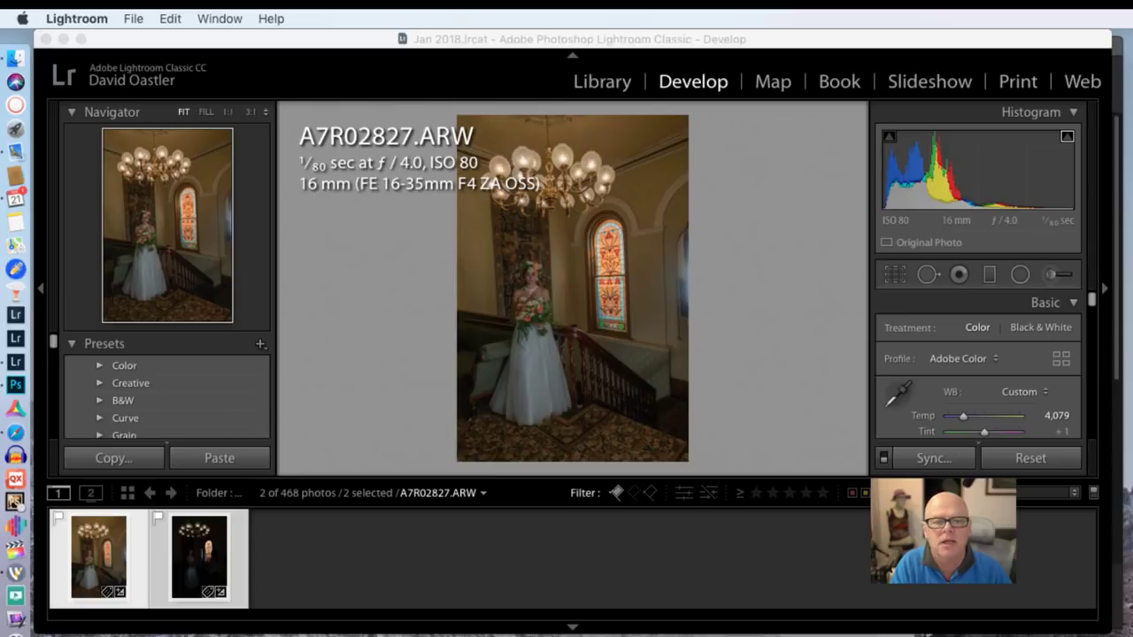
key(Return)
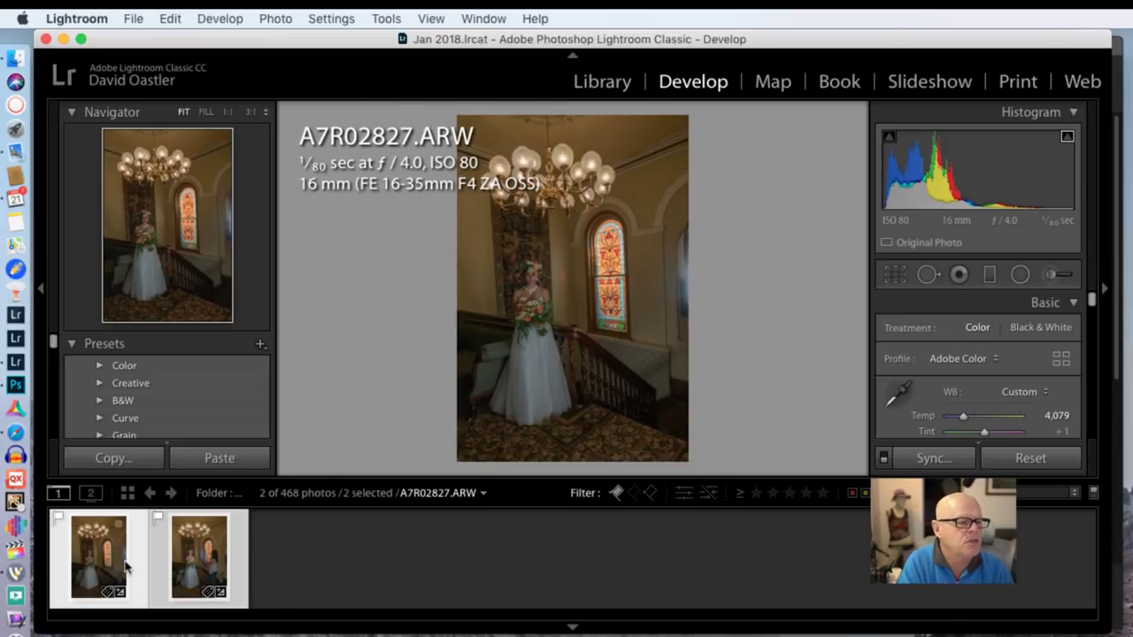
Compare the two synced photos with the arrow keys, then select both thumbnails again
click(129, 565)
key(Right)
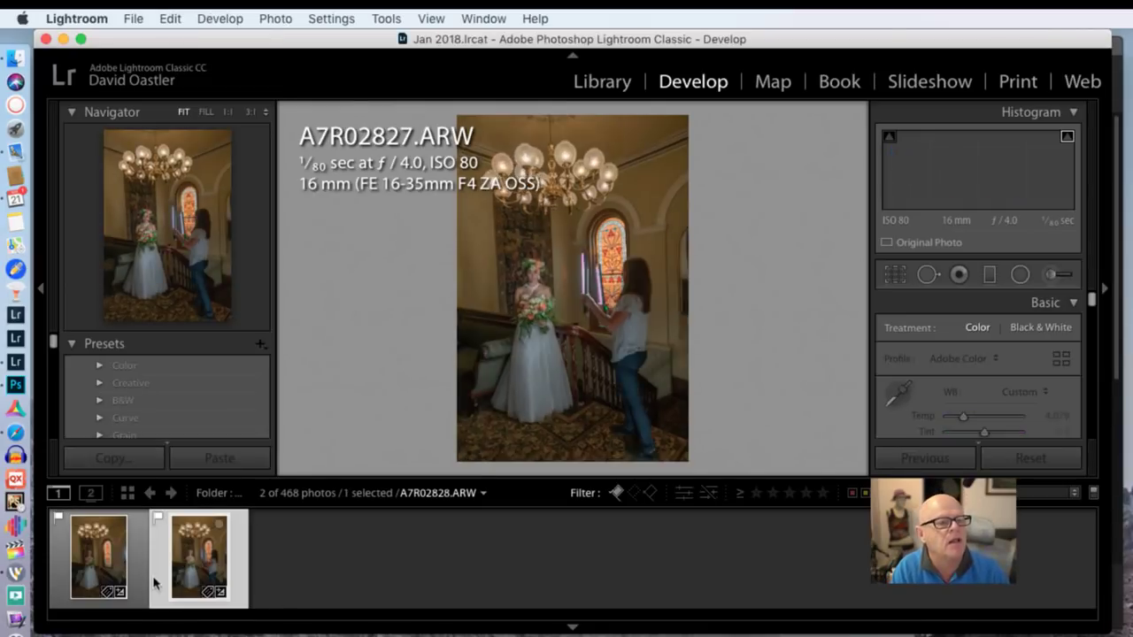
key(Left)
key(Right)
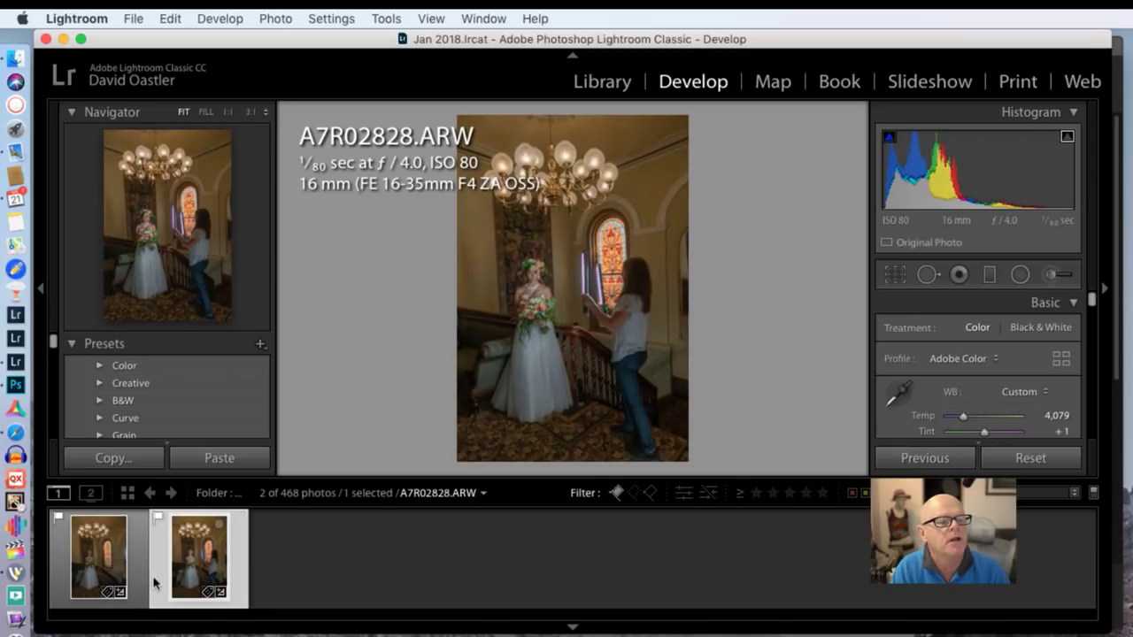
key(Left)
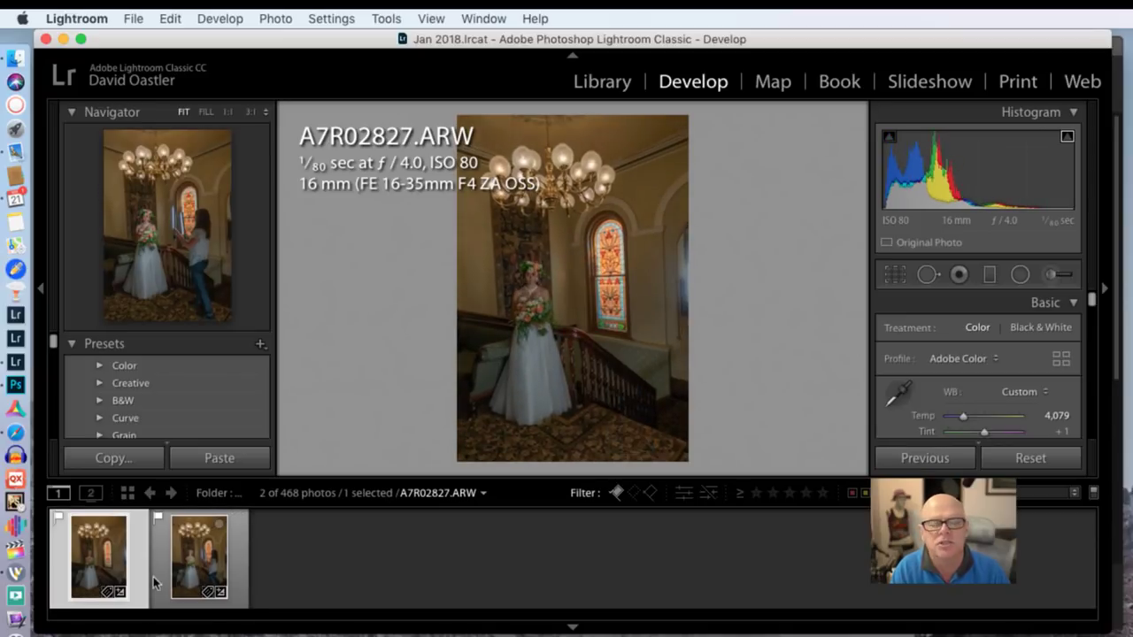
key(Right)
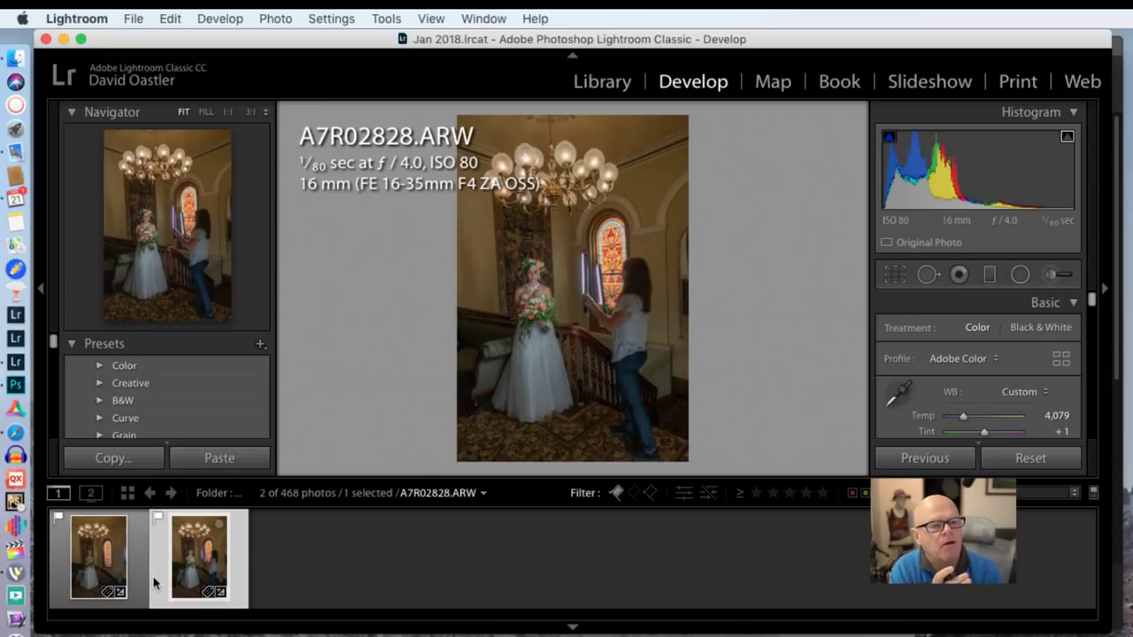
key(Left)
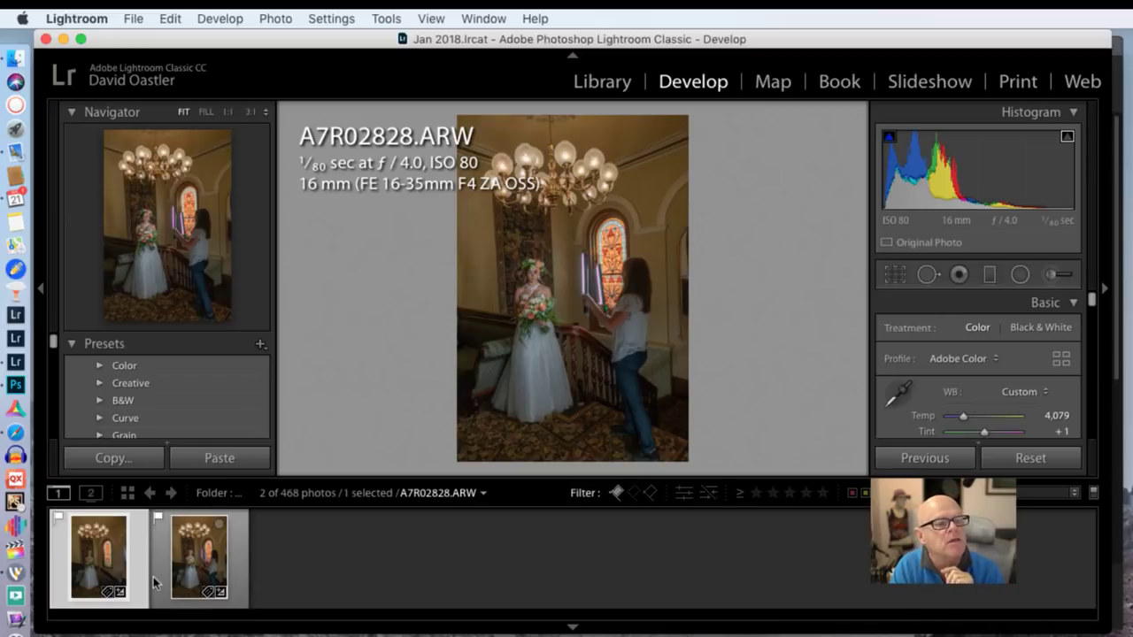
key(Right)
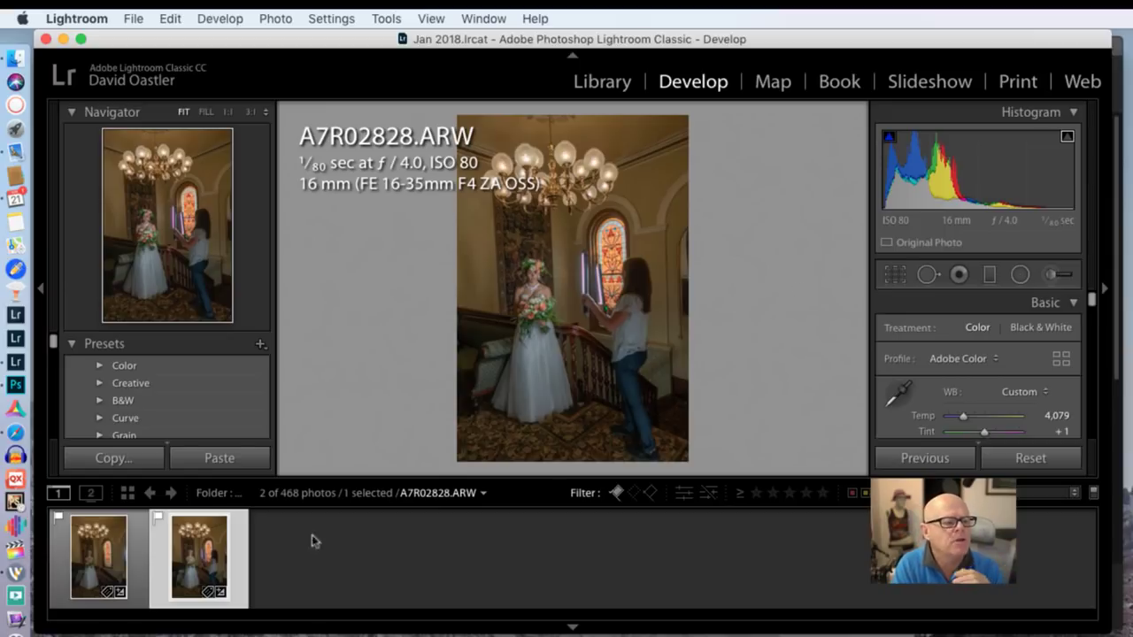
click(141, 550)
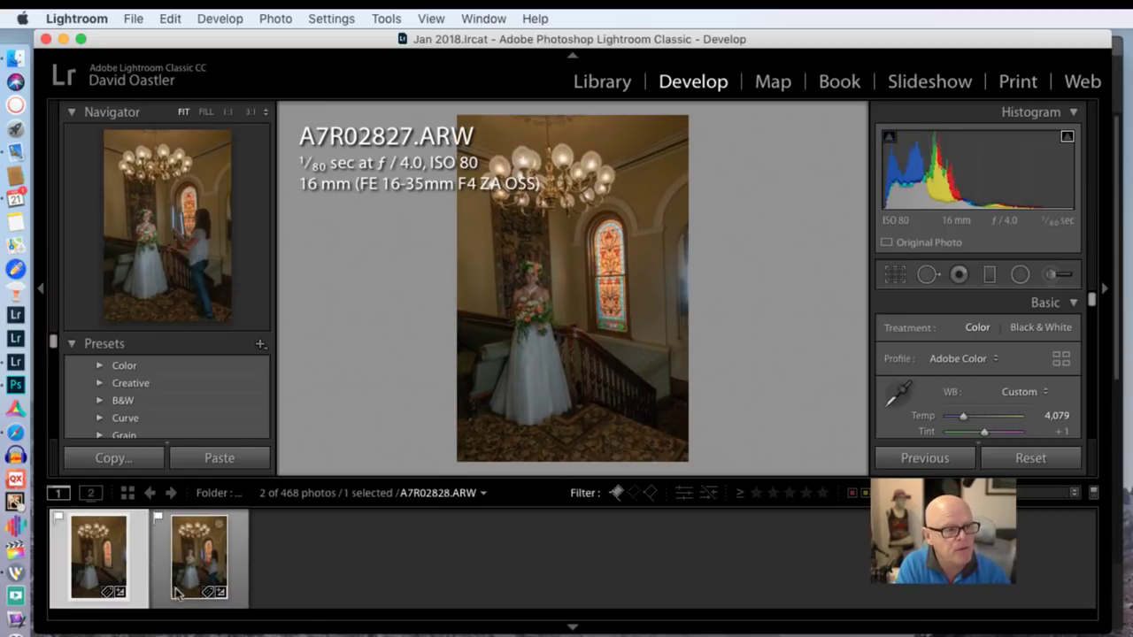
super+click(160, 576)
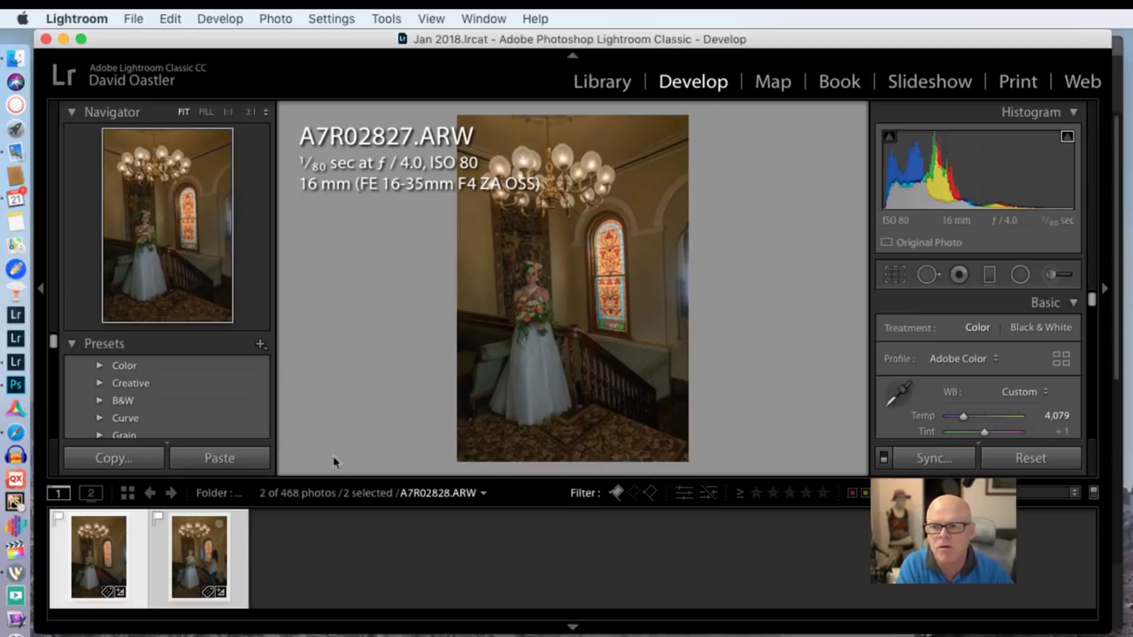
Send both selected photos to Photoshop with Edit In > Open as Layers in Photoshop
right_click(600, 291)
mouse_move(699, 458)
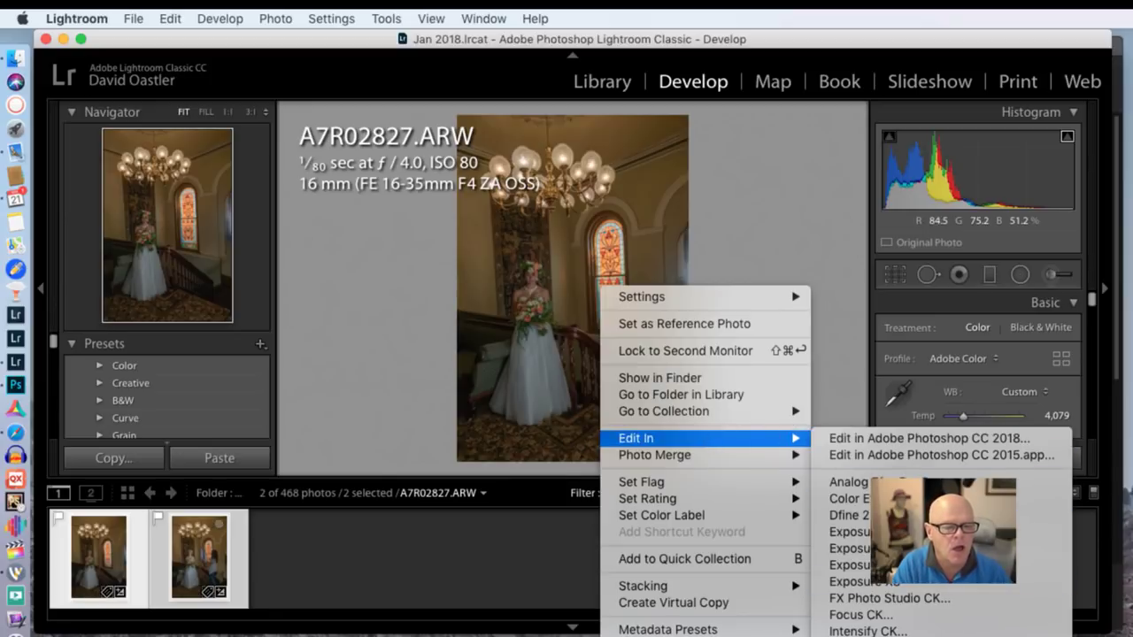
click(930, 438)
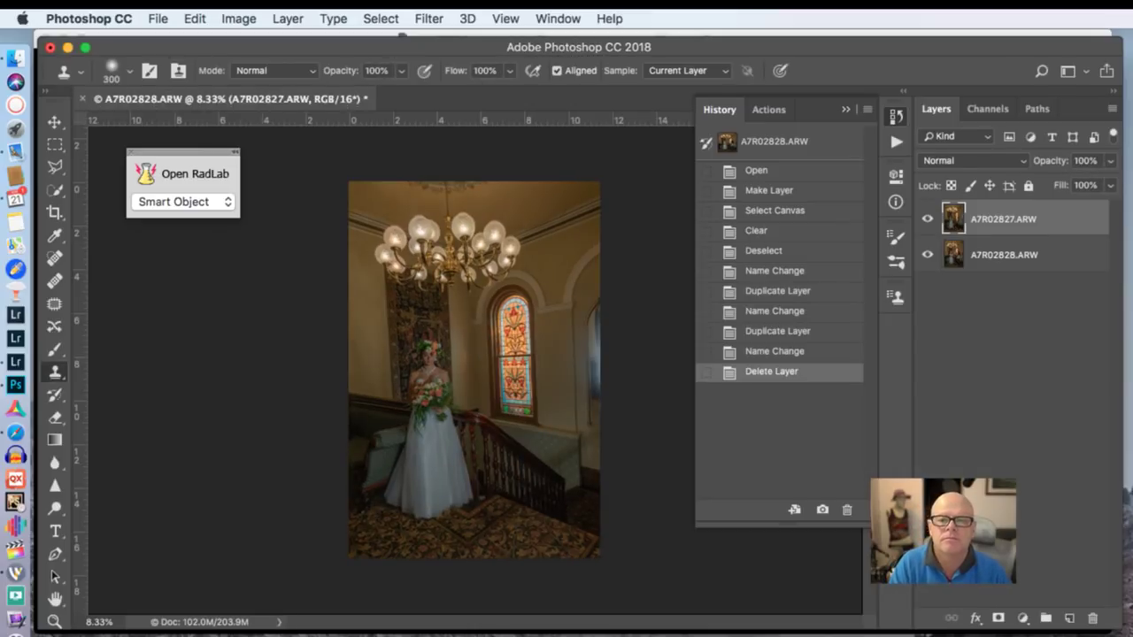
key(super+Tab)
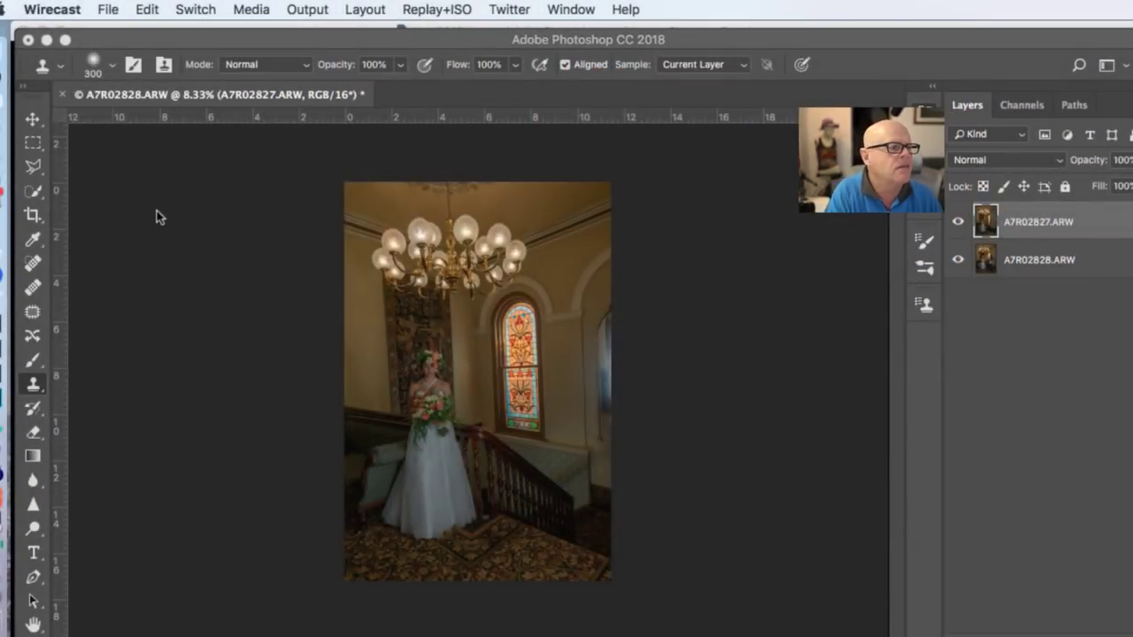
mouse_move(13, 146)
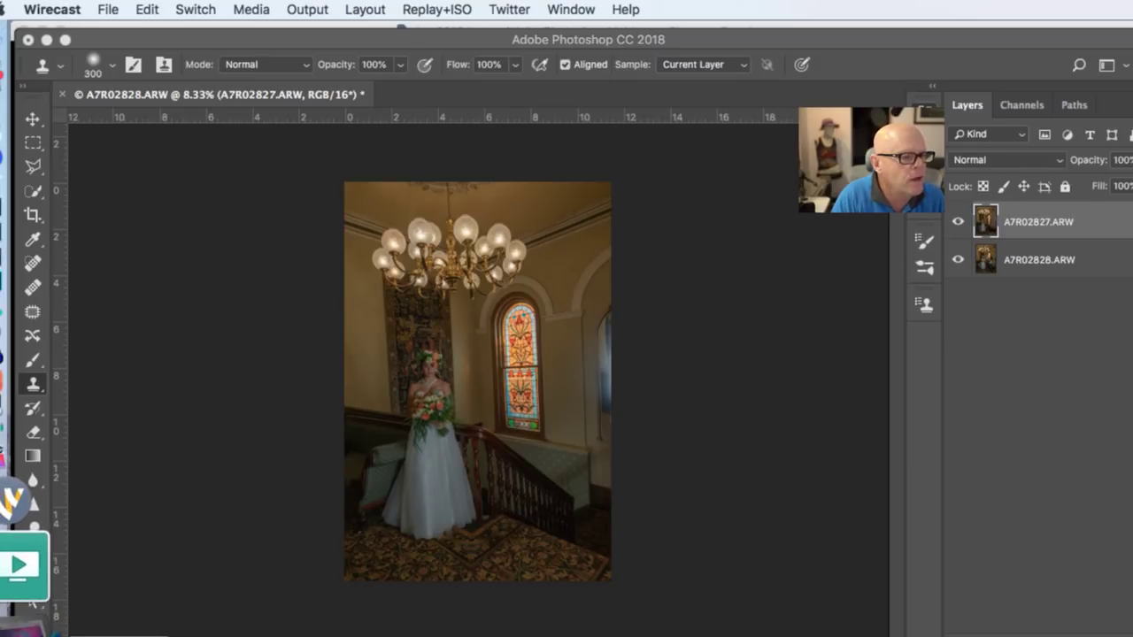
click(22, 567)
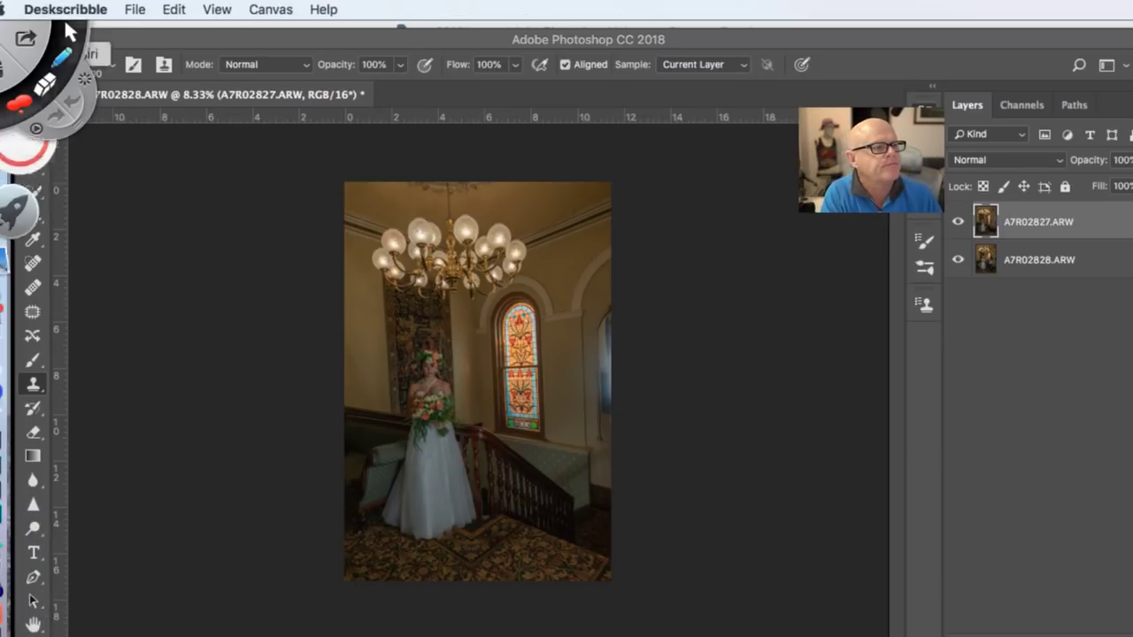
drag(381, 274, 412, 435)
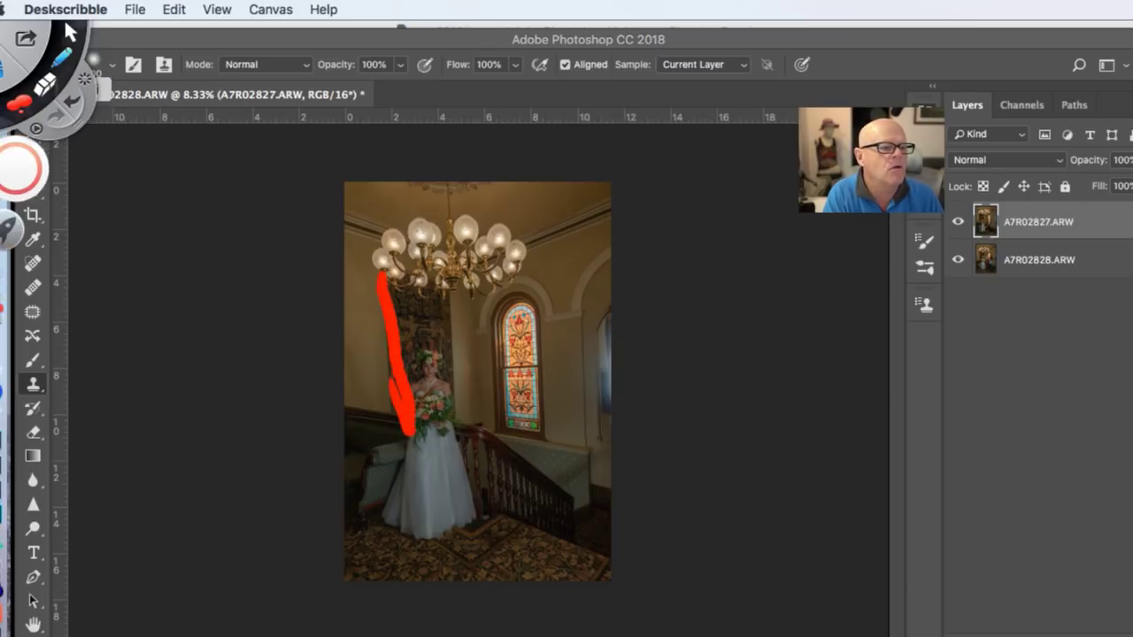
click(26, 91)
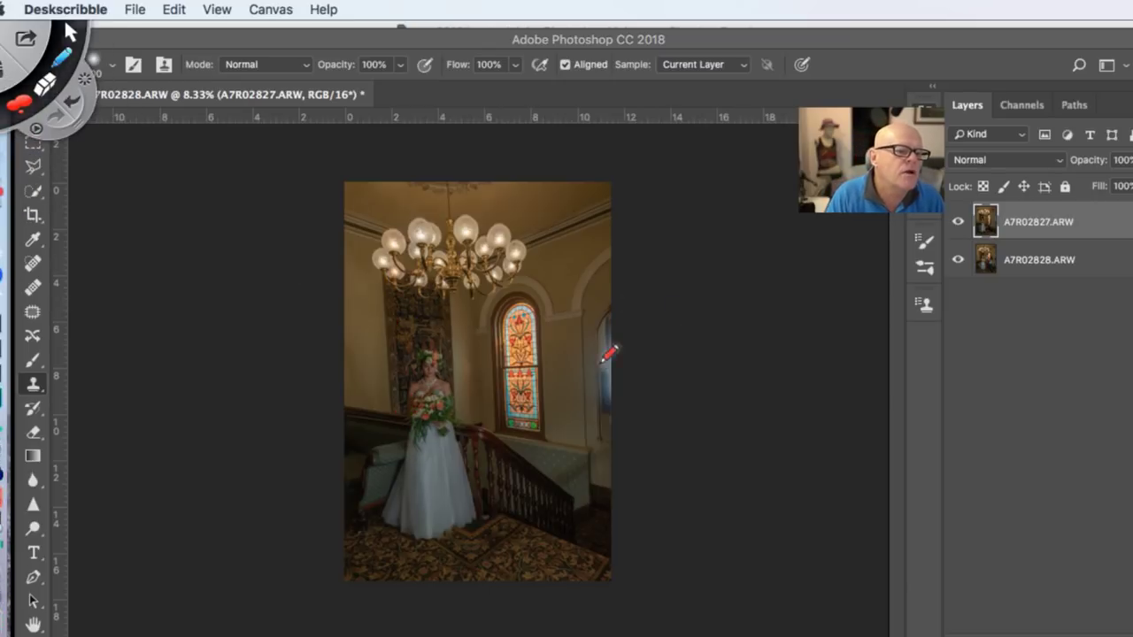
drag(584, 283, 579, 505)
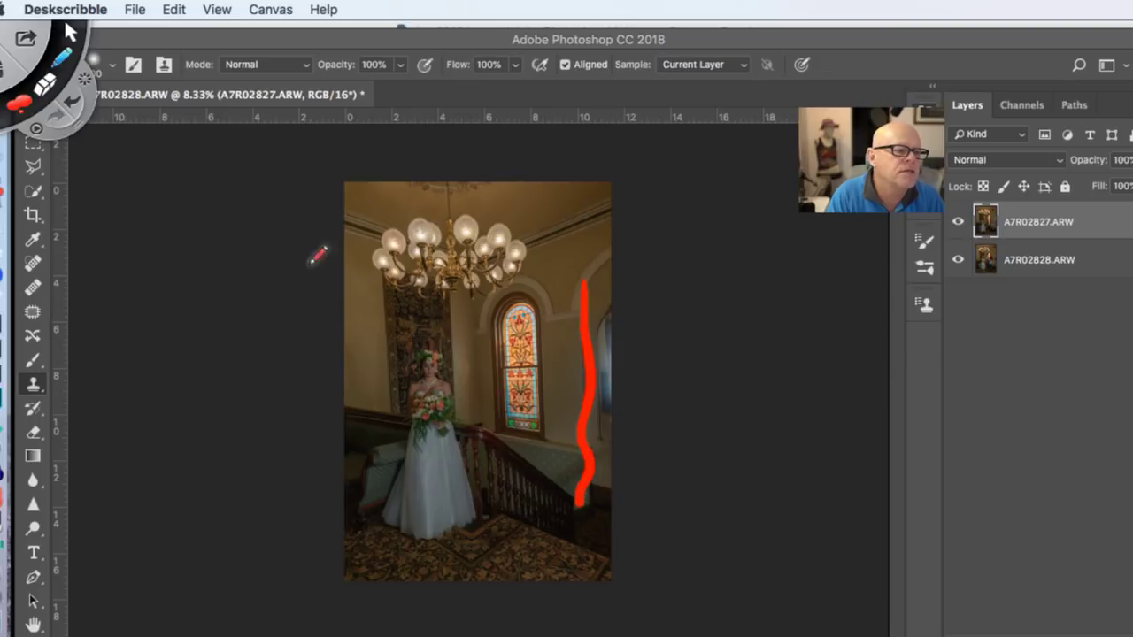
click(43, 85)
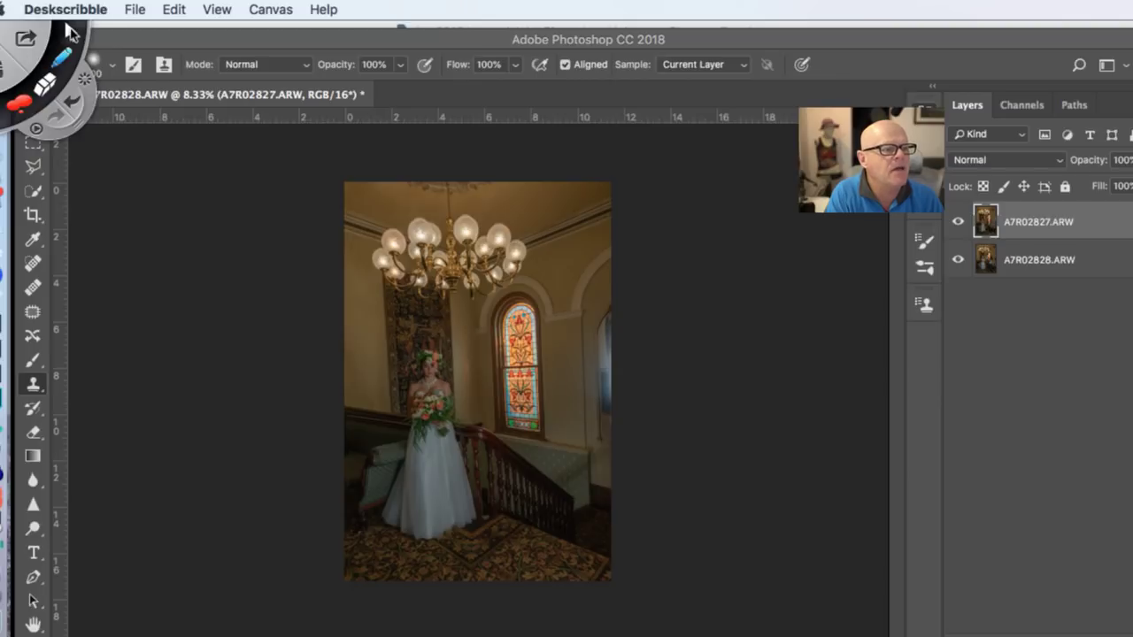
click(71, 34)
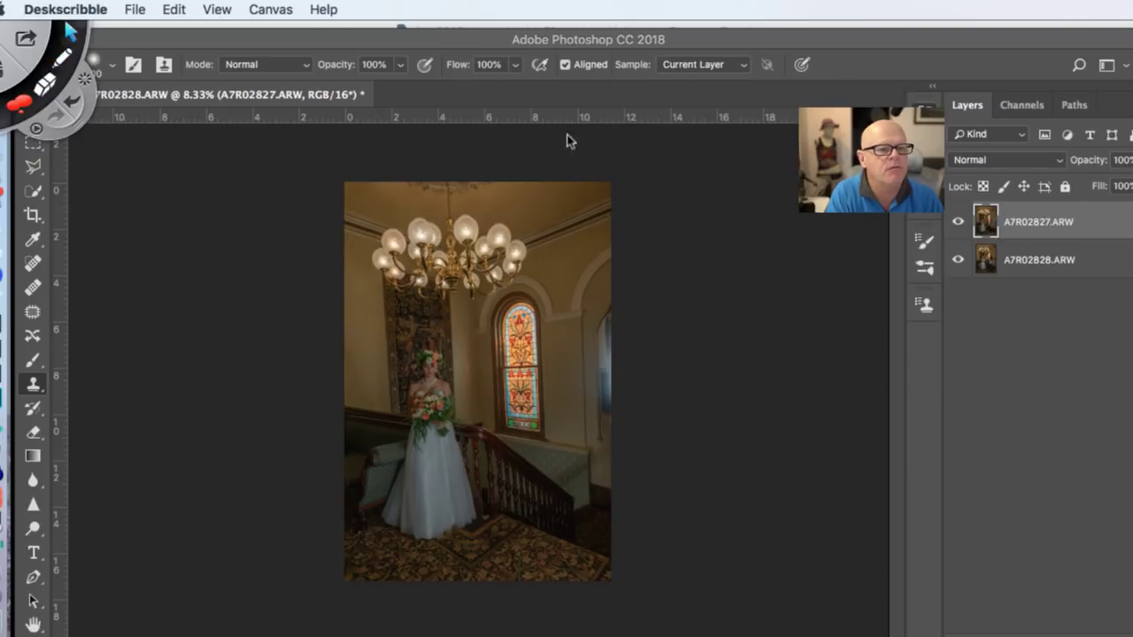
Toggle the top layer's visibility to compare frames, then select both A7R02827.ARW and A7R02828.ARW layers
click(957, 221)
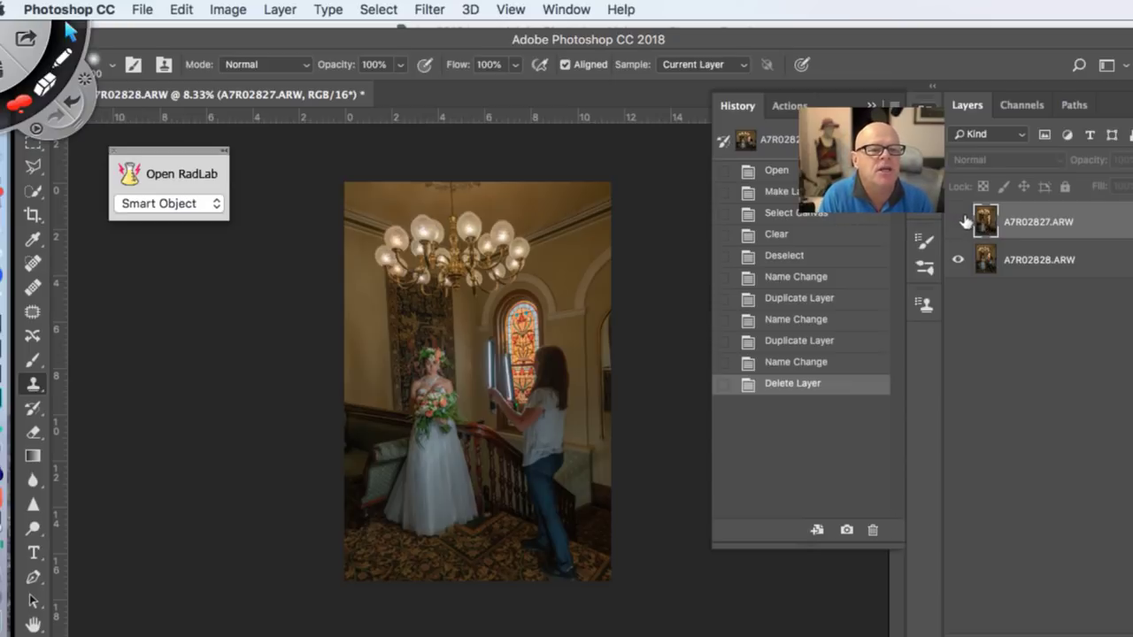
click(957, 221)
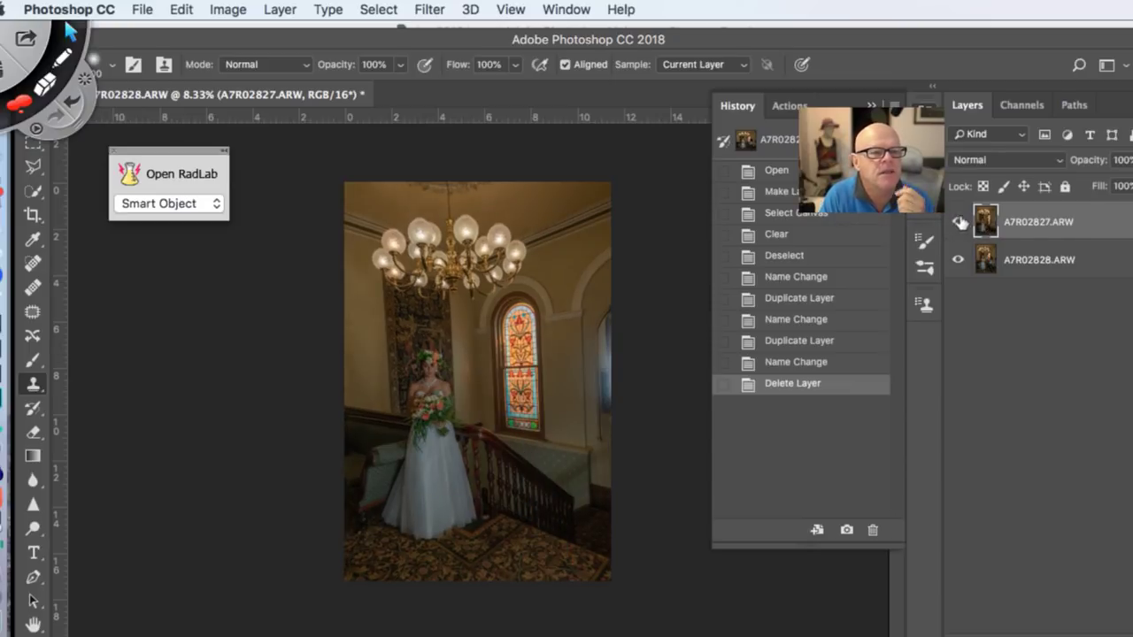
click(958, 222)
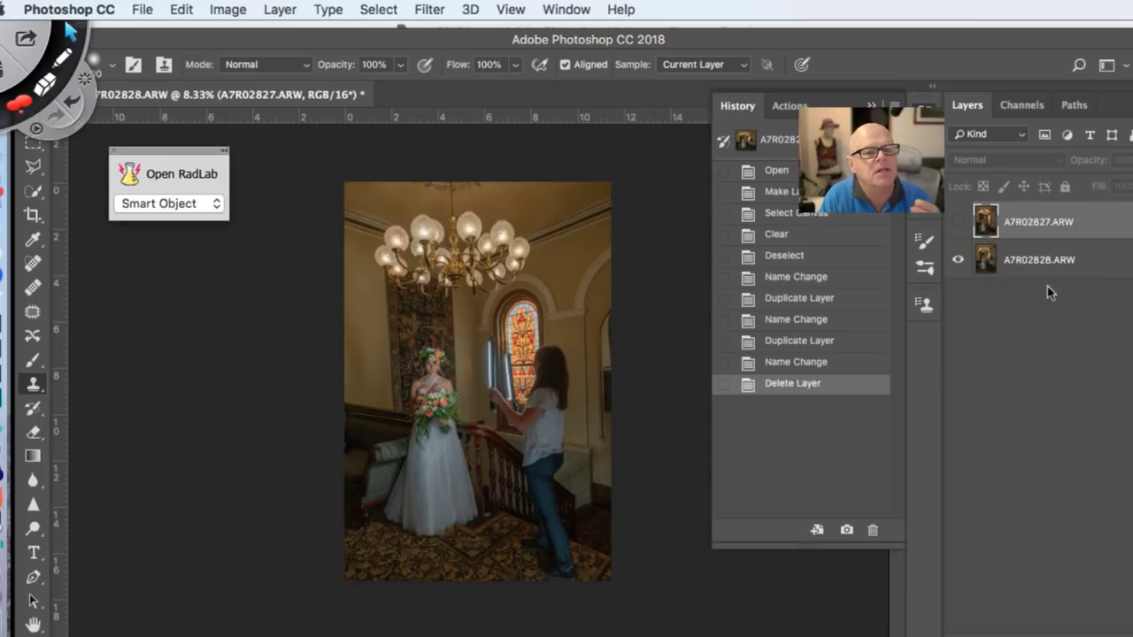
click(959, 222)
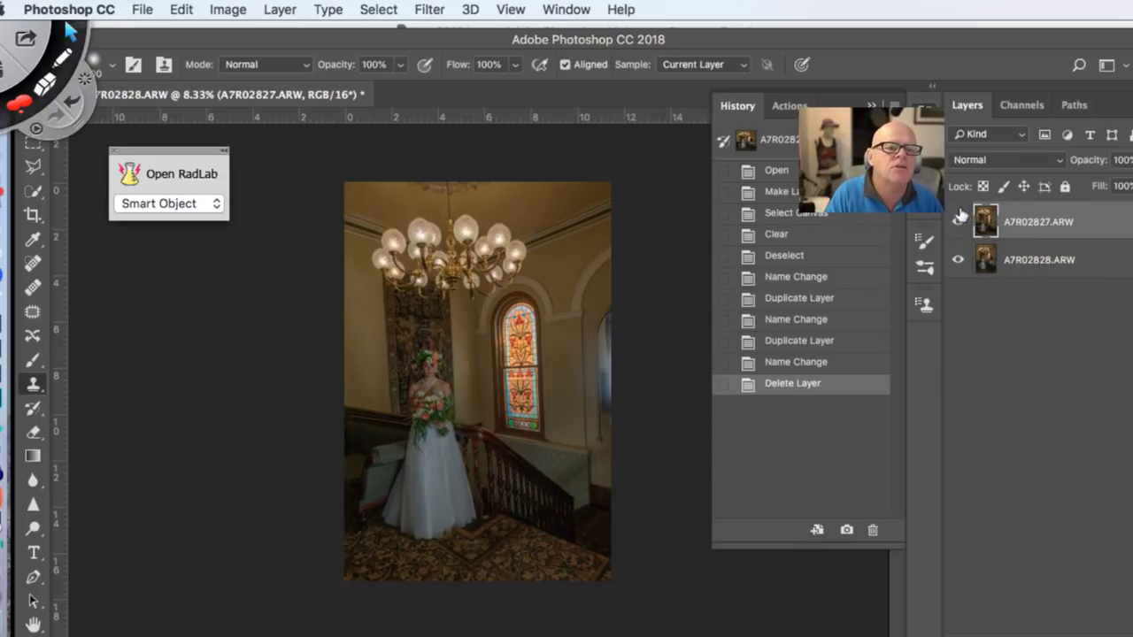
shift+click(1044, 258)
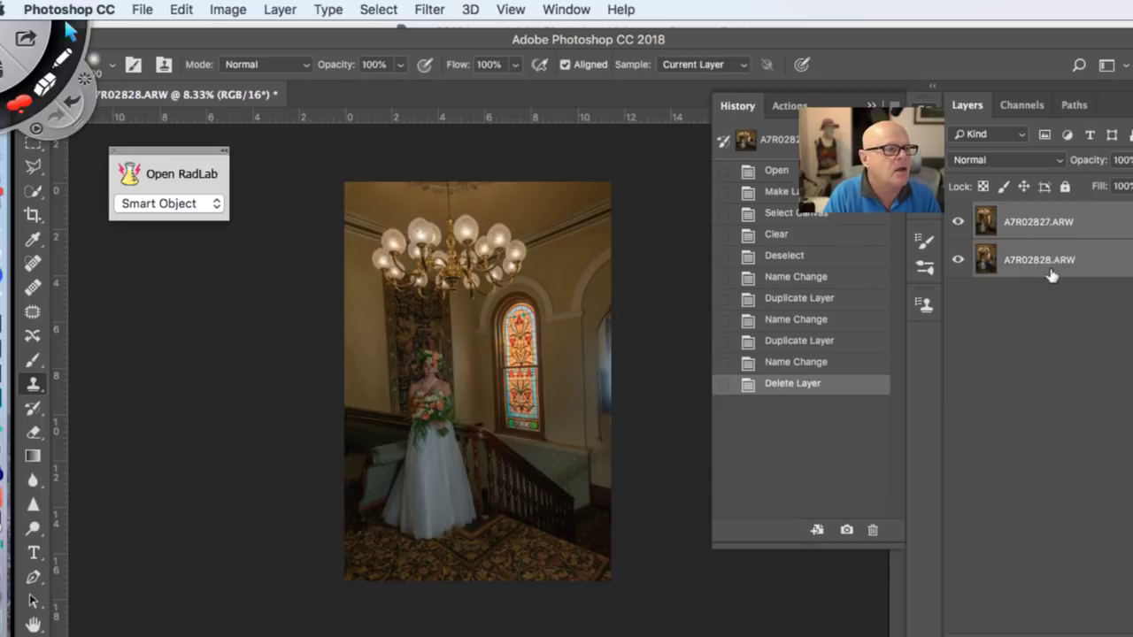
Auto-align the two staircase frames using Edit > Auto-Align Layers with Auto projection
click(182, 11)
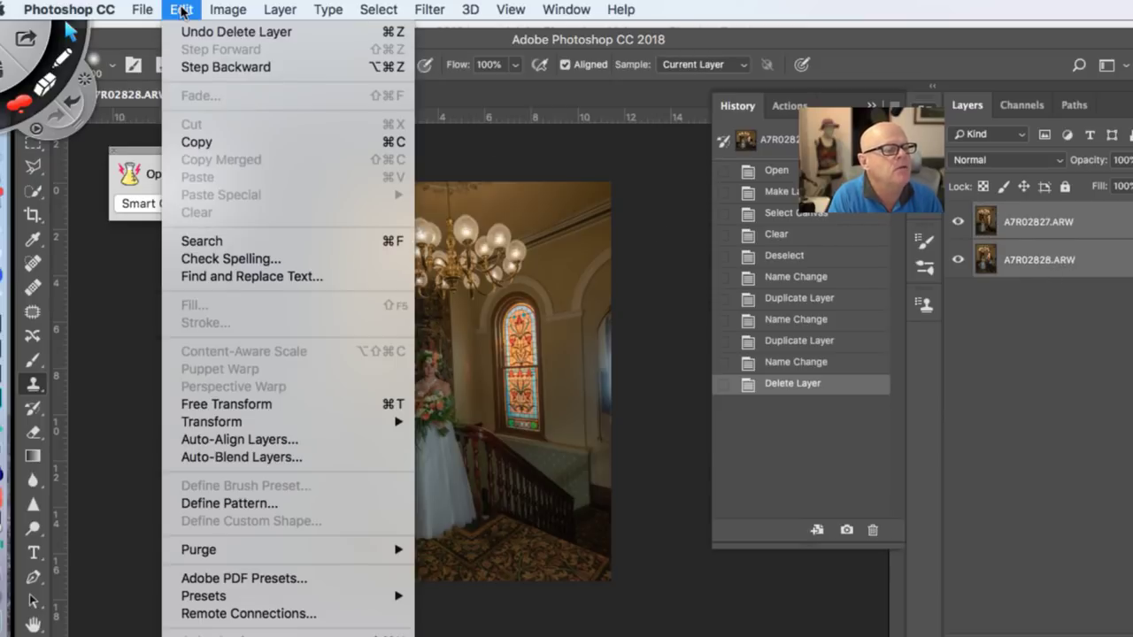
click(299, 440)
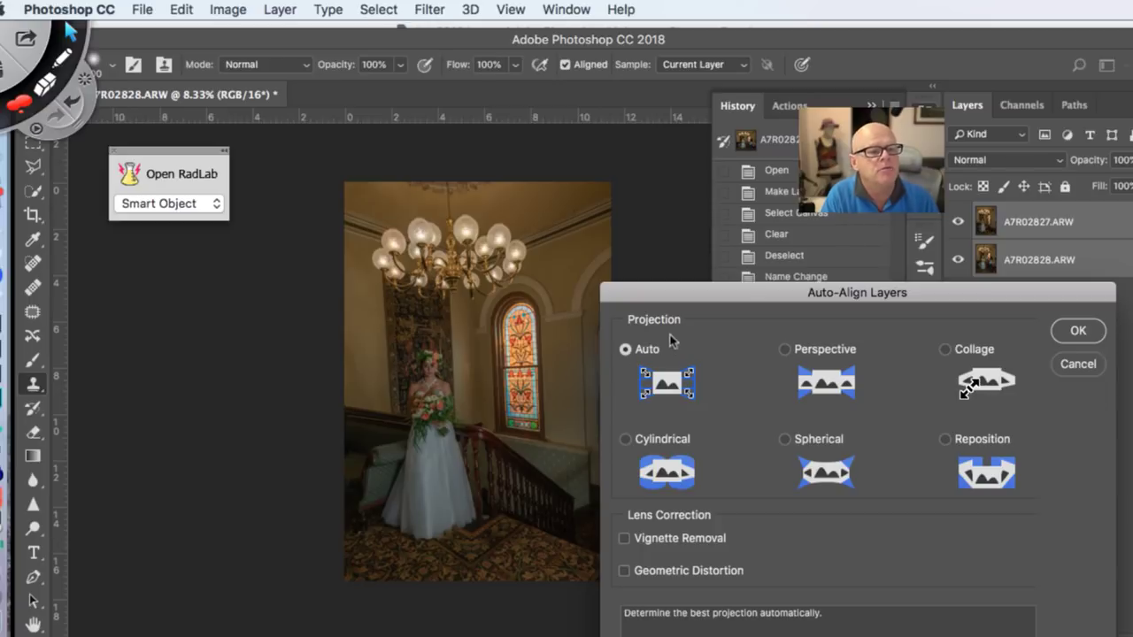
click(1079, 333)
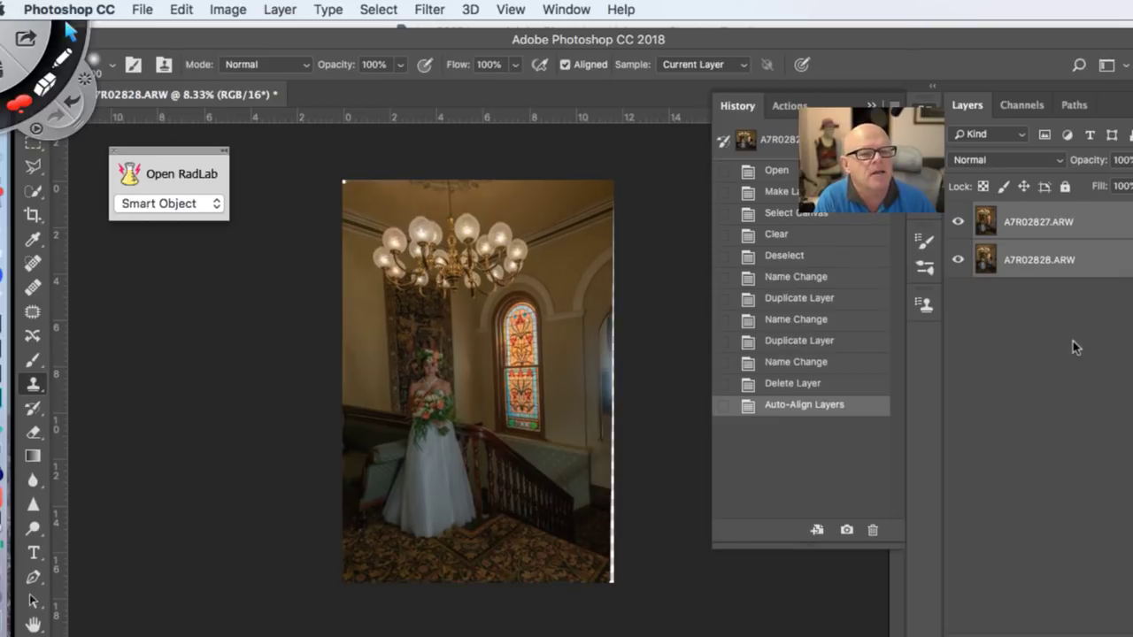
click(957, 221)
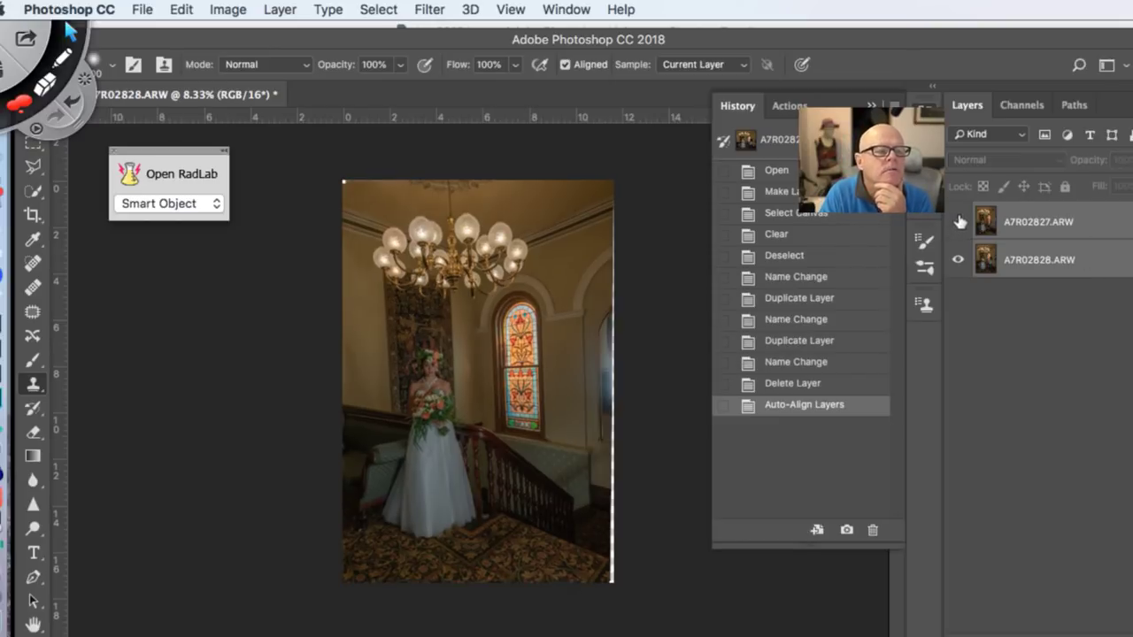
click(959, 221)
click(958, 221)
click(958, 221)
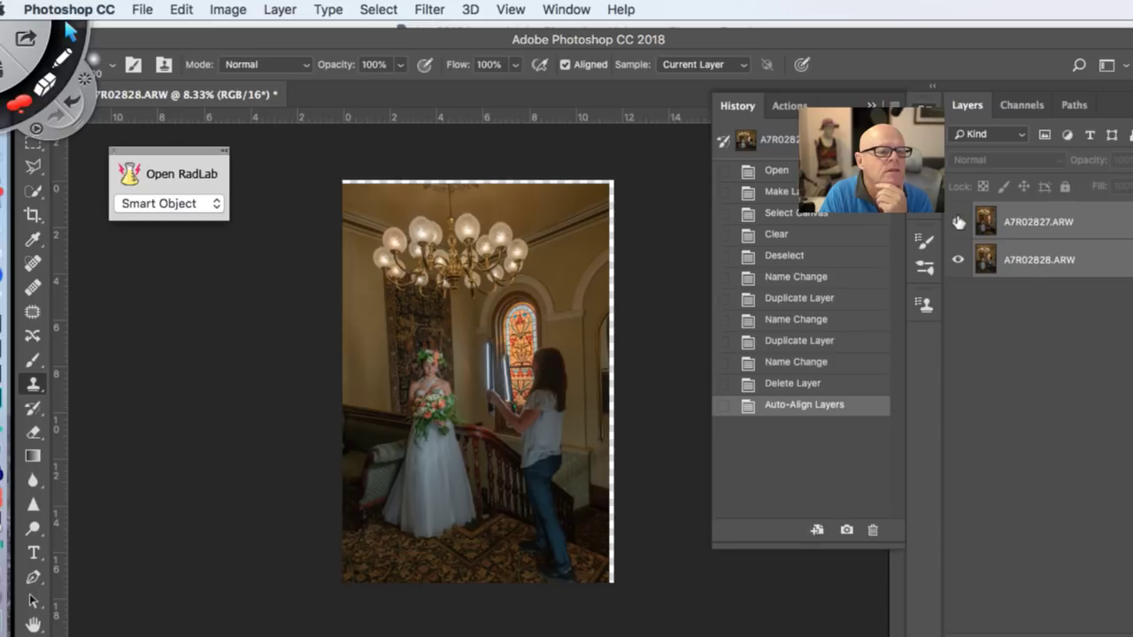
click(958, 222)
click(958, 221)
click(958, 222)
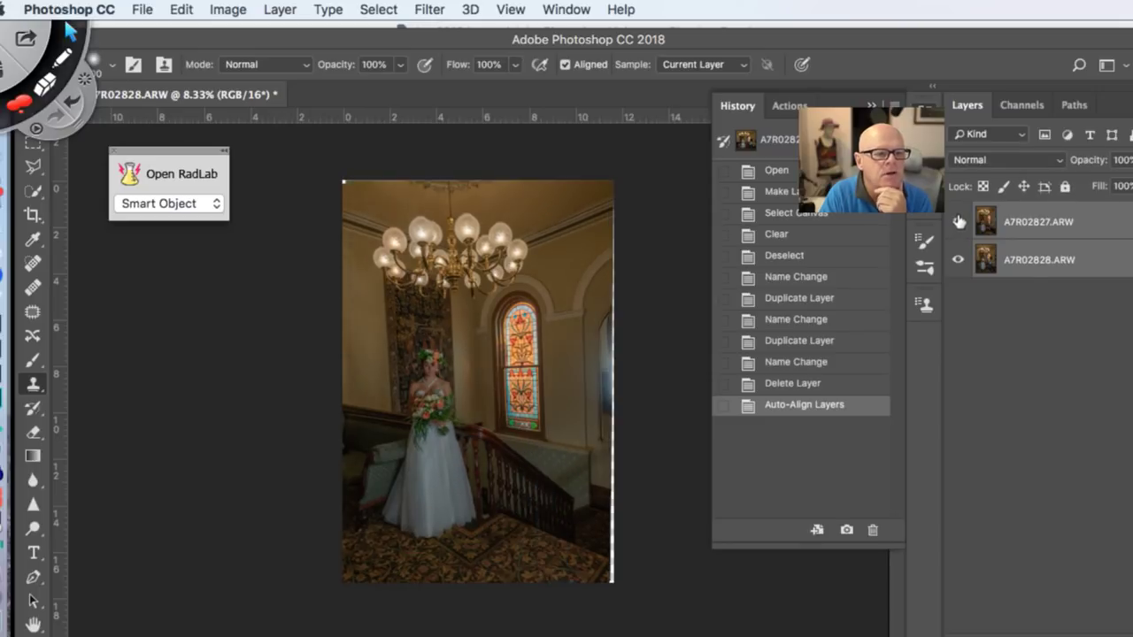
click(958, 221)
click(958, 221)
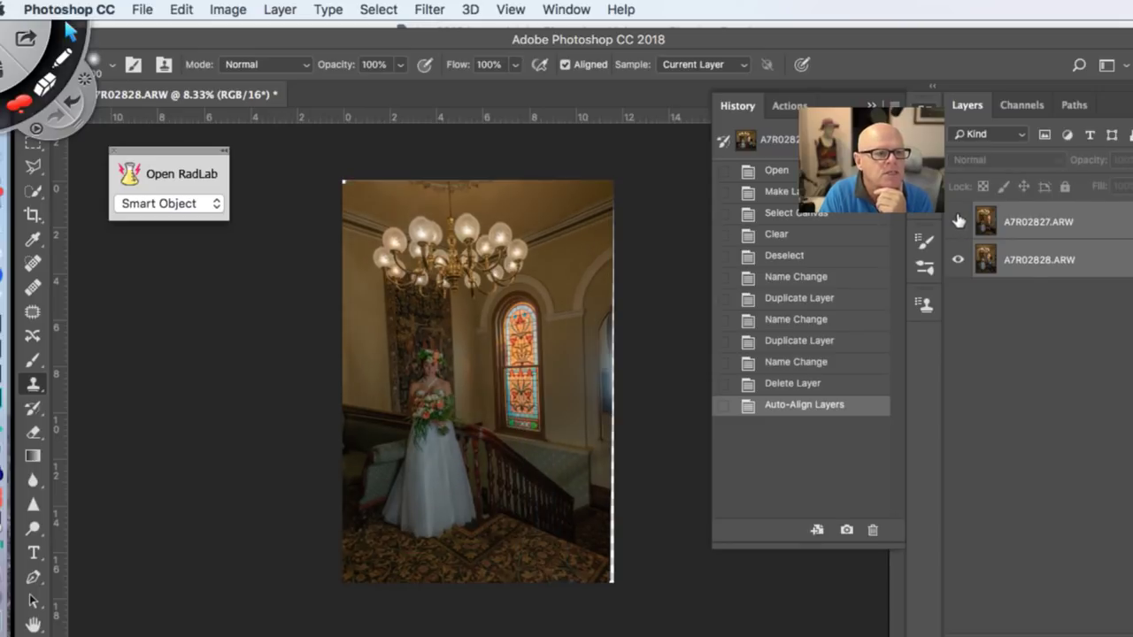
click(958, 222)
click(957, 222)
click(957, 221)
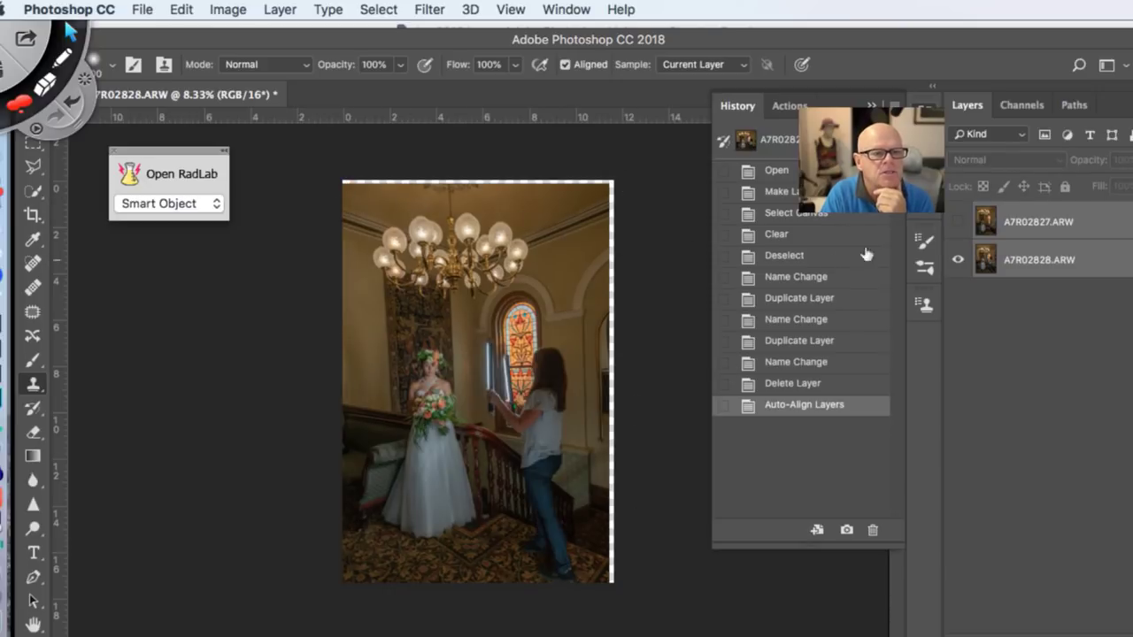
click(958, 223)
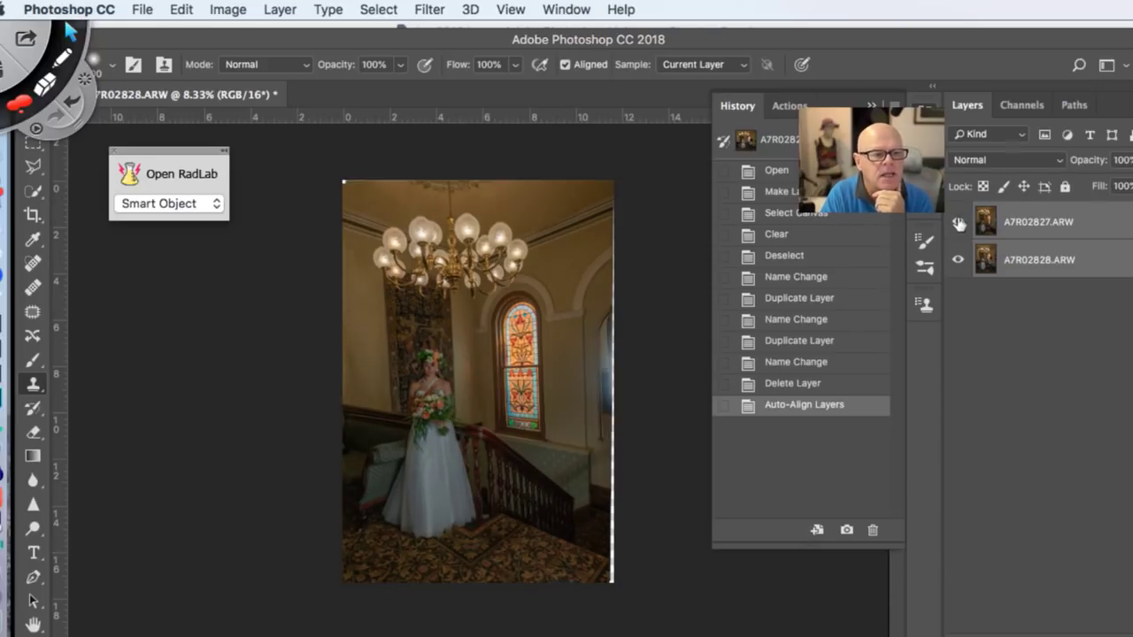
click(959, 221)
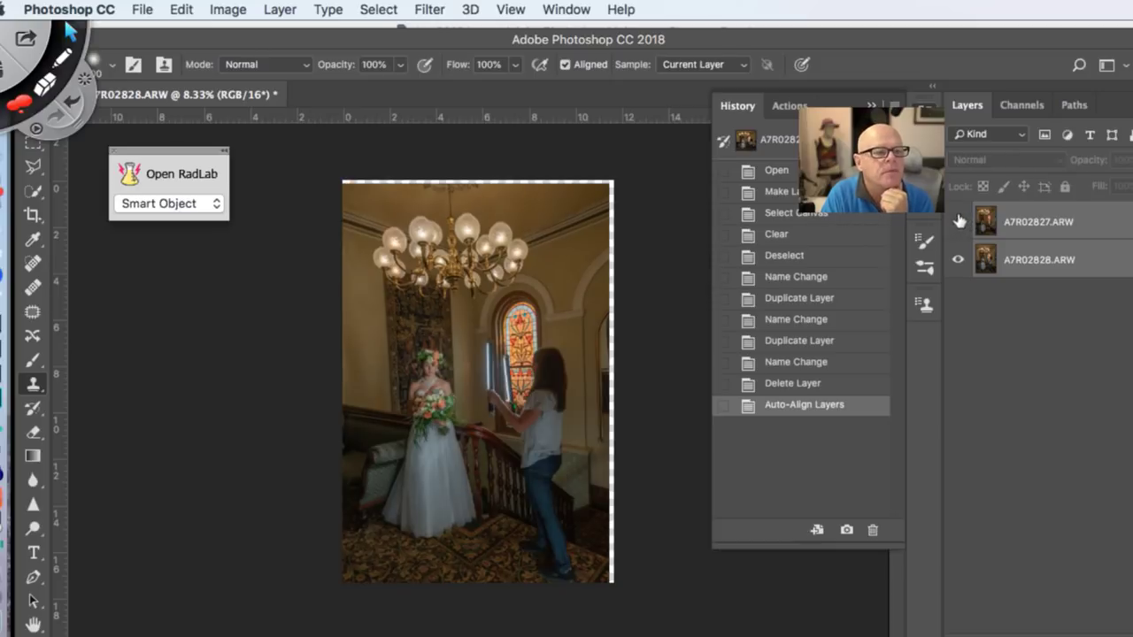
click(958, 219)
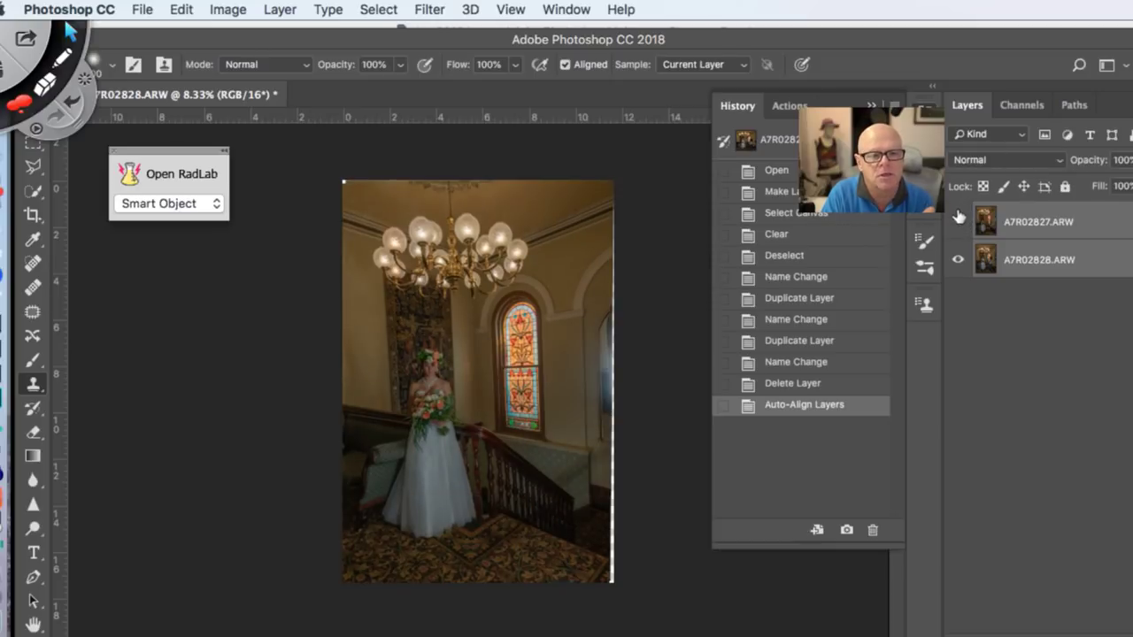
click(958, 219)
click(958, 220)
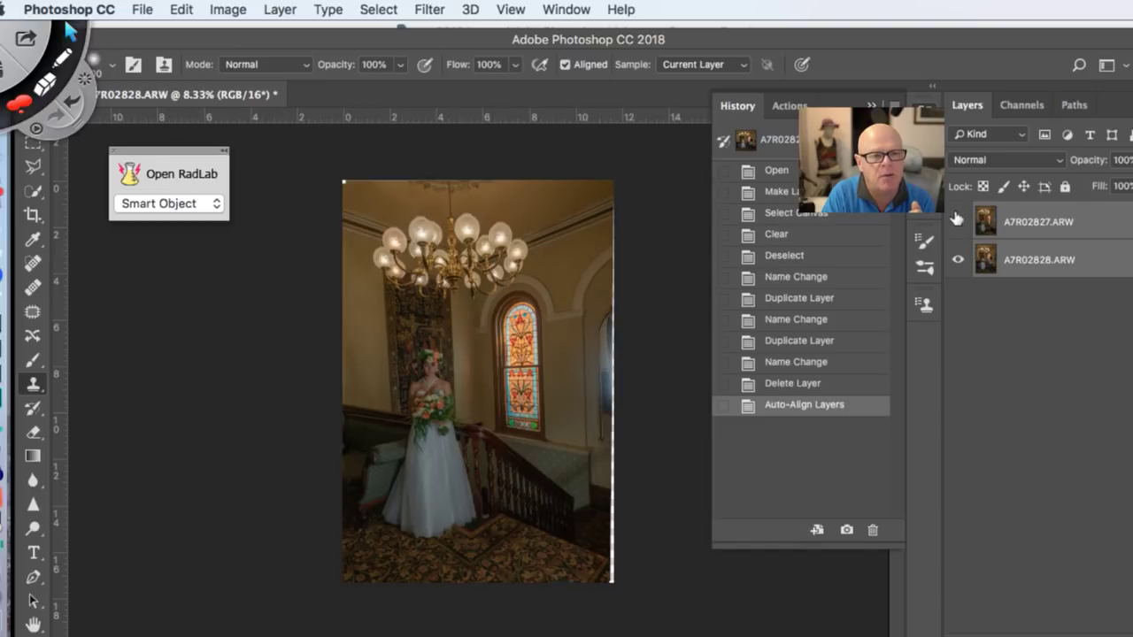
click(956, 219)
click(957, 220)
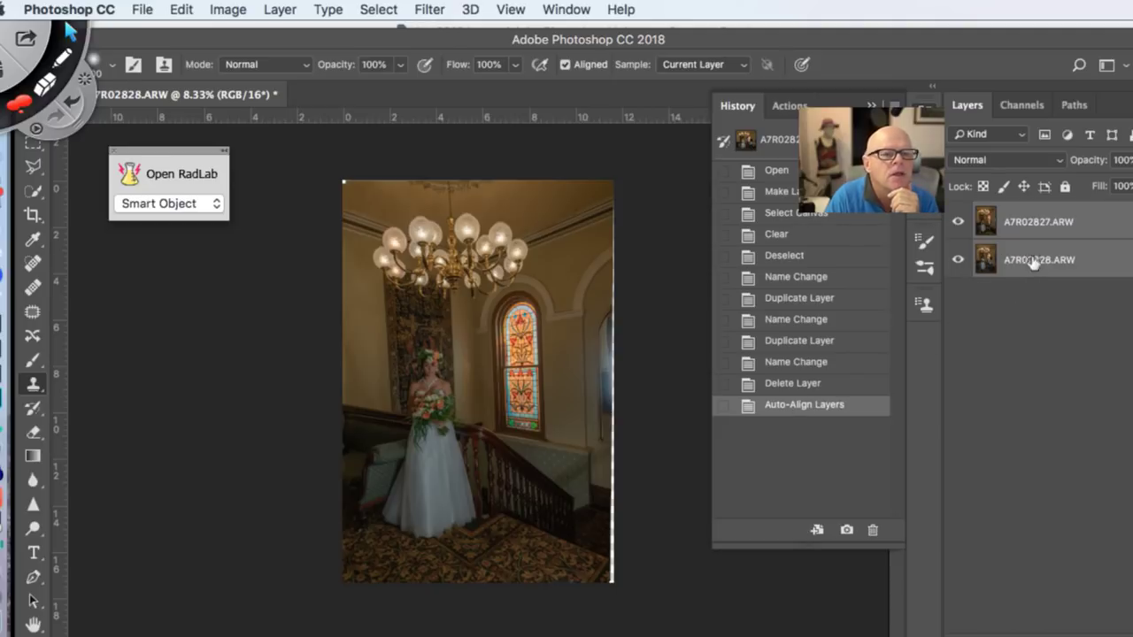
Move layer A7R02828.ARW above A7R02827.ARW and toggle its visibility to compare the frames
drag(1026, 256, 1029, 211)
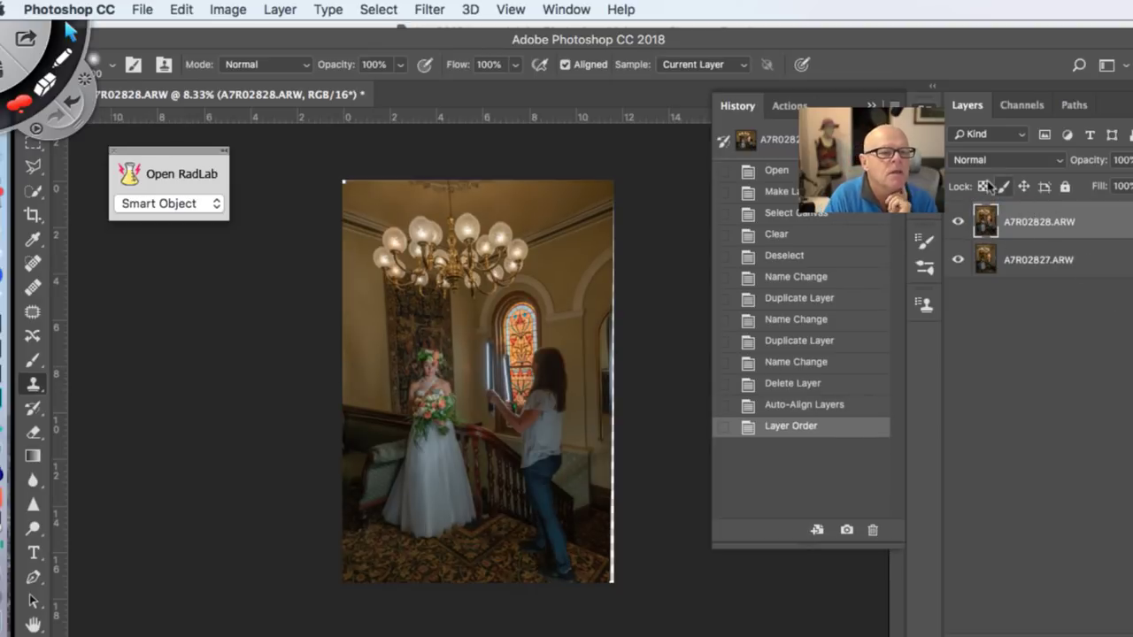
click(957, 222)
click(958, 221)
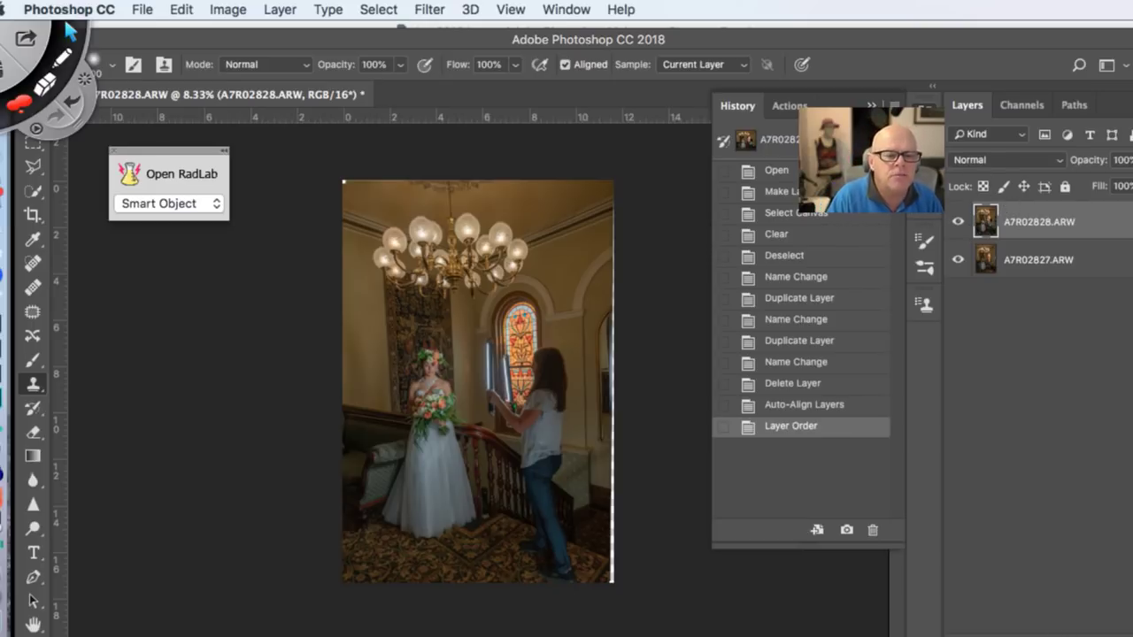
Resize the Photoshop window and delete the old layer mask from A7R02828.ARW
click(1034, 634)
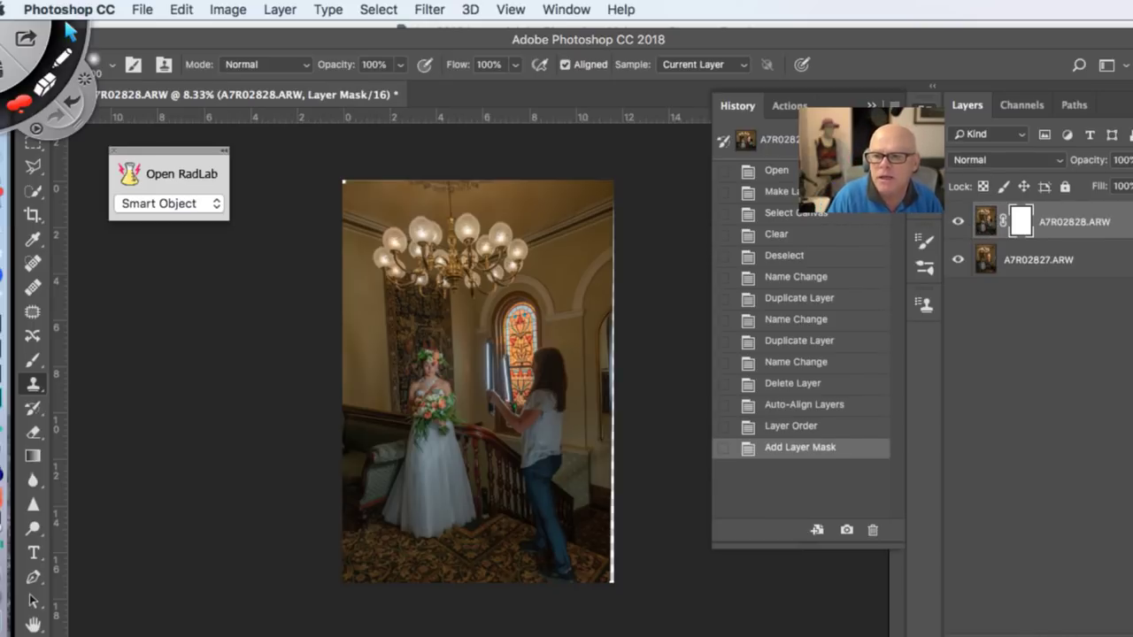
drag(940, 41, 936, 34)
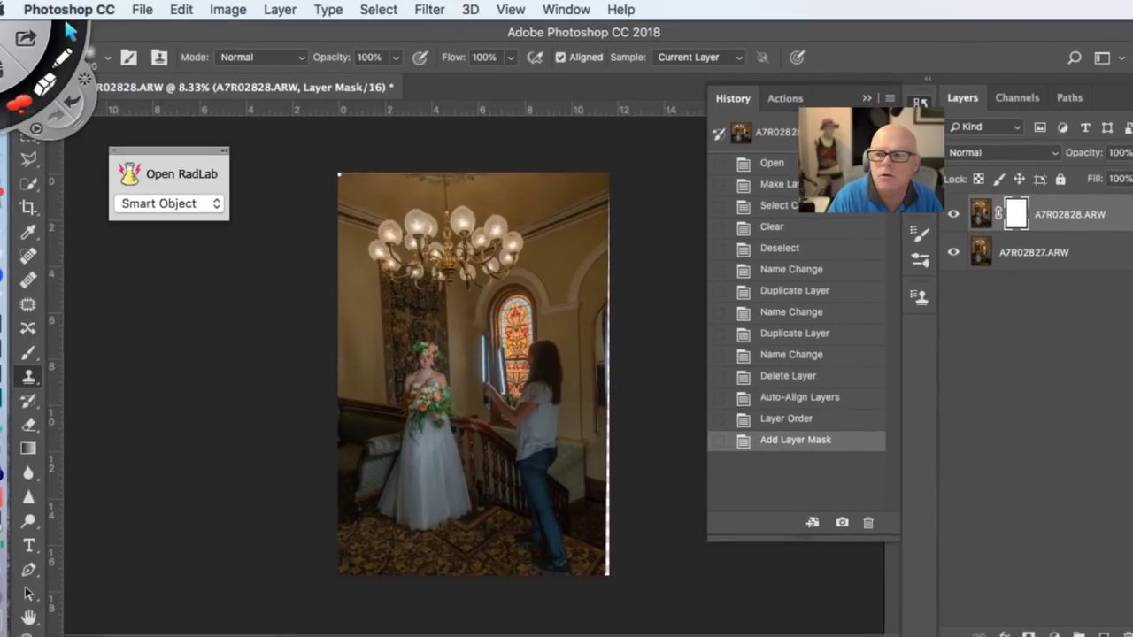
drag(1132, 636, 1128, 604)
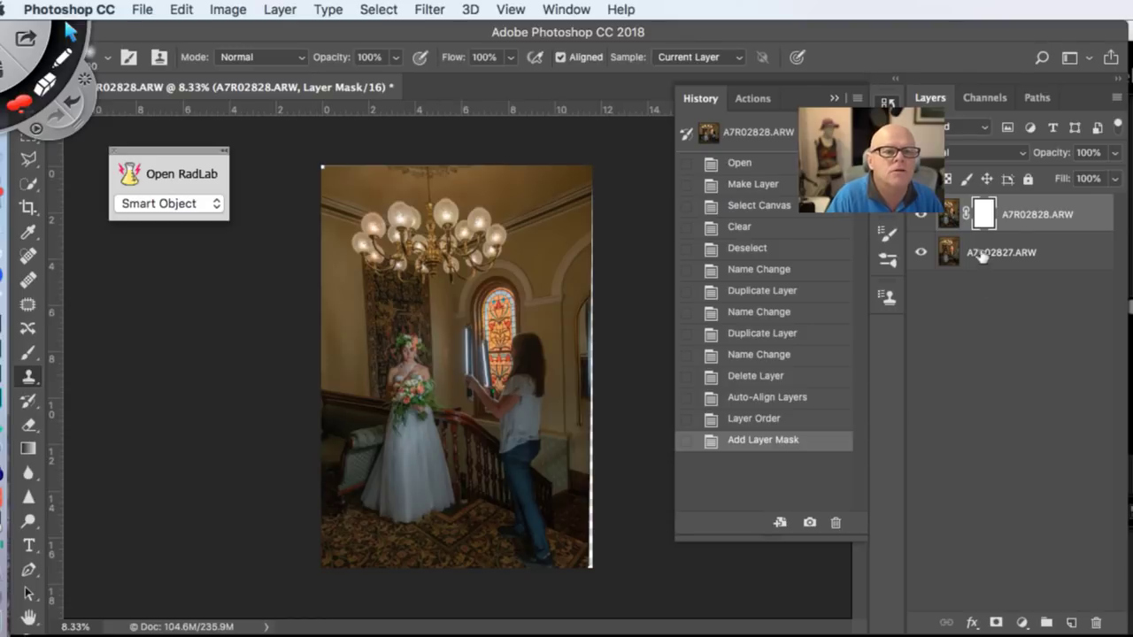
drag(984, 213, 1098, 597)
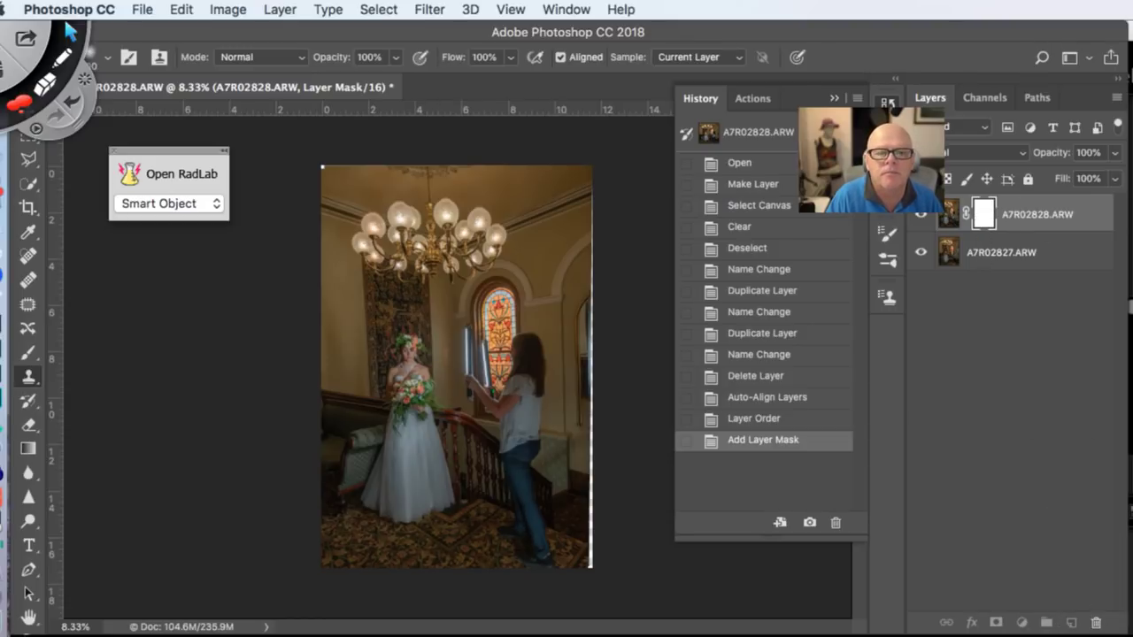
key(Delete)
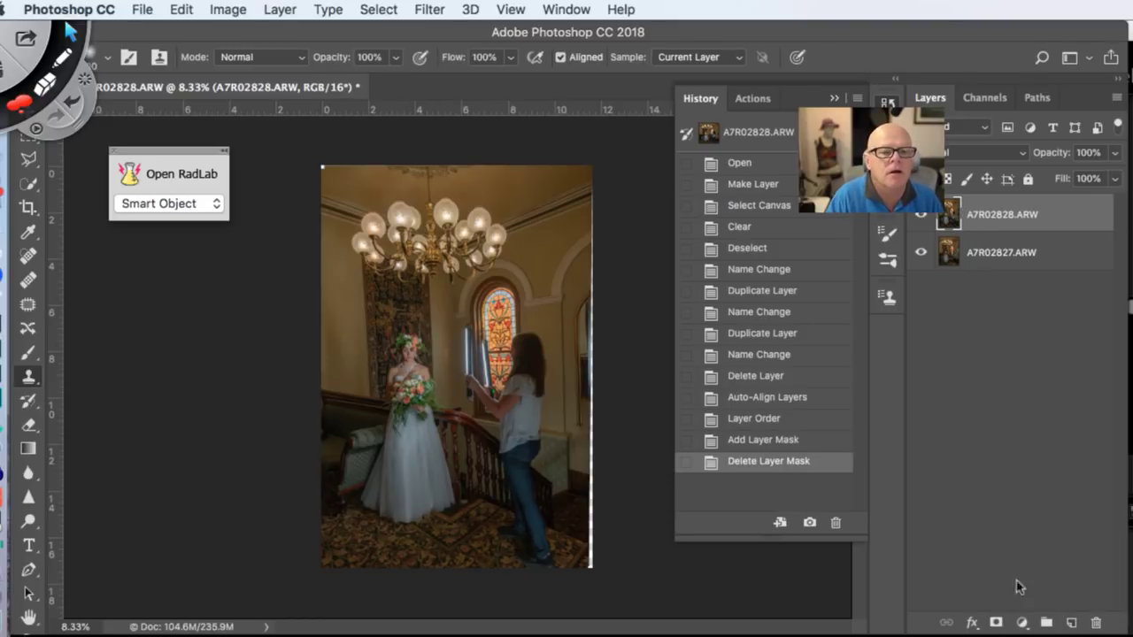
Add and discard a test layer, give A7R02828.ARW a fresh white mask, and pick the Brush tool
click(1068, 622)
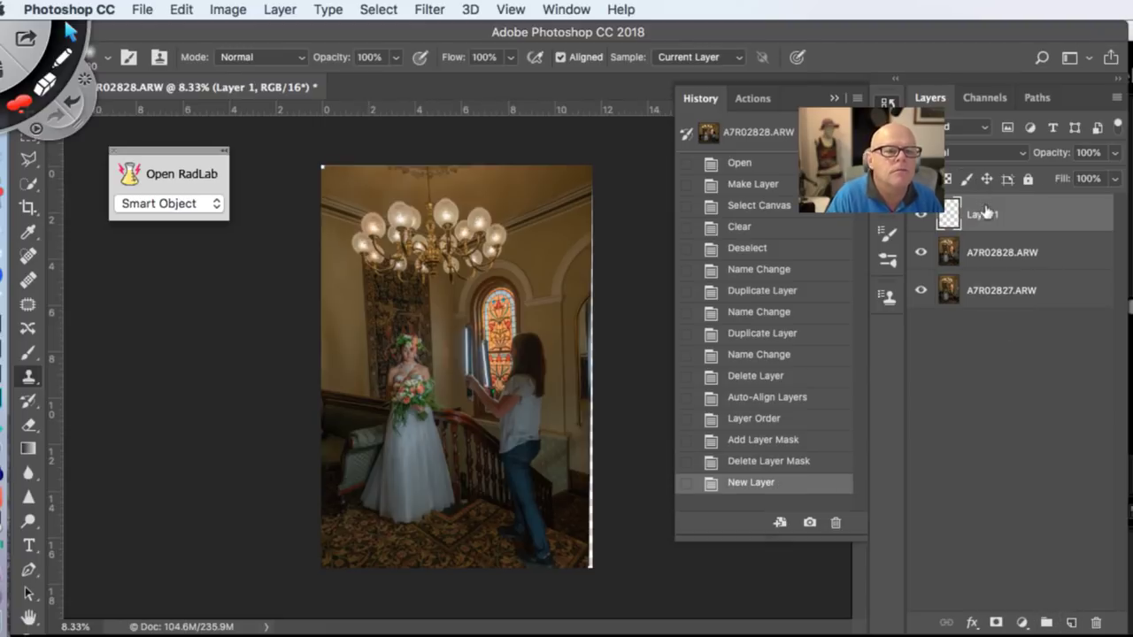
drag(985, 212, 1096, 623)
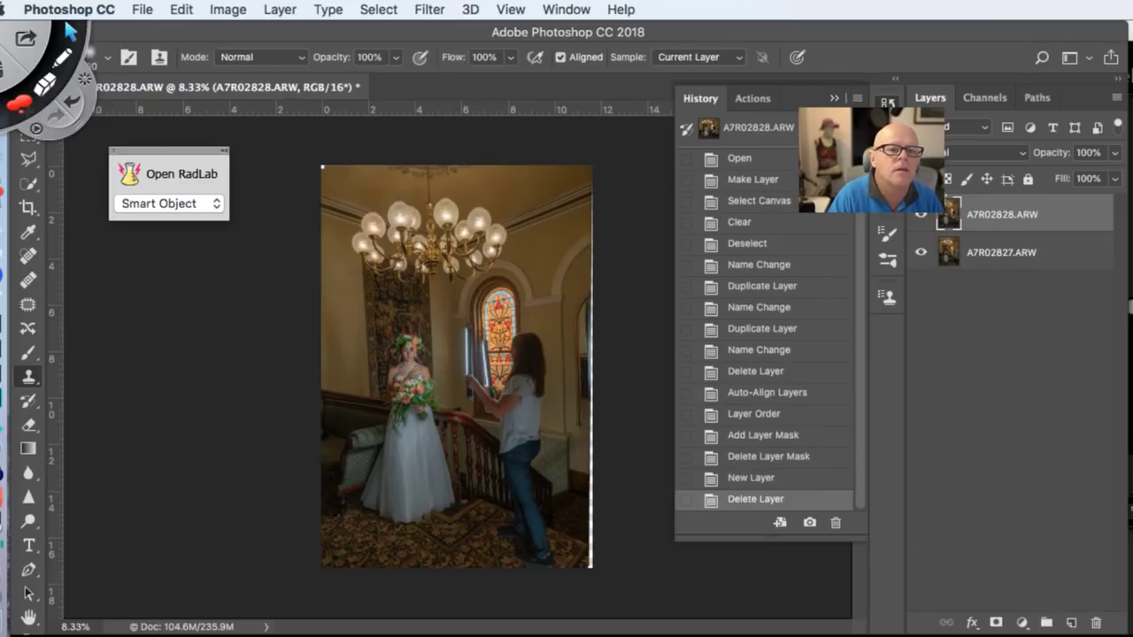
click(995, 622)
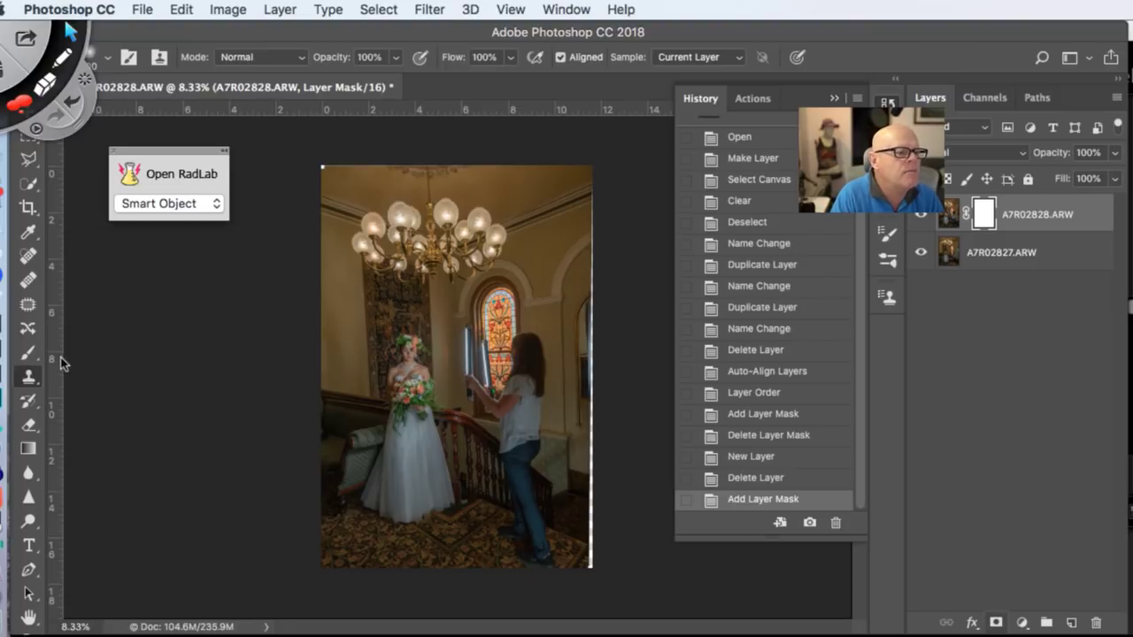
click(29, 352)
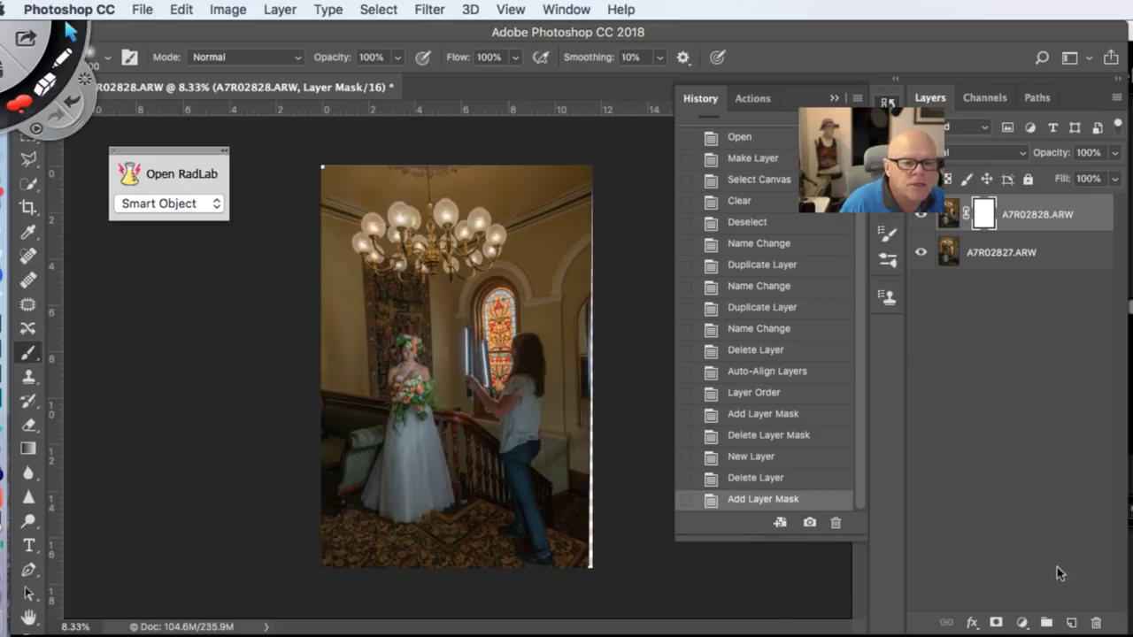
double_click(787, 35)
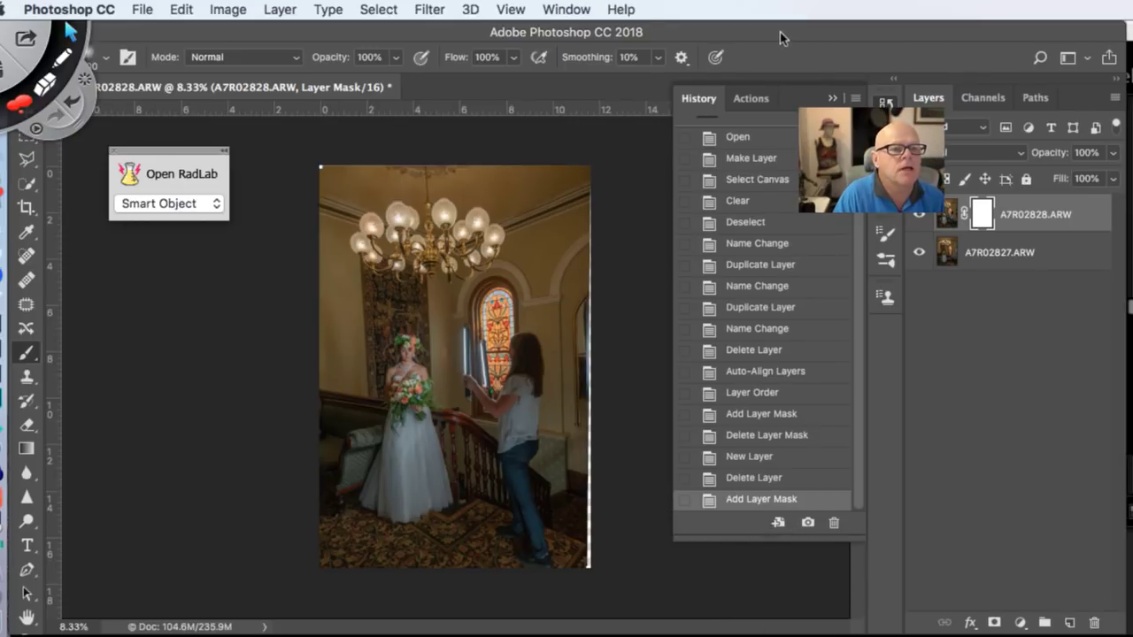
key(super+Tab)
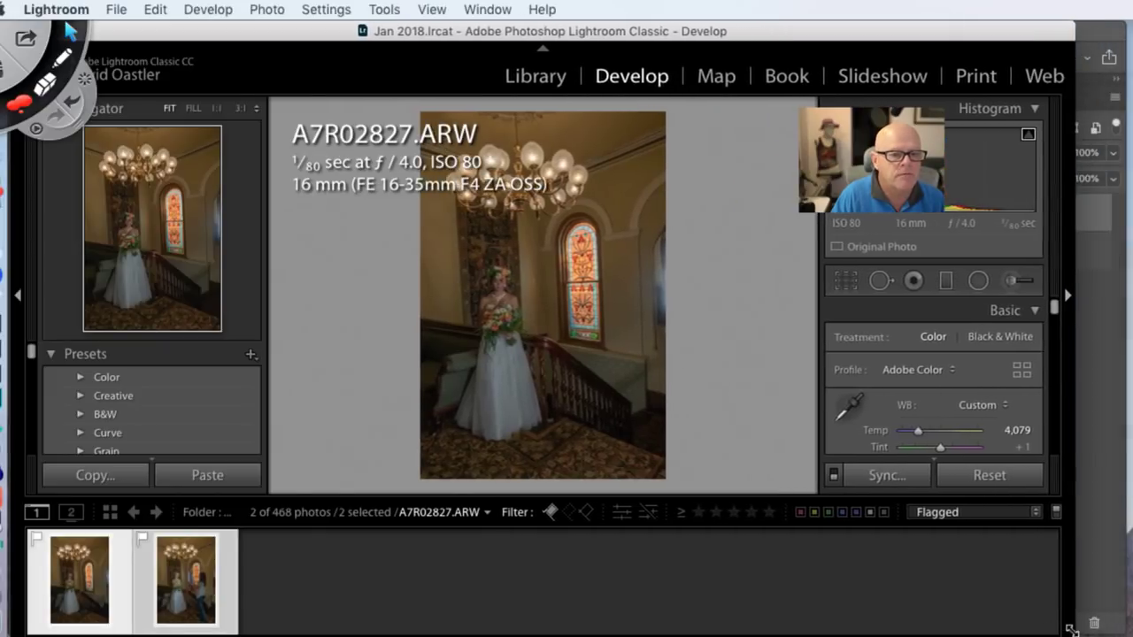
key(super+Tab)
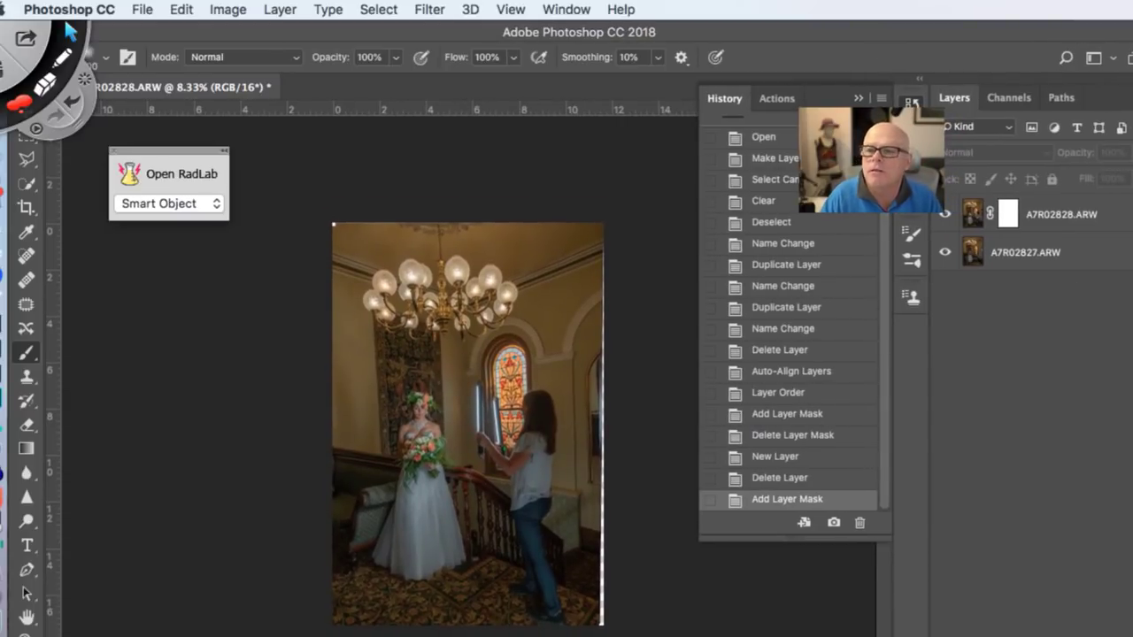
Return to Photoshop and target the white layer mask on A7R02828.ARW
key(super+Tab)
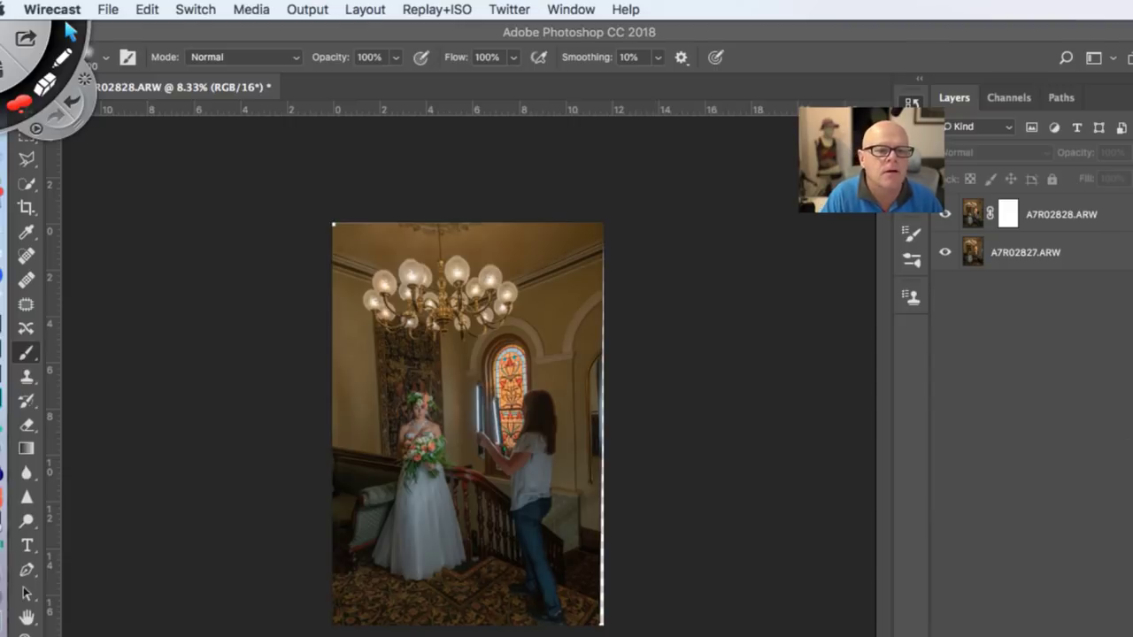
key(super+Tab)
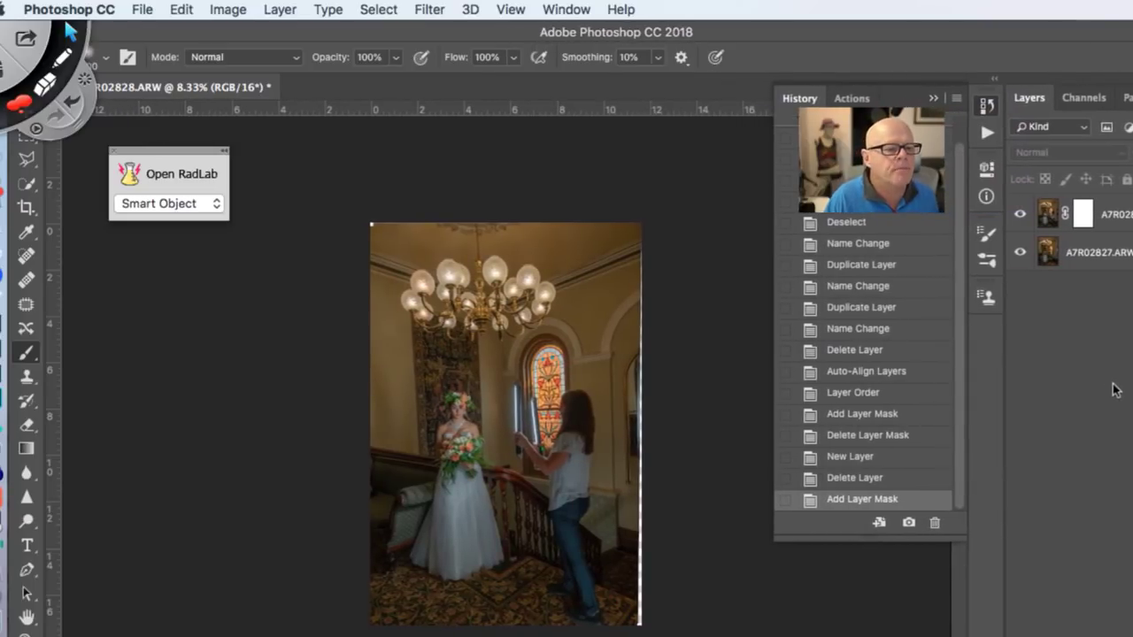
click(1082, 213)
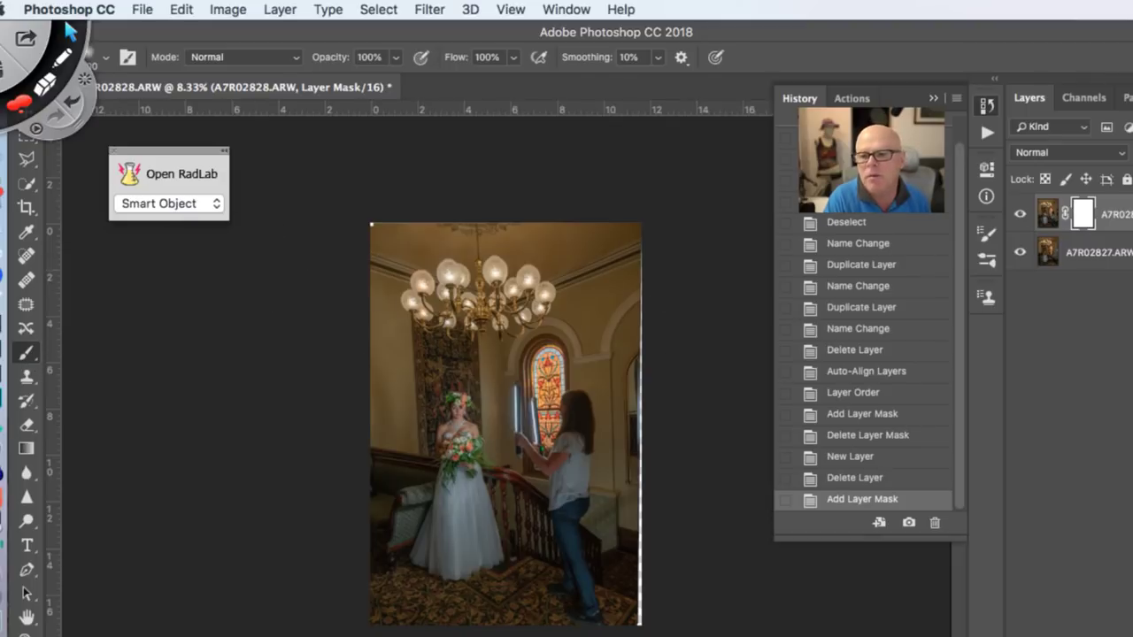
Paint black over the woman's torso on the mask, undoing a stroke made on the lower layer
mouse_move(607, 431)
mouse_down()
mouse_move(565, 449)
mouse_move(579, 475)
mouse_move(592, 611)
mouse_move(577, 568)
mouse_up()
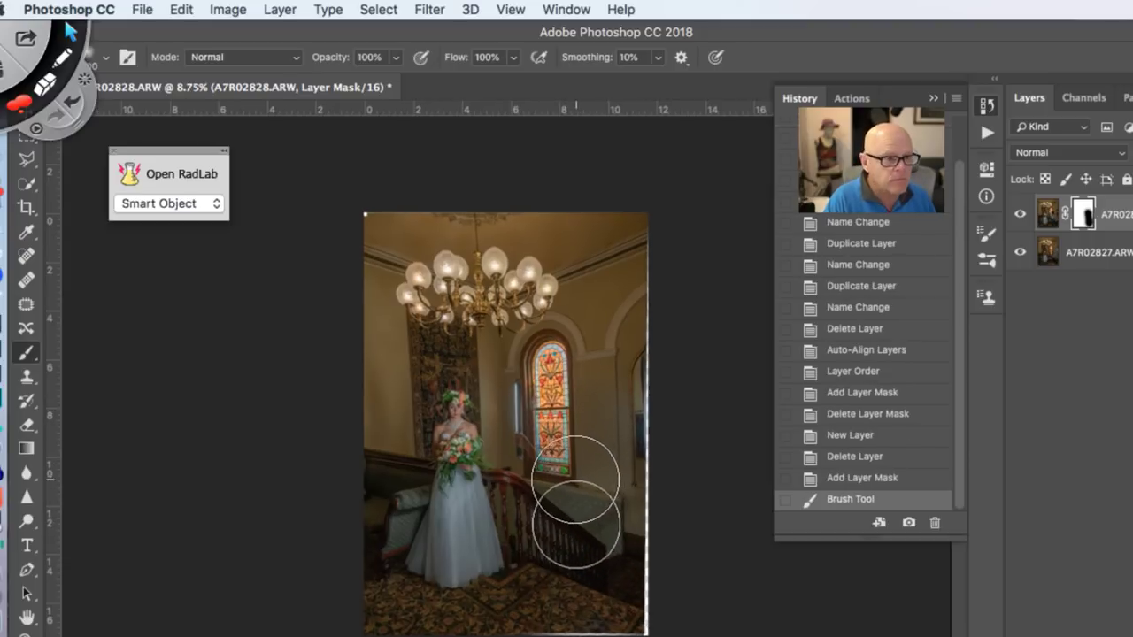
scroll(575, 496, up, 1)
key(alt+bracketleft)
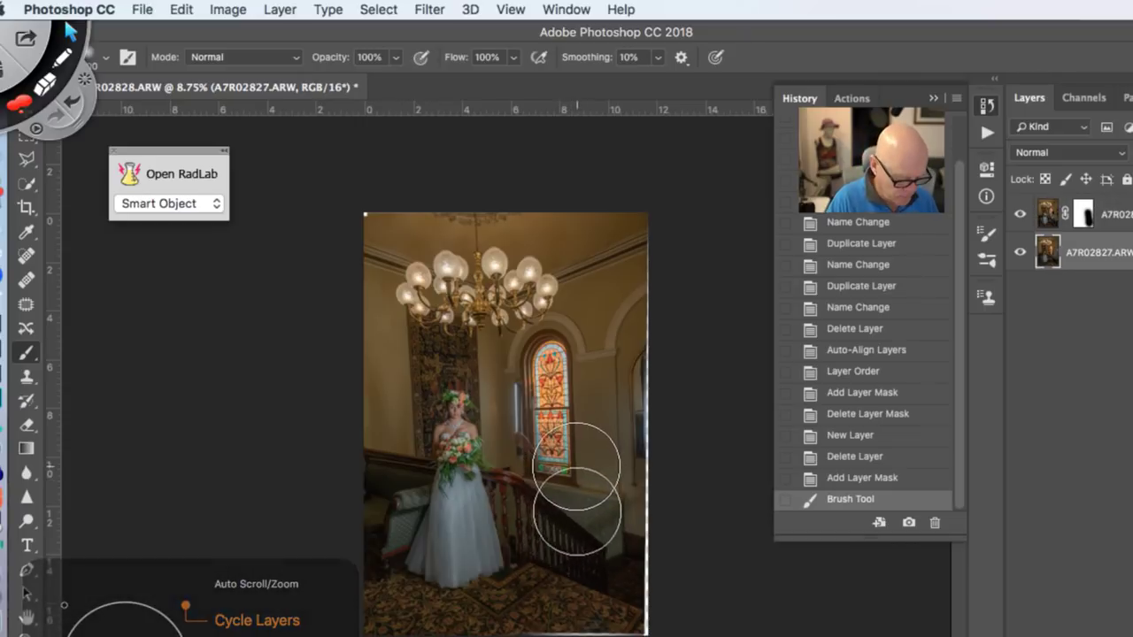
mouse_move(566, 509)
mouse_down()
mouse_move(537, 463)
mouse_move(592, 475)
mouse_up()
key(ctrl+z)
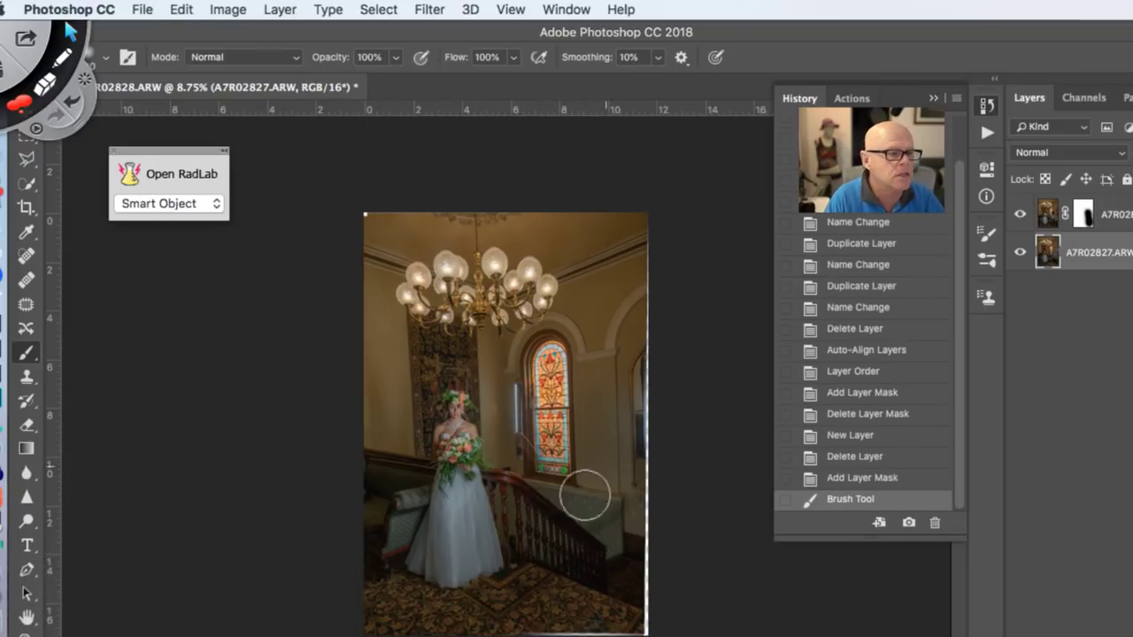
click(1090, 202)
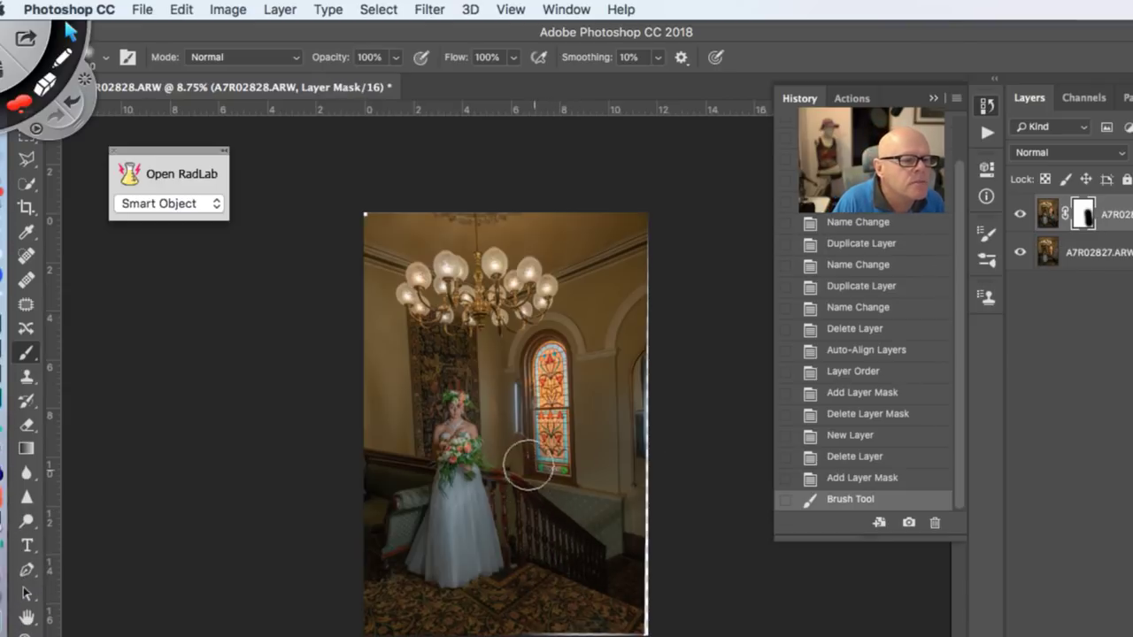
Paint out the remaining traces of the woman over the staircase and carpet
mouse_move(580, 581)
mouse_down()
mouse_move(571, 505)
mouse_move(546, 487)
mouse_move(602, 539)
mouse_up()
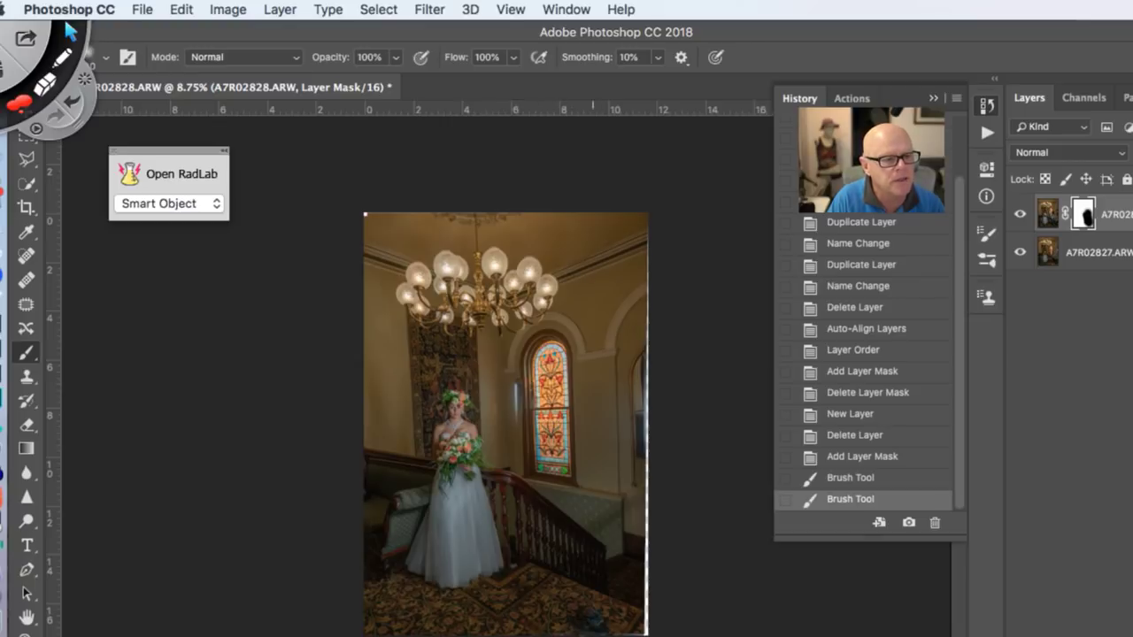
click(584, 619)
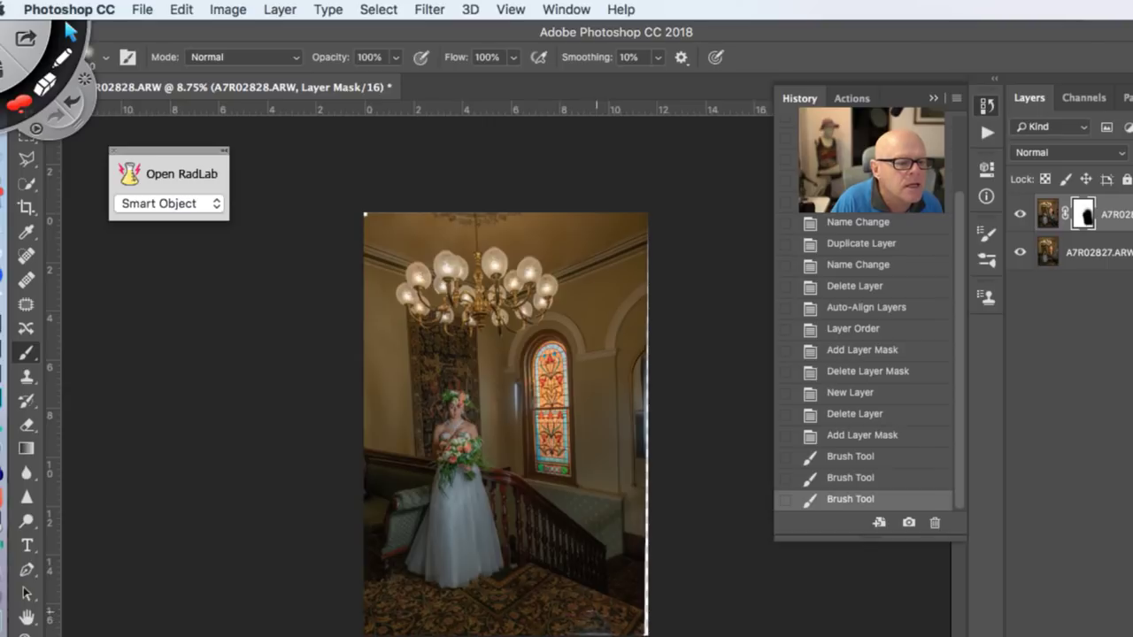
click(594, 623)
click(584, 624)
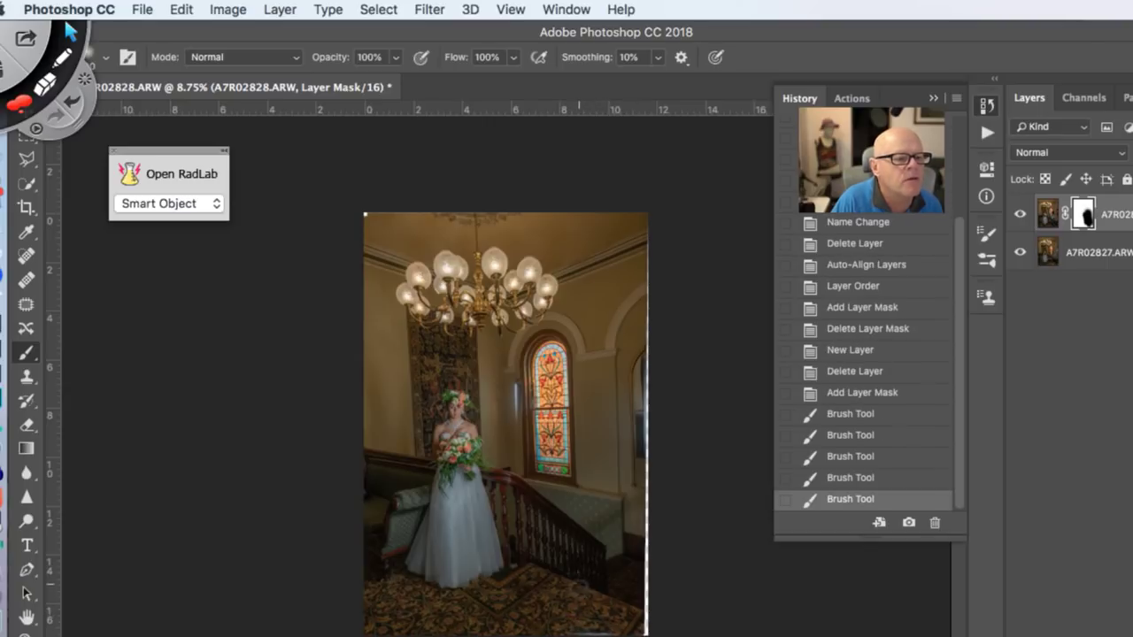
click(563, 583)
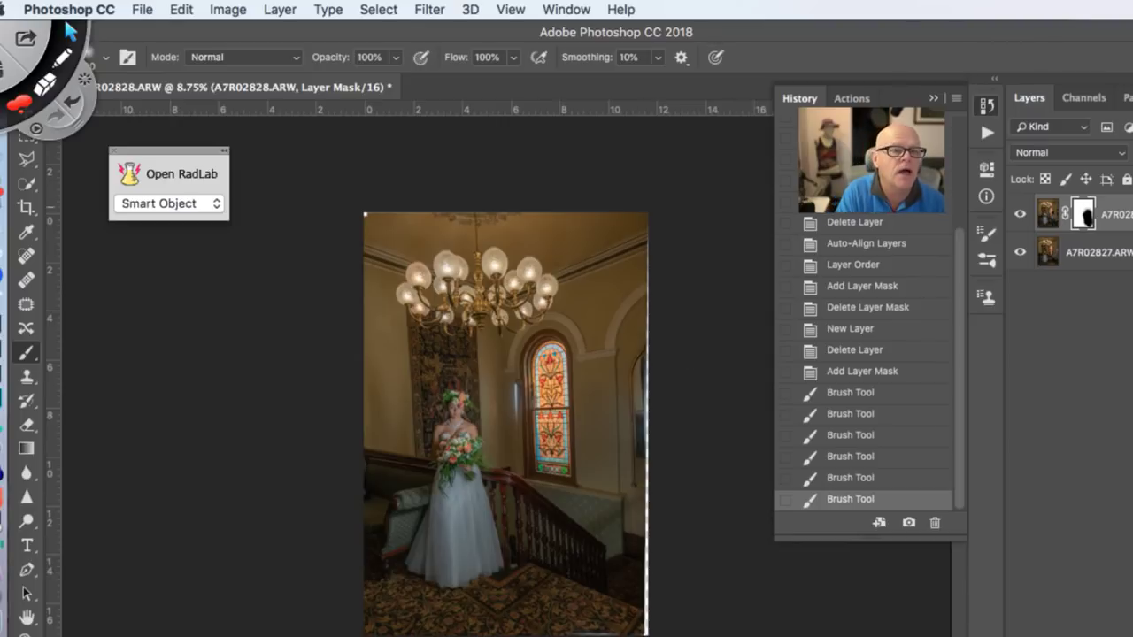
Stamp all visible layers into a new Layer 1 and add a Curves adjustment layer above it
key(super+2)
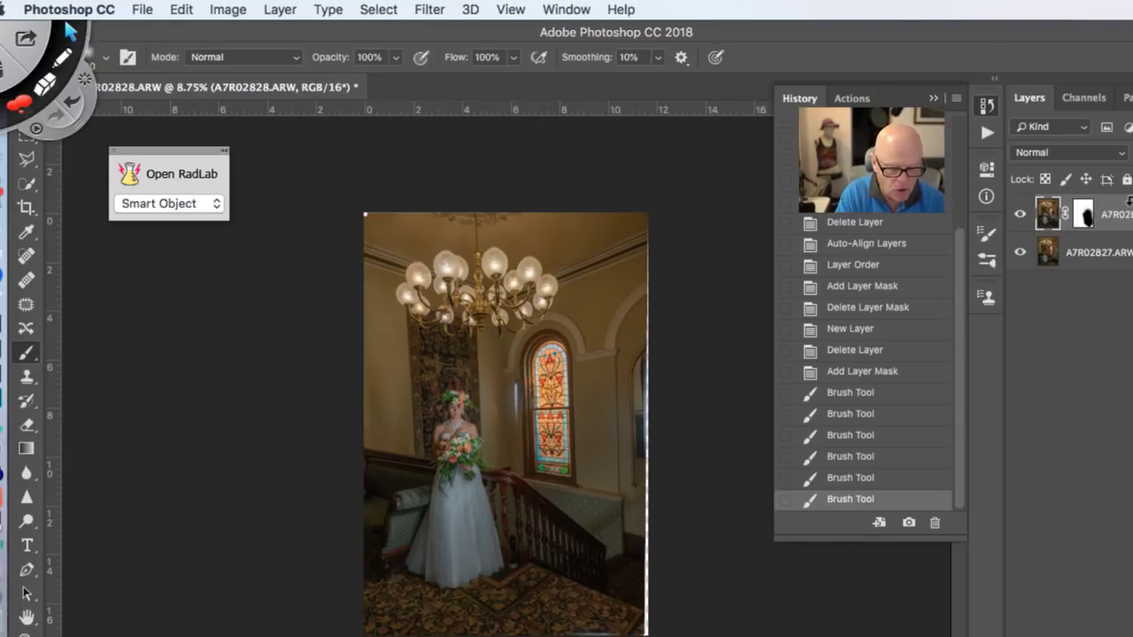
key(super+alt+shift+e)
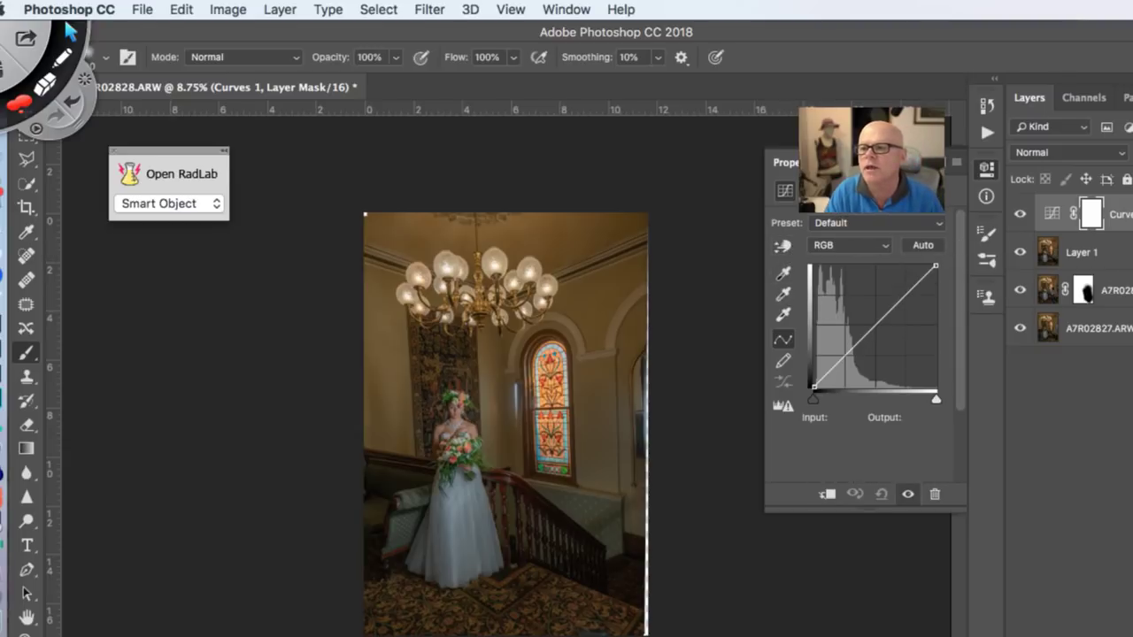
key(super+Tab)
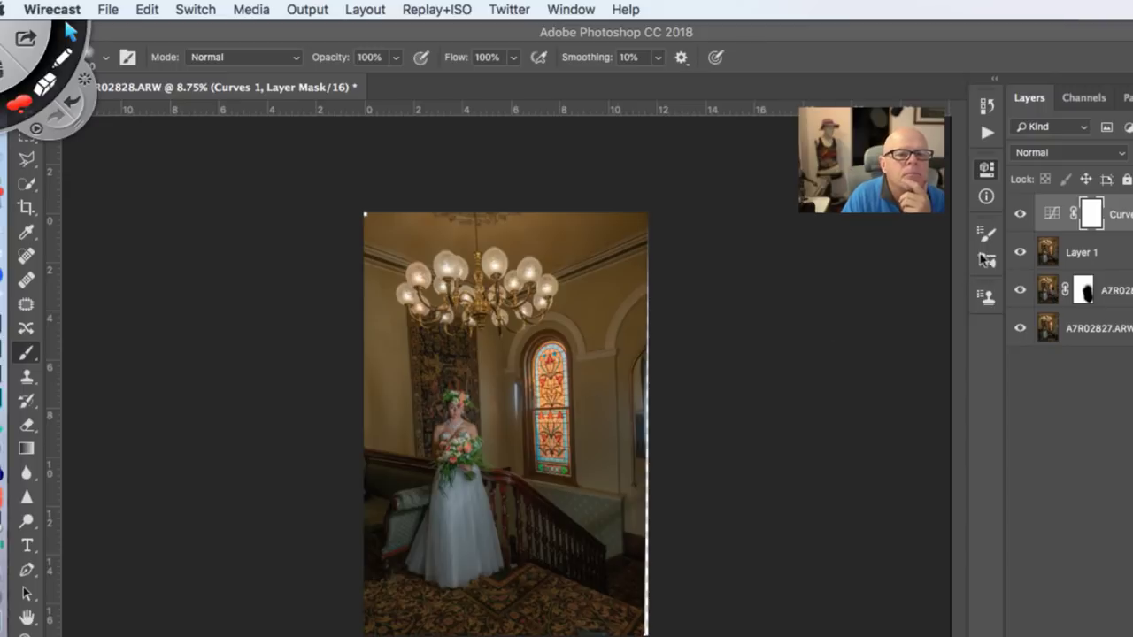
double_click(1053, 220)
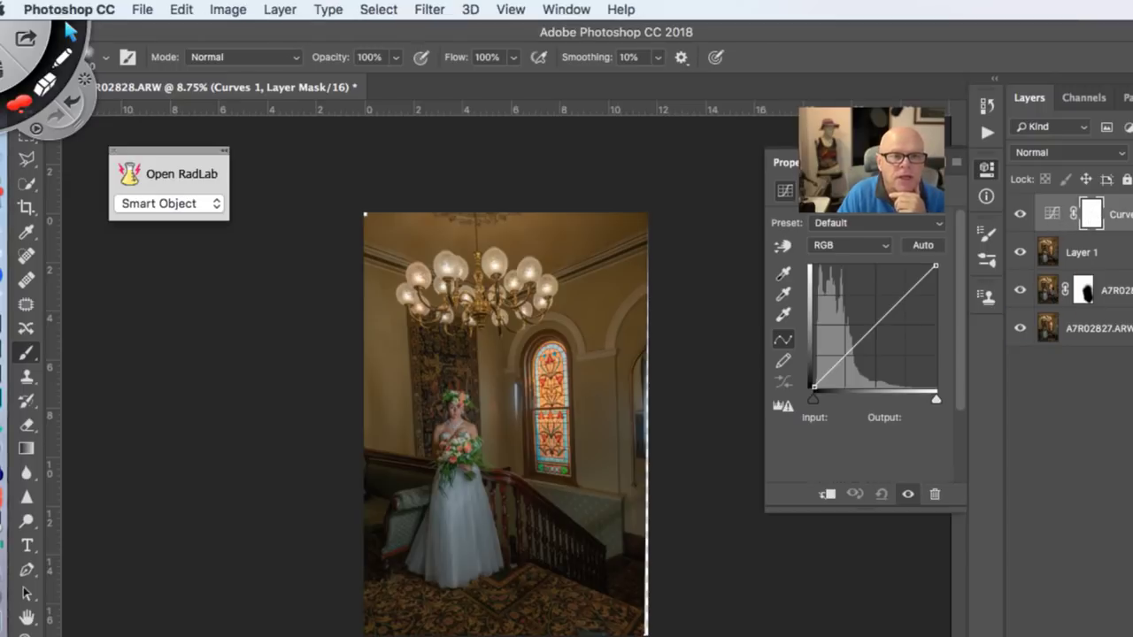
Delete the Curves 1 adjustment layer, then restore it with undo
key(Delete)
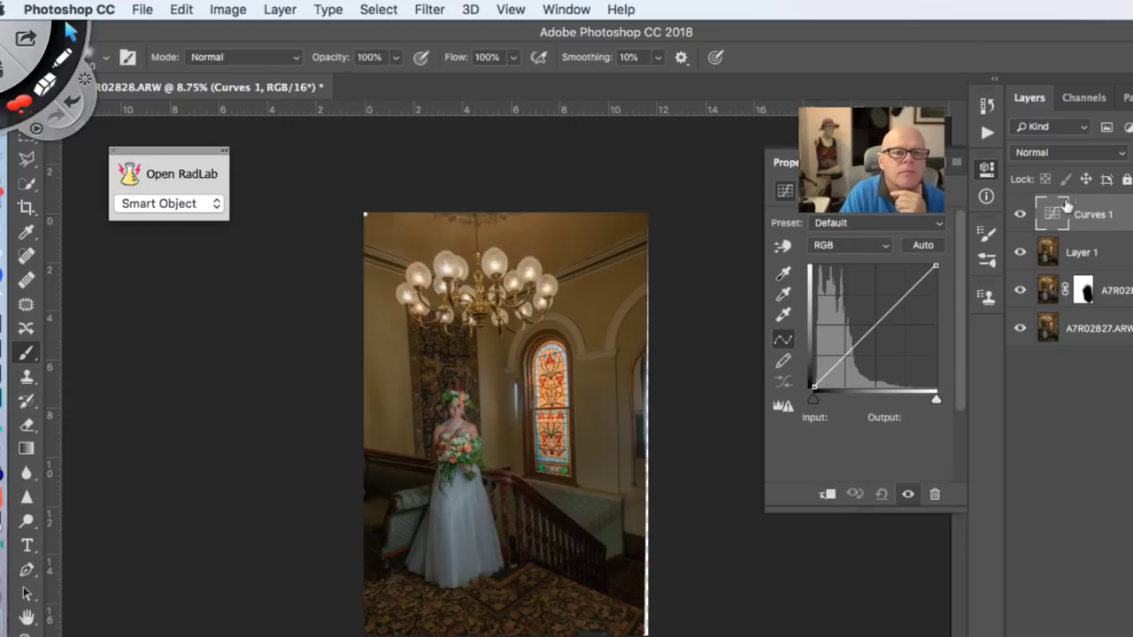
key(Delete)
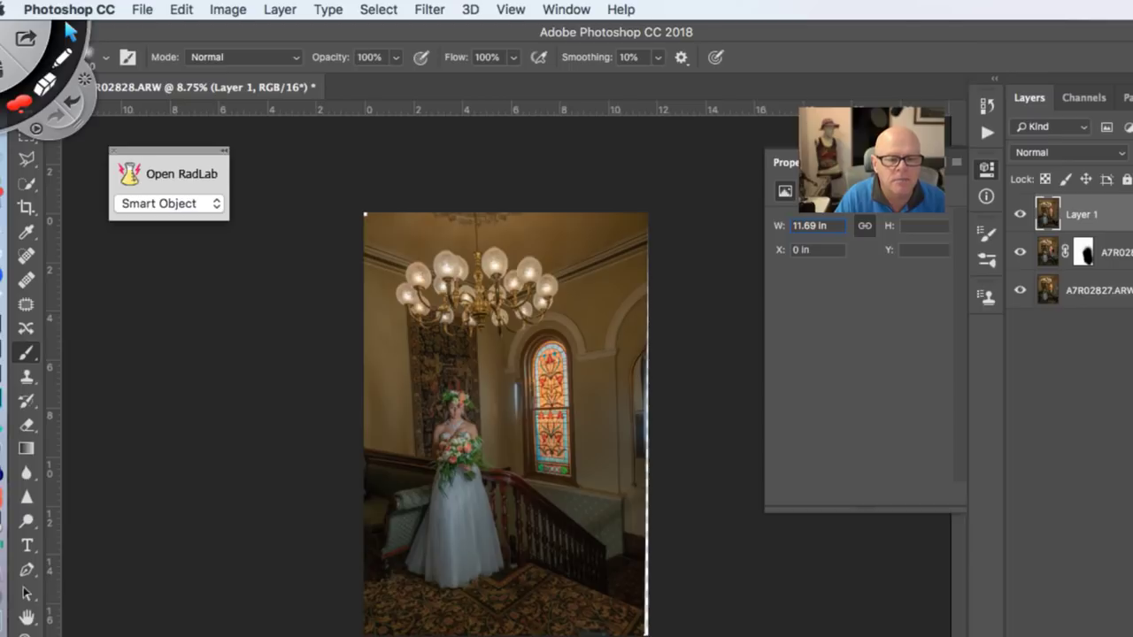
key(ctrl+alt+z)
key(ctrl+alt+z)
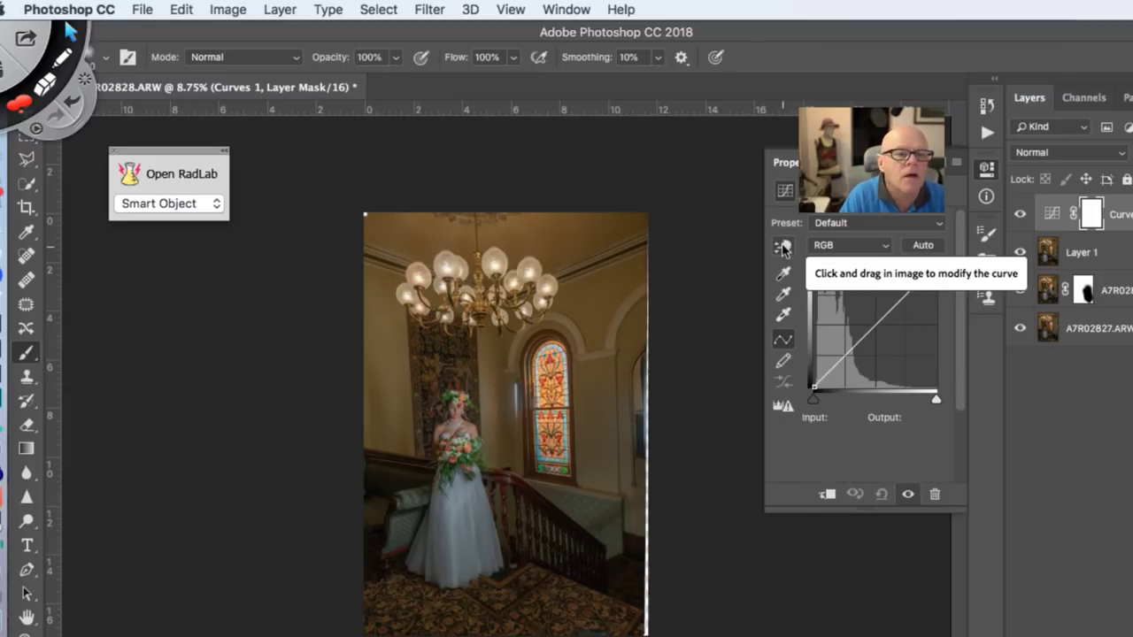
Lift midtones from 82 to 97 by sampling the dress, invert the mask to black, then remove Curves 1
click(782, 247)
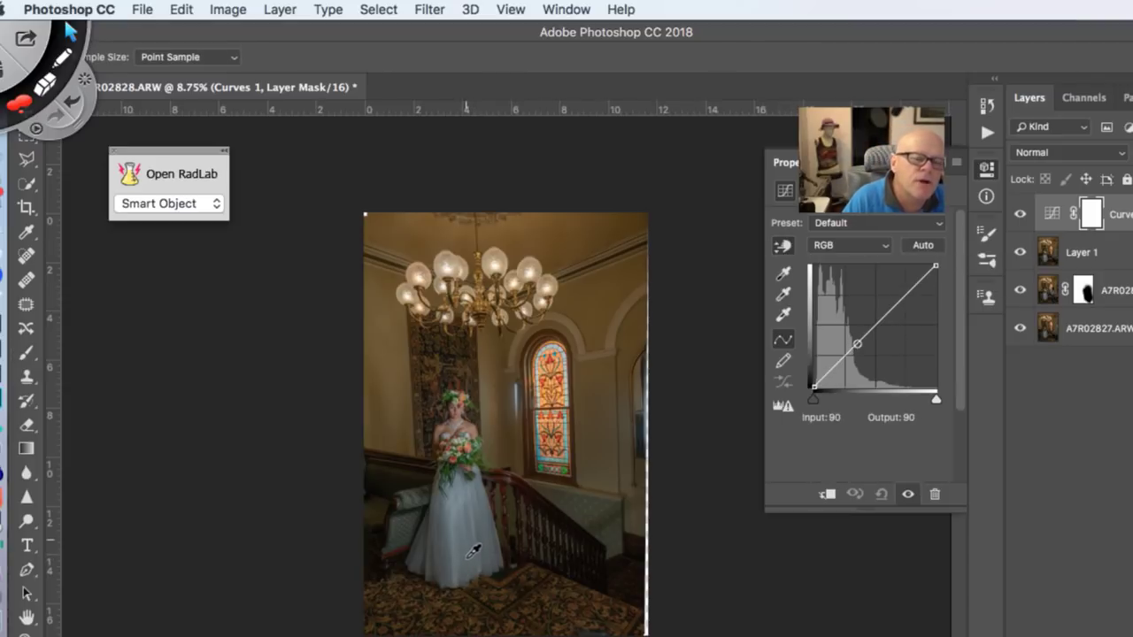
drag(475, 577, 470, 556)
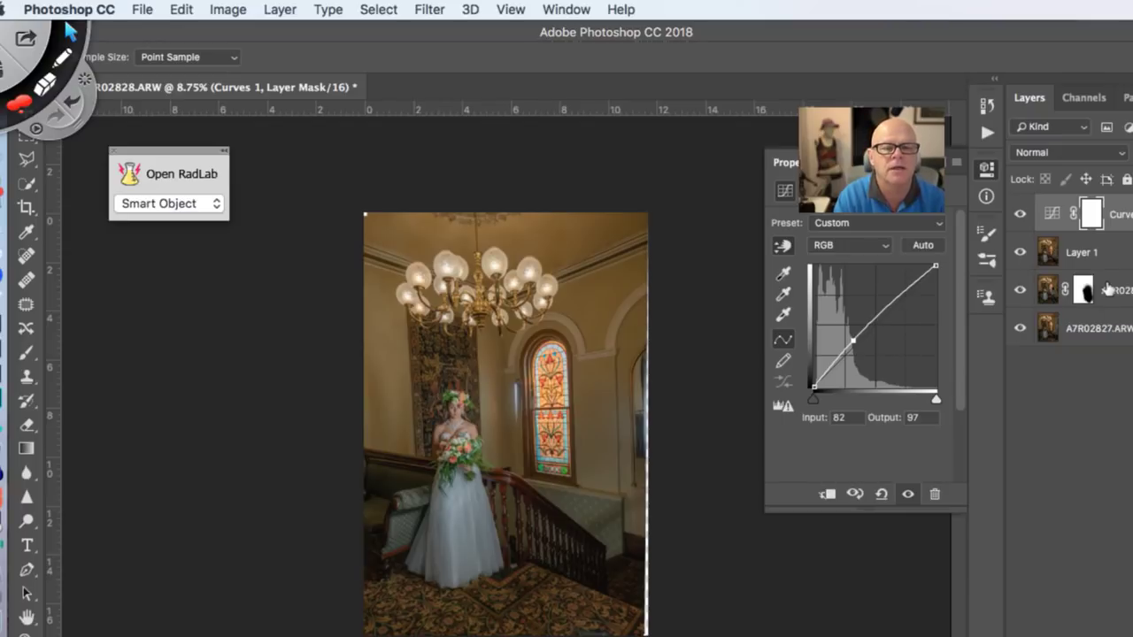
key(super+i)
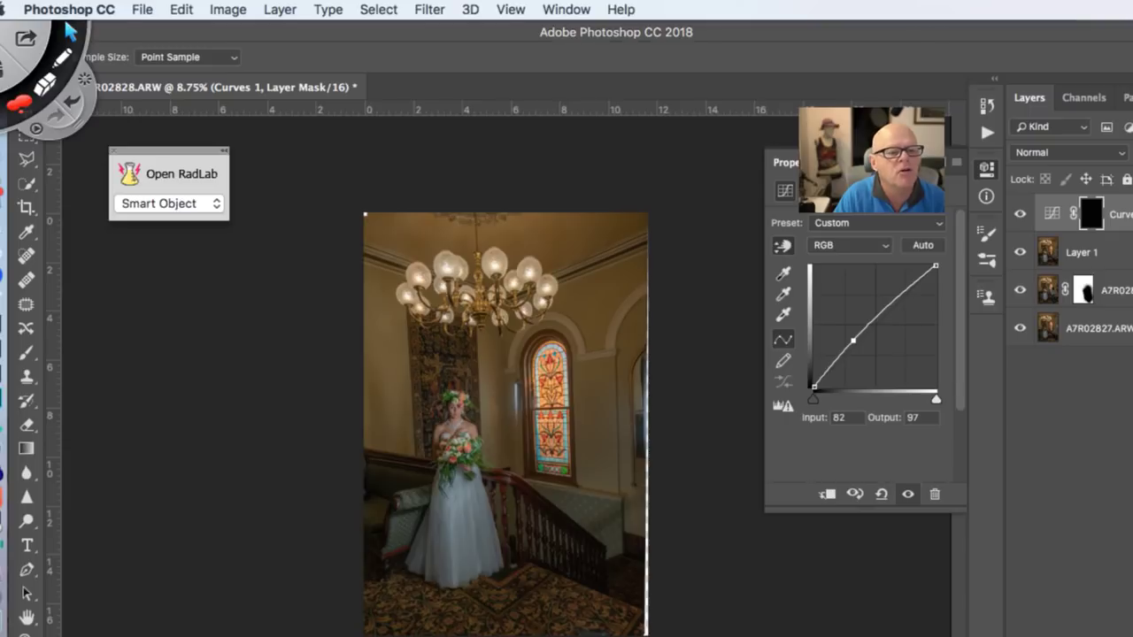
key(super+e)
Reselect and reorder the layers, then delete Layer 1, leaving masked A7R02828 above A7R02827
key(b)
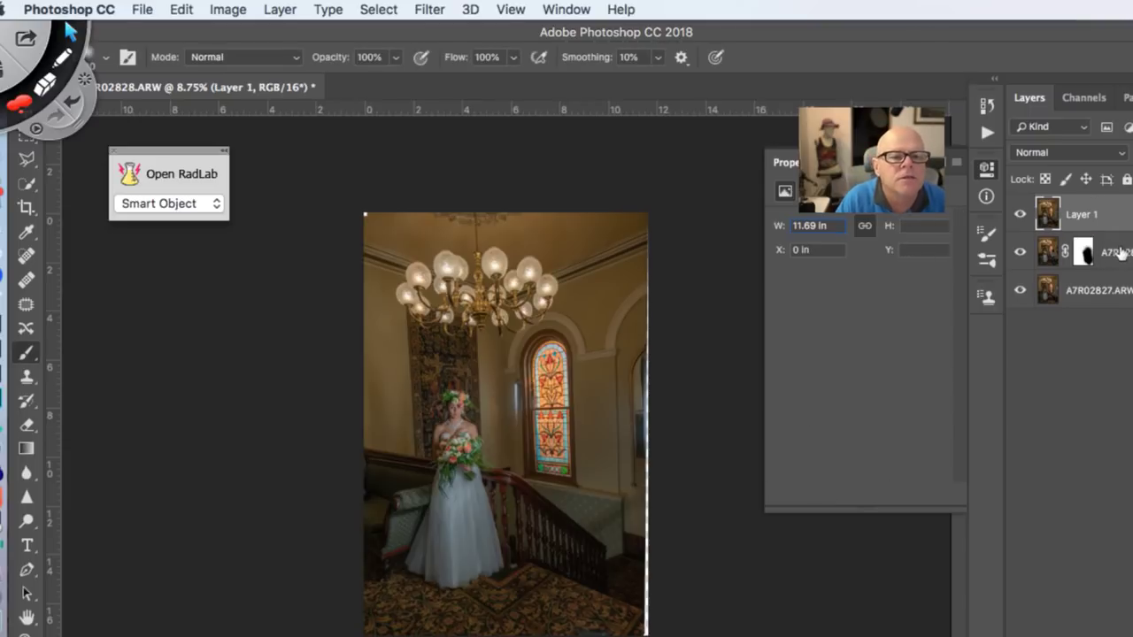
click(1118, 255)
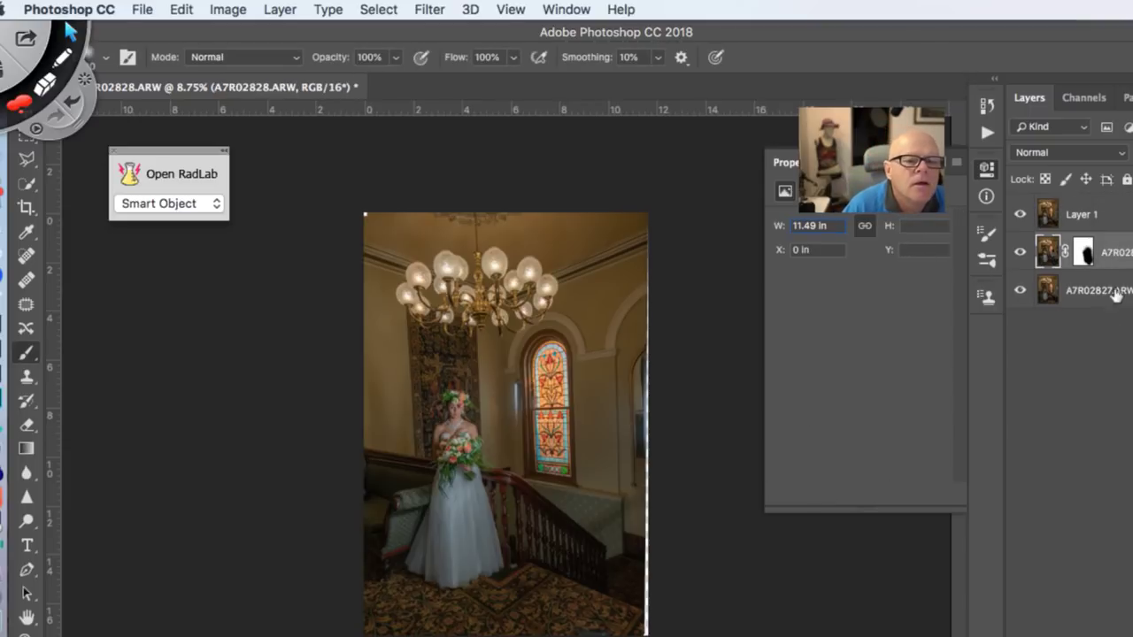
click(1100, 291)
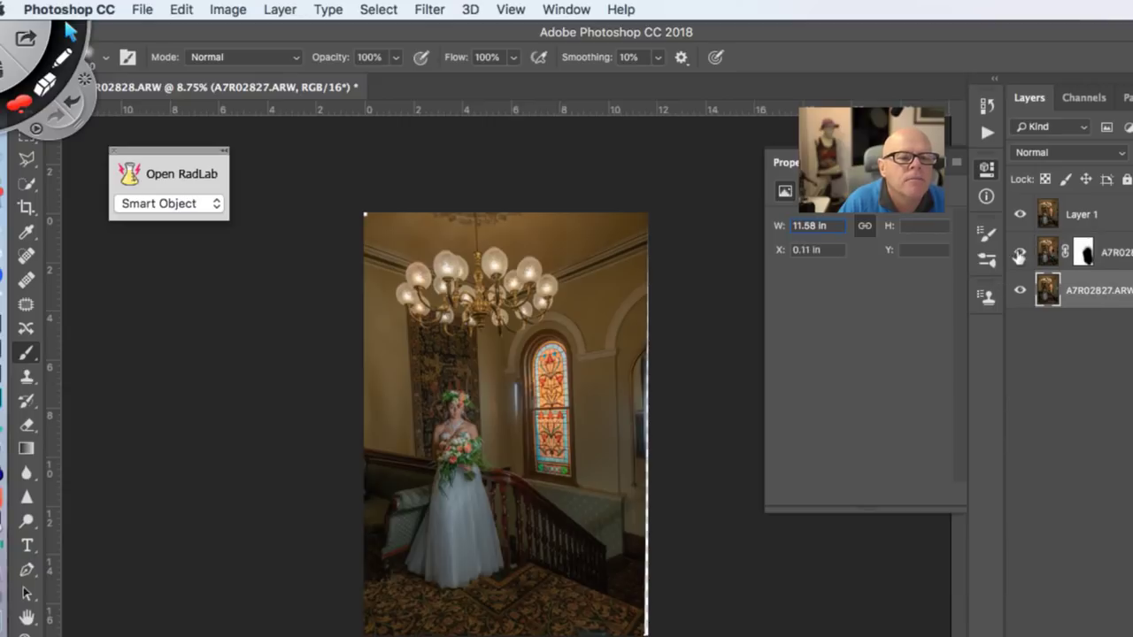
drag(1094, 292, 1103, 315)
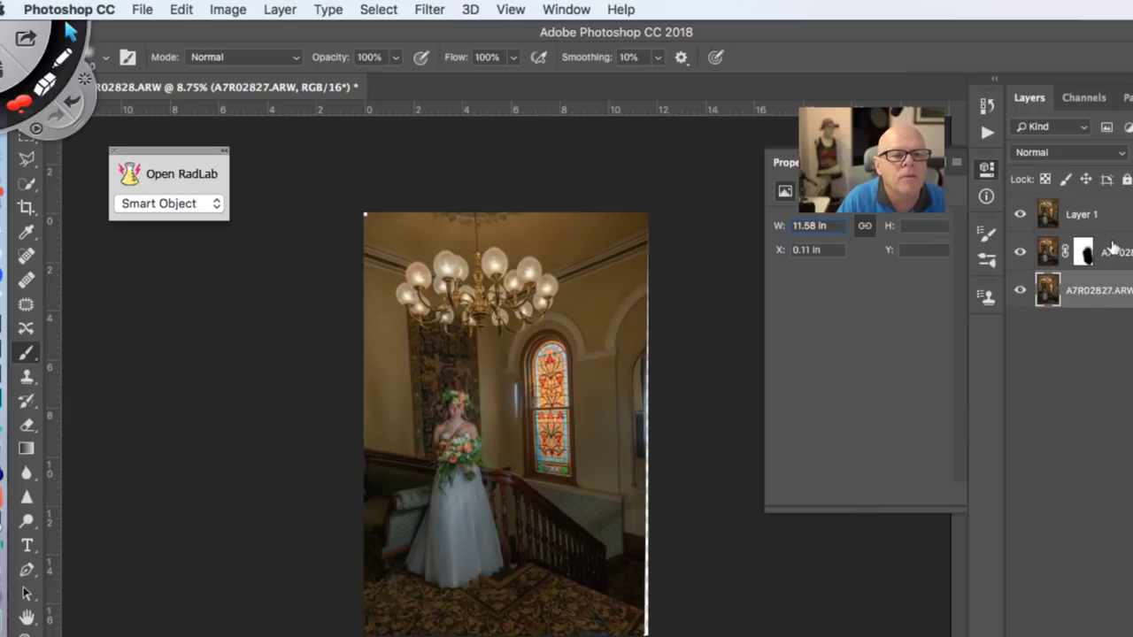
click(1106, 252)
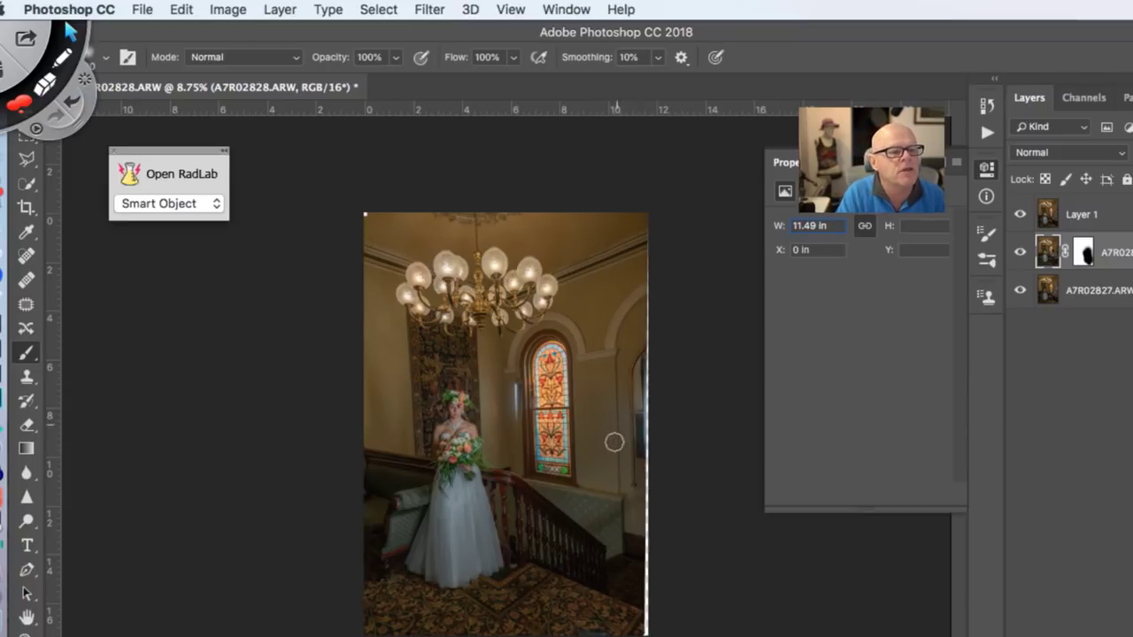
drag(1084, 252, 1061, 513)
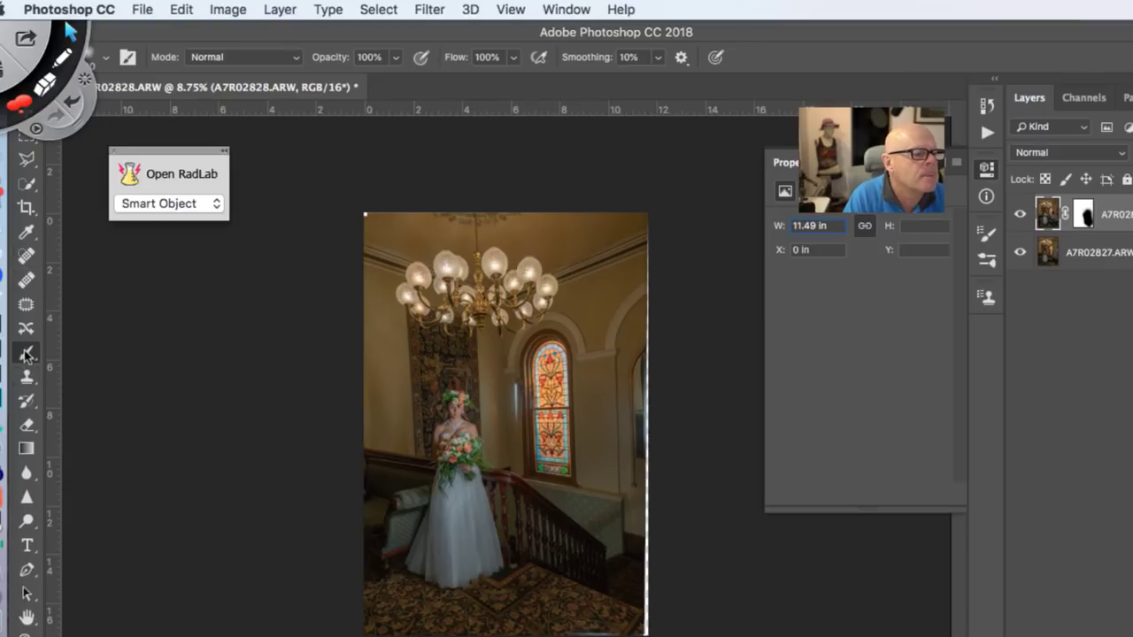
key(i)
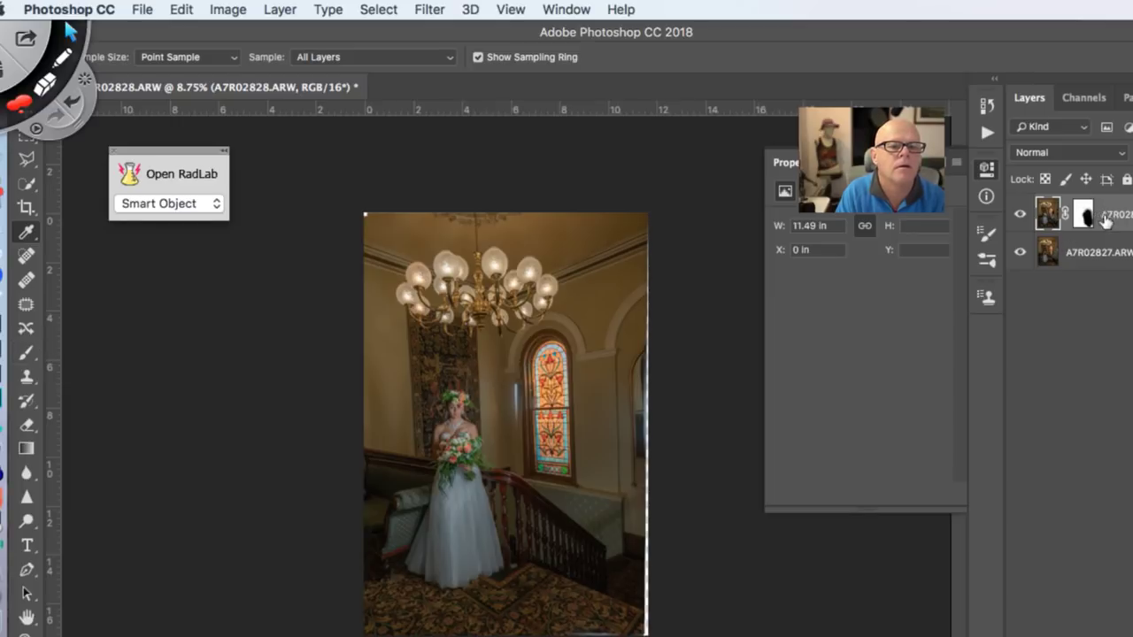
Undo a stray brush stroke, target A7R02828's mask, and stamp visible layers into a new Layer 1
key(b)
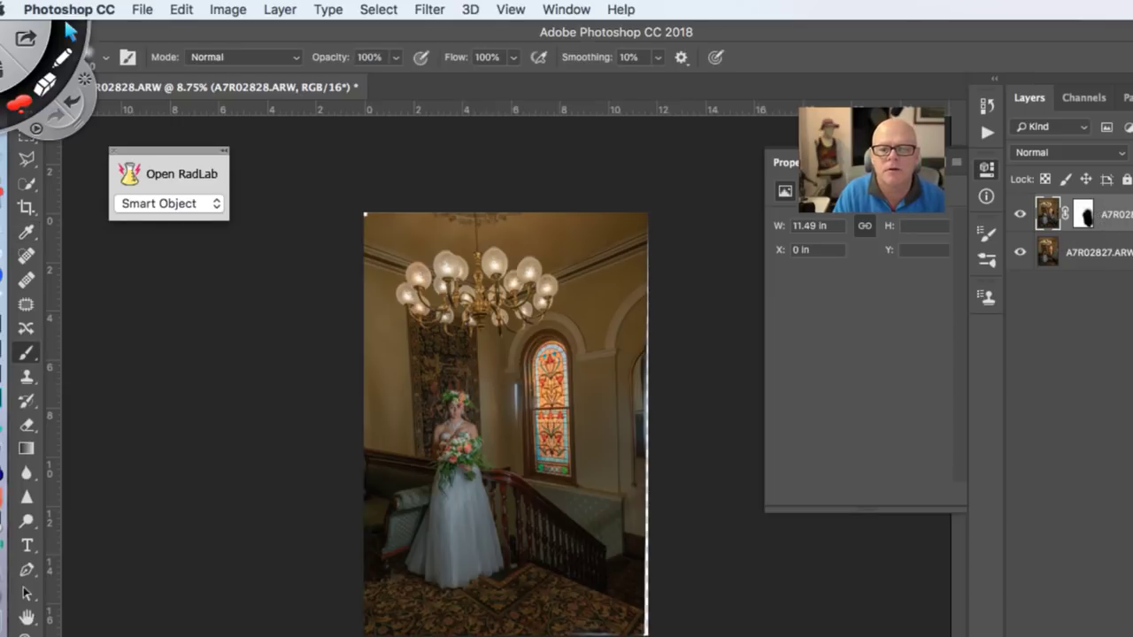
drag(512, 389, 516, 408)
key(super+z)
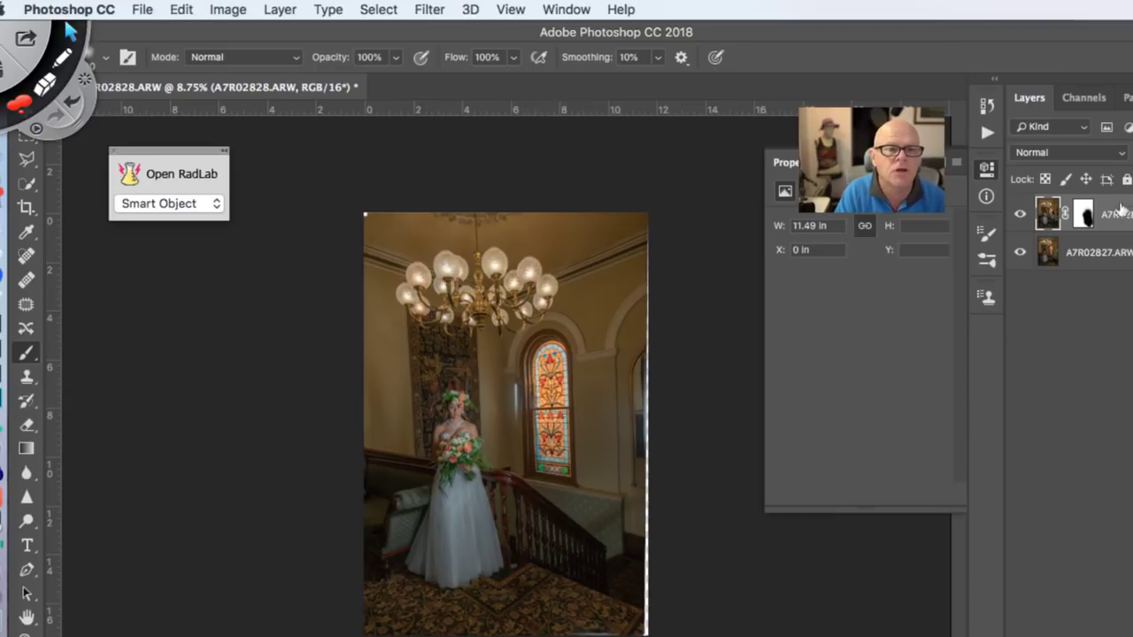
click(1083, 215)
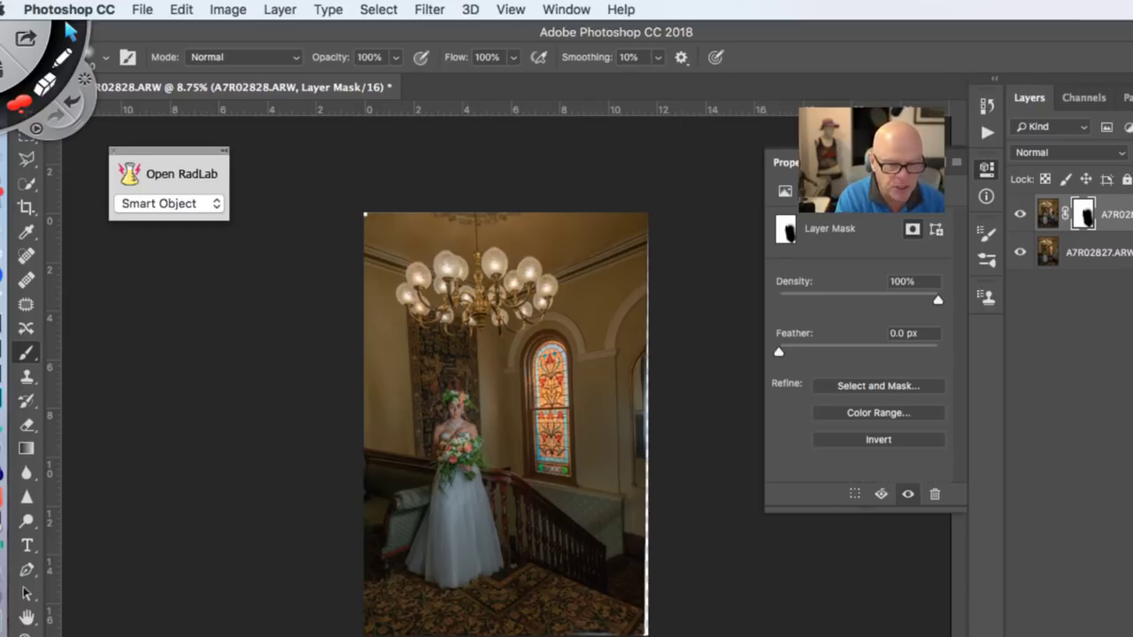
key(super+alt+shift+e)
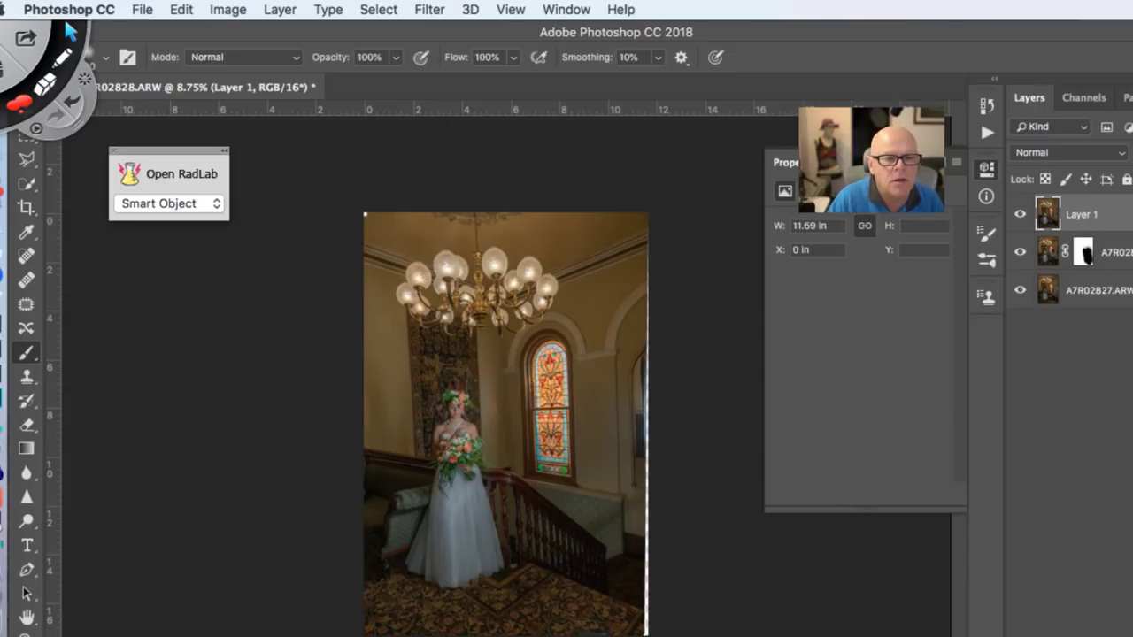
Add a Curves layer lifting the dress midtones from 80 to 90 with the on-image tool
key(super+m)
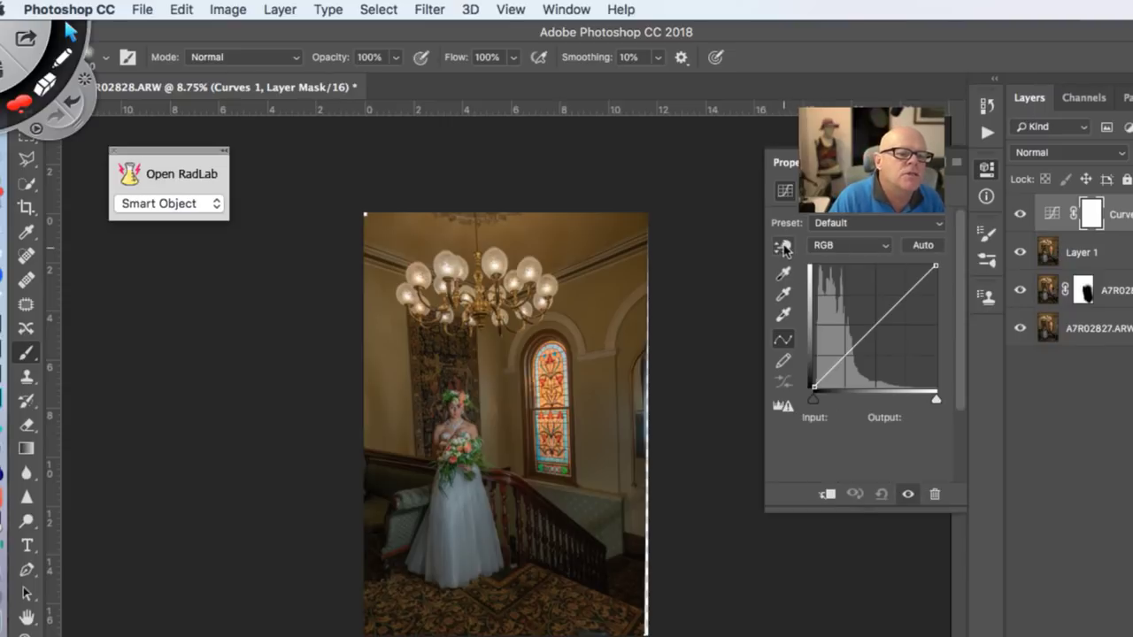
click(783, 248)
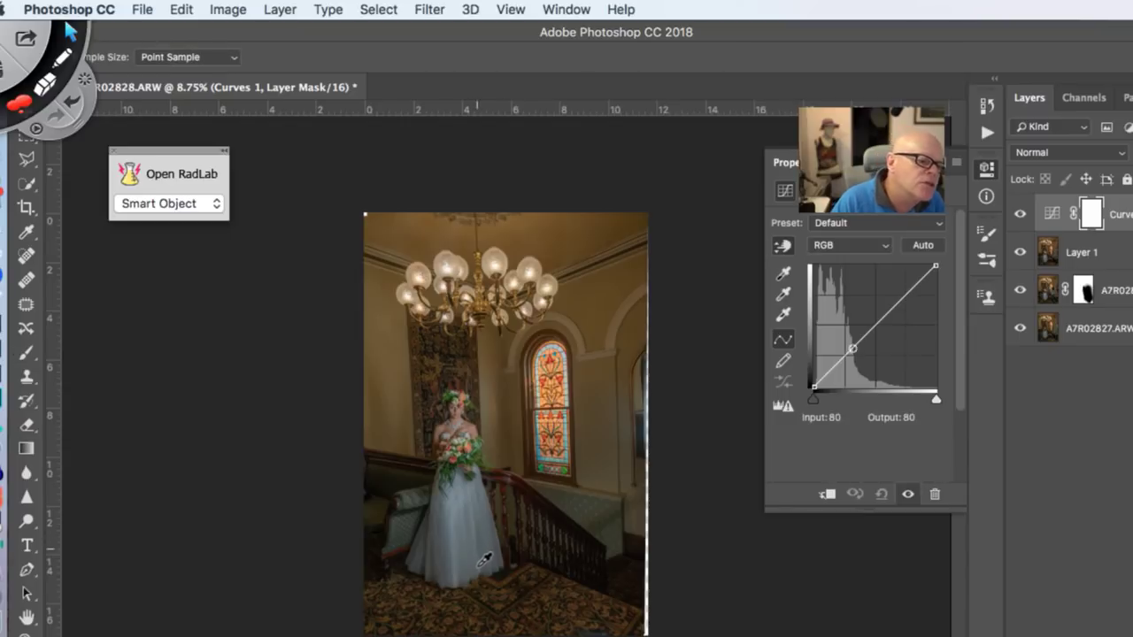
drag(485, 559, 478, 545)
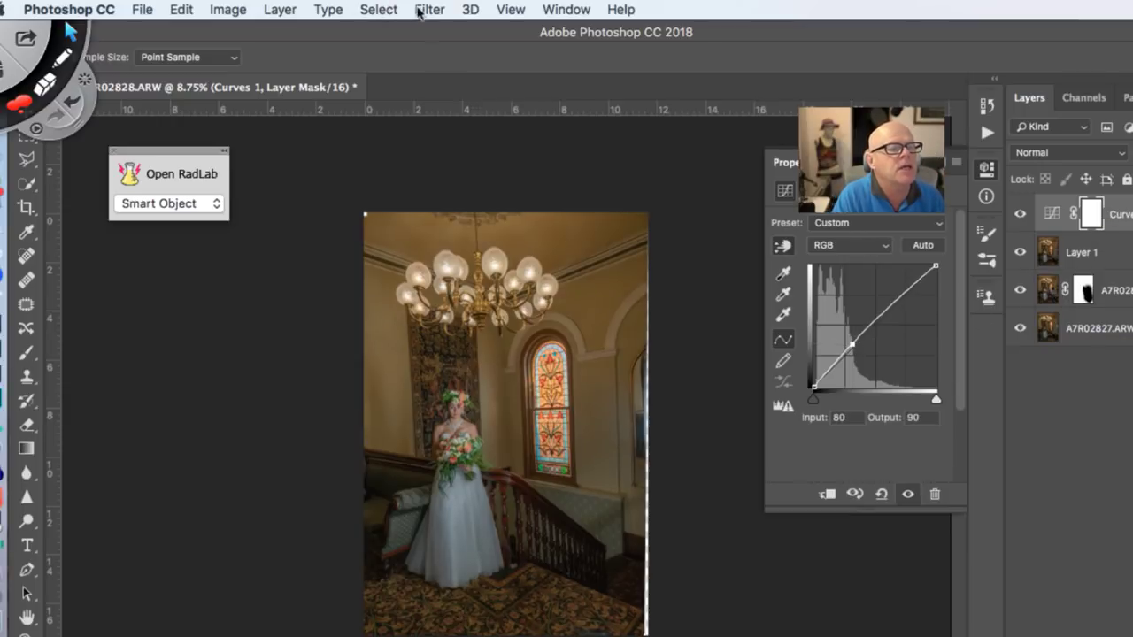
Browse the Select and Filter menus without choosing, then invert the Curves 1 mask to black
click(379, 10)
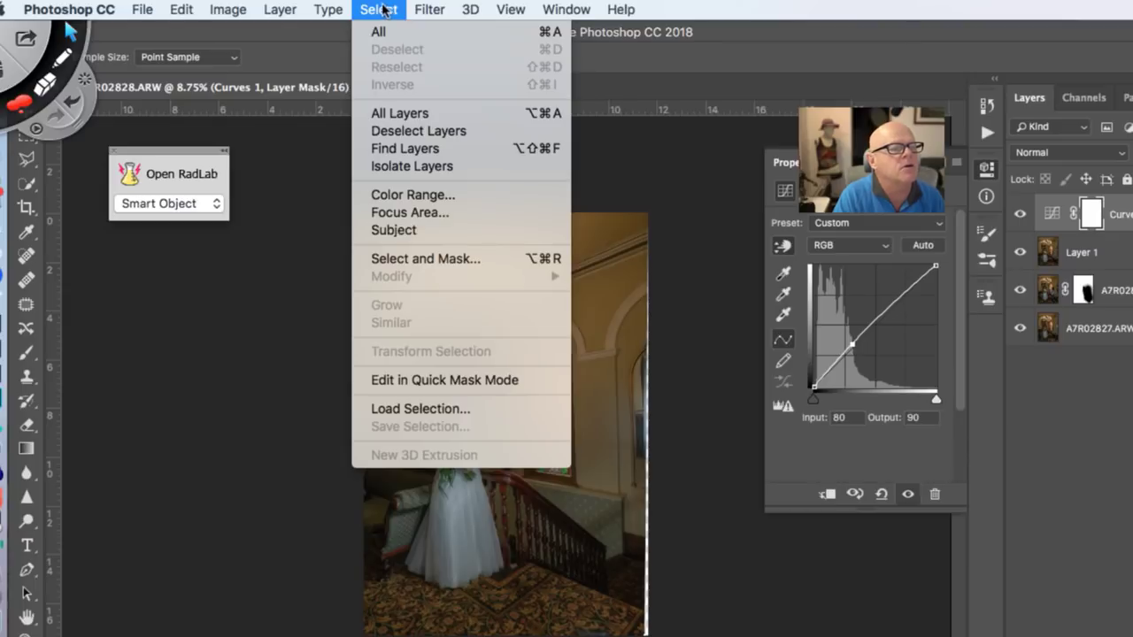
click(382, 10)
click(379, 10)
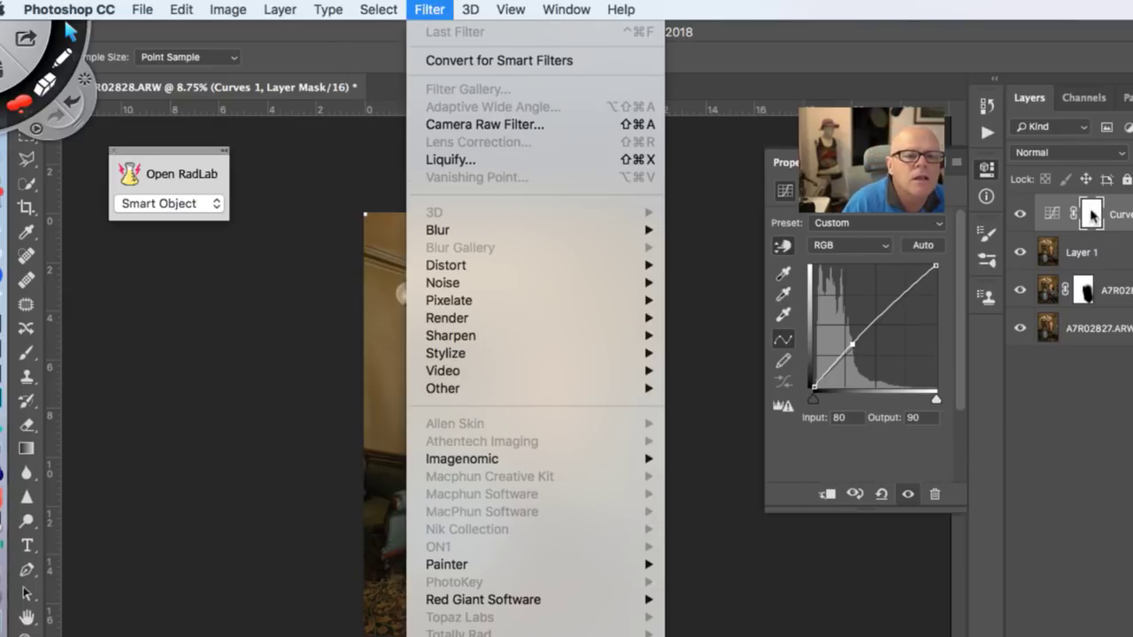
click(1091, 214)
click(421, 10)
mouse_move(393, 11)
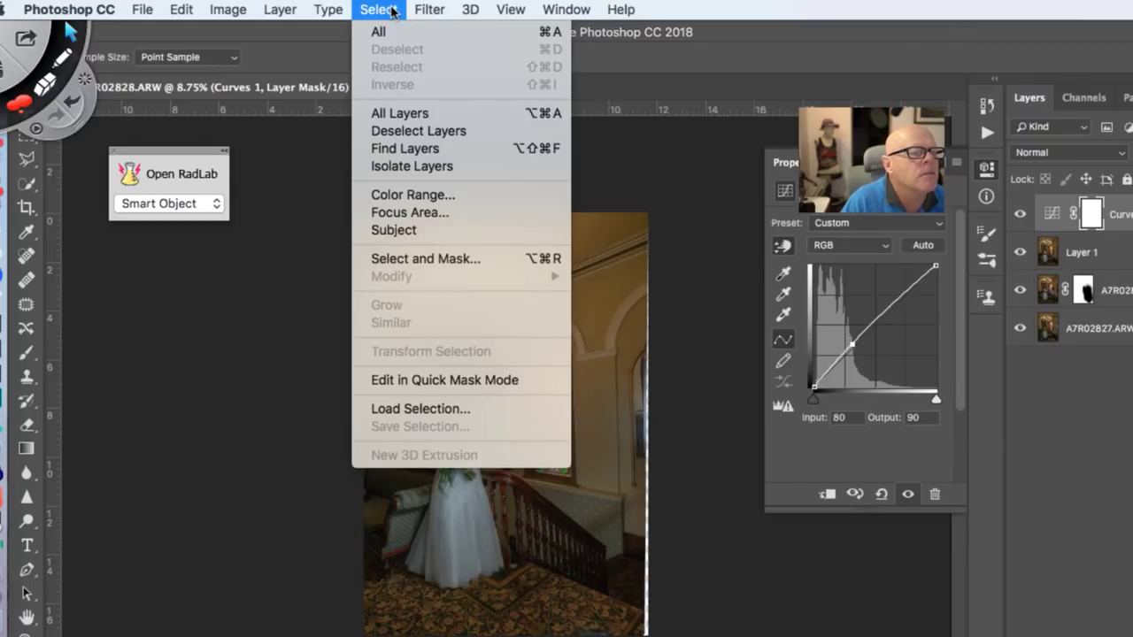
click(392, 11)
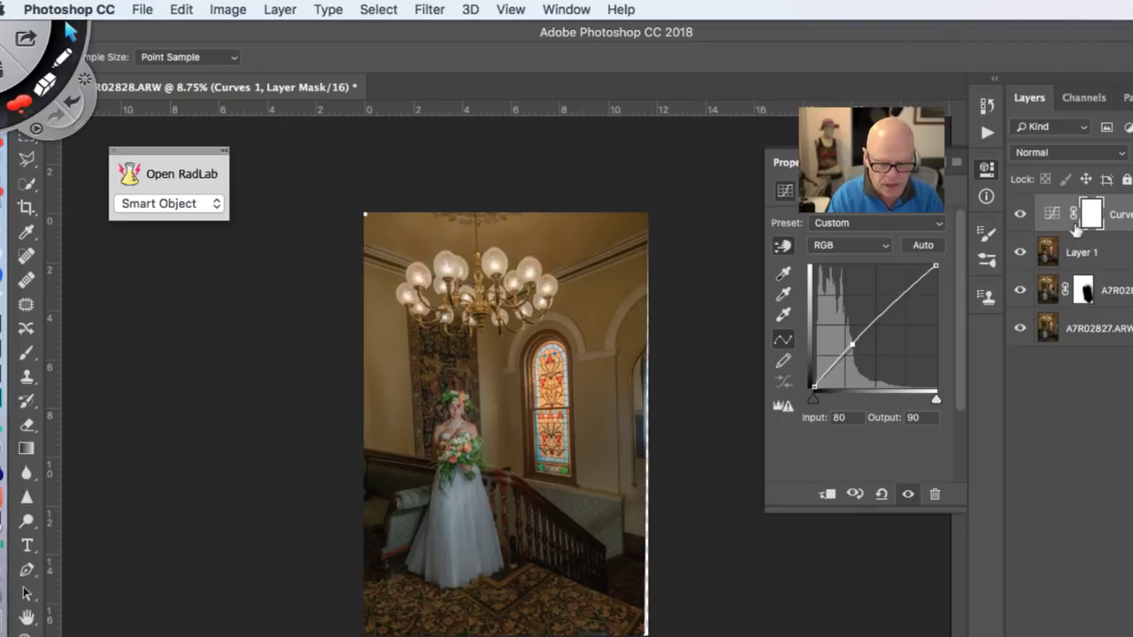
key(super+i)
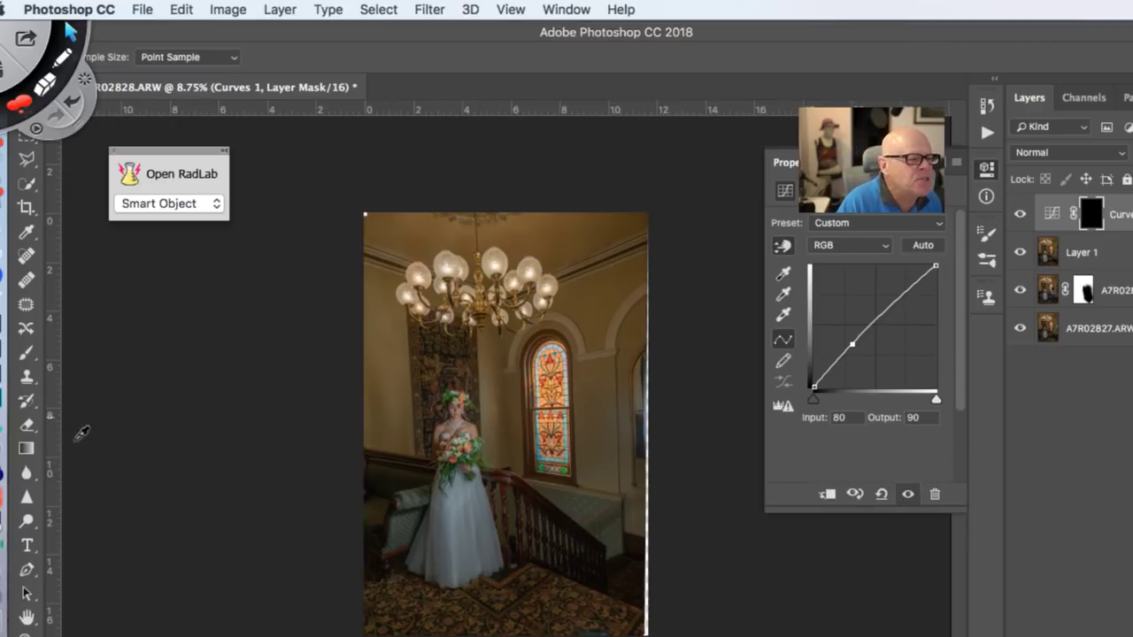
Paint white on the Curves 1 mask over the bride's dress to reveal the brightening
click(26, 354)
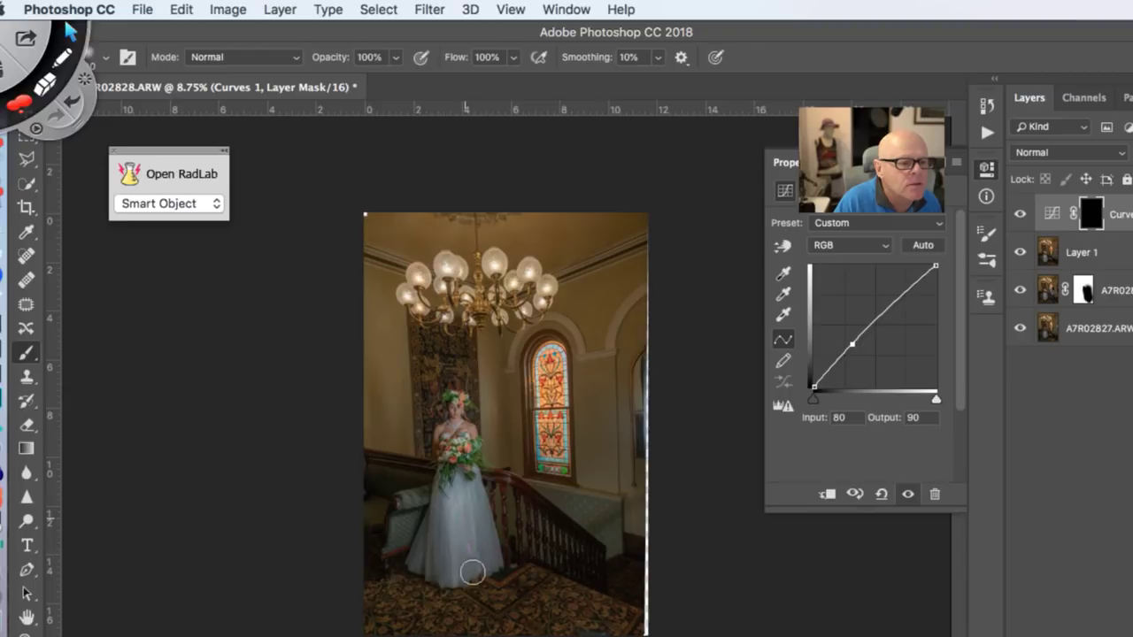
click(471, 540)
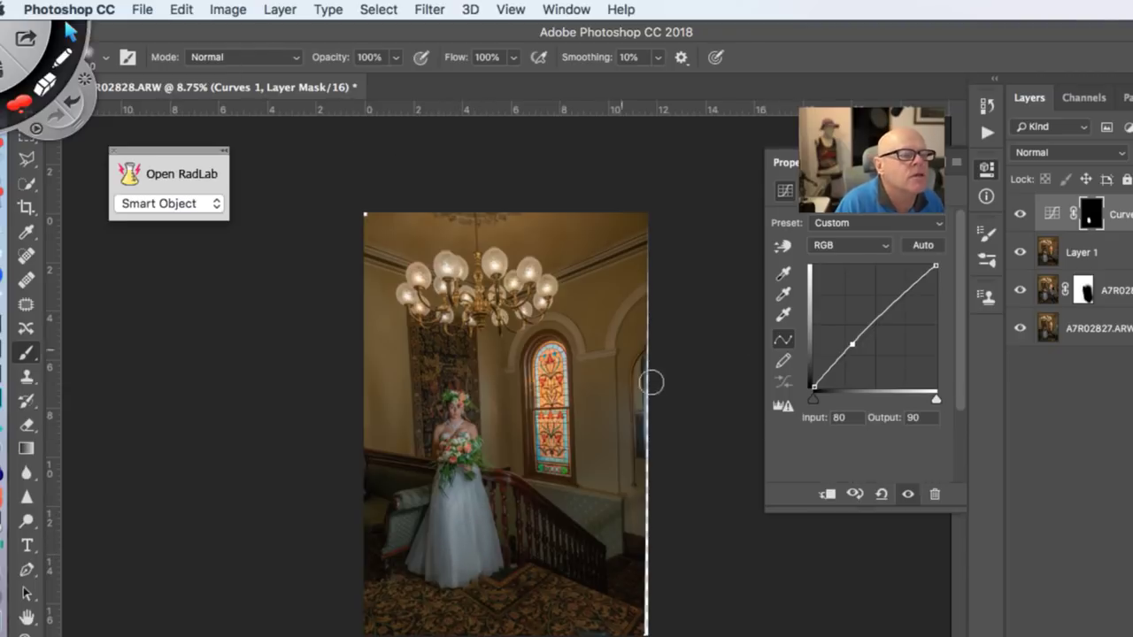
mouse_move(468, 483)
mouse_down()
mouse_move(481, 576)
mouse_move(467, 527)
mouse_up()
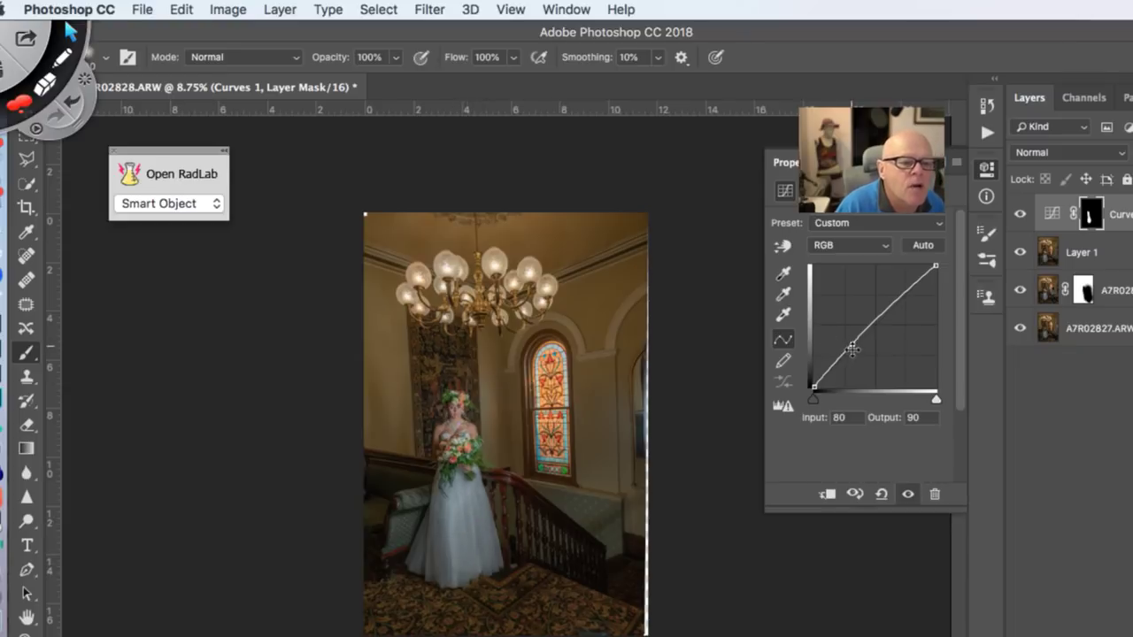
Ease the Curves 1 point to input 70 / output 86, compare it on and off, and add Curves 2
drag(851, 344, 850, 356)
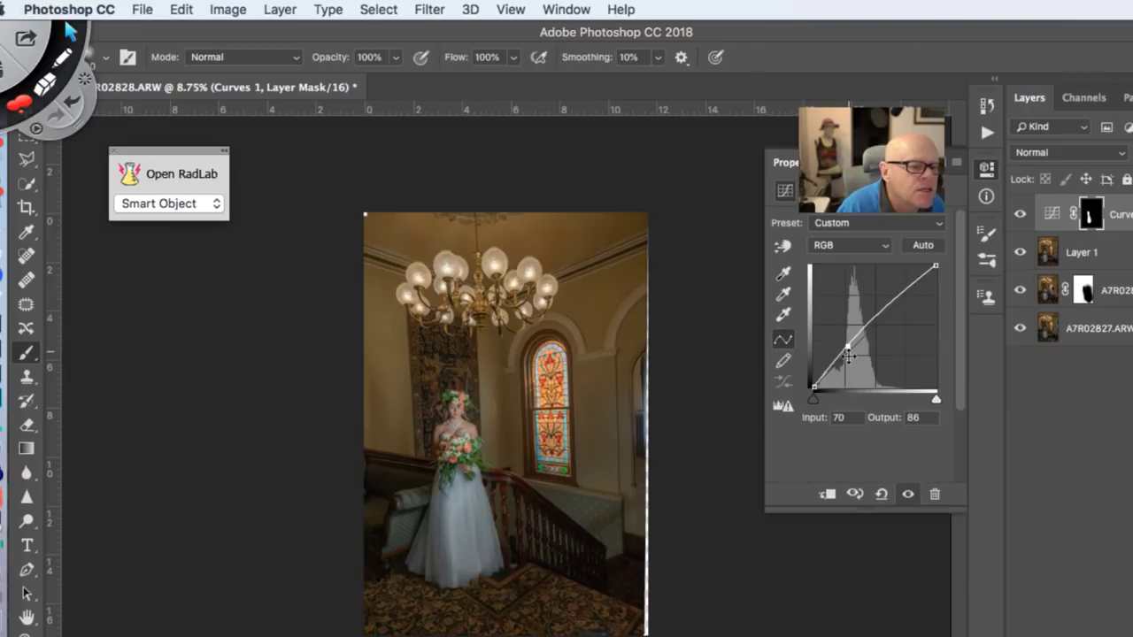
click(1020, 213)
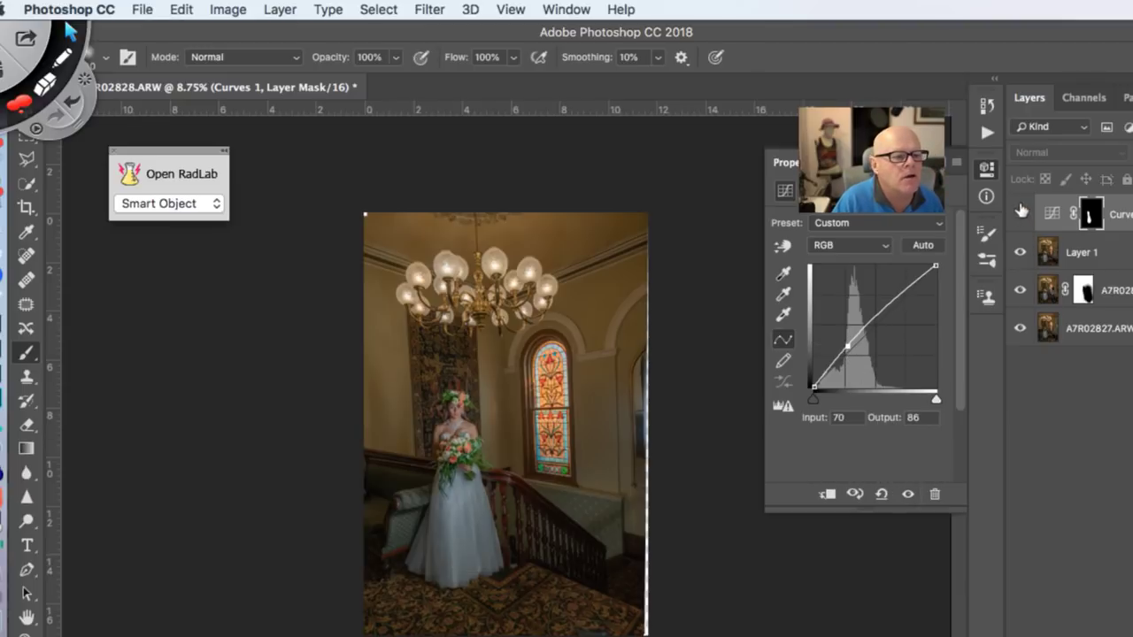
click(1021, 214)
click(1021, 214)
click(1021, 213)
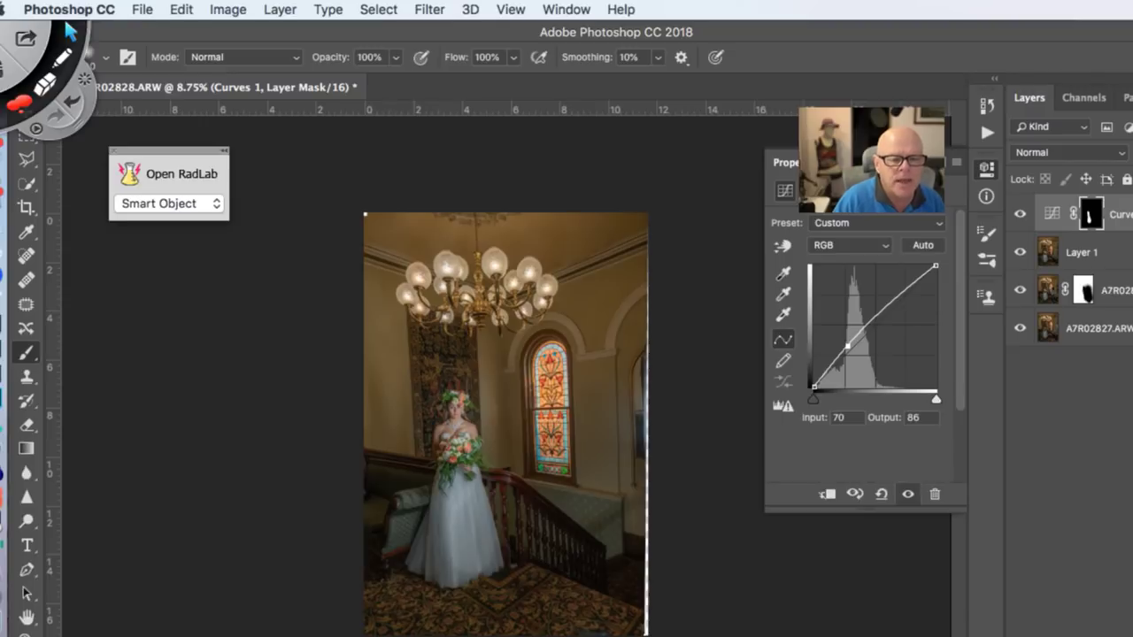
key(ctrl+shift+m)
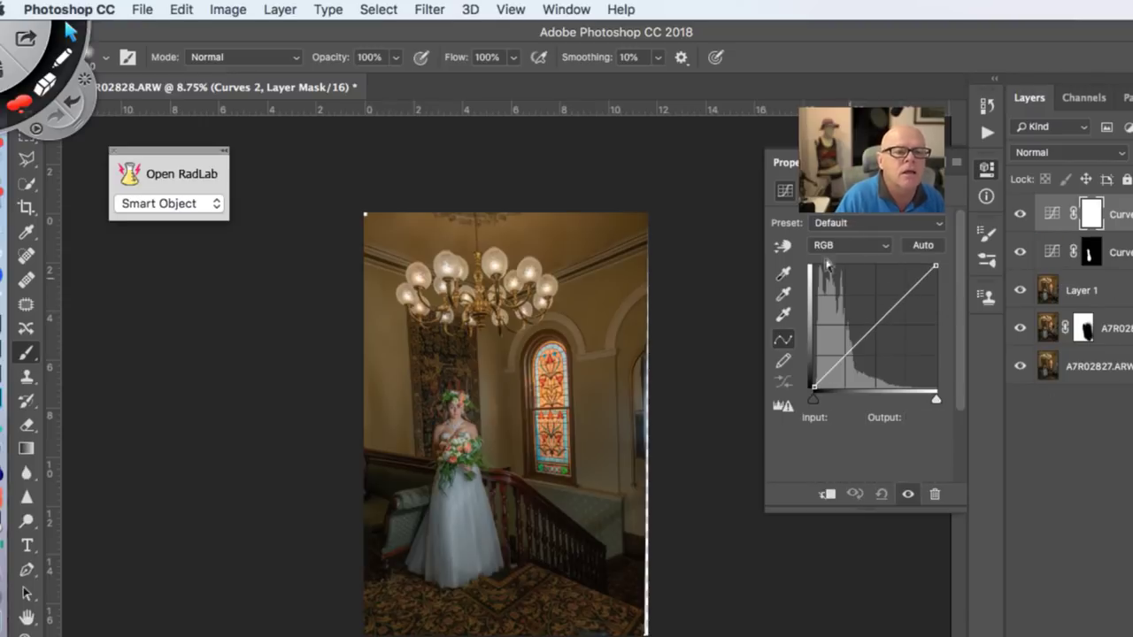
Darken the wall's shadows with Curves 2 (input 39 to output 34) and stamp a merged Layer 2 on top
click(782, 246)
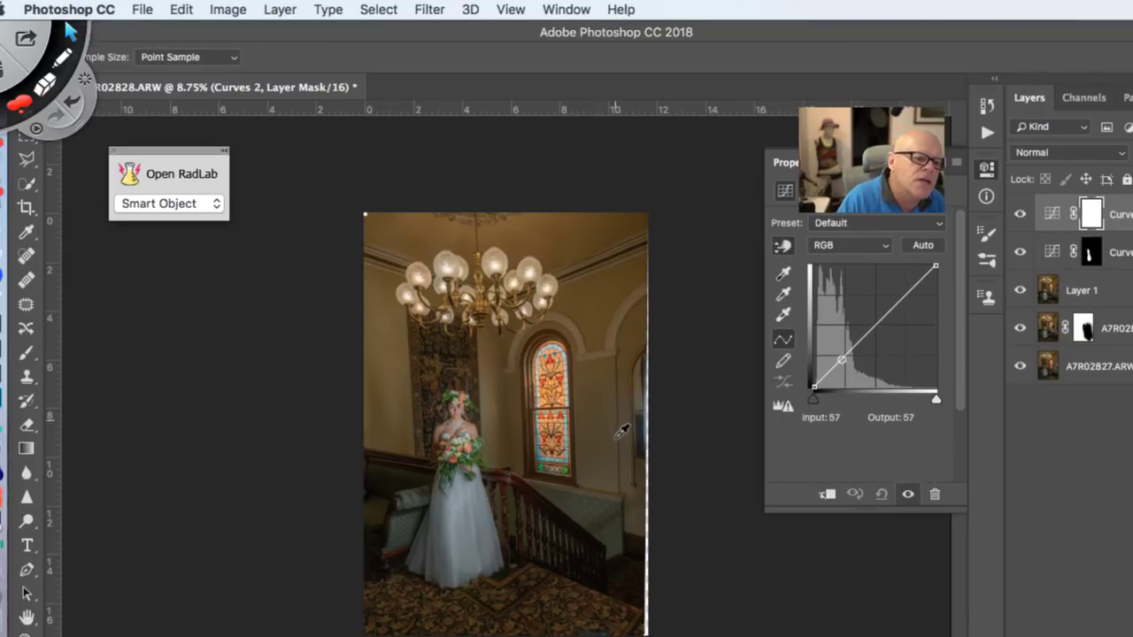
drag(621, 427, 619, 434)
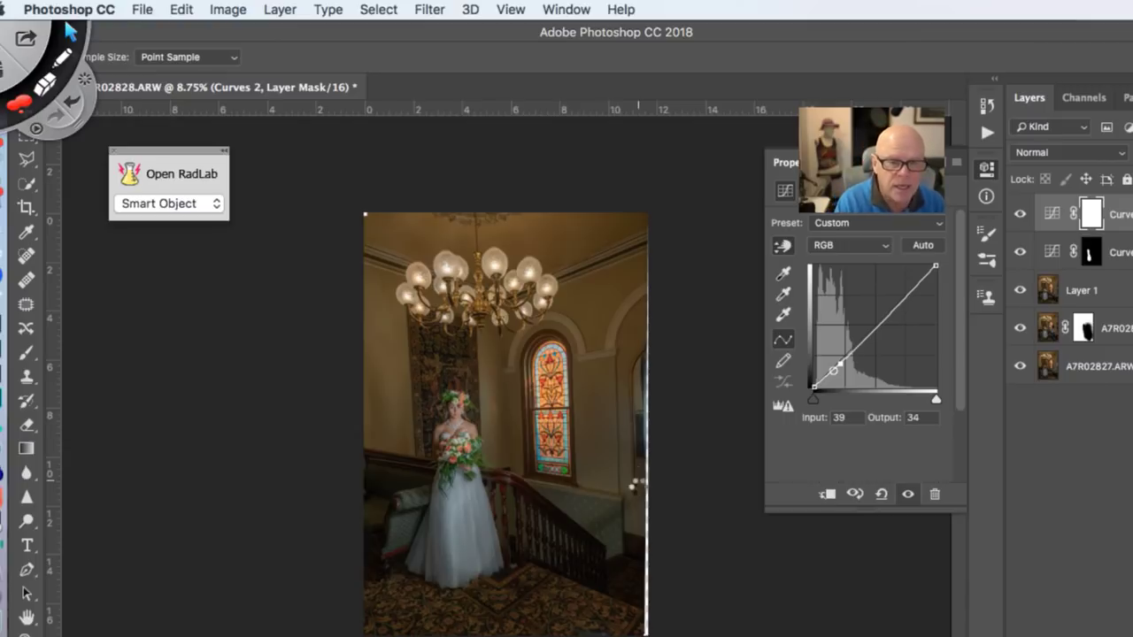
key(super+alt+shift+n)
key(b)
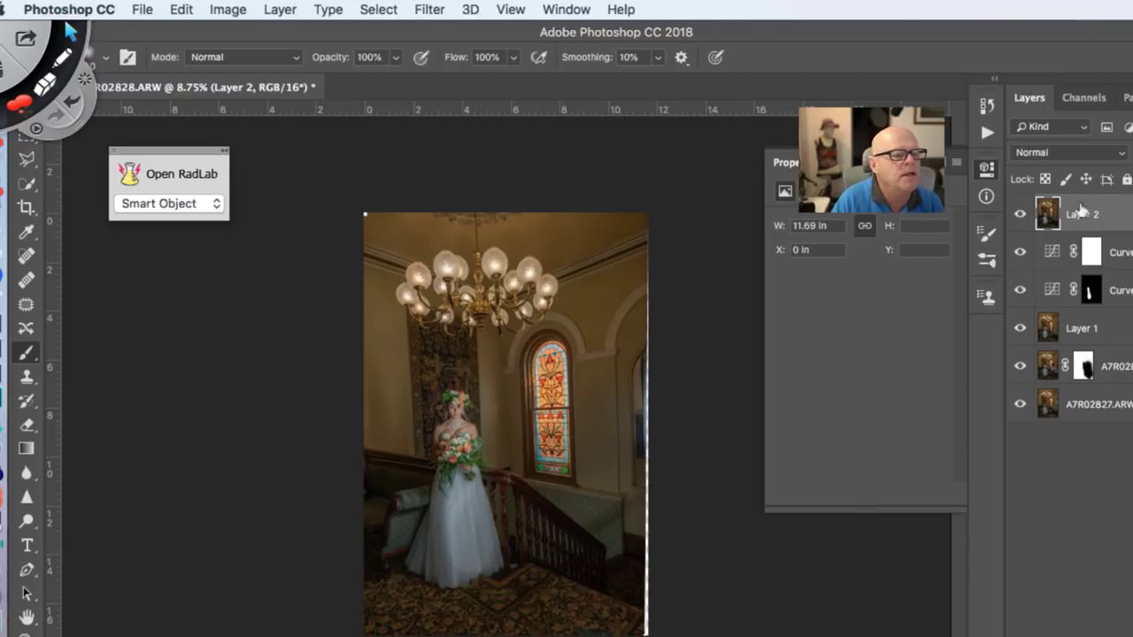
Zoom in to 100% on the bride's face to inspect the noise
click(430, 9)
click(430, 9)
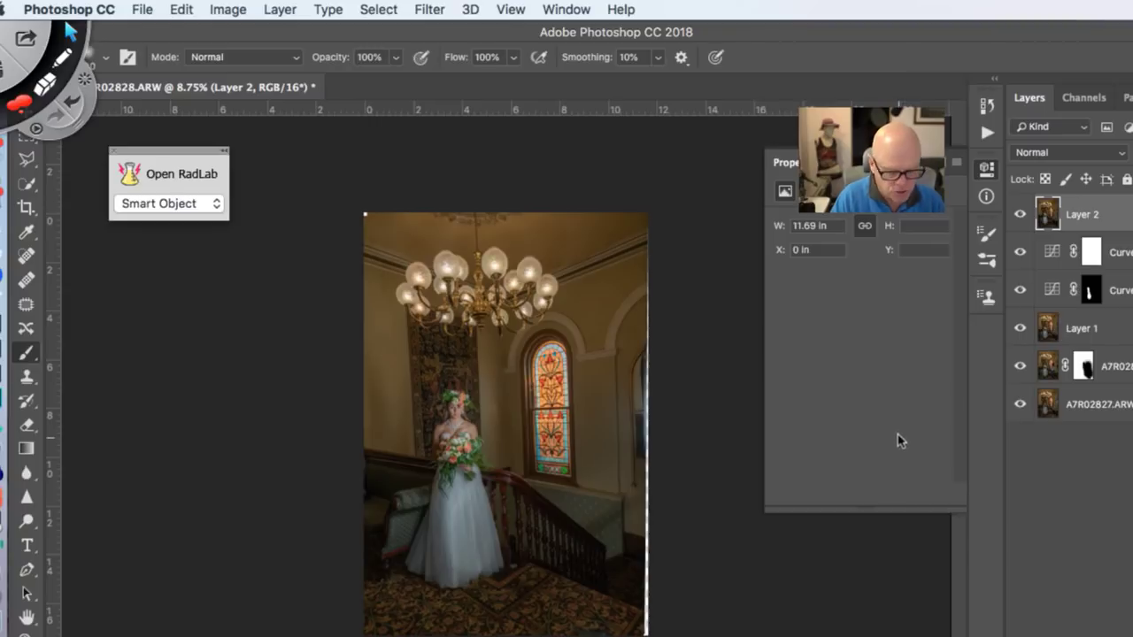
click(460, 418)
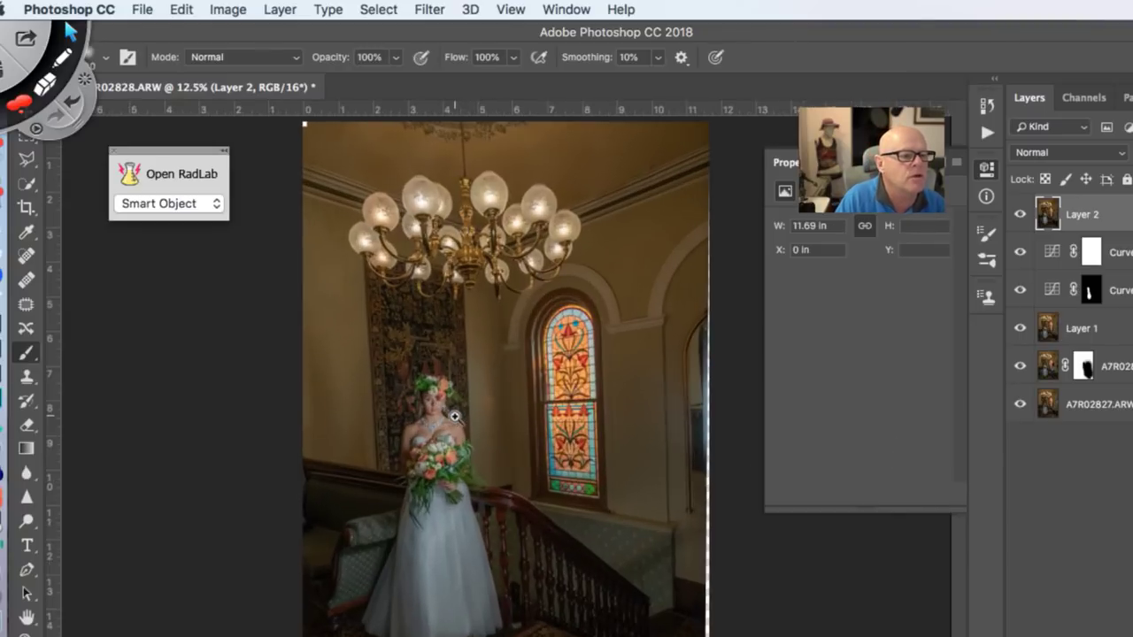
click(442, 423)
click(422, 426)
click(422, 409)
click(421, 390)
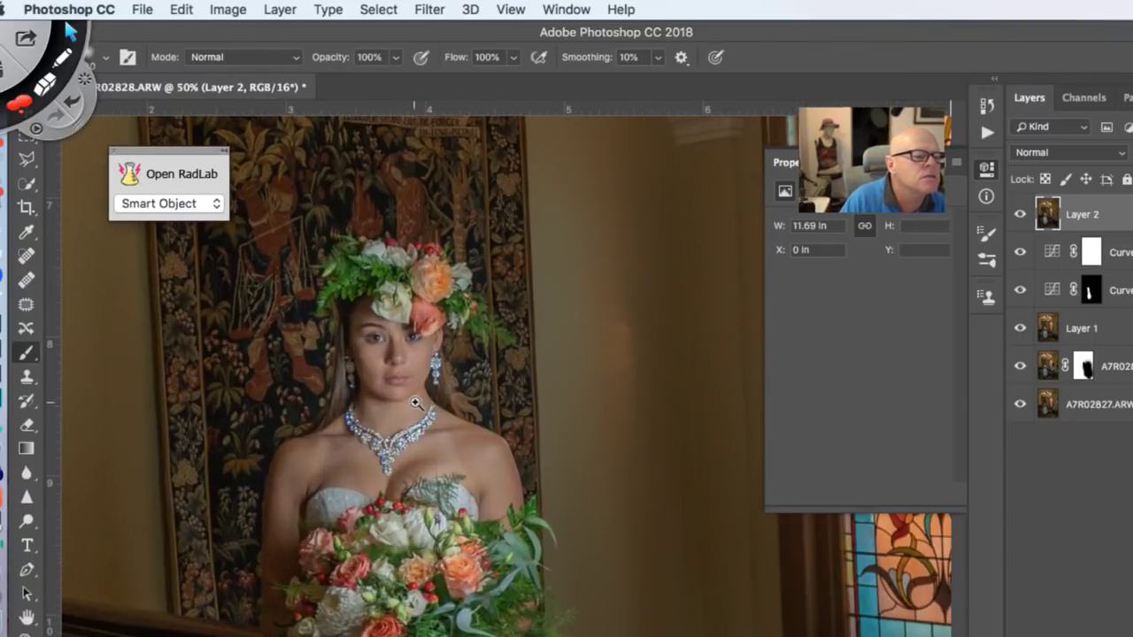
click(421, 381)
click(418, 374)
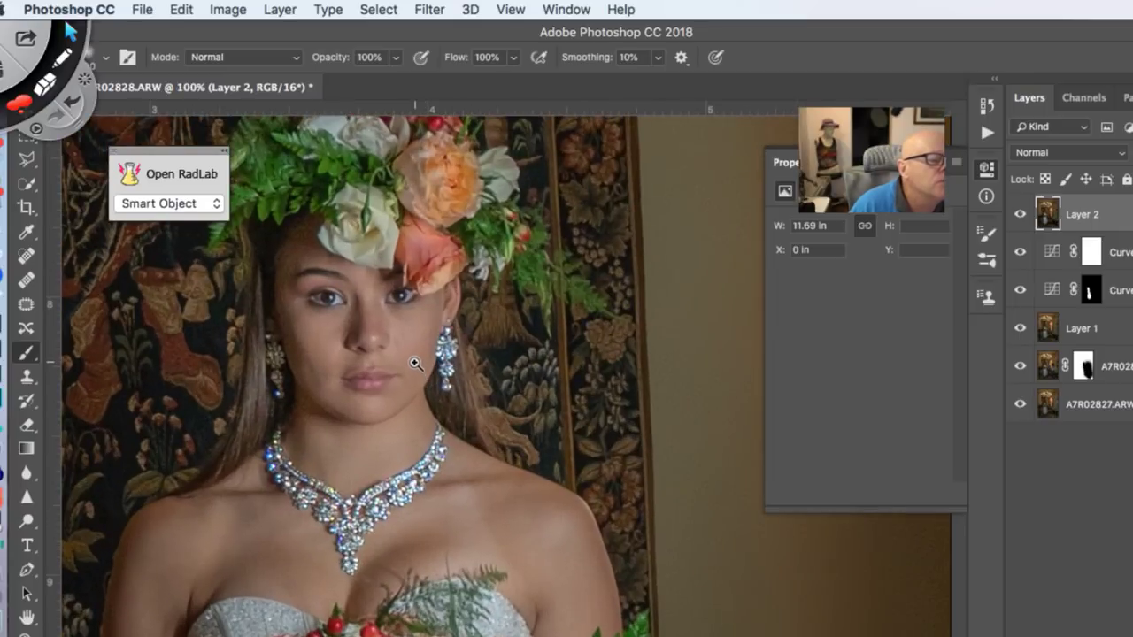
Zoom back out until the entire photo is visible
alt+click(438, 423)
alt+click(439, 425)
alt+click(439, 432)
alt+click(438, 439)
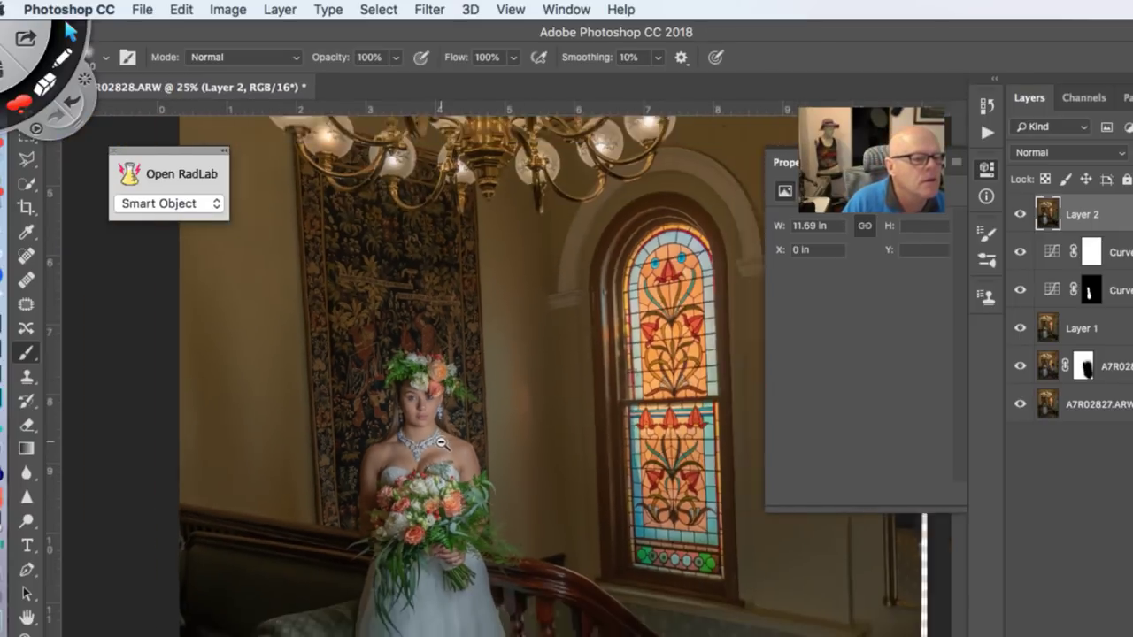
alt+click(438, 445)
alt+click(438, 445)
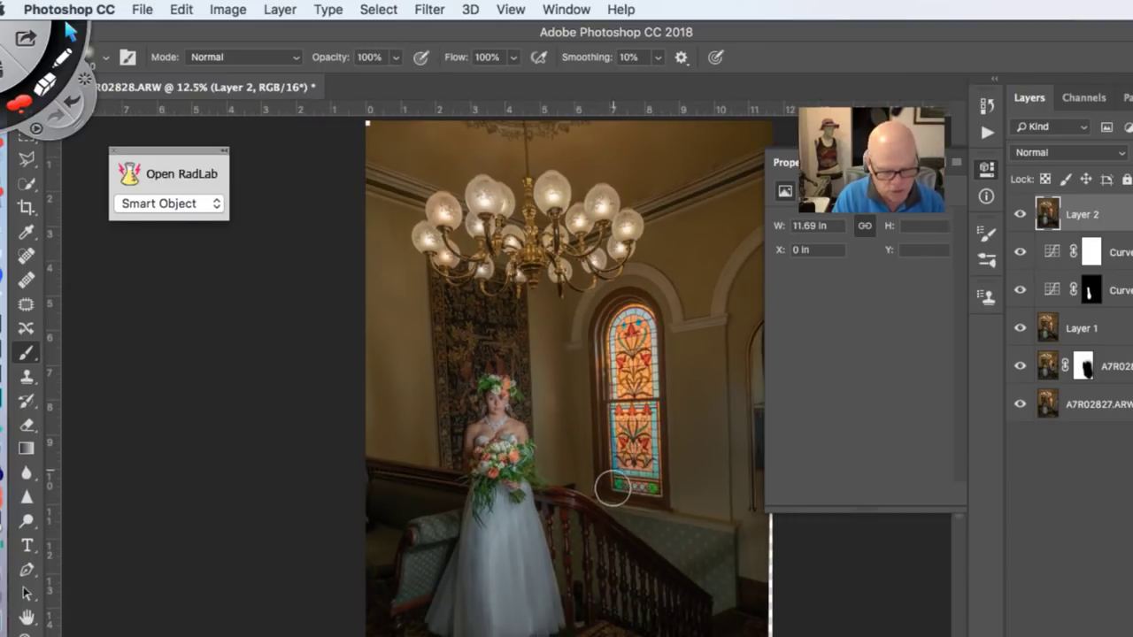
alt+click(599, 465)
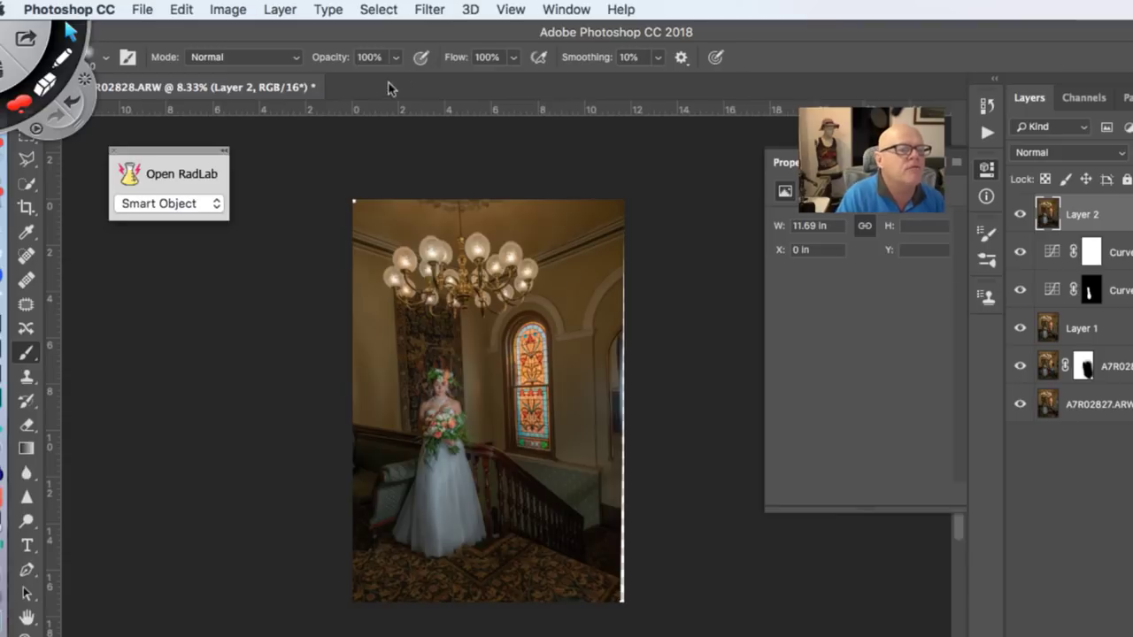
Launch Filter > Macphun Creative Kit > Noiseless CK on Layer 2
click(424, 10)
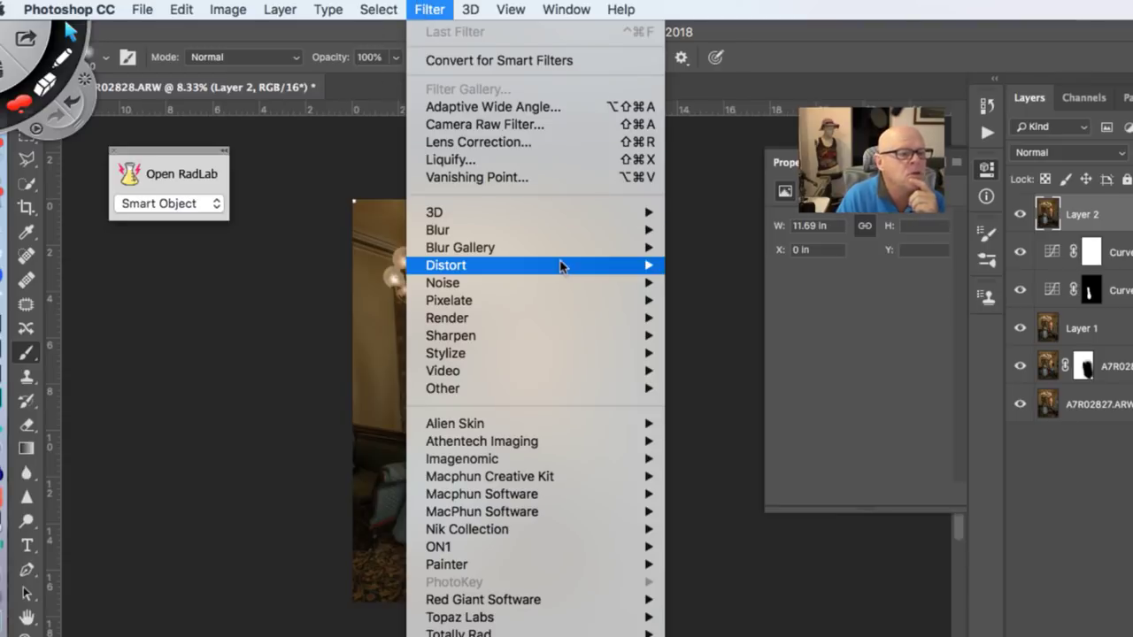
mouse_move(589, 477)
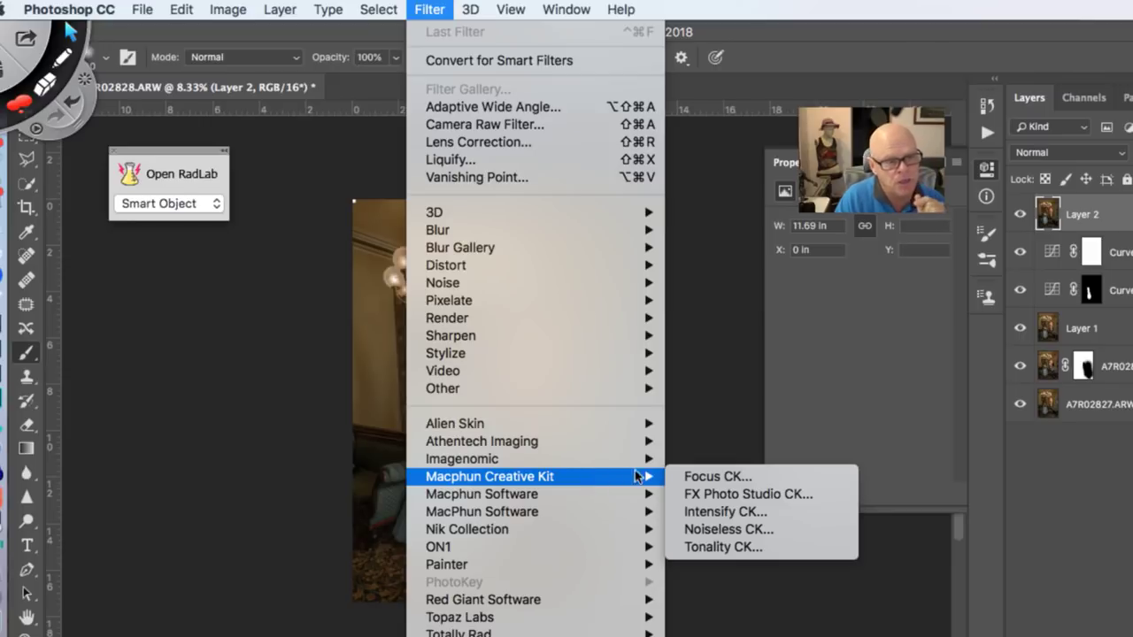
click(748, 531)
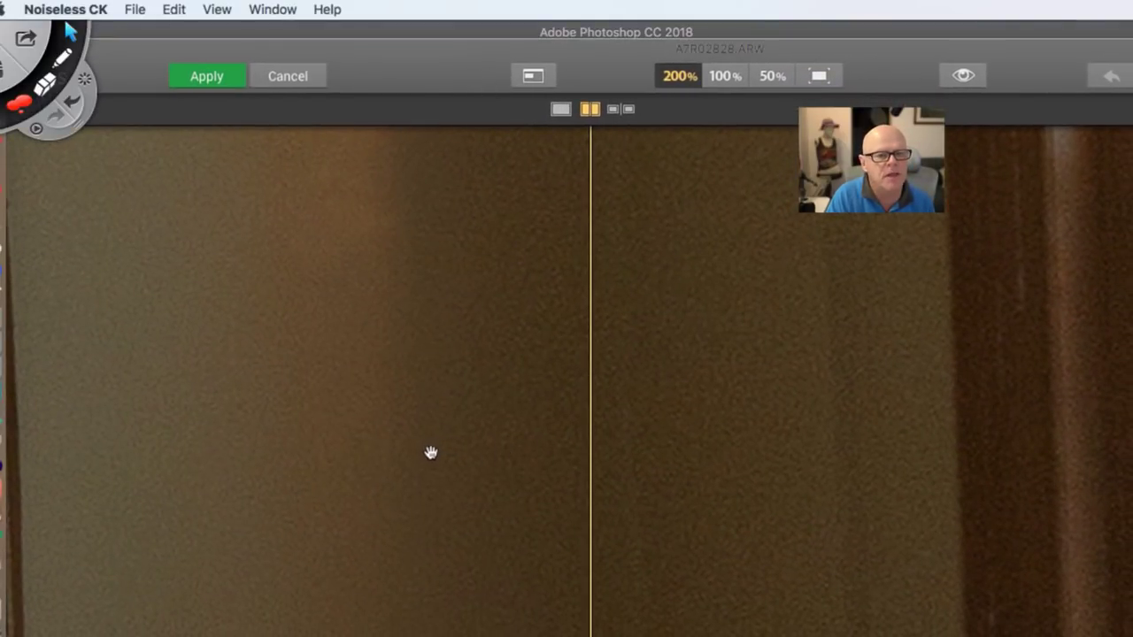
Move the Noiseless window aside, pan the preview to the bride's face, and try the Light preset
drag(1032, 68, 734, 95)
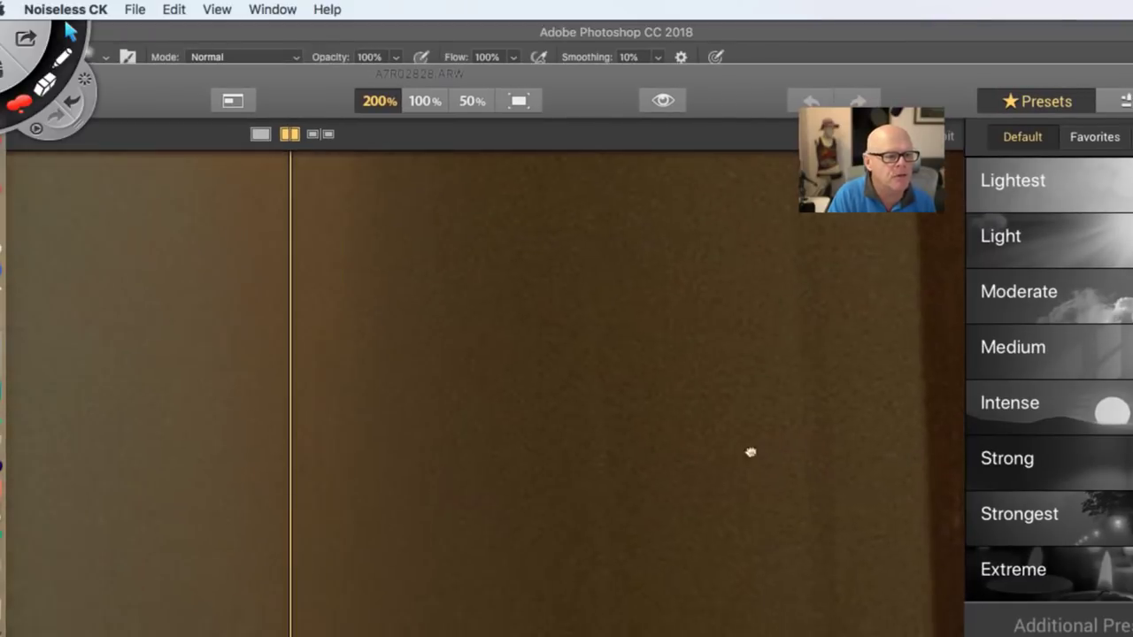
drag(751, 453, 572, 546)
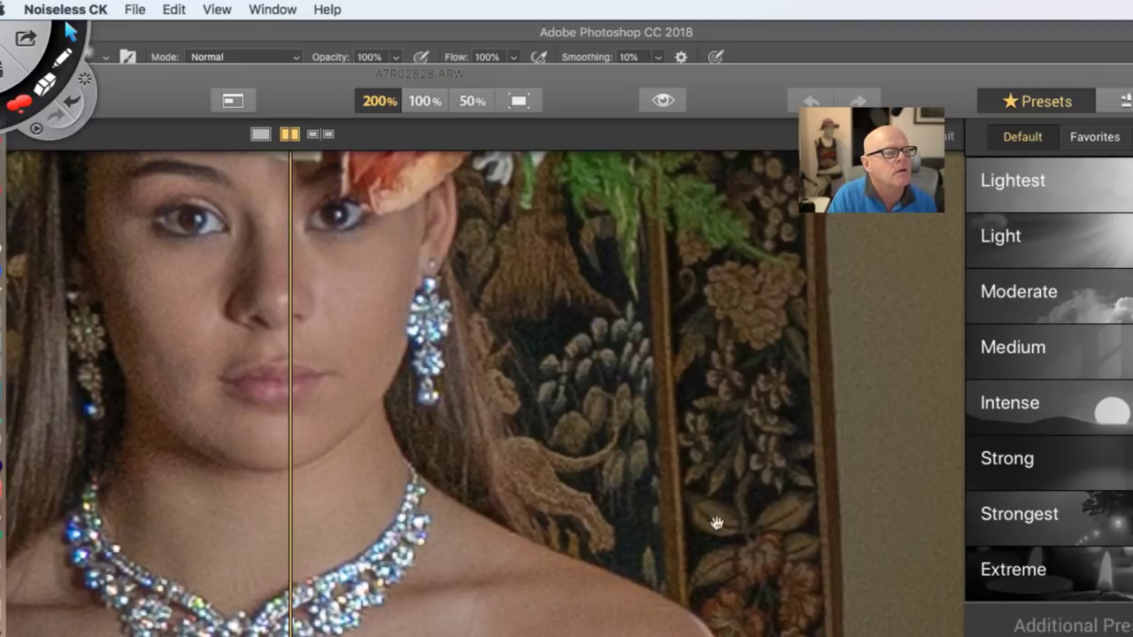
click(1016, 242)
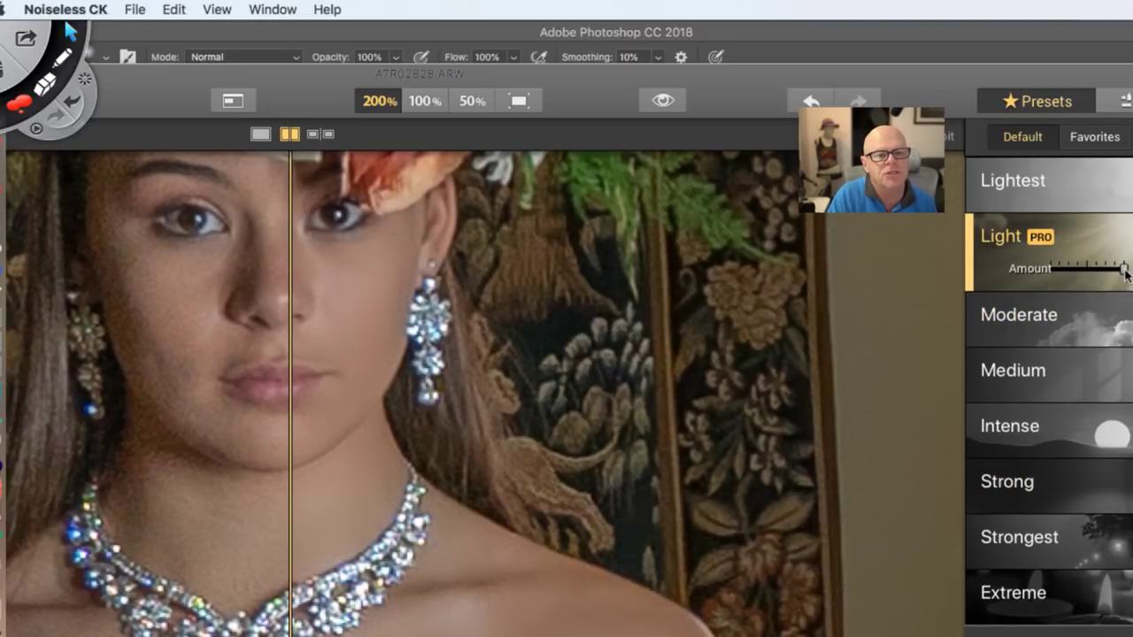
mouse_move(1122, 269)
mouse_down()
mouse_move(1083, 271)
mouse_move(1124, 270)
mouse_up()
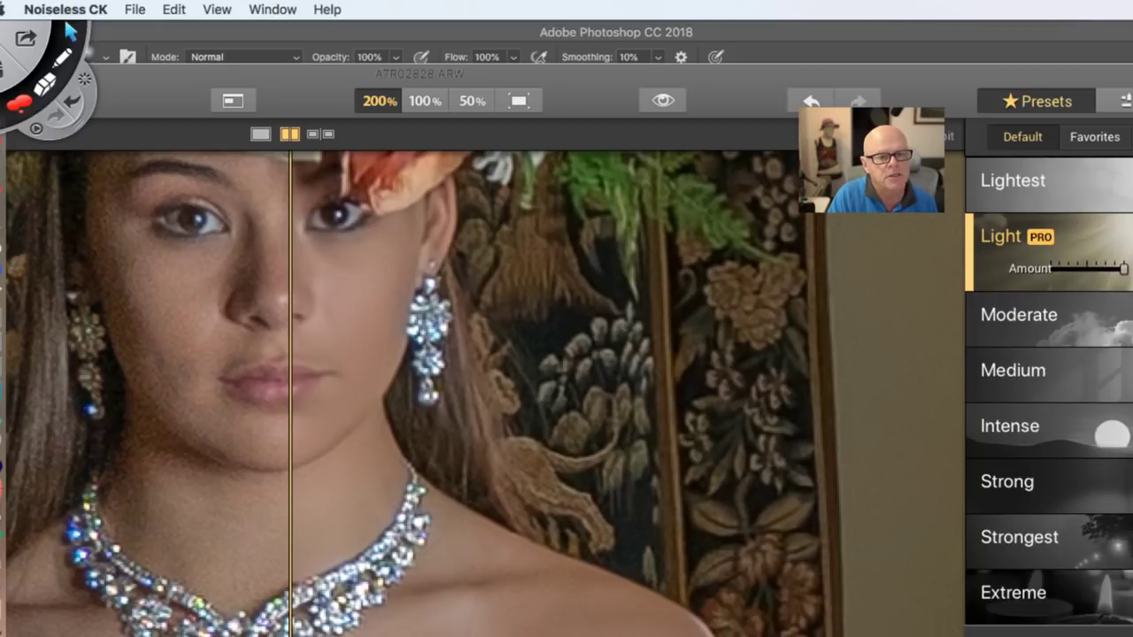
Compare the Moderate and Medium presets, then settle on Light with Amount at about half
click(1040, 328)
click(1037, 372)
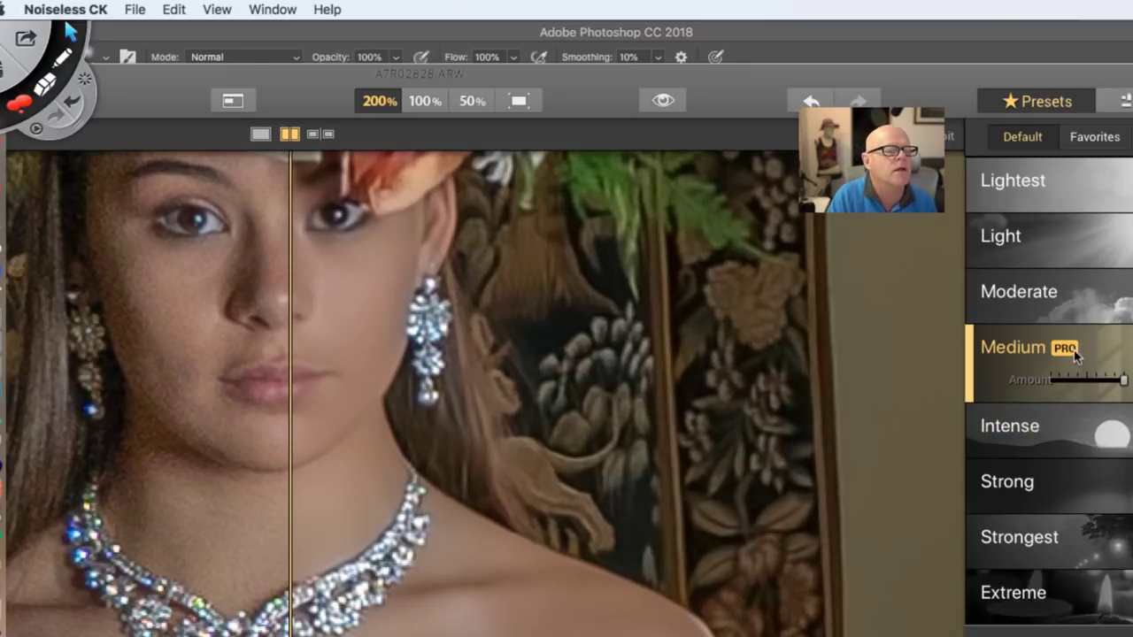
click(1030, 248)
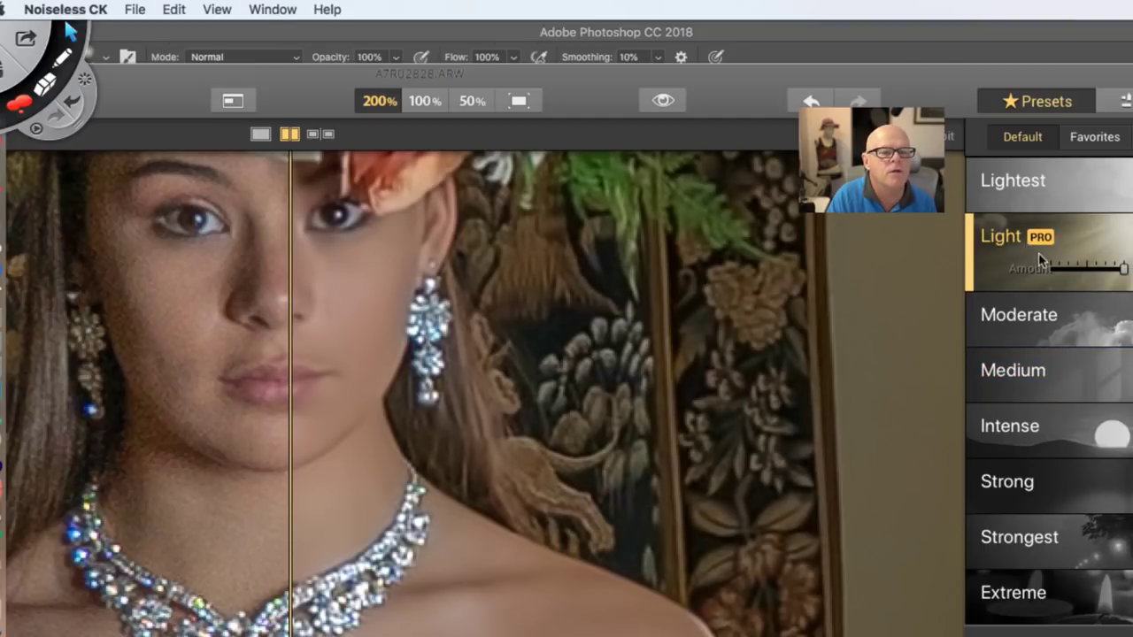
drag(1121, 270, 1088, 277)
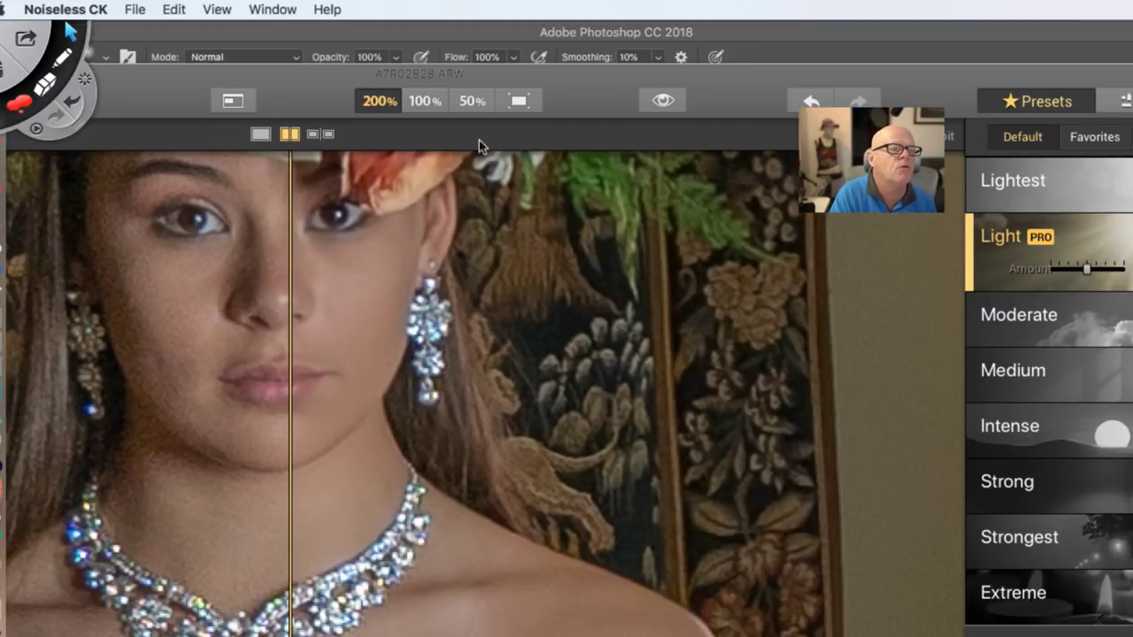
double_click(910, 79)
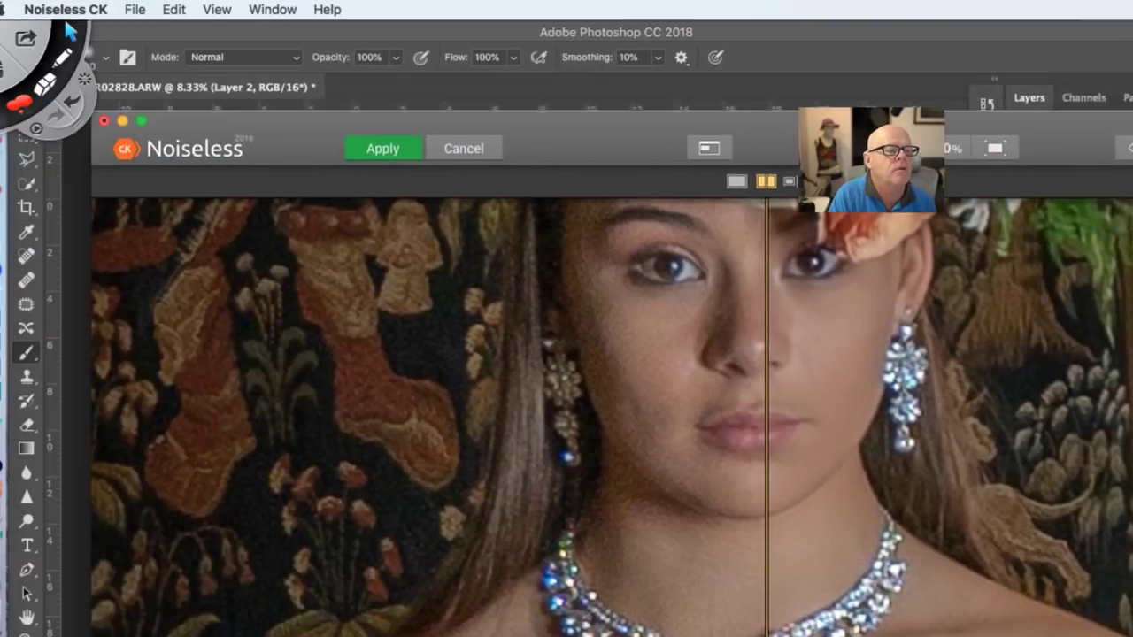
Apply the Light noise reduction and check the bride's face at 50%
click(417, 163)
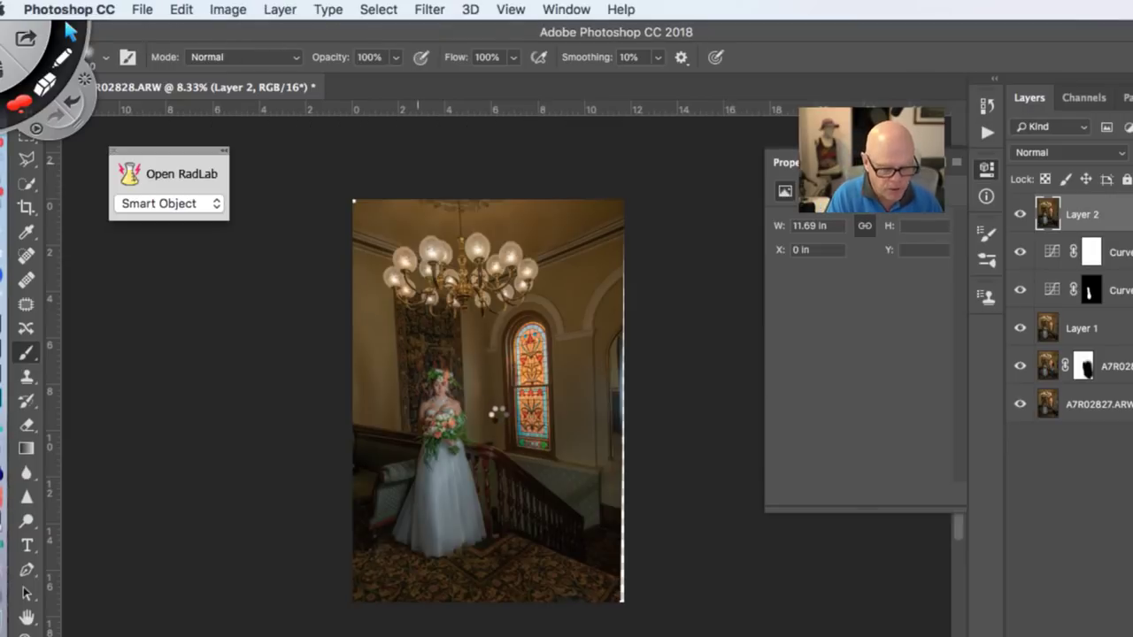
ctrl+click(437, 398)
ctrl+click(435, 400)
ctrl+click(420, 424)
ctrl+click(415, 431)
ctrl+click(400, 447)
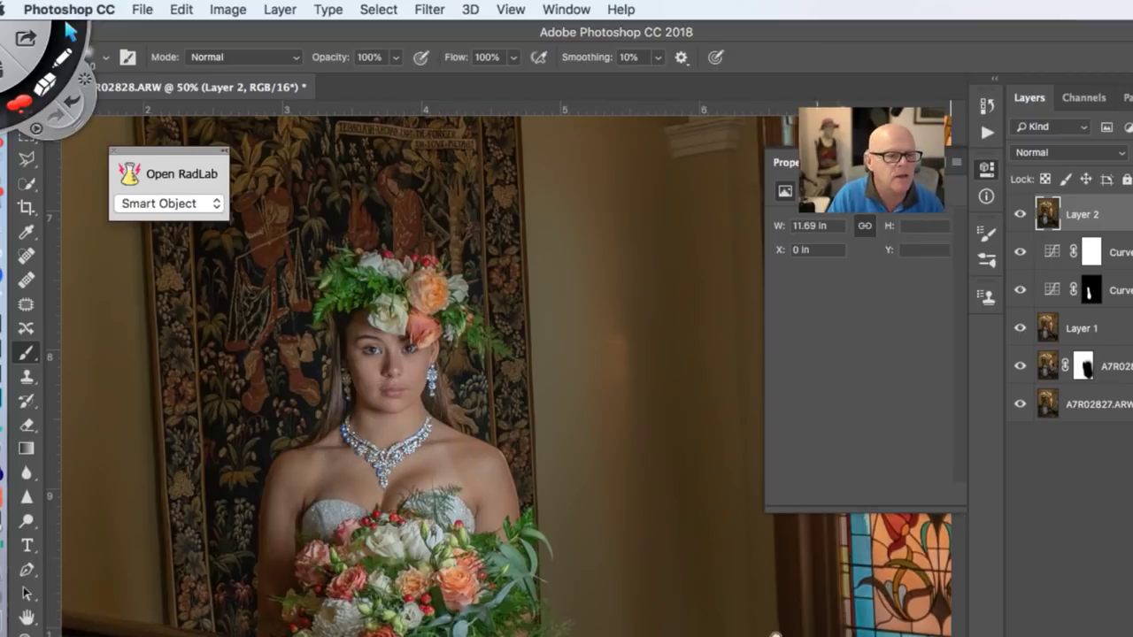
Zoom back out to show the whole bride and staircase
ctrl+alt+click(494, 511)
ctrl+alt+click(493, 511)
ctrl+alt+click(493, 511)
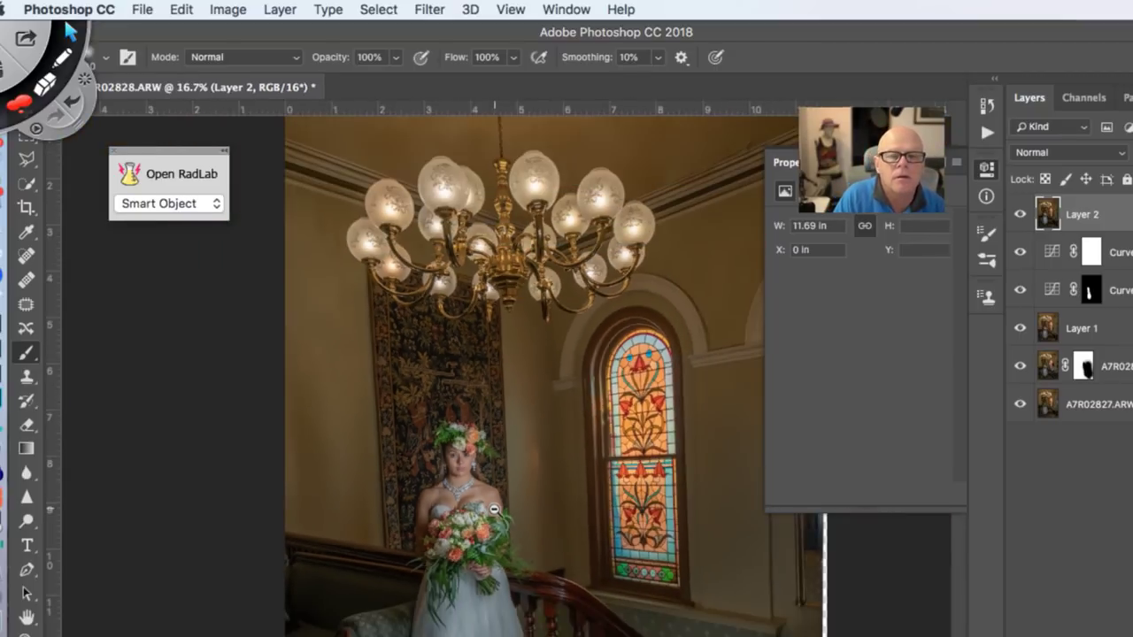
ctrl+alt+click(494, 511)
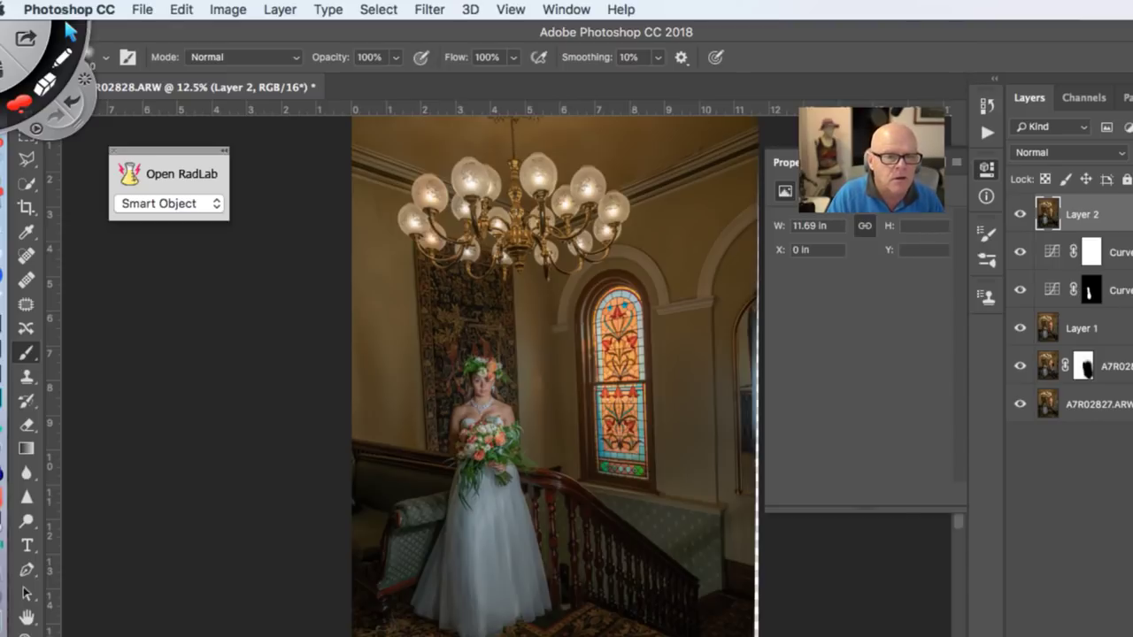
Flatten the image and create a merged copy of the photo as Layer 1
key(ctrl+shift+e)
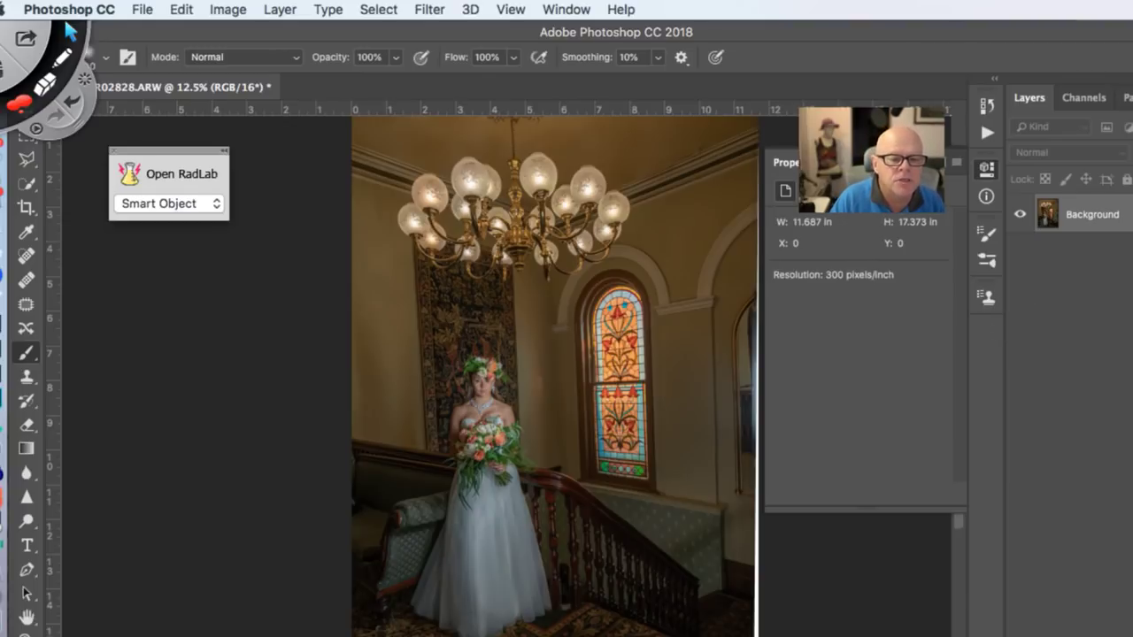
key(ctrl+shift+alt+n)
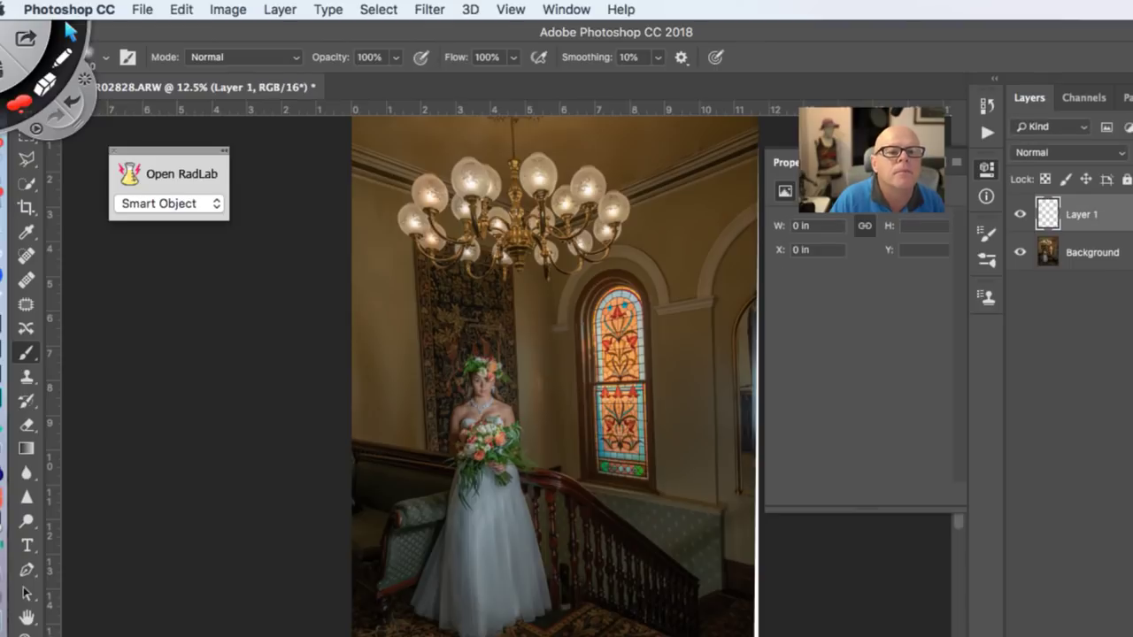
key(ctrl+z)
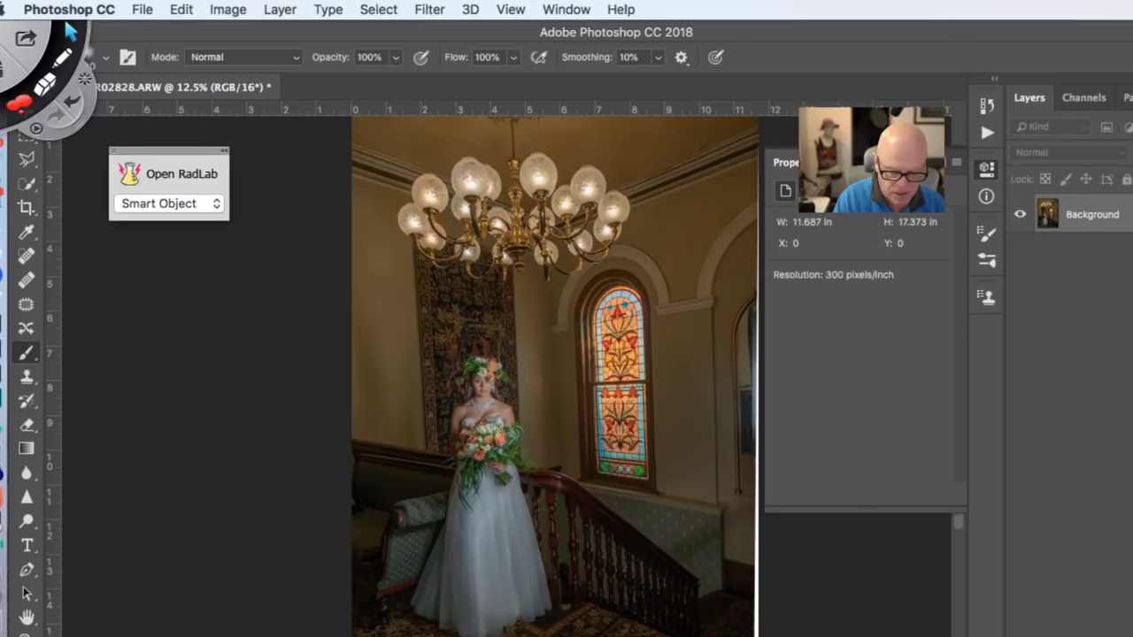
key(ctrl+j)
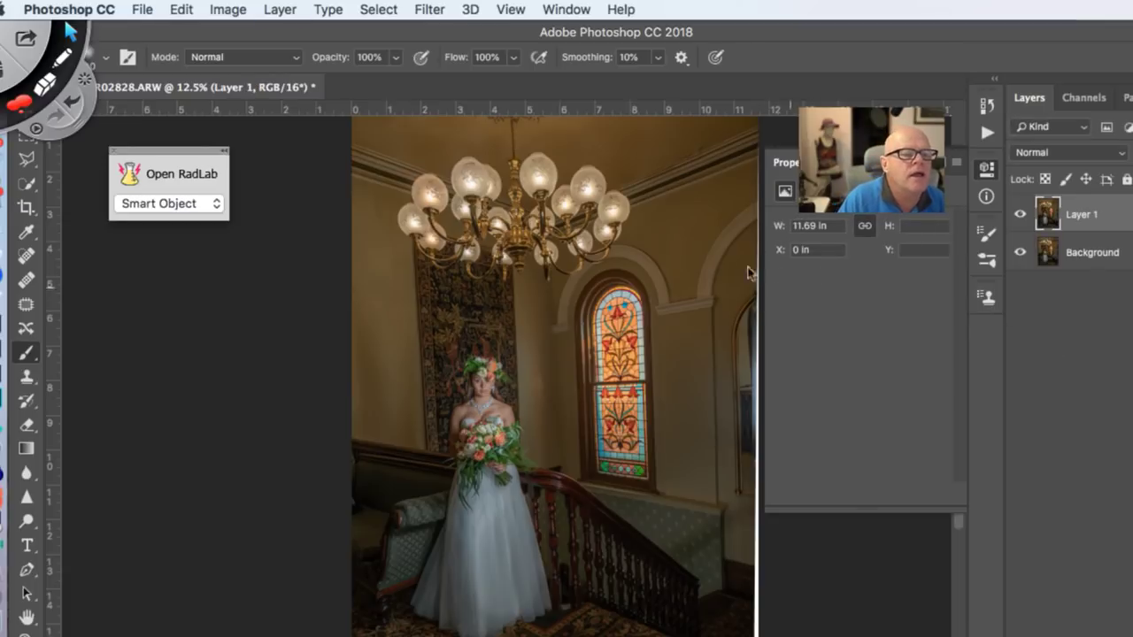
Sharpen Layer 1 with Filter > Sharpen > Unsharp Mask
click(377, 9)
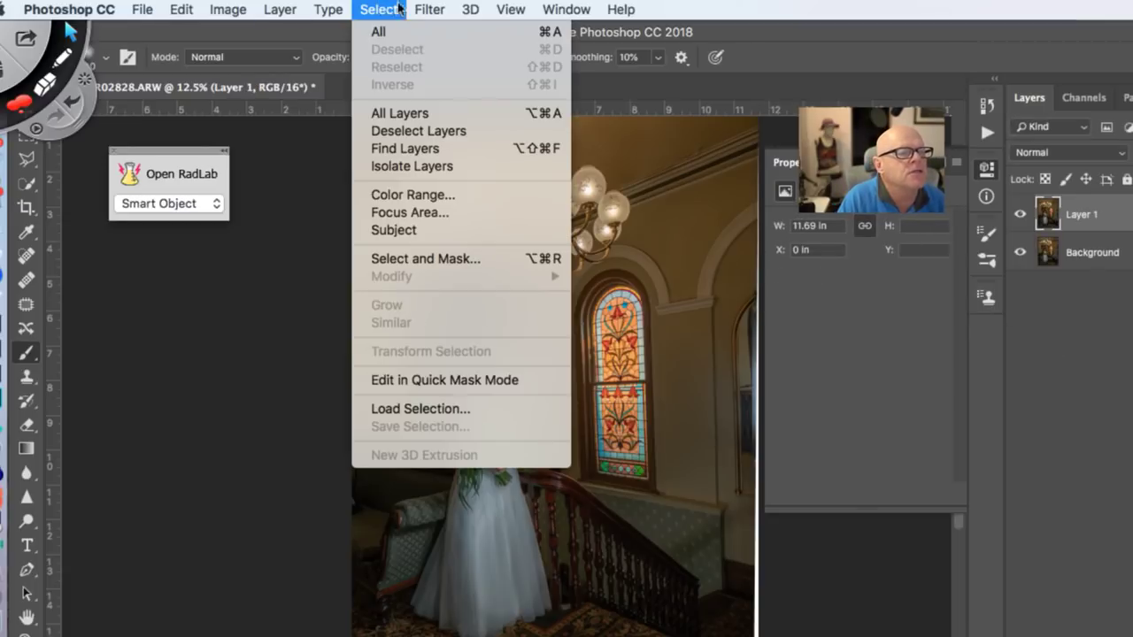
mouse_move(421, 8)
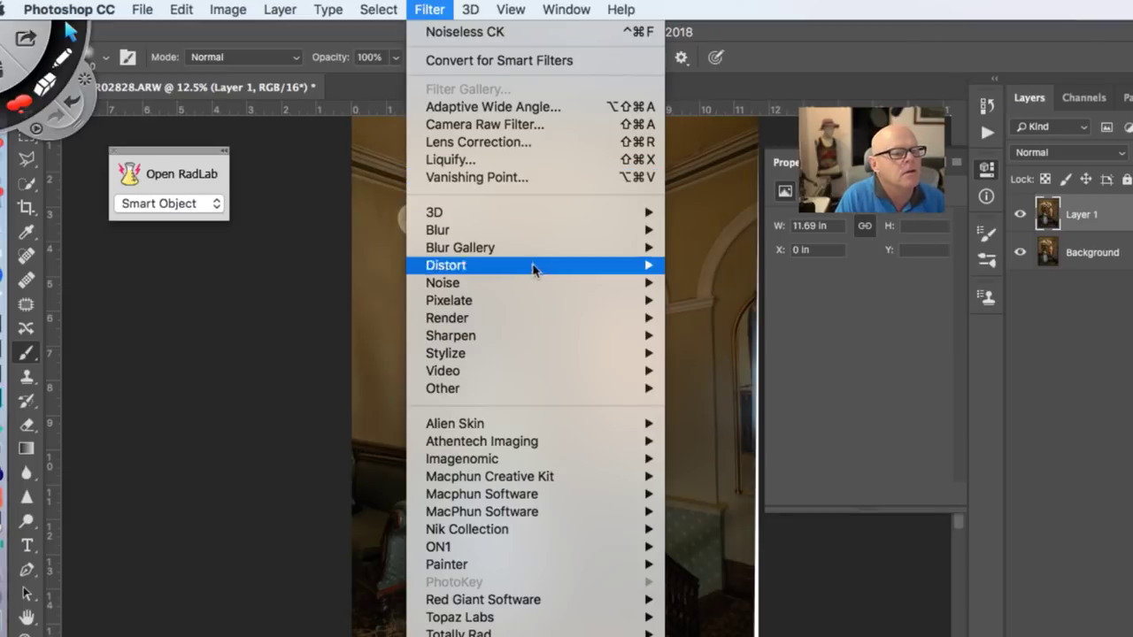
mouse_move(543, 339)
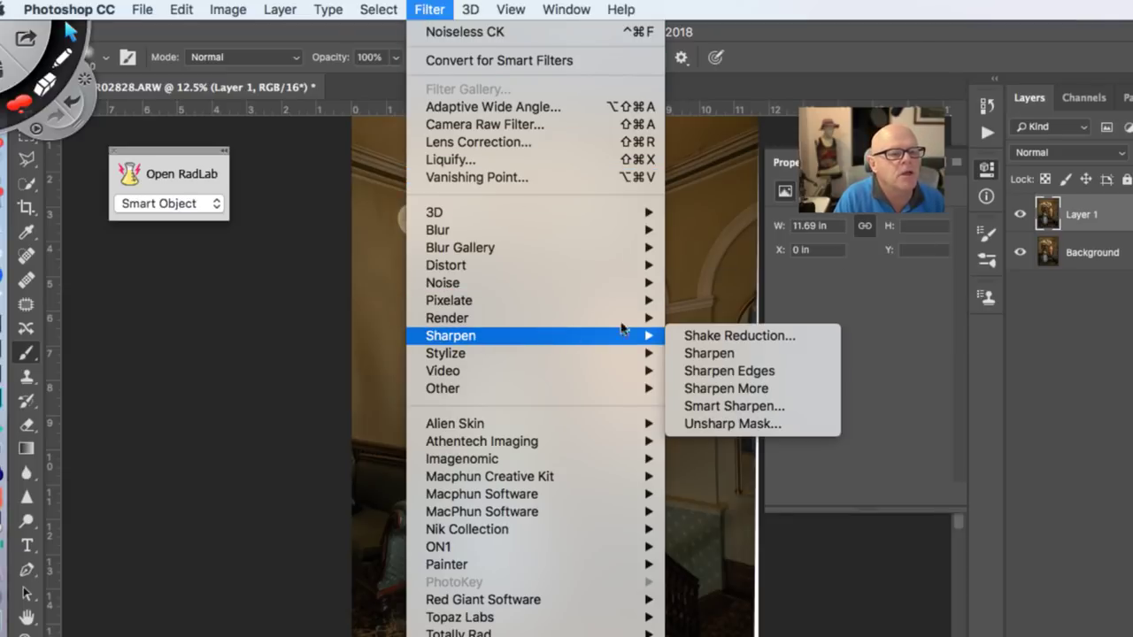
mouse_move(629, 339)
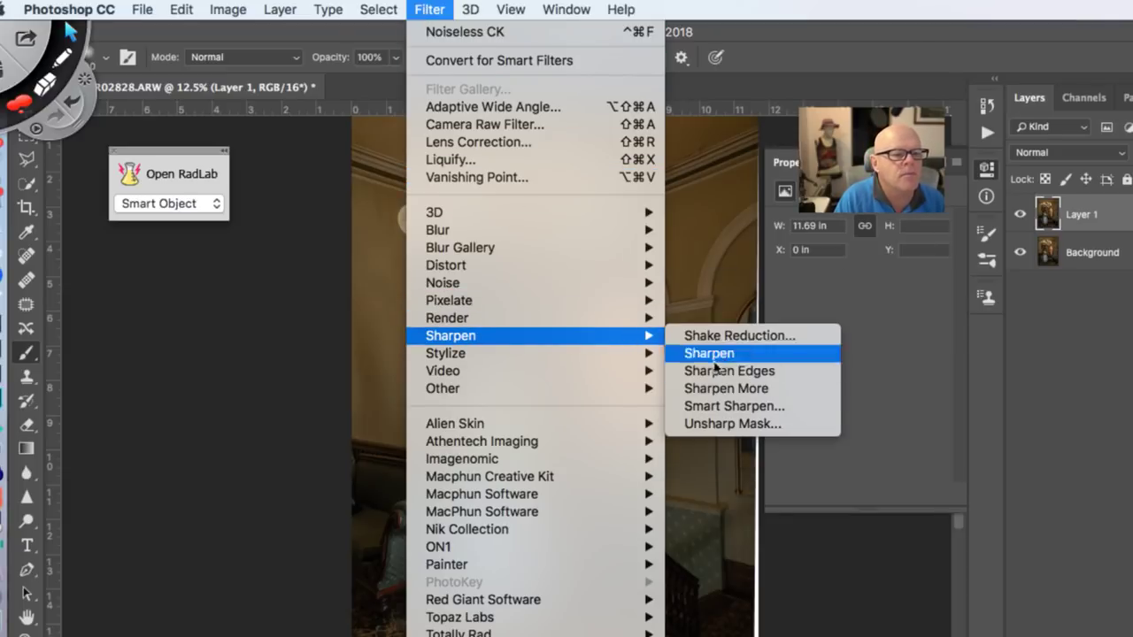
click(717, 423)
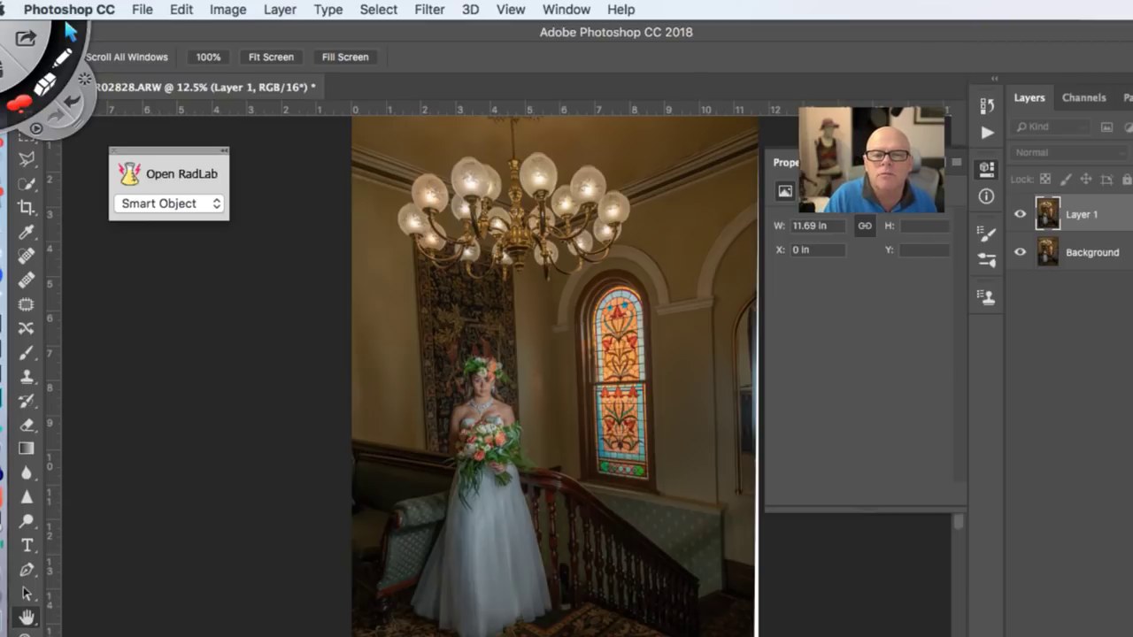
key(b)
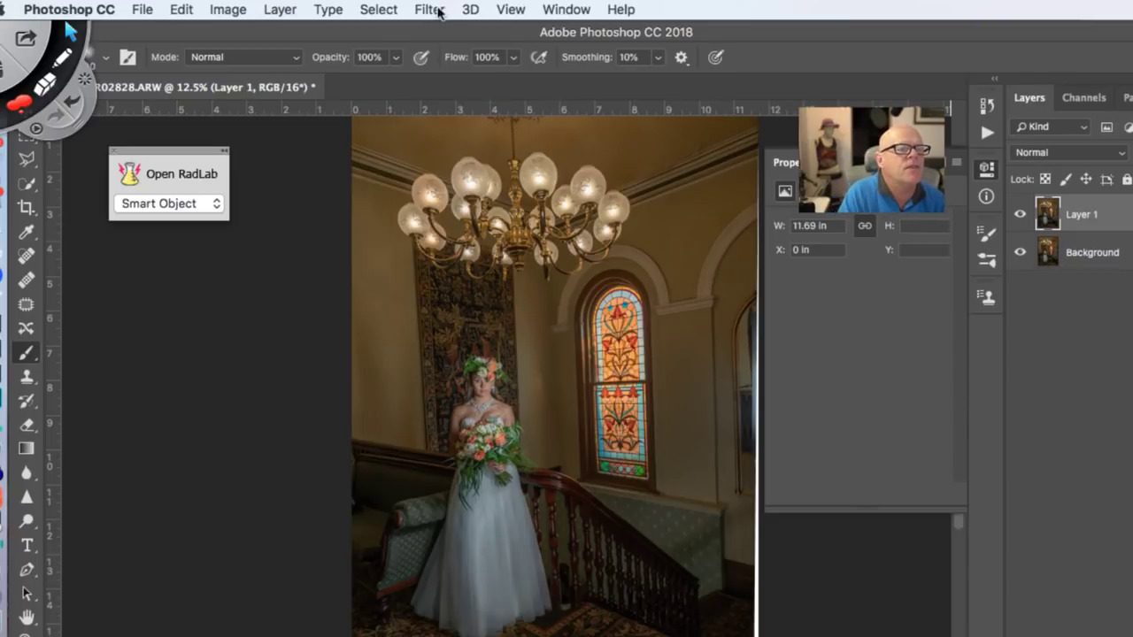
click(430, 10)
mouse_move(493, 481)
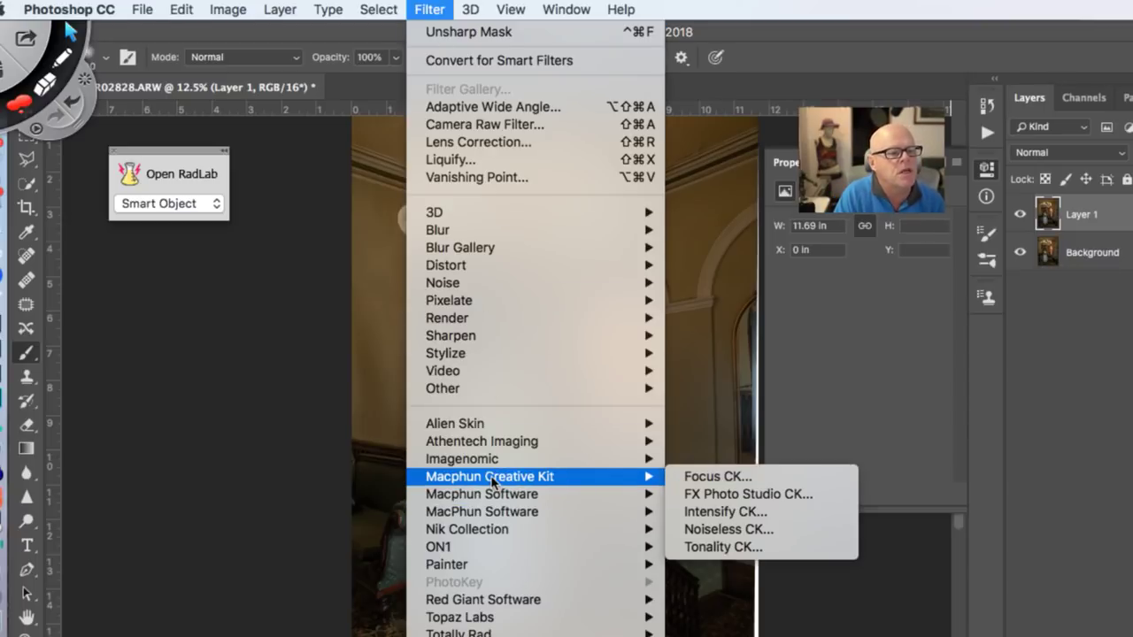
click(713, 531)
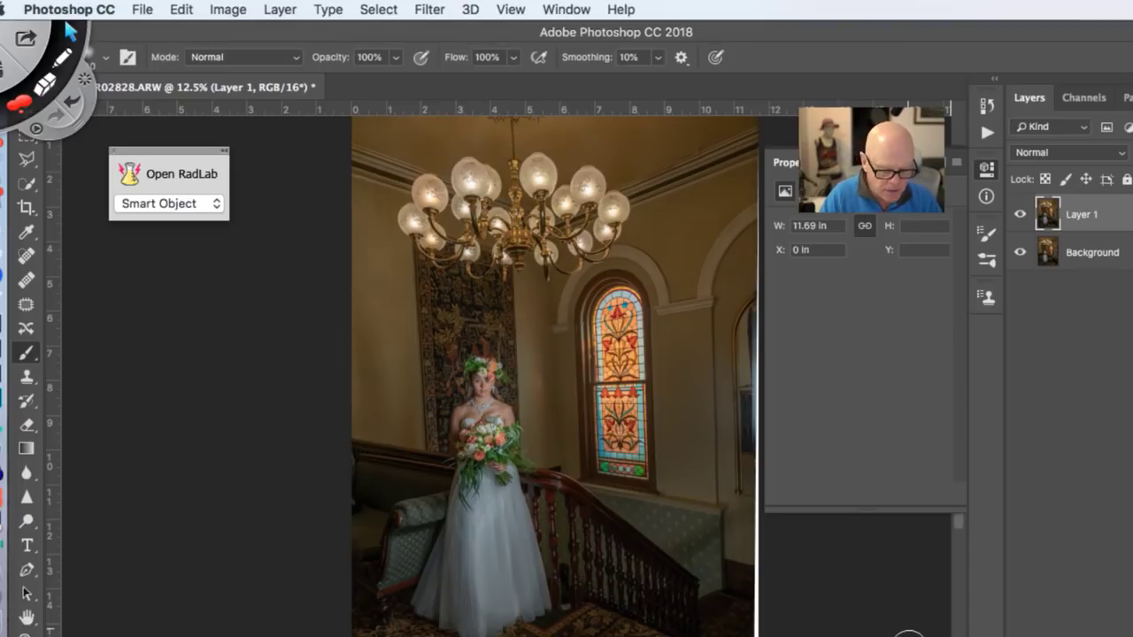
click(481, 391)
click(483, 400)
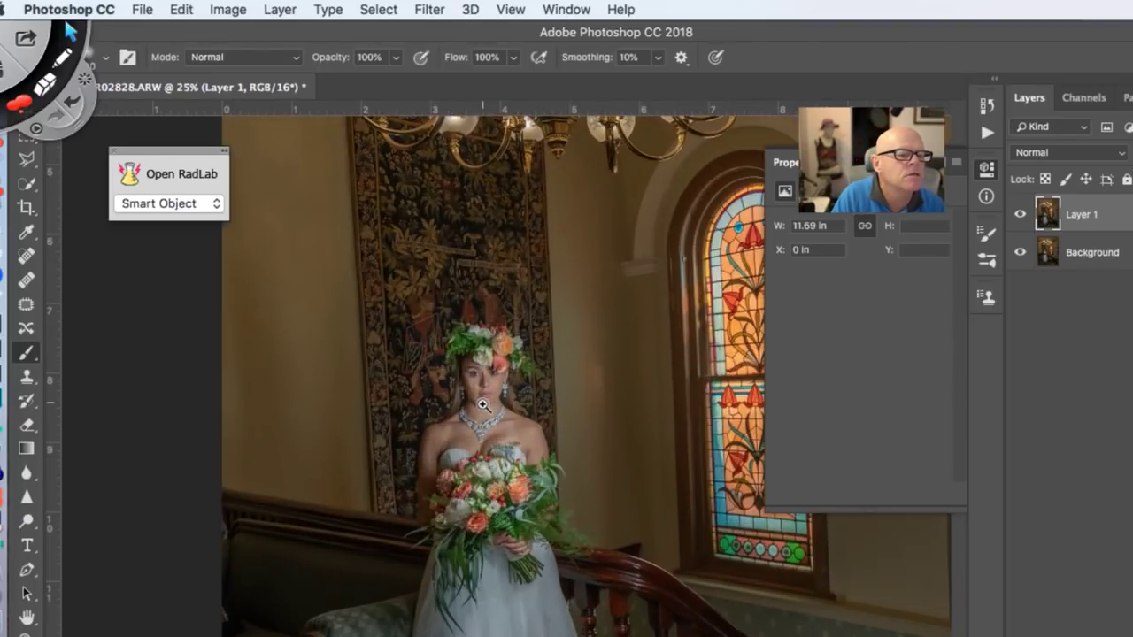
click(482, 403)
click(479, 409)
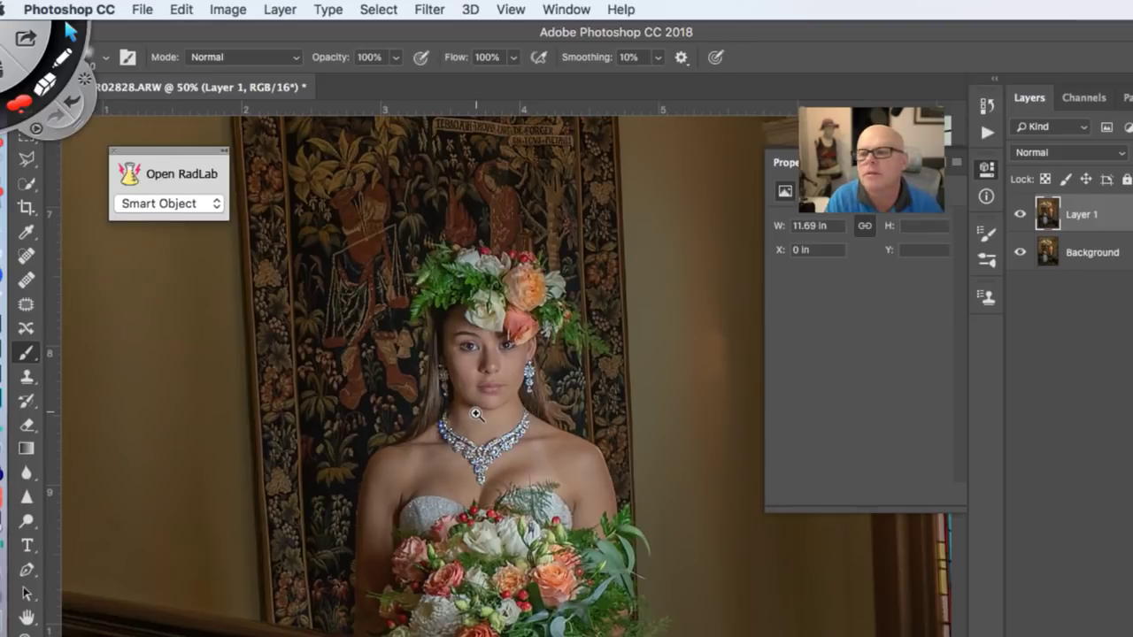
click(483, 388)
click(493, 375)
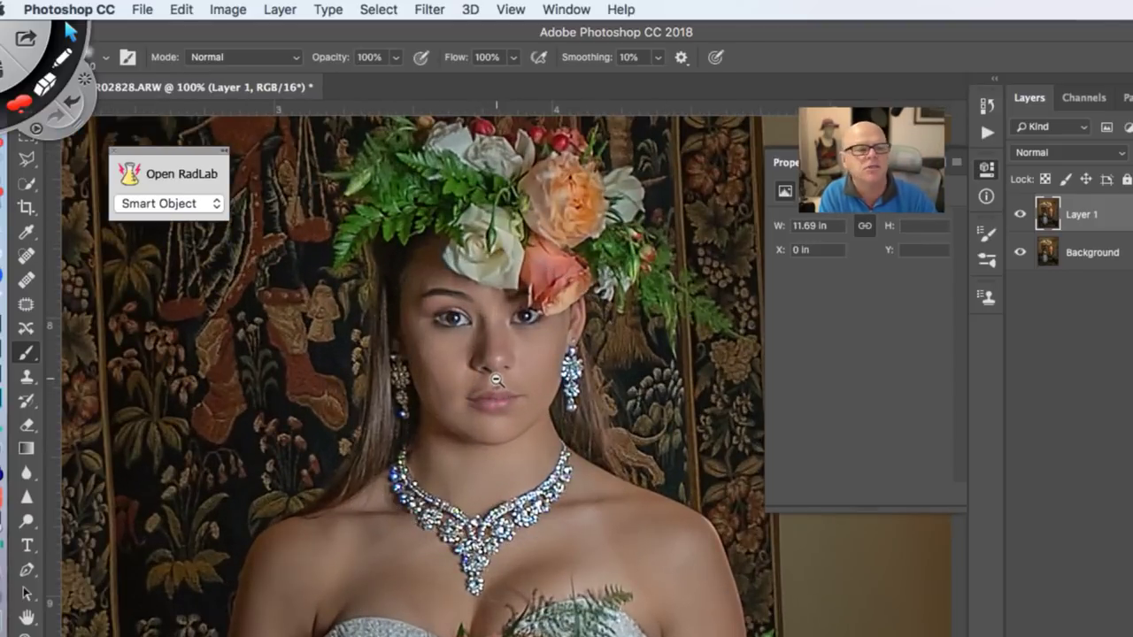
alt+click(496, 380)
alt+click(494, 385)
alt+click(493, 390)
alt+click(493, 395)
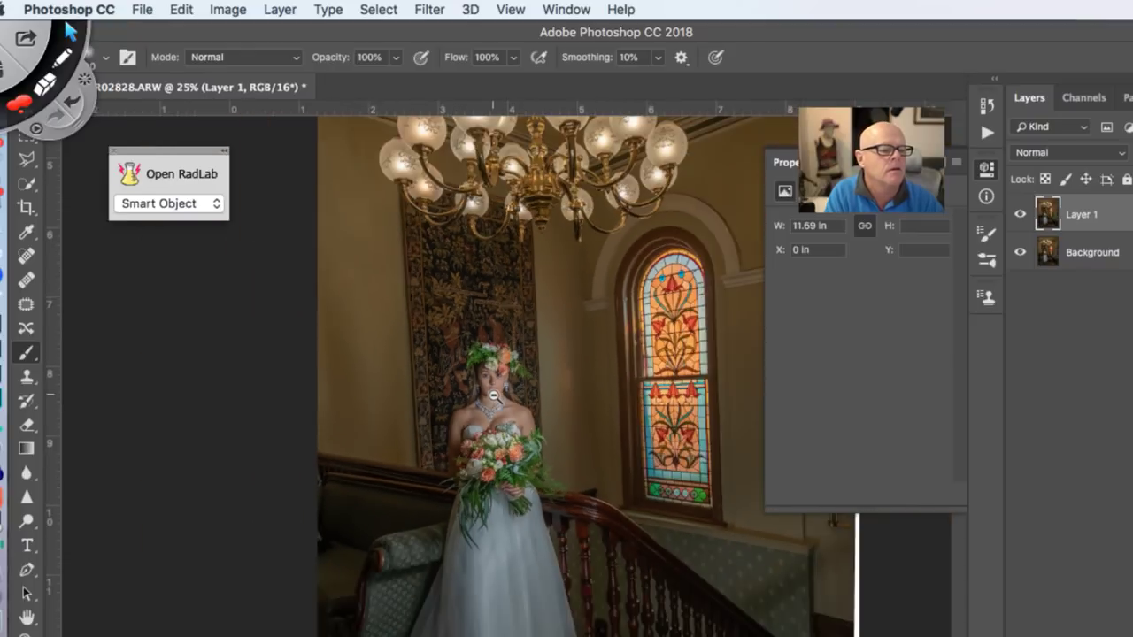
alt+click(494, 396)
alt+click(493, 394)
alt+click(491, 394)
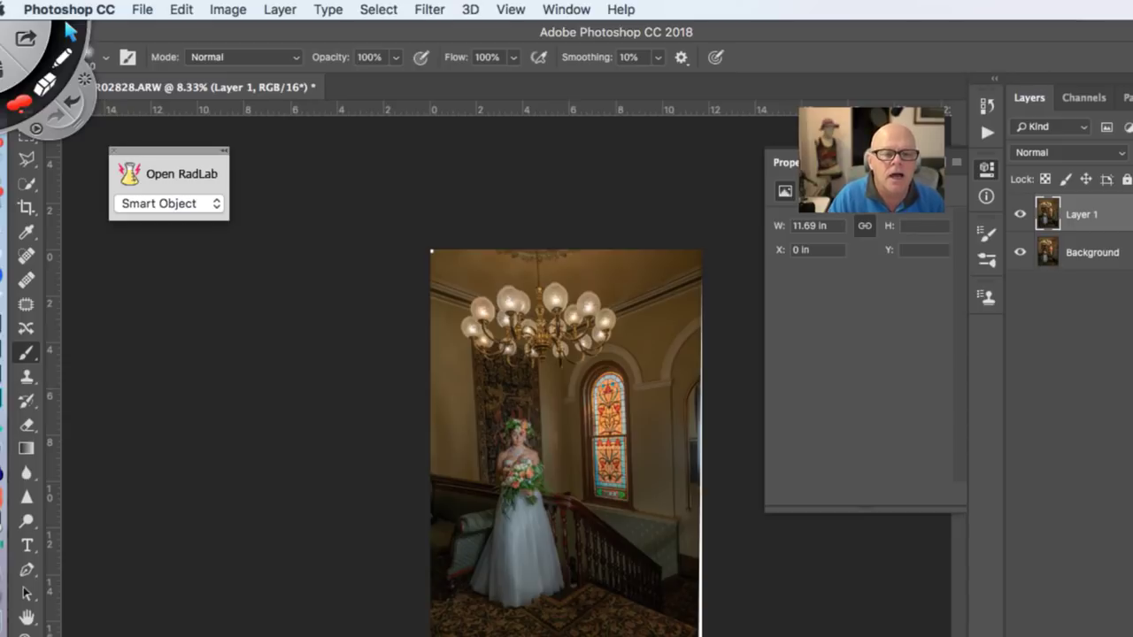
Merge Layer 1 down so only the Background layer remains, then return to Photoshop
key(super+e)
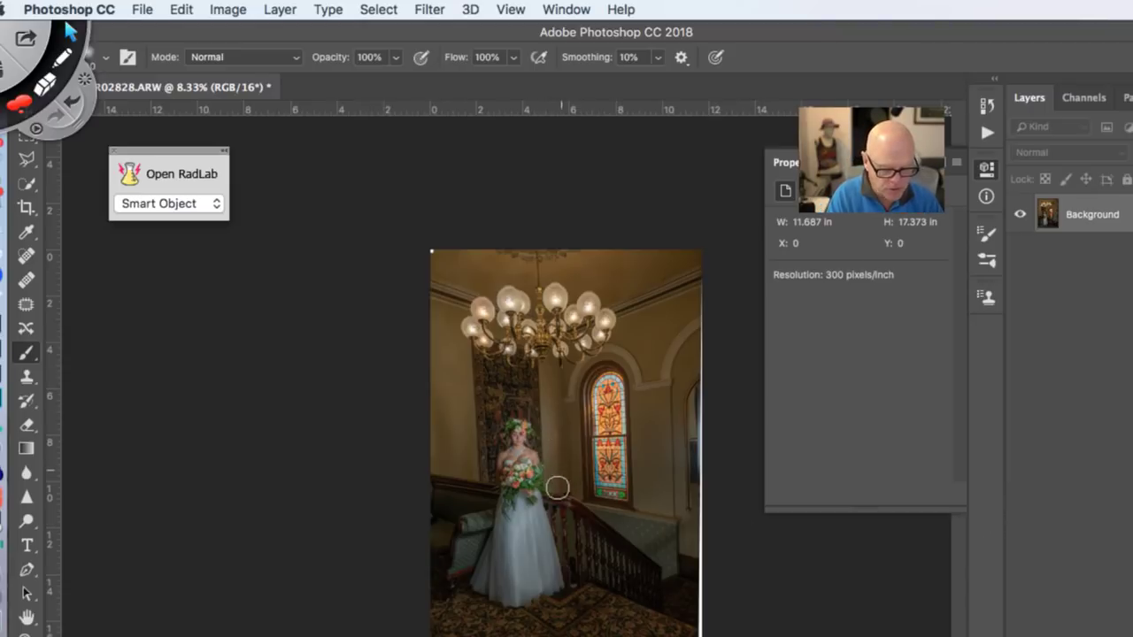
key(super+equal)
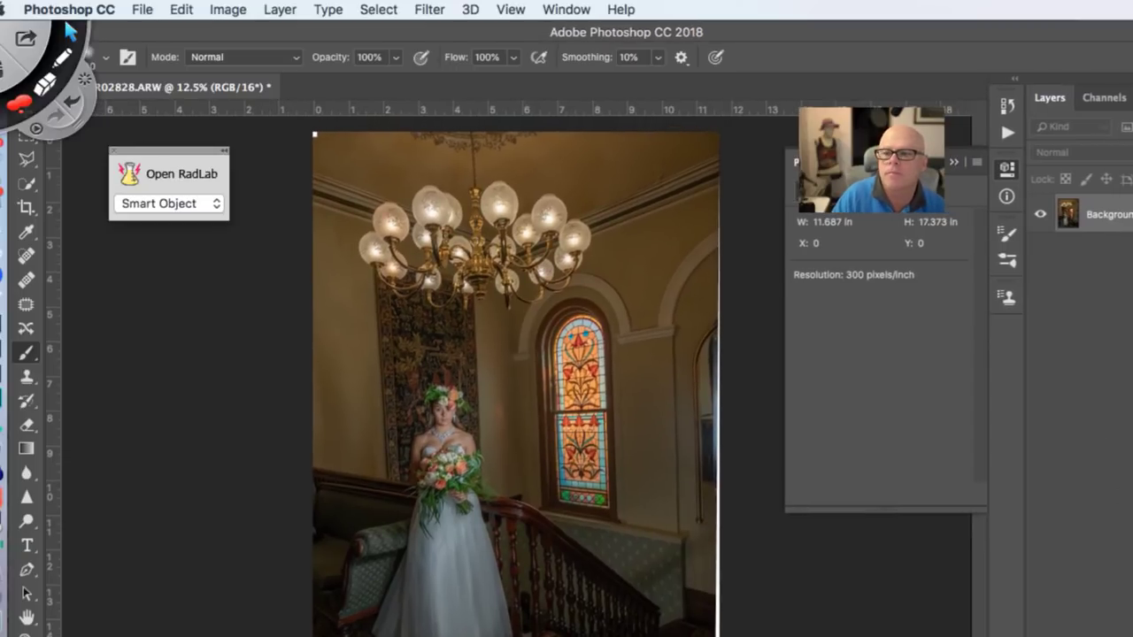
key(super+Tab)
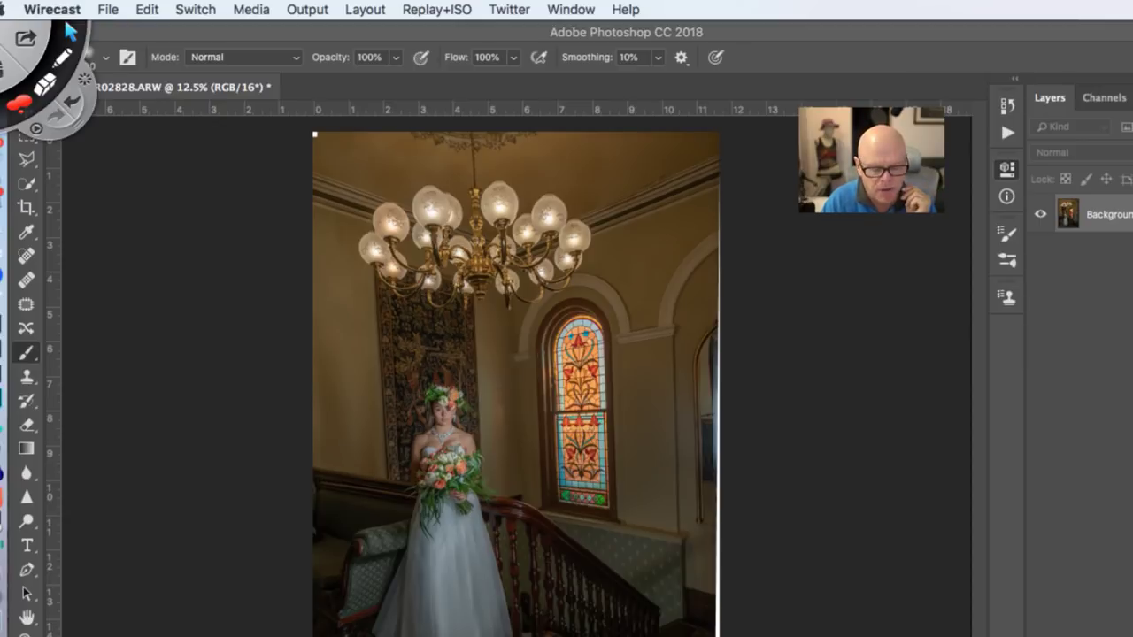
click(1106, 310)
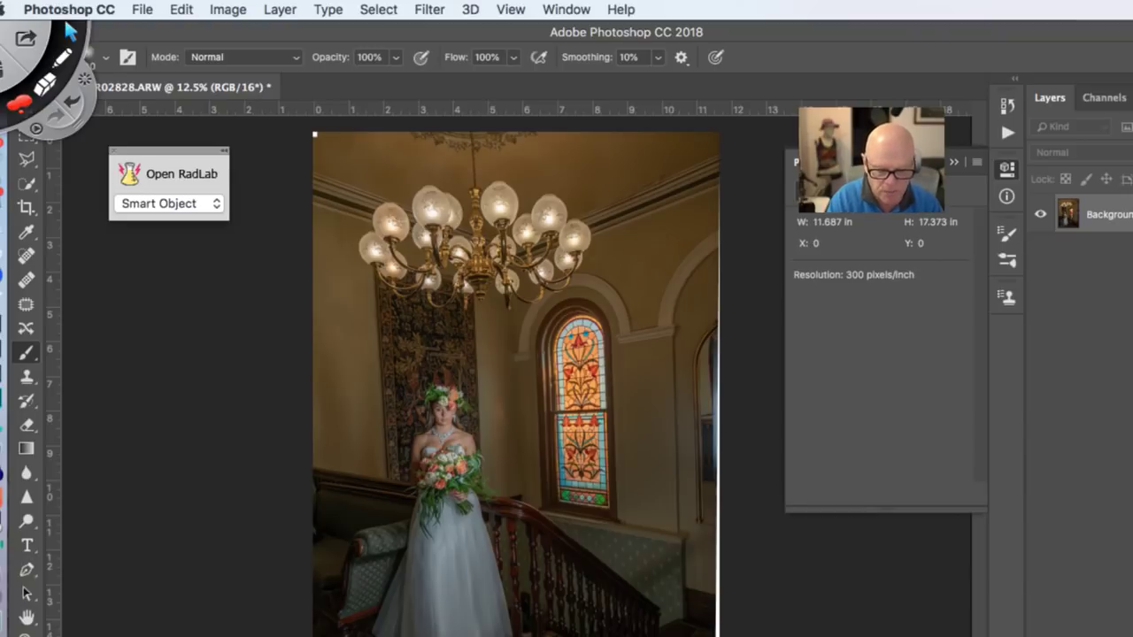
Try inverting the image colours, then undo back to normal colours
key(super+i)
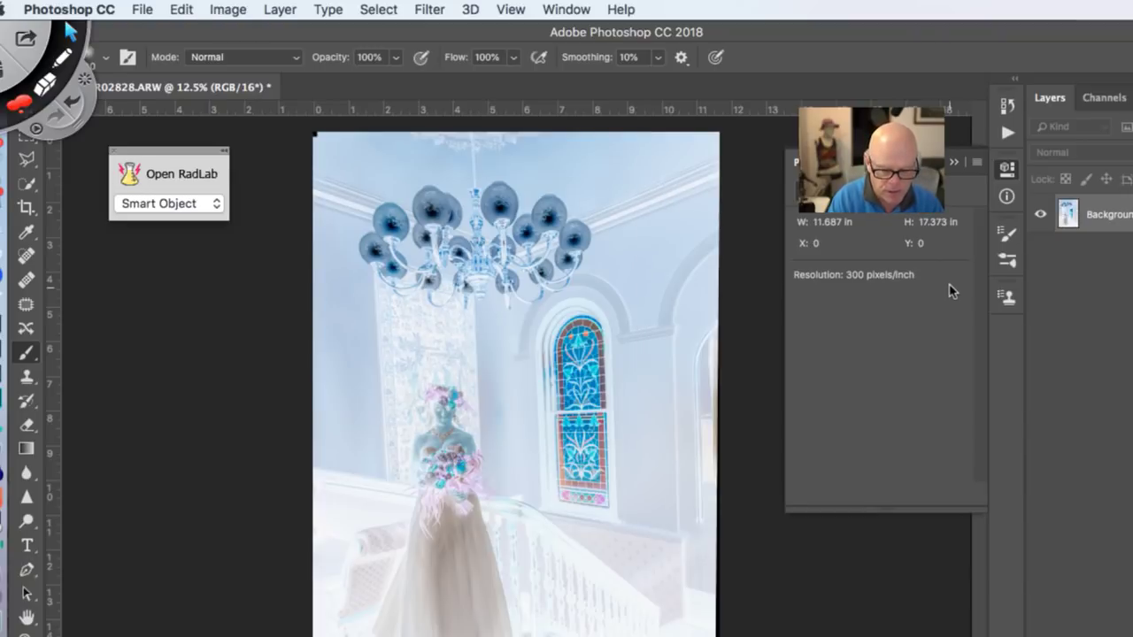
key(super+i)
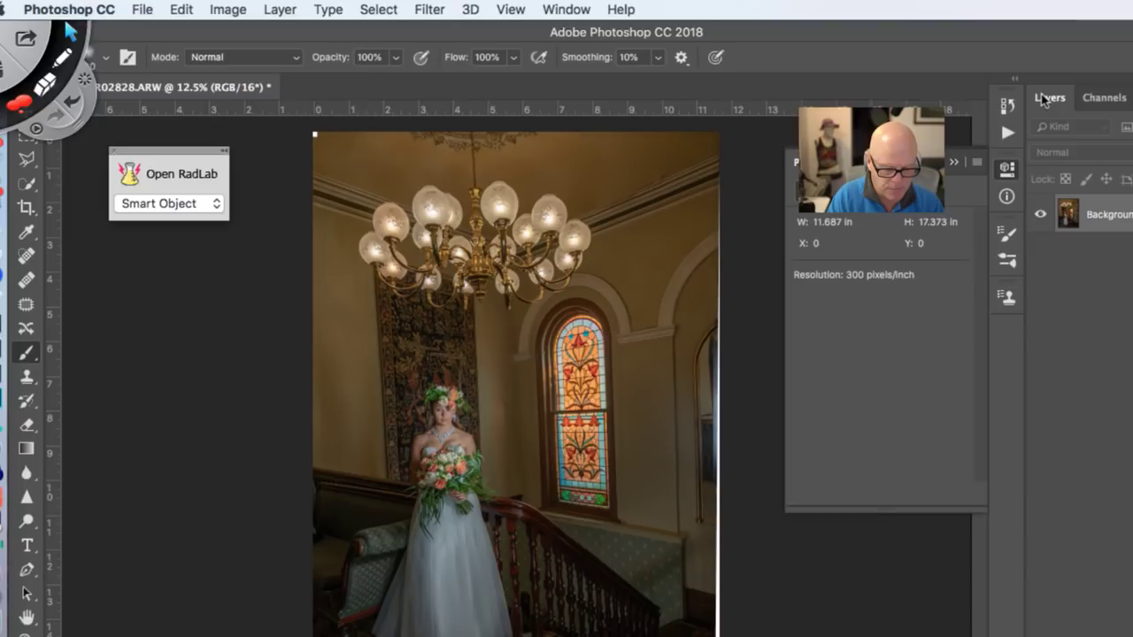
key(super+i)
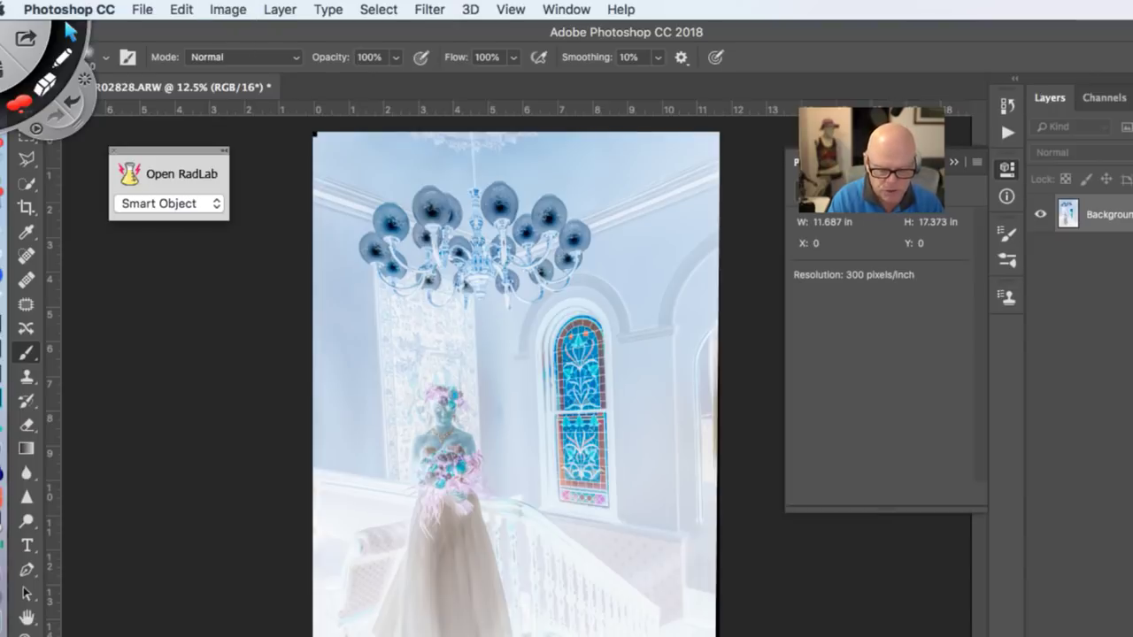
key(super+j)
key(super+i)
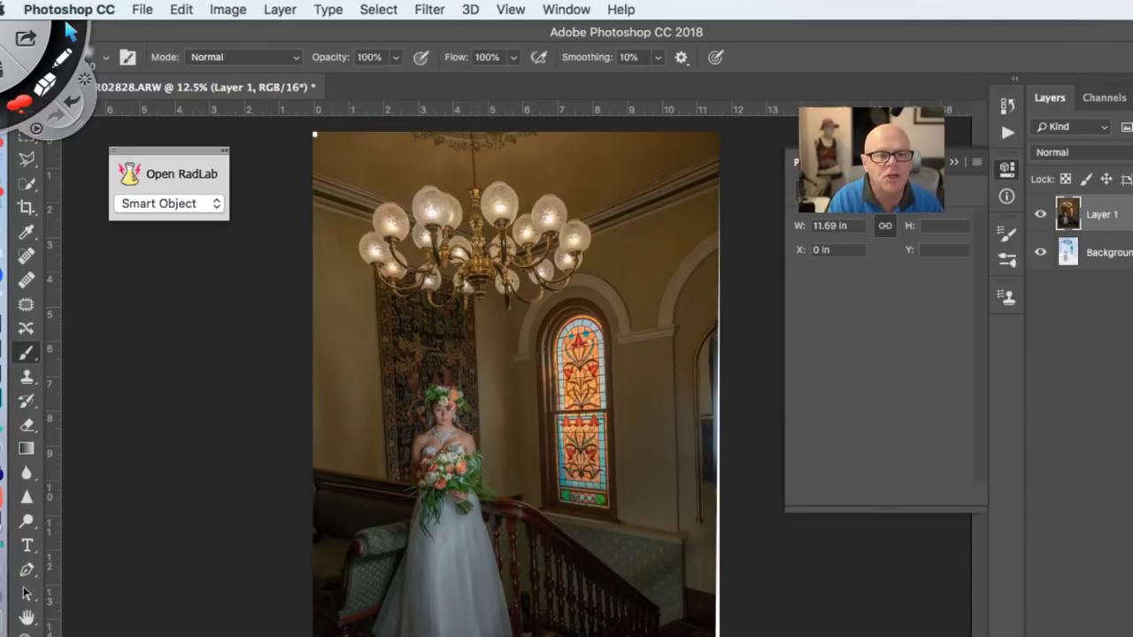
click(1114, 253)
key(super+z)
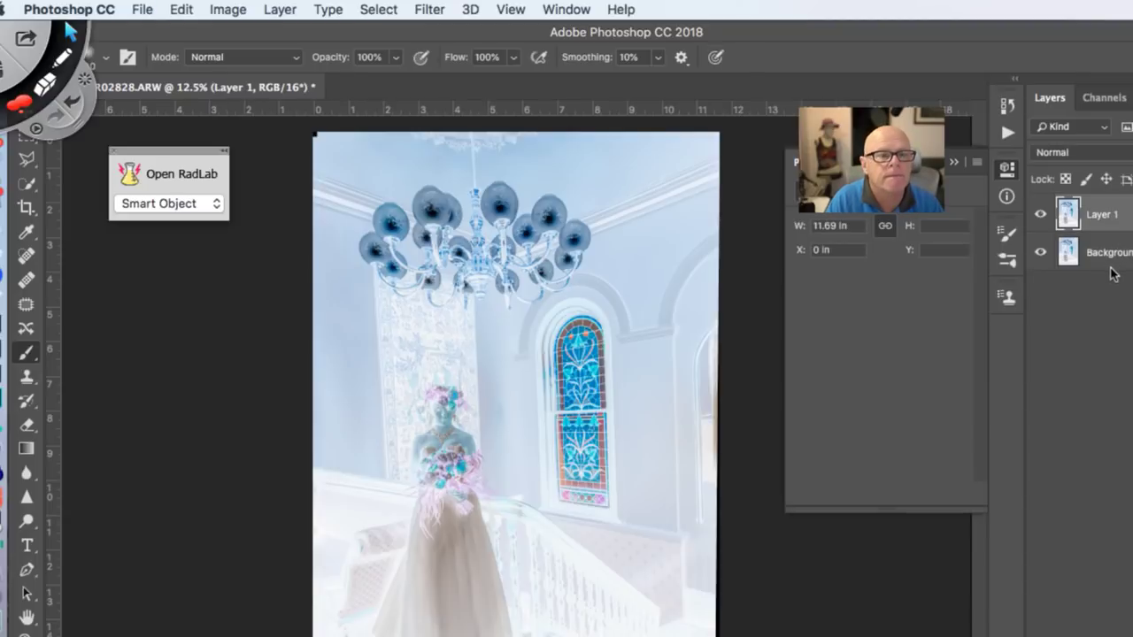
key(super+z)
key(super+z)
key(super+z)
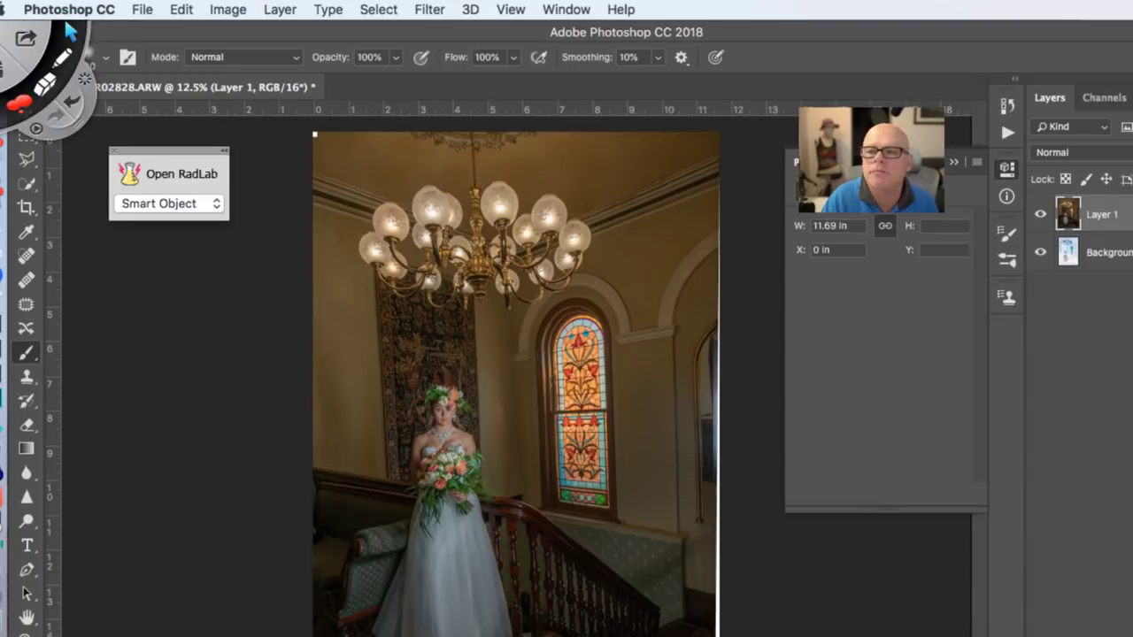
Flatten all layers and duplicate the Background into a new Layer 1
key(super+j)
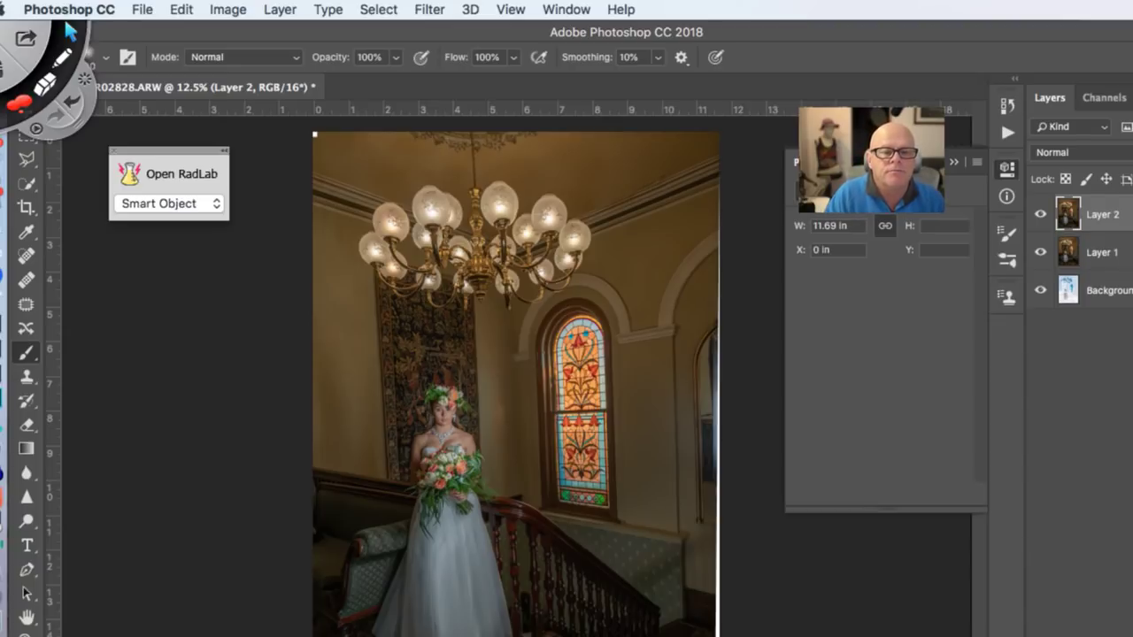
key(super+shift+e)
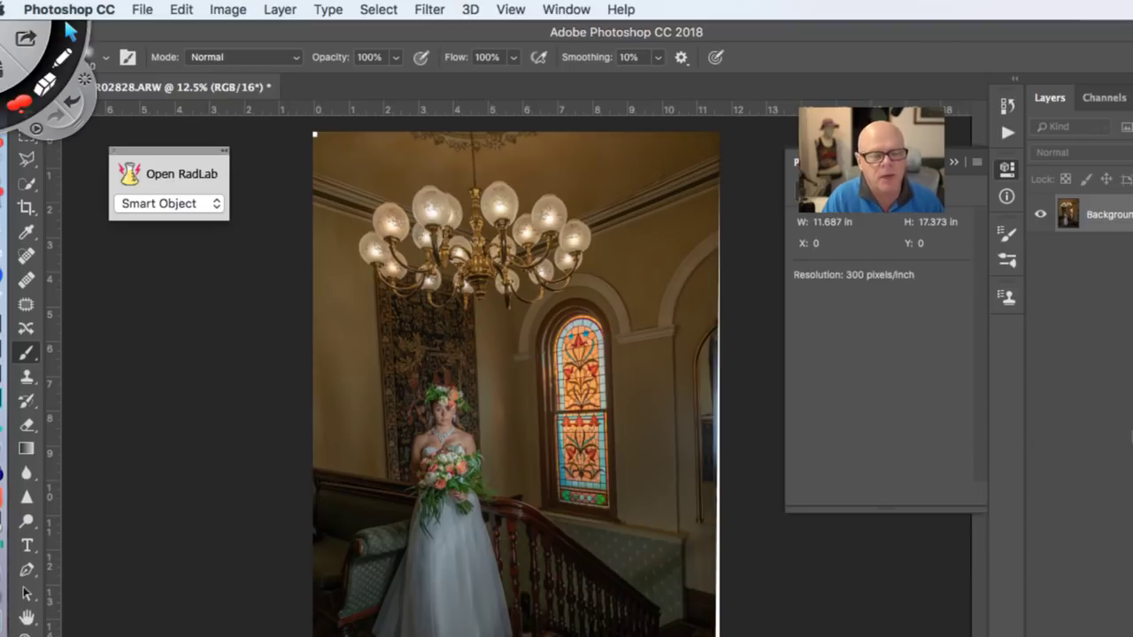
key(super+j)
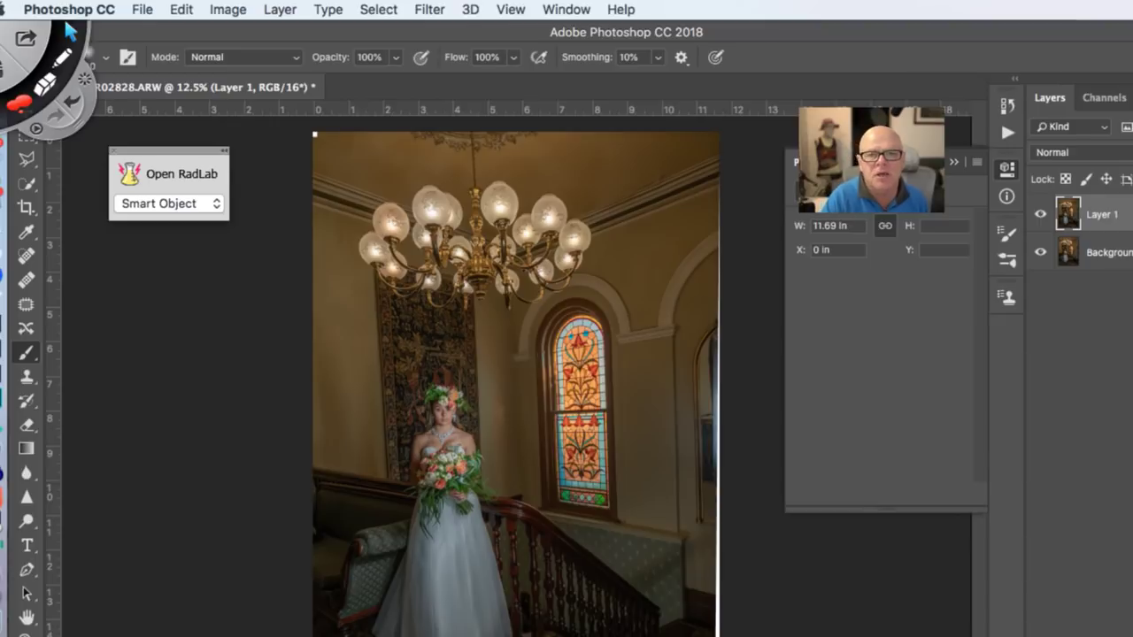
key(super+Tab)
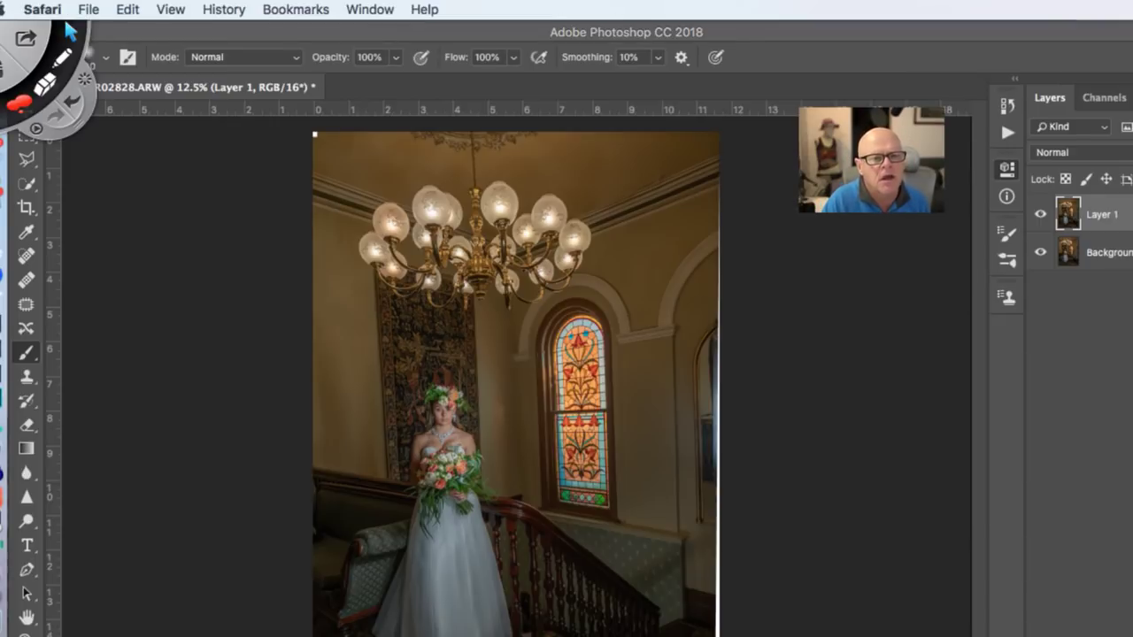
click(796, 33)
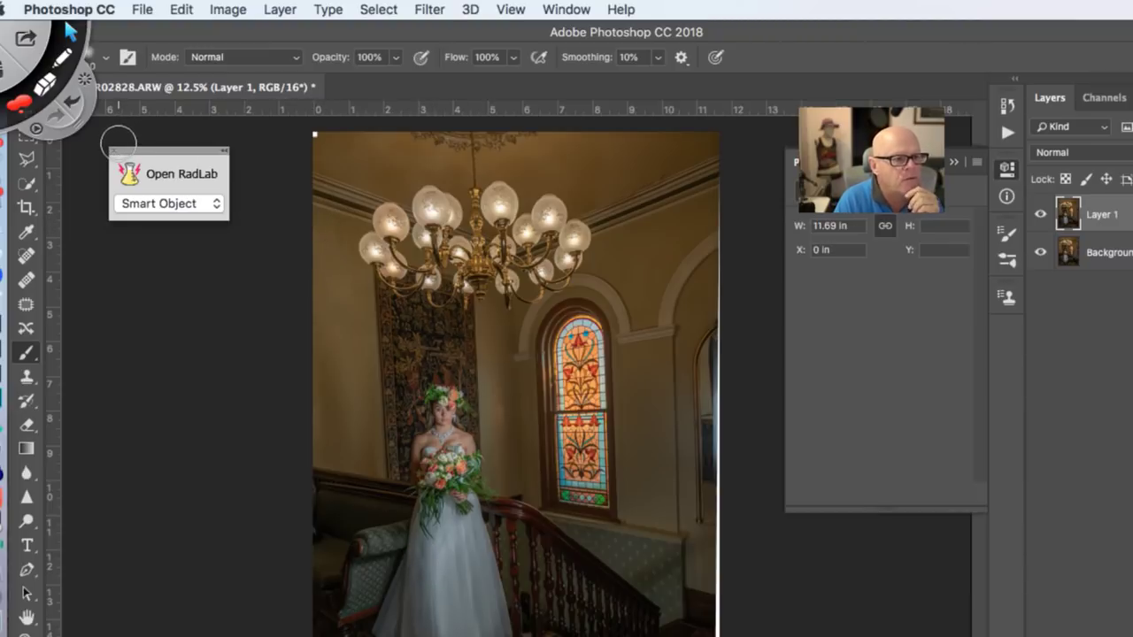
click(62, 59)
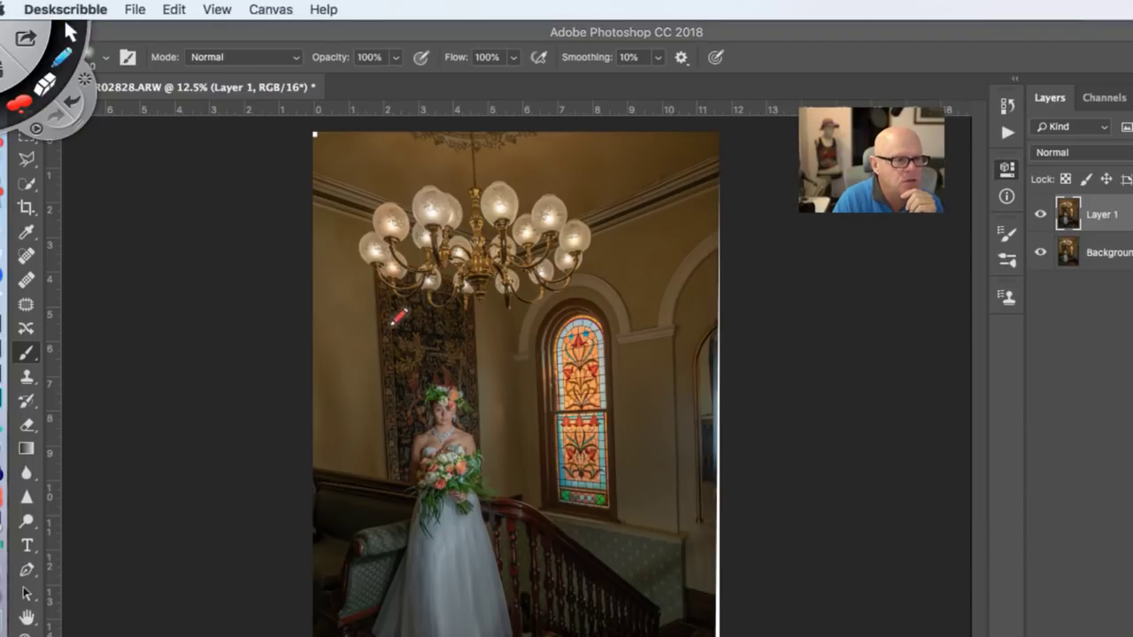
drag(367, 261, 393, 541)
drag(486, 282, 501, 506)
drag(679, 299, 686, 600)
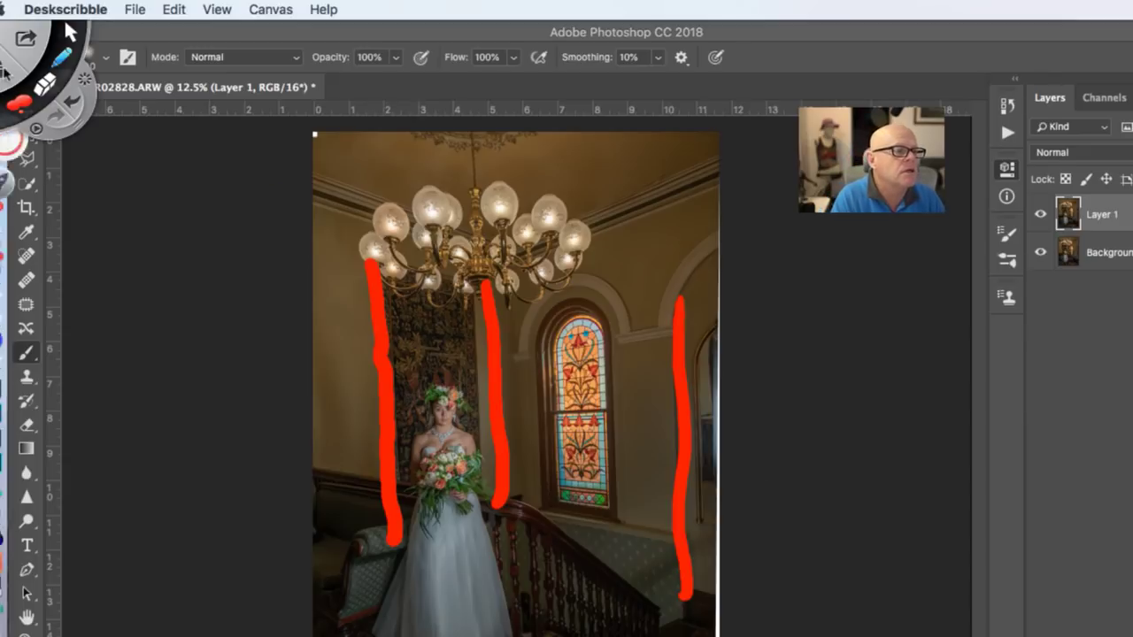
click(35, 128)
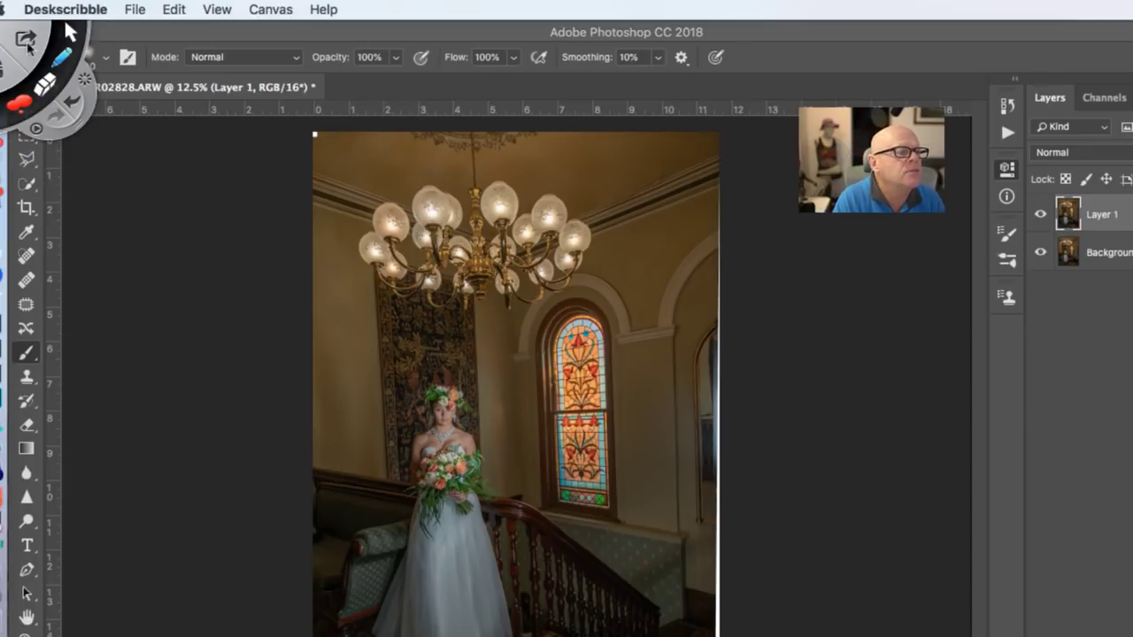
click(71, 33)
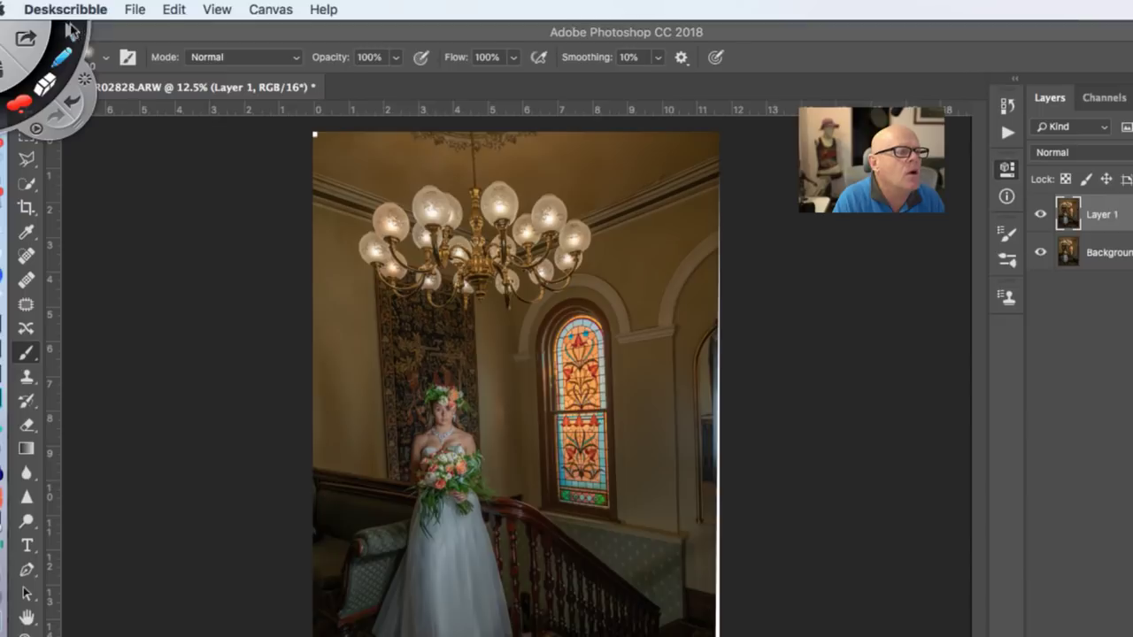
click(341, 35)
Start Edit > Free Transform on Layer 1, with width and height at 100%
click(429, 9)
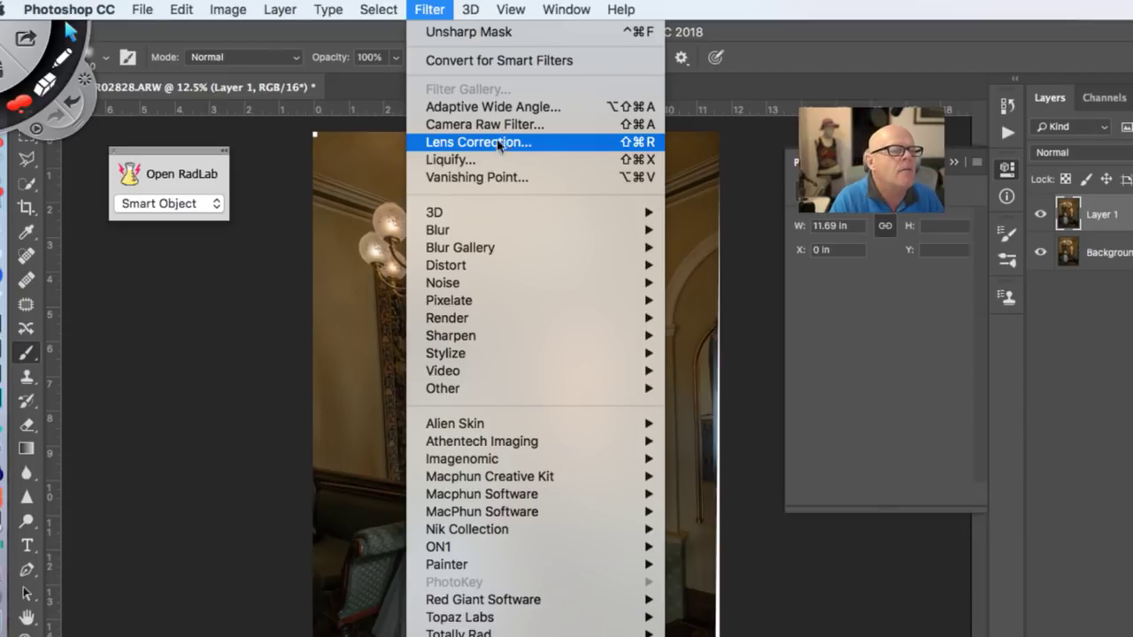
click(267, 319)
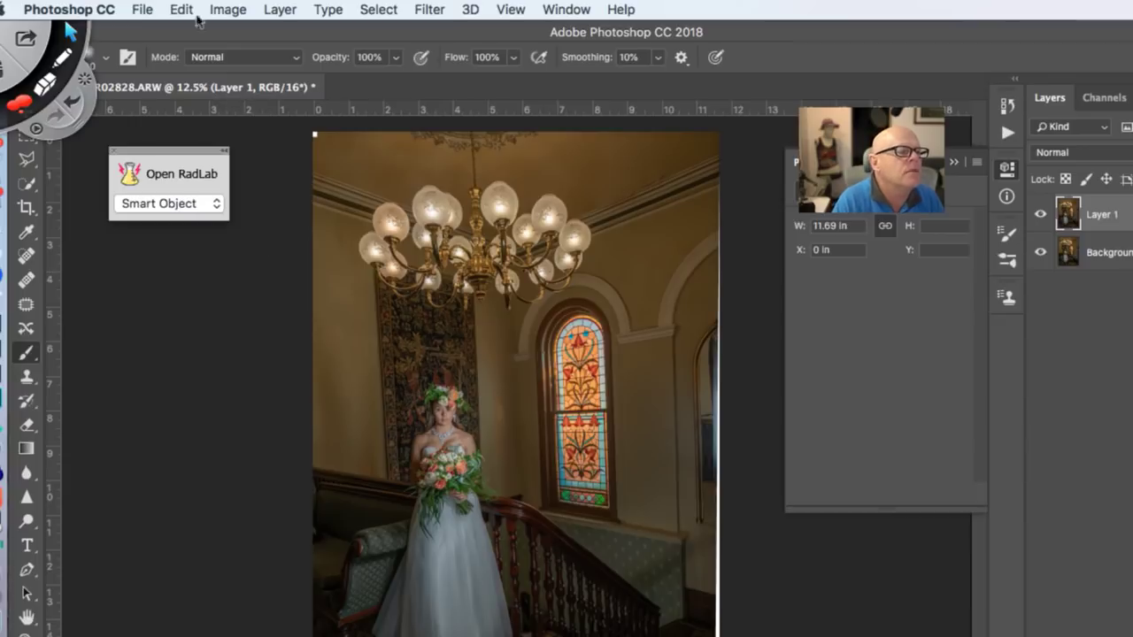
click(180, 10)
click(180, 10)
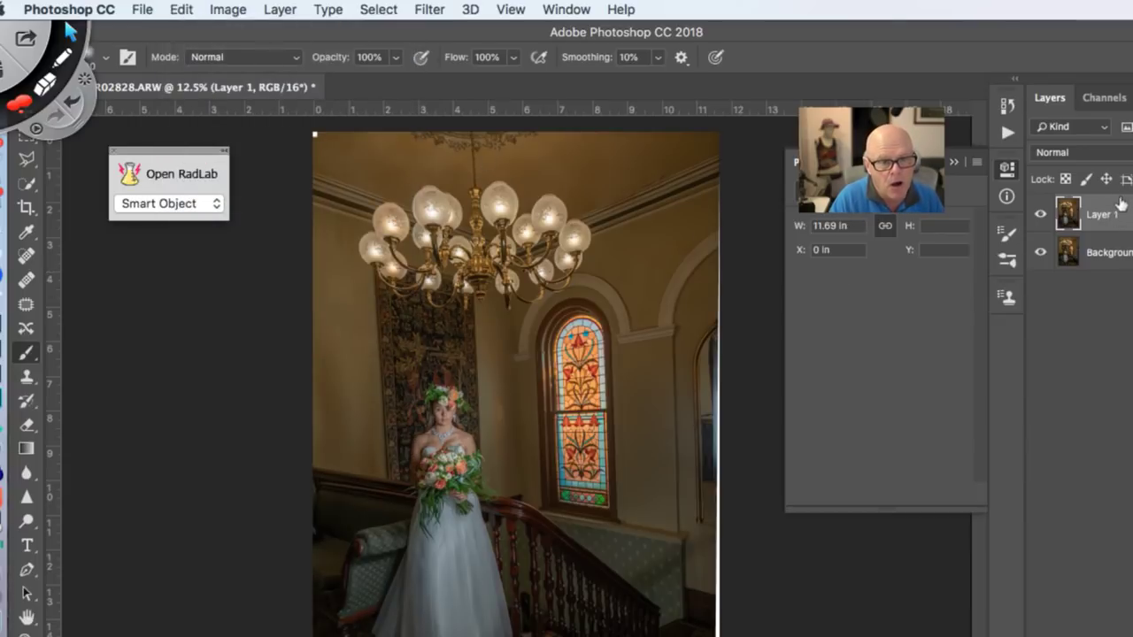
click(177, 9)
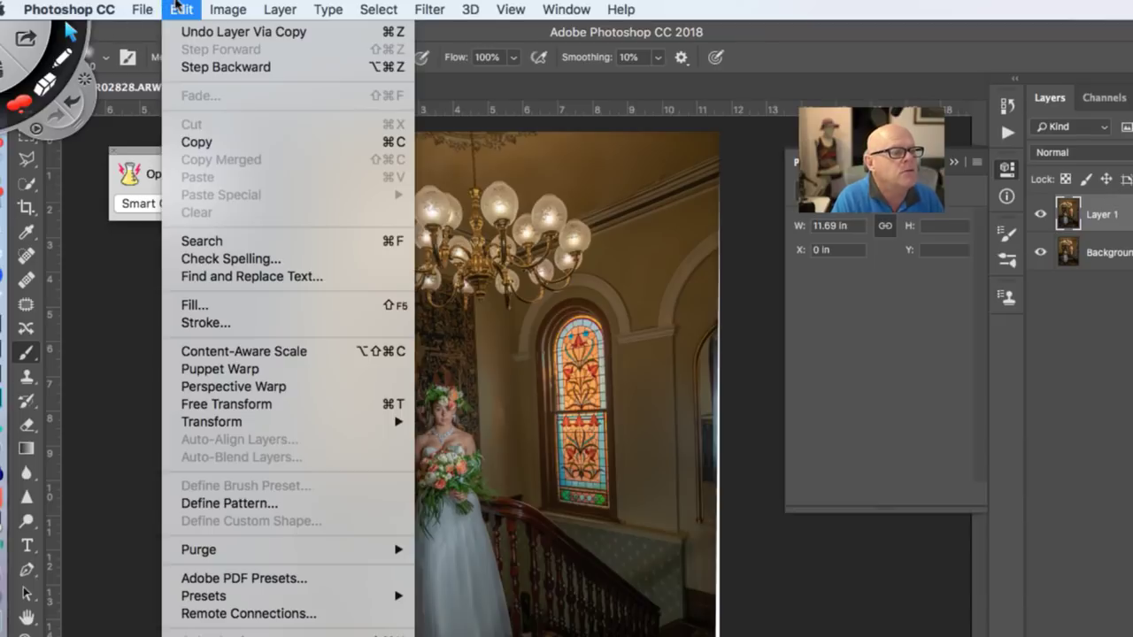
click(297, 403)
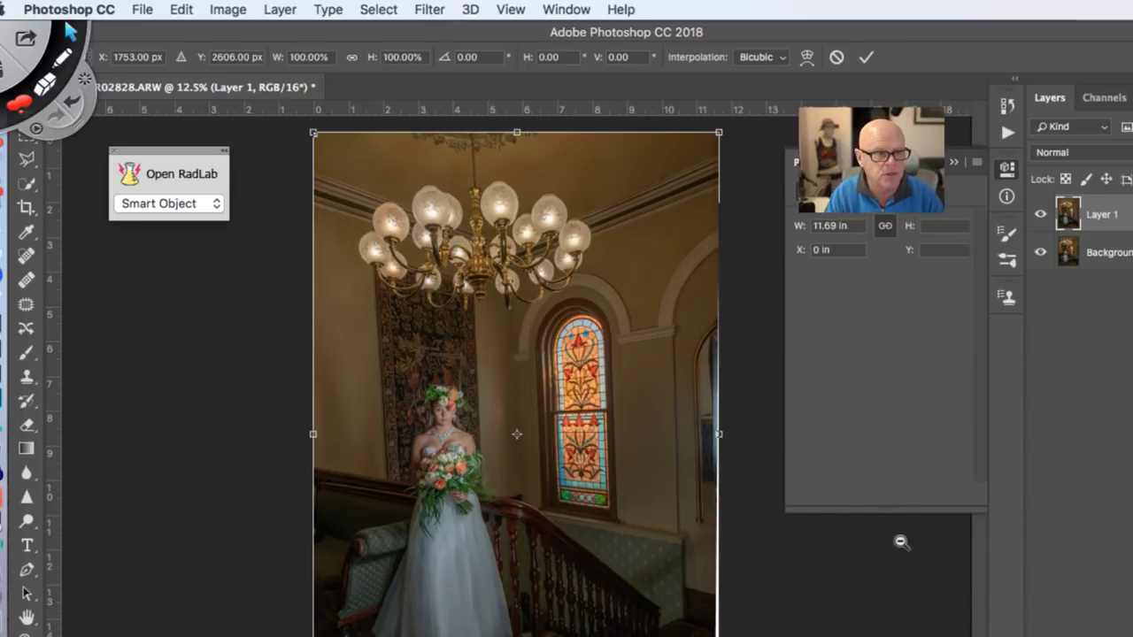
Distort Layer 1's four corners to straighten the verticals (about −3.3° skew, 101.23% width)
alt+click(571, 478)
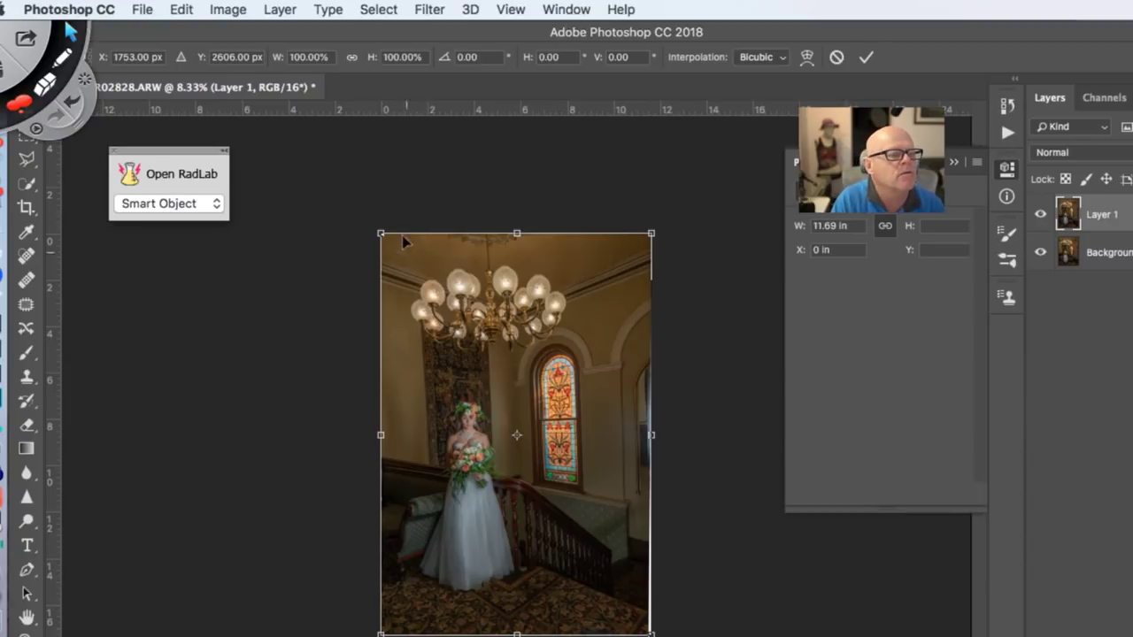
drag(381, 226, 394, 234)
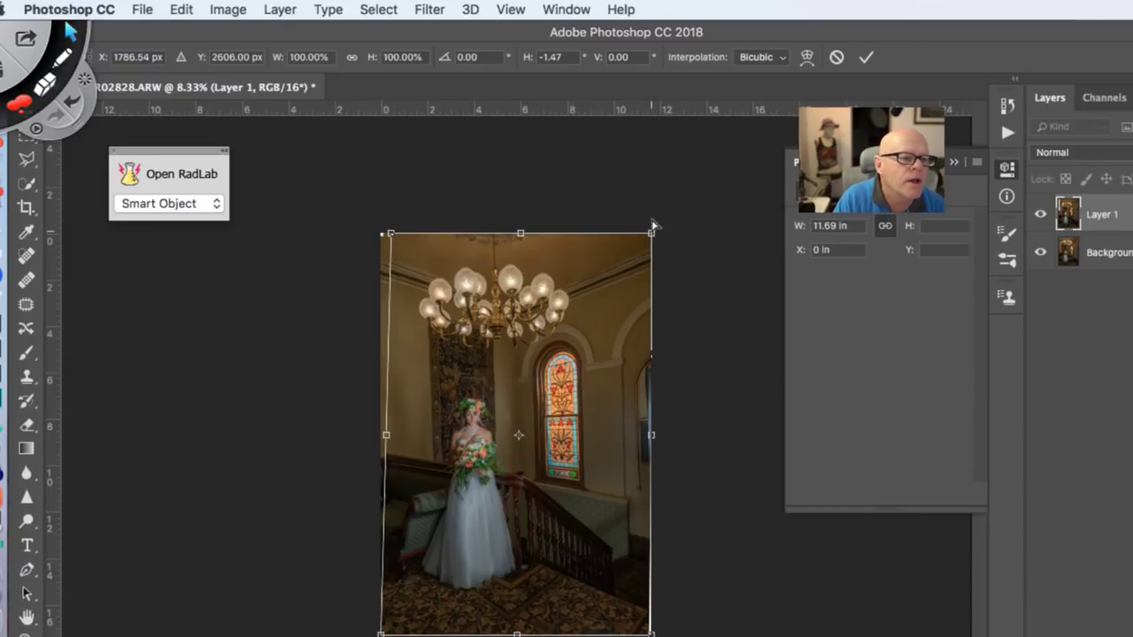
drag(655, 233, 663, 233)
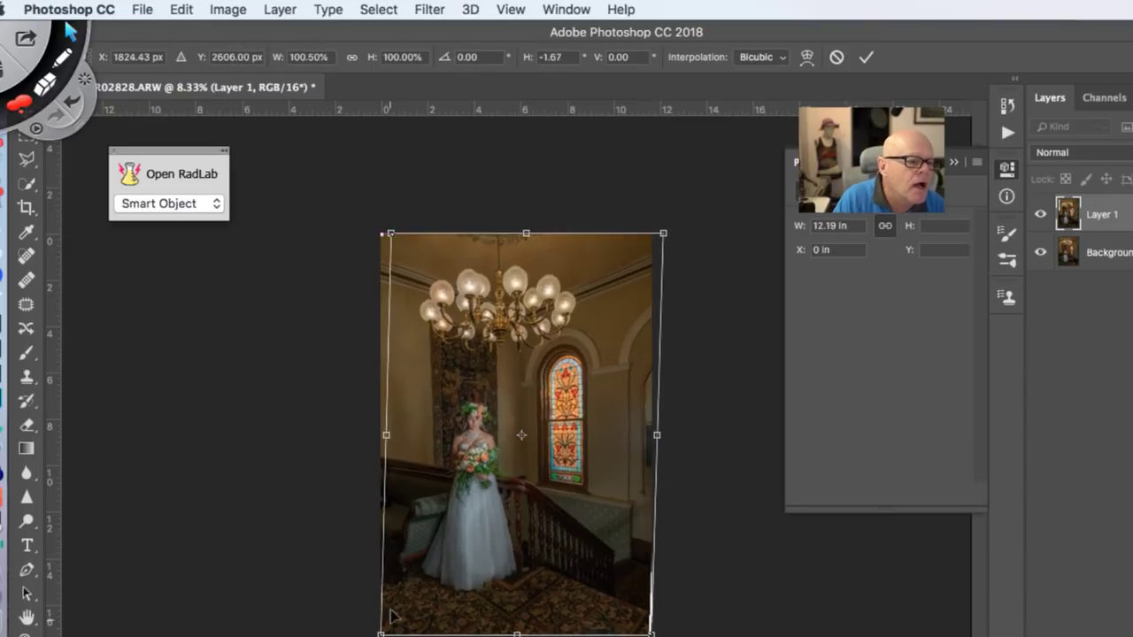
drag(384, 623, 368, 632)
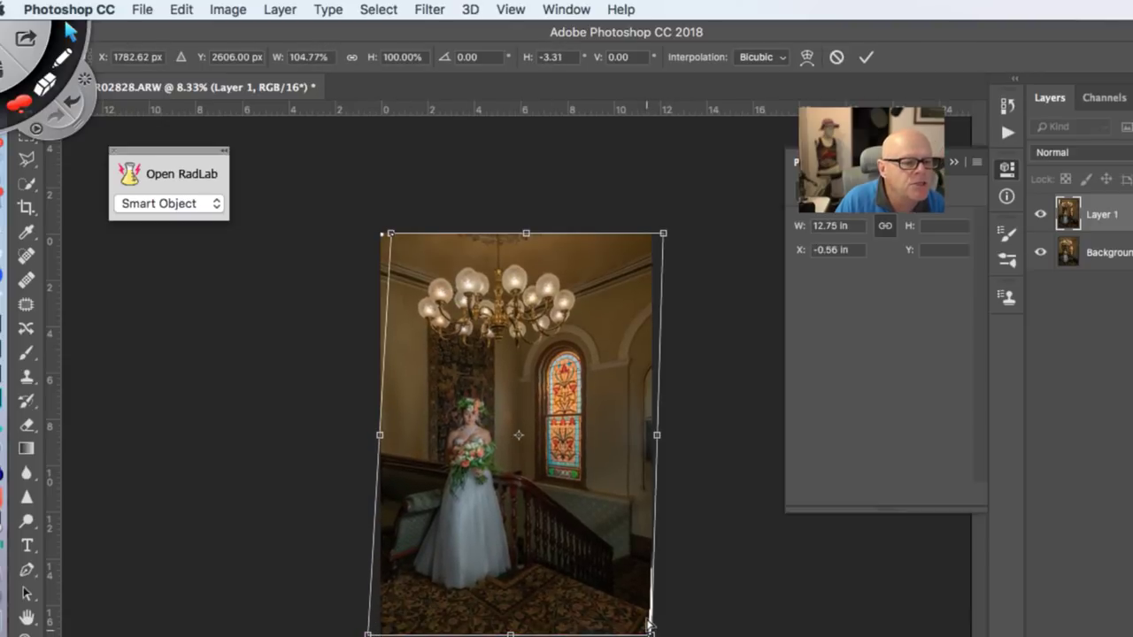
drag(646, 624, 642, 627)
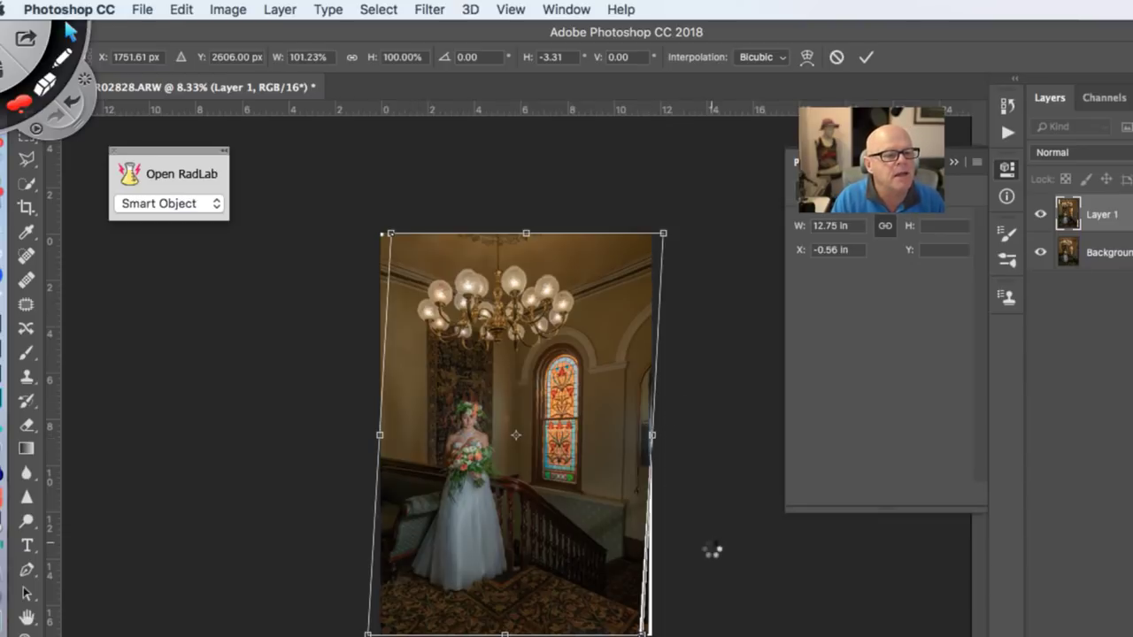
Commit the straightening, compare Layer 1 against the original, then stamp visible layers into Layer 2
key(b)
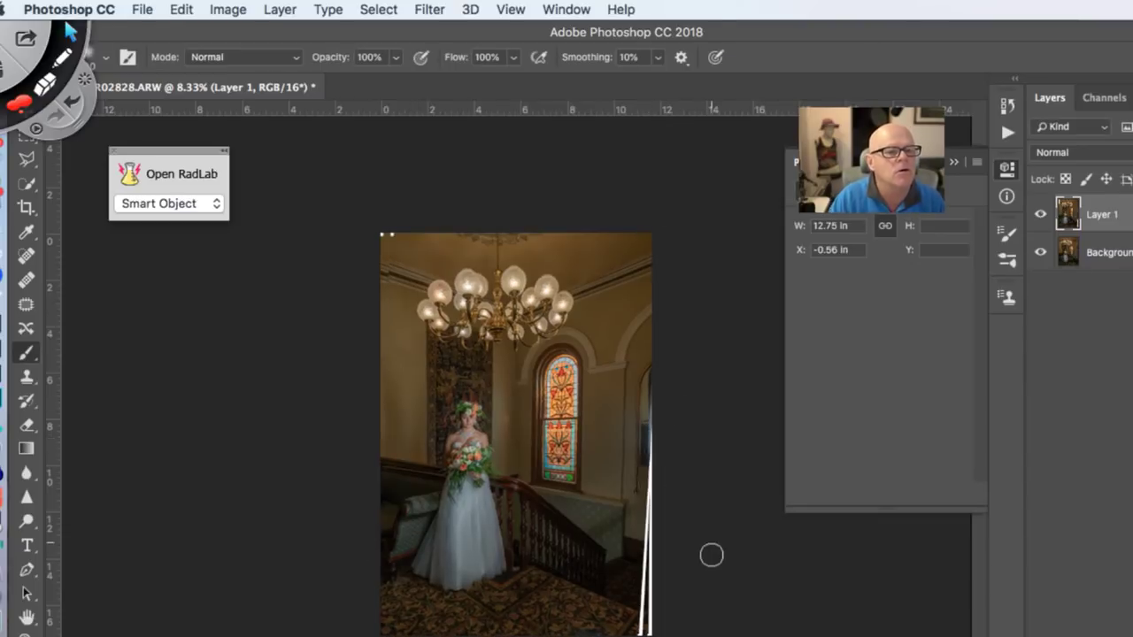
click(1040, 212)
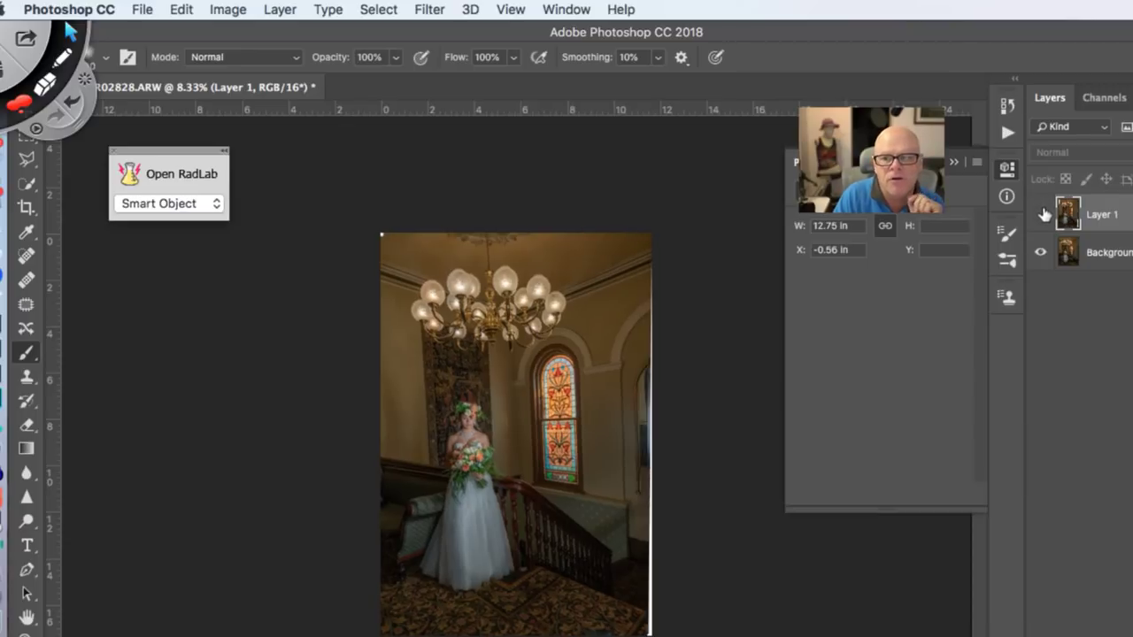
click(1041, 213)
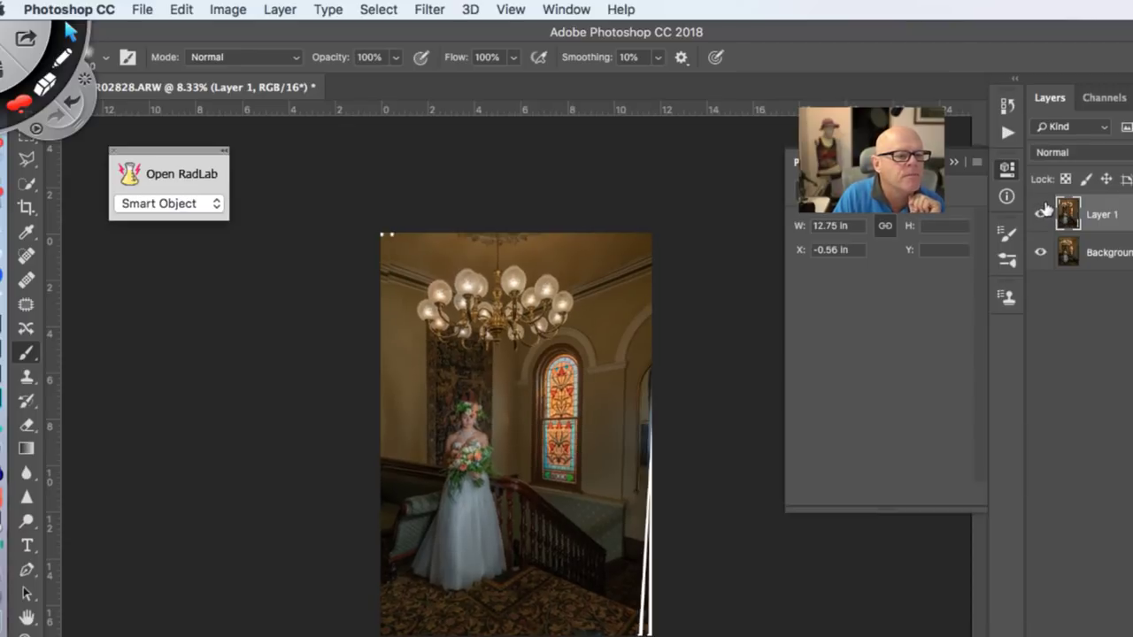
click(1041, 213)
click(1042, 212)
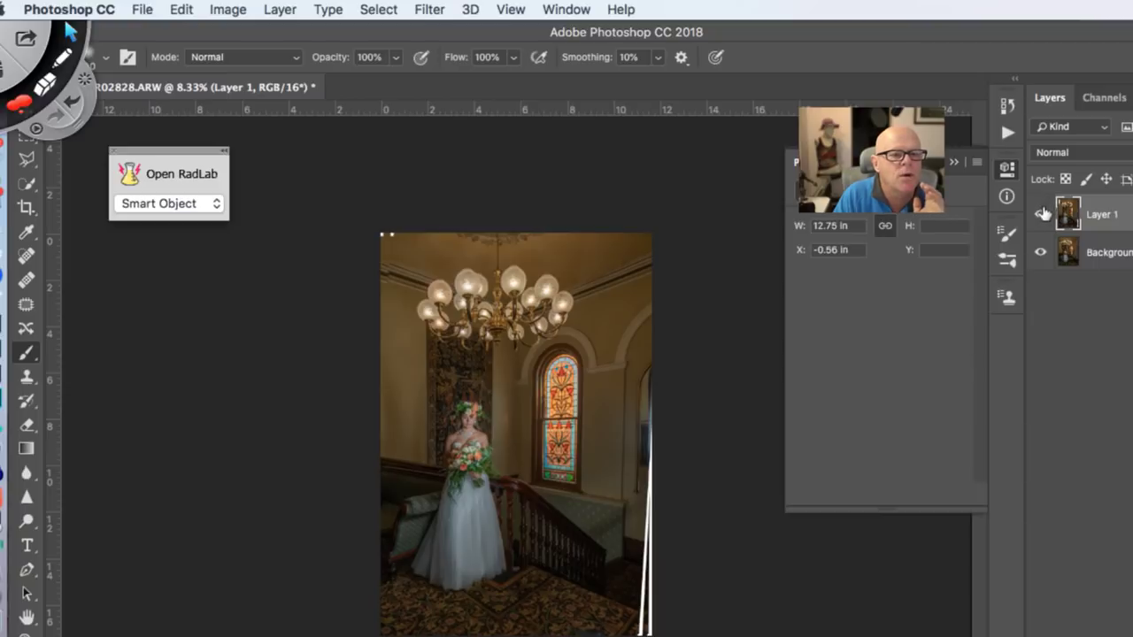
click(1042, 213)
click(1041, 212)
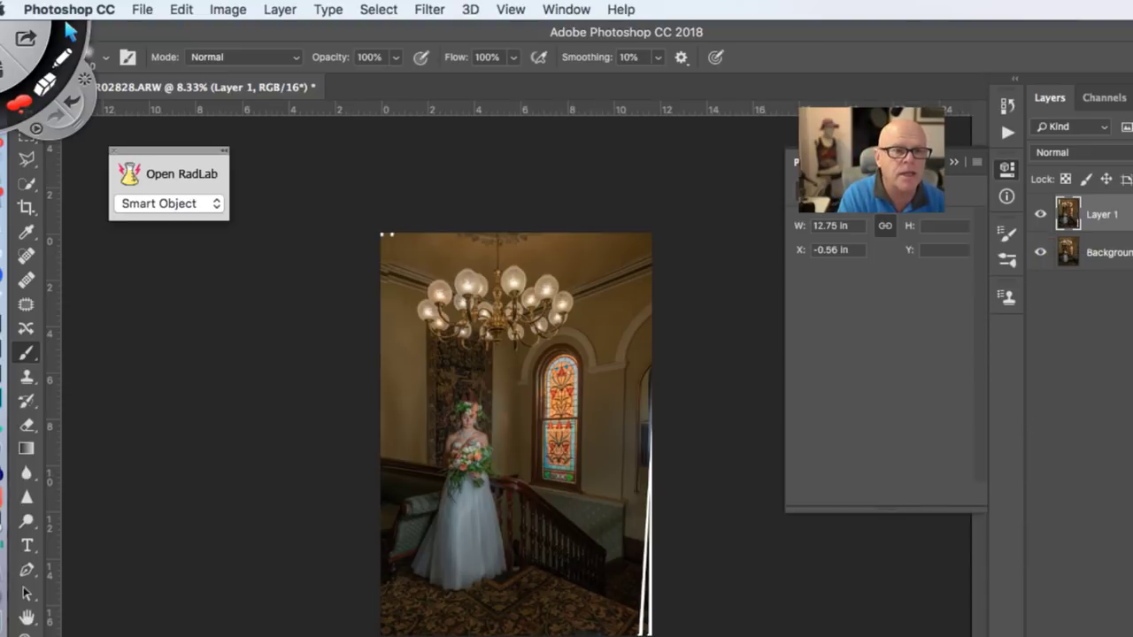
key(super+alt+shift+e)
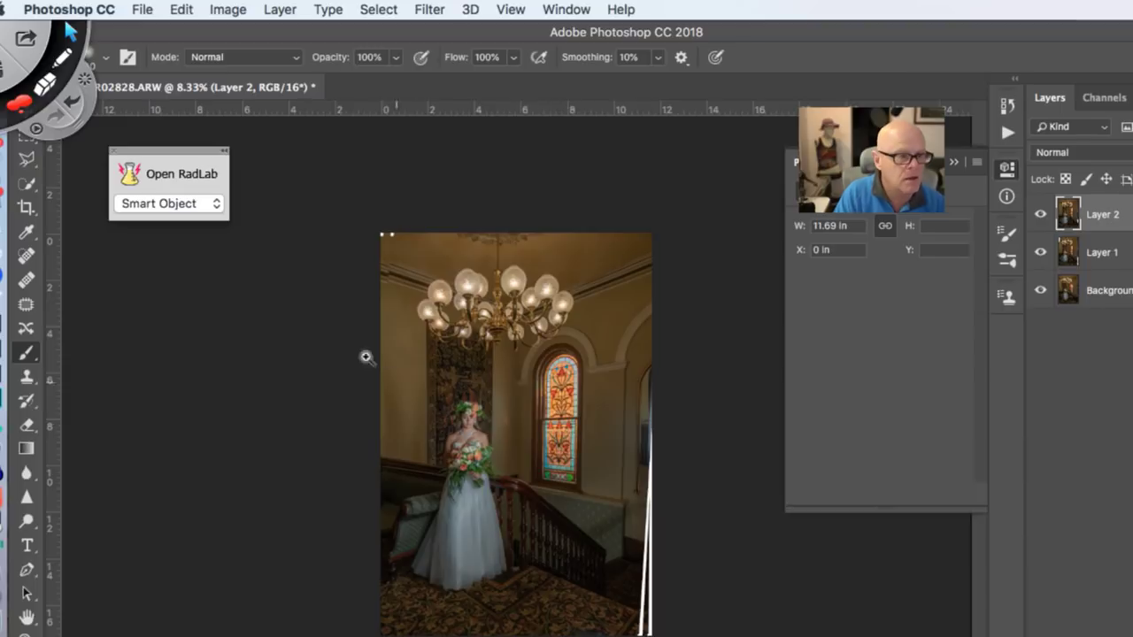
Clone sampled wall texture over the white specks at the top-left corner, then zoom back out
key(super+equal)
key(super+equal)
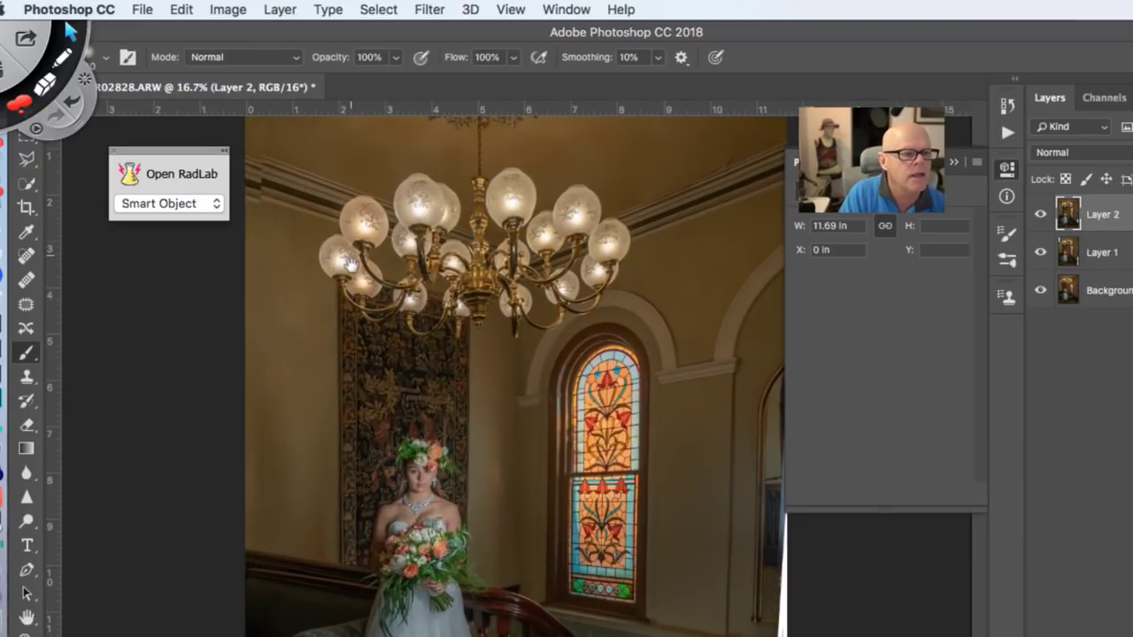
scroll(469, 403, up, 5)
scroll(469, 402, left, 5)
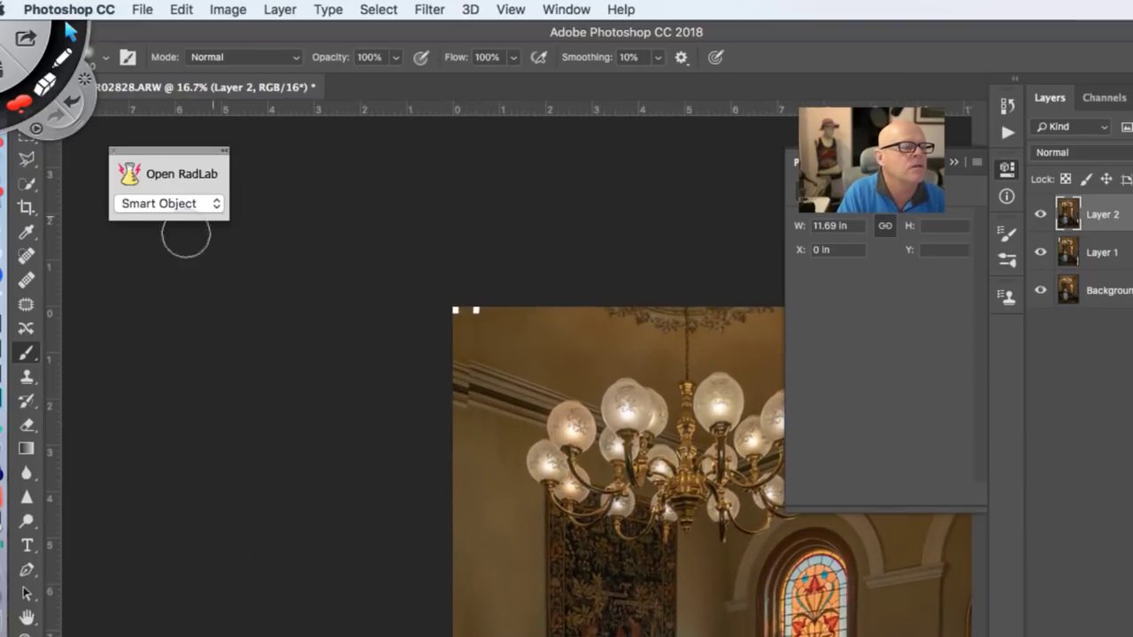
click(27, 376)
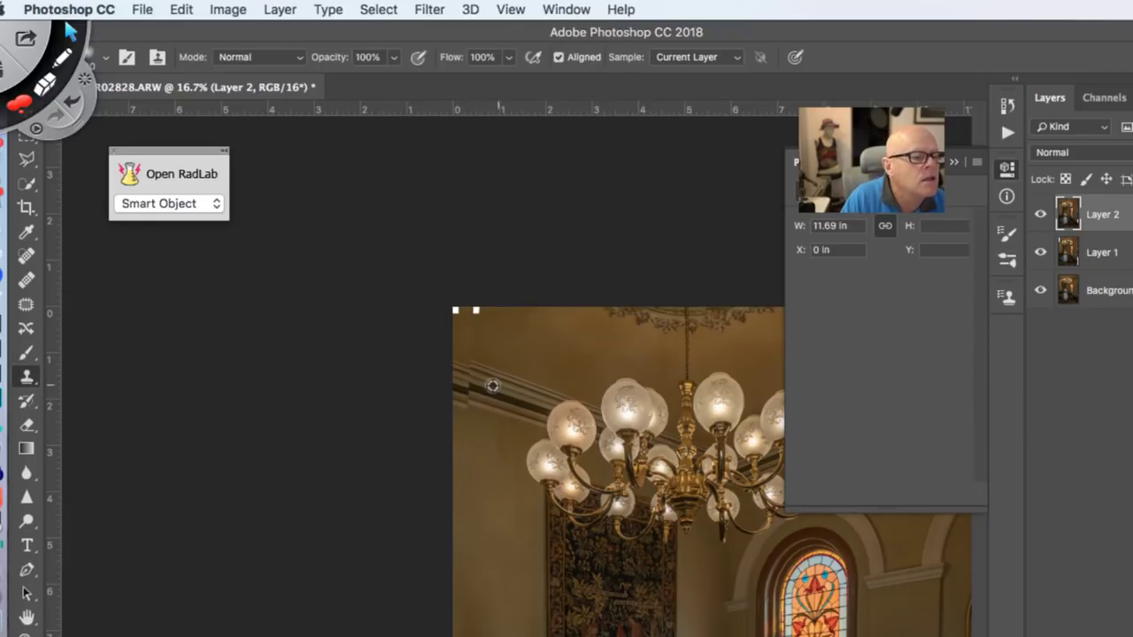
alt+click(489, 395)
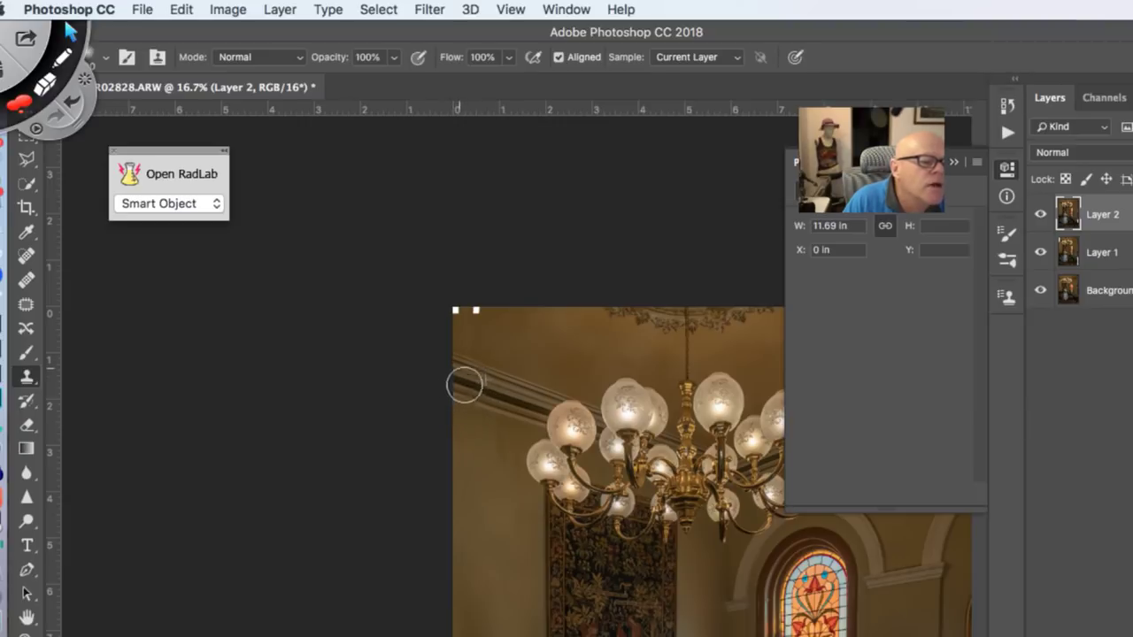
mouse_move(480, 341)
mouse_down()
mouse_move(463, 324)
mouse_move(458, 338)
mouse_up()
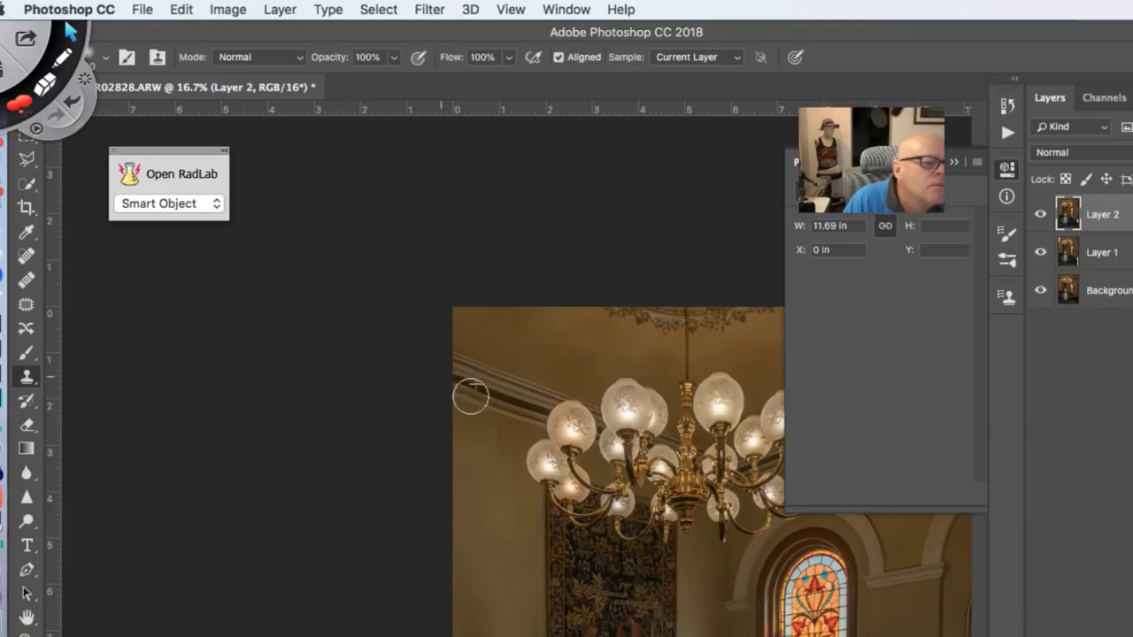
alt+click(517, 397)
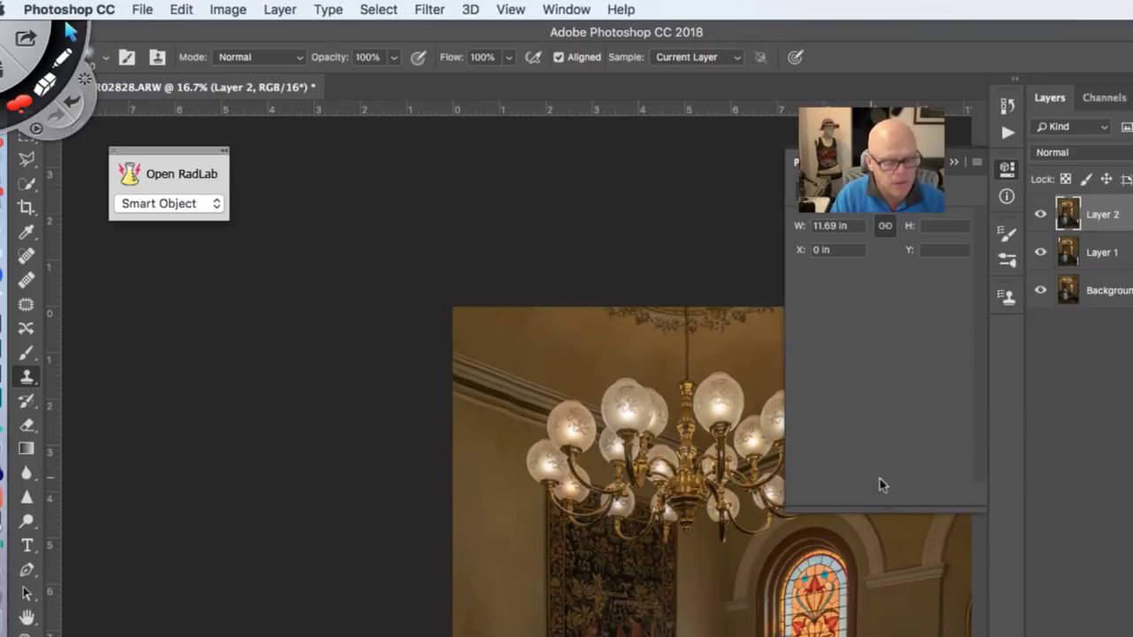
alt+super+click(719, 539)
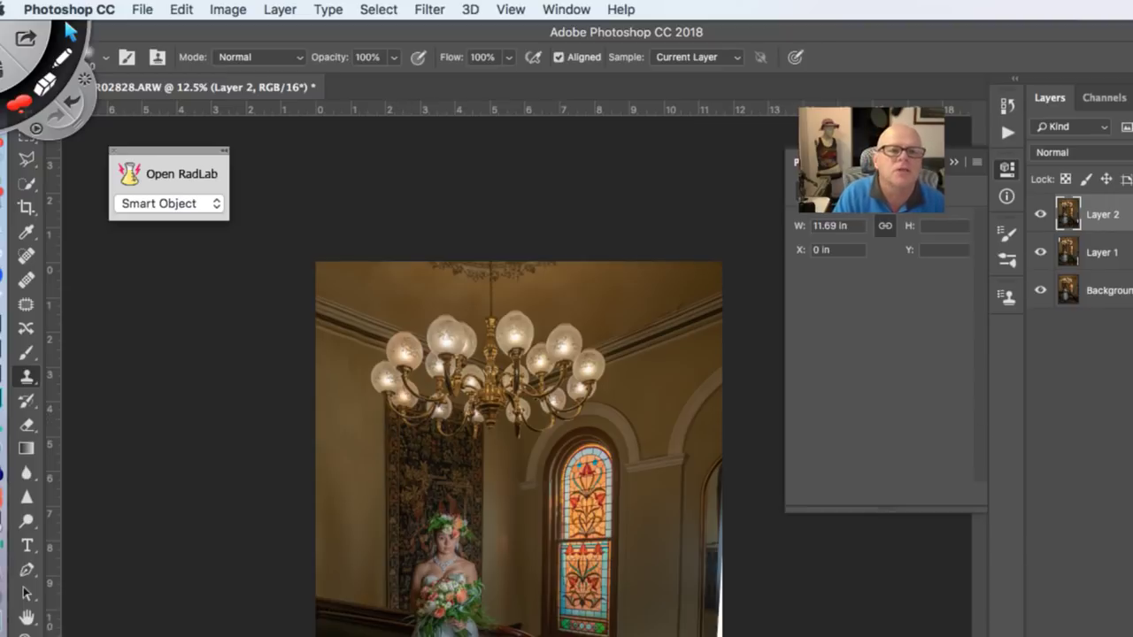
Revert history to the Stamp Visible state, discarding every clone stroke, and close the History panel
click(1008, 106)
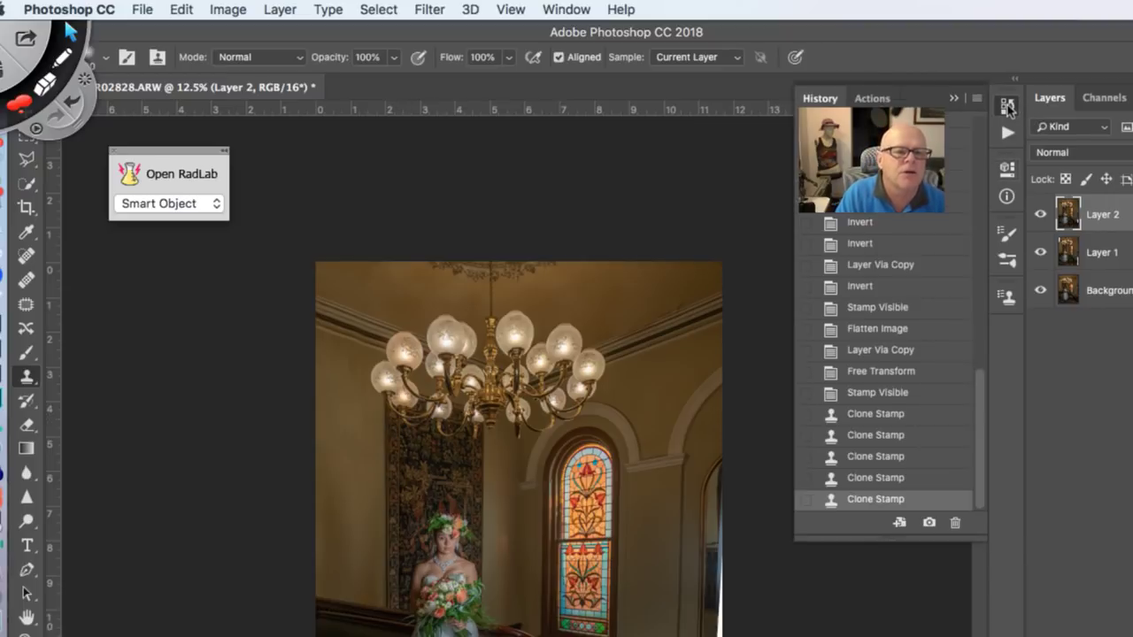
click(876, 477)
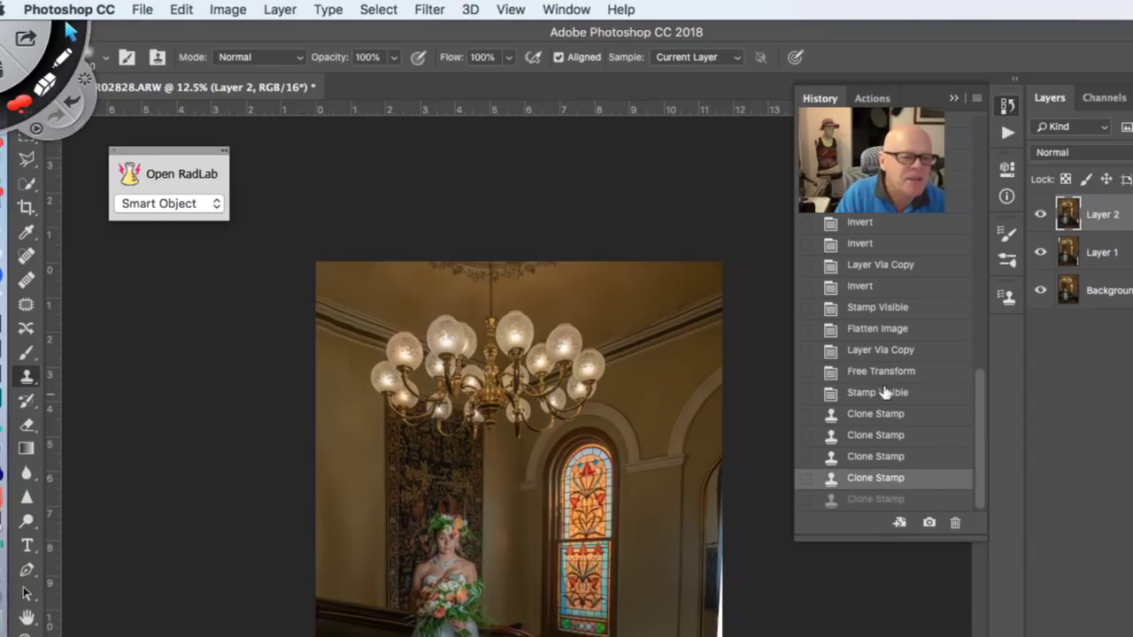
click(883, 392)
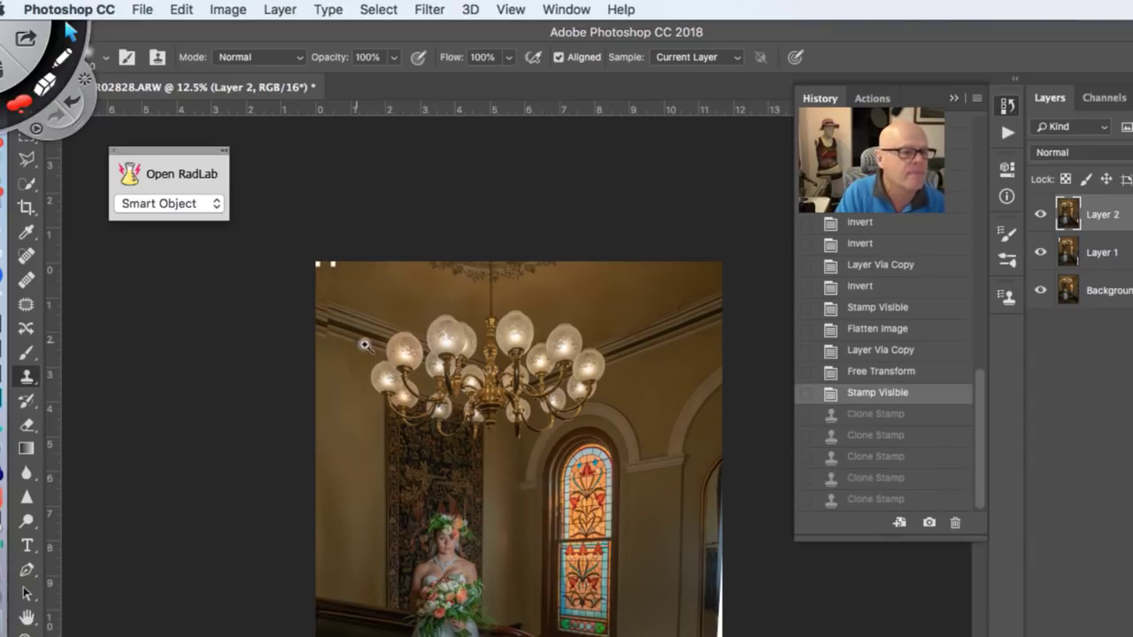
click(955, 99)
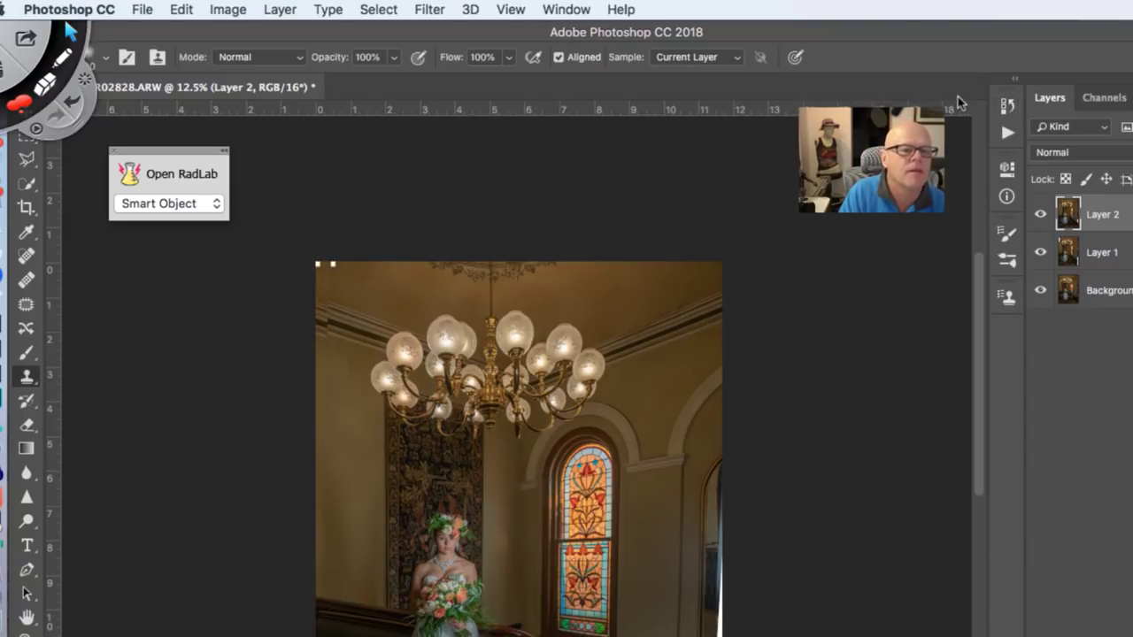
Inspect the lower part of the photo up close, zoom back out, and switch to Wirecast
super+click(356, 334)
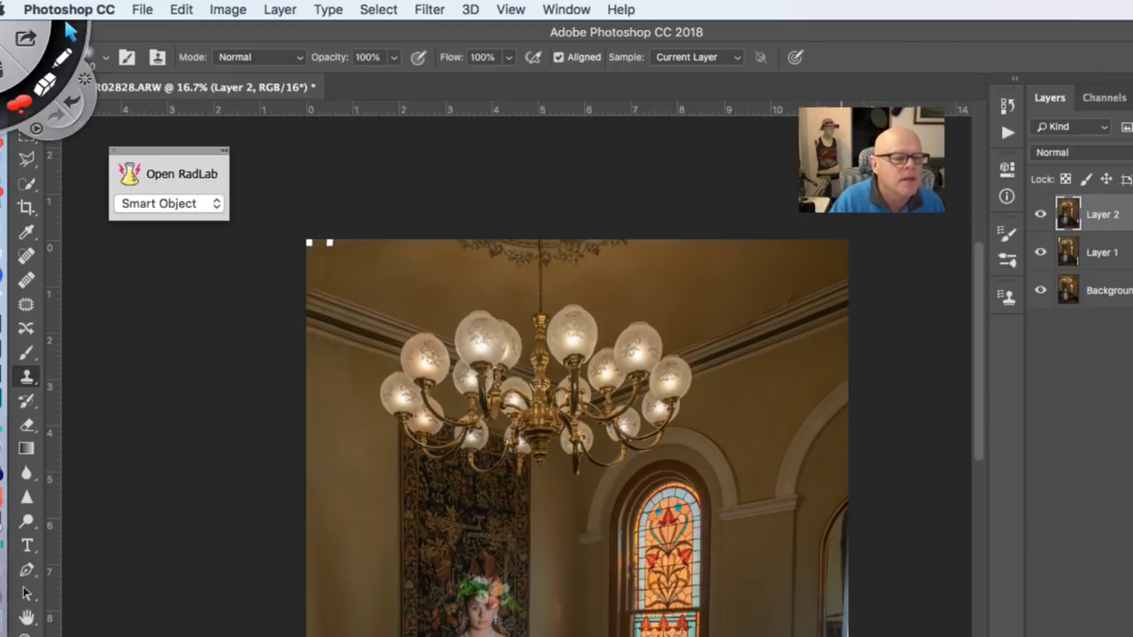
drag(748, 554, 734, 610)
key(super+r)
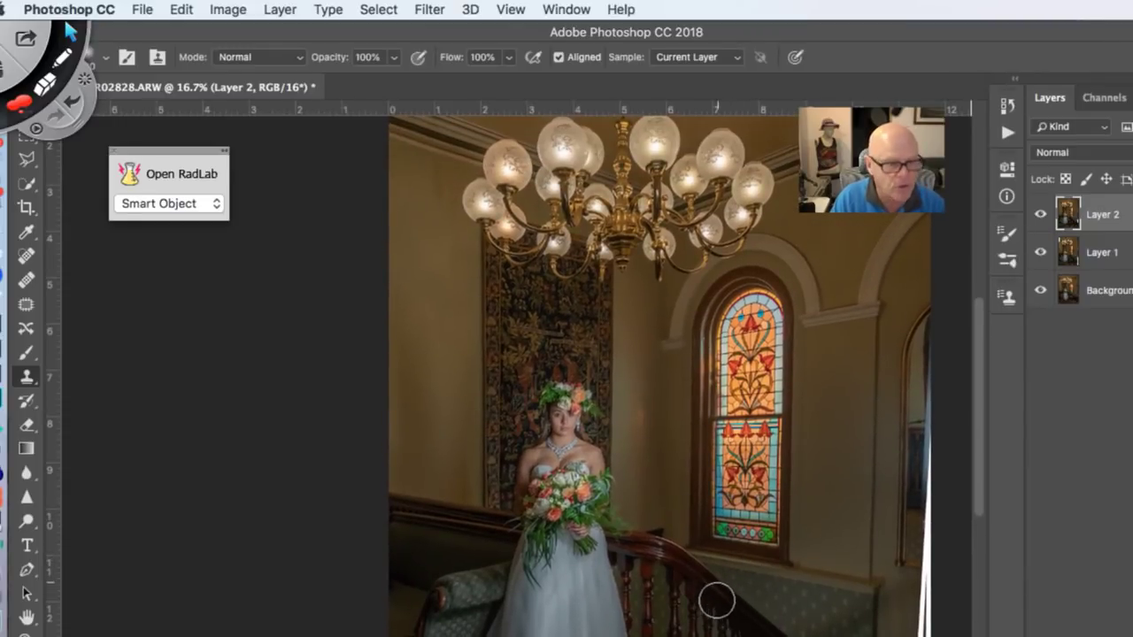
alt+click(666, 539)
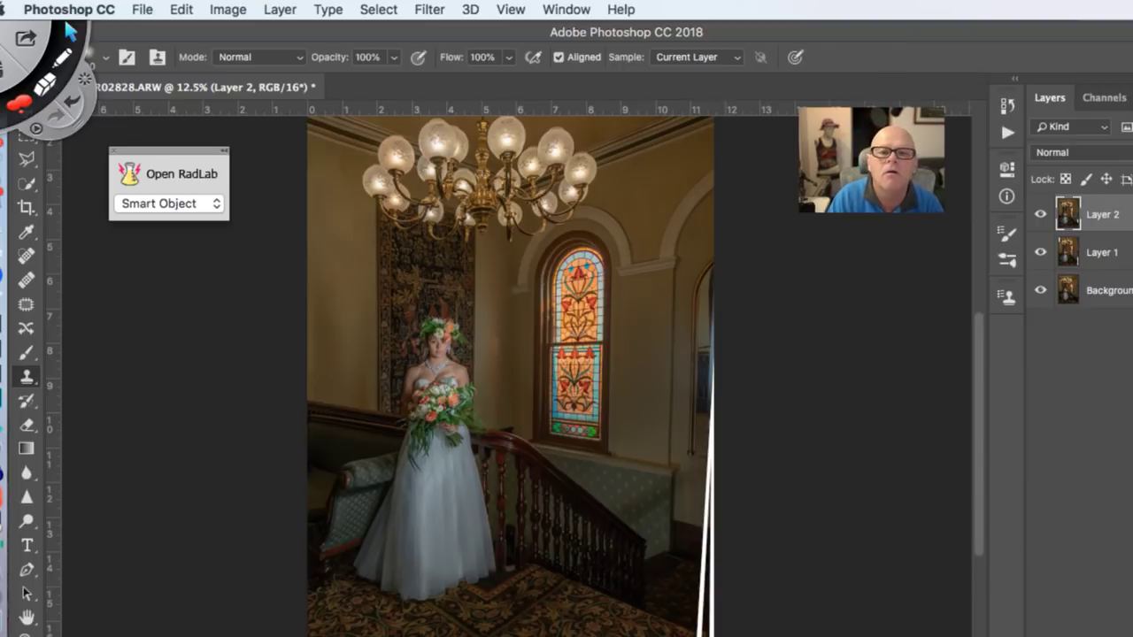
key(super+Tab)
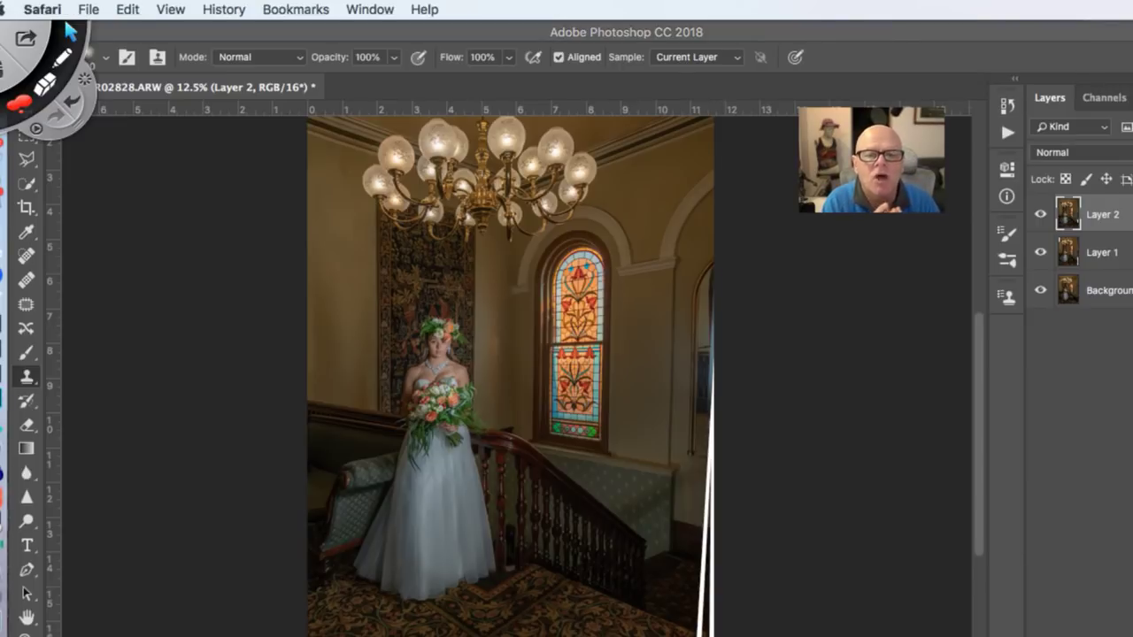
key(super+Tab)
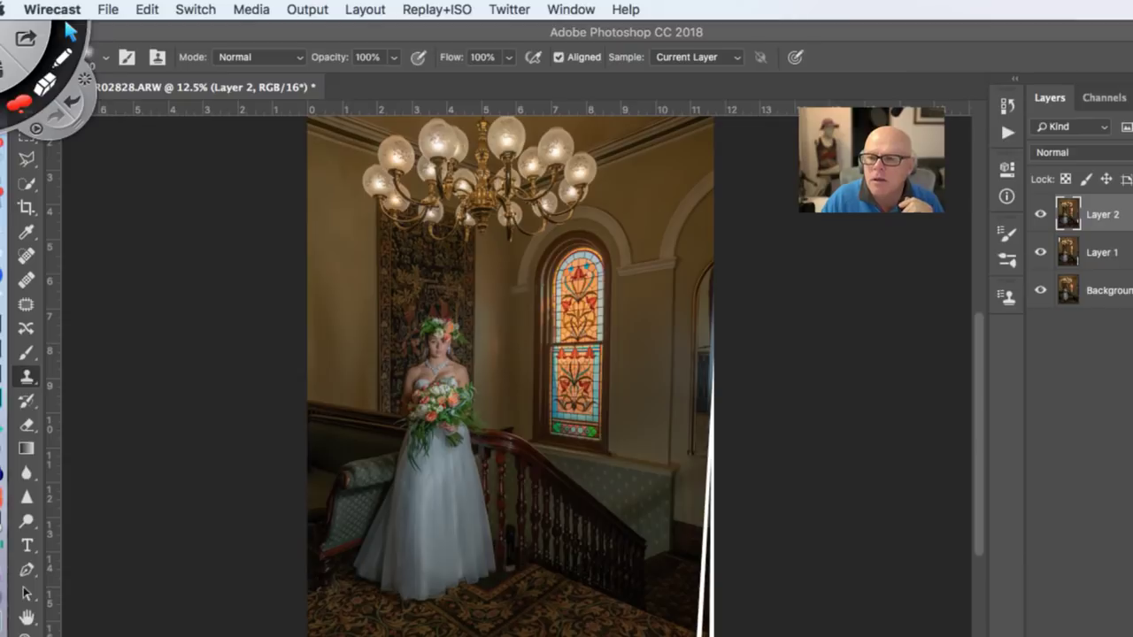
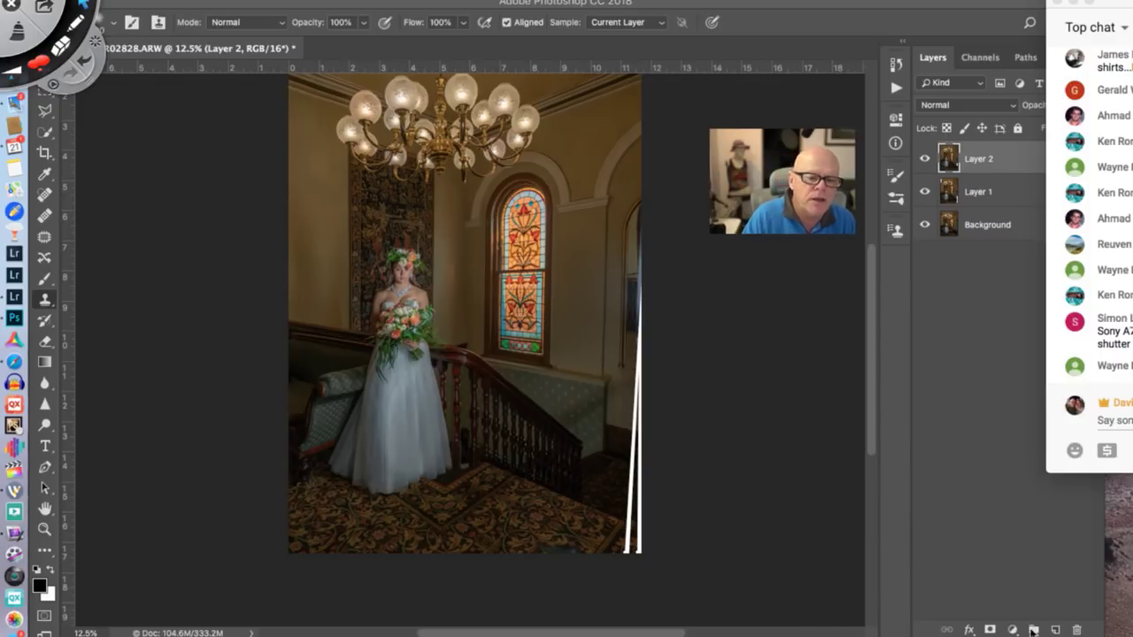
Add a Curves adjustment layer over Layer 2 and drag on the photo to lower the curve slightly
click(1030, 630)
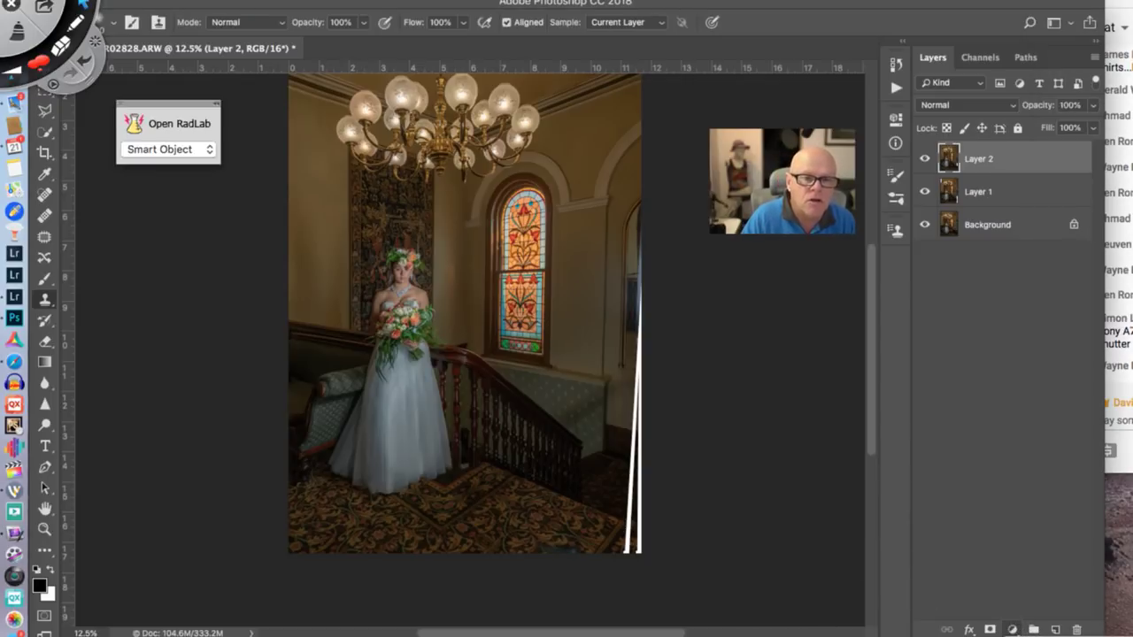
click(1012, 630)
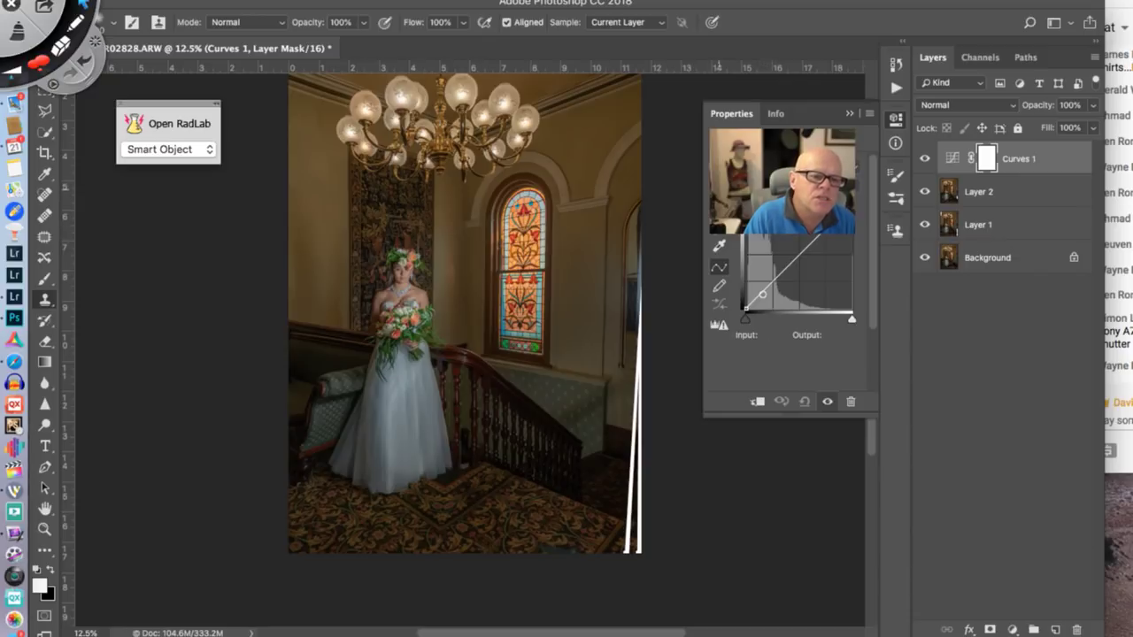
click(718, 266)
drag(594, 305, 596, 302)
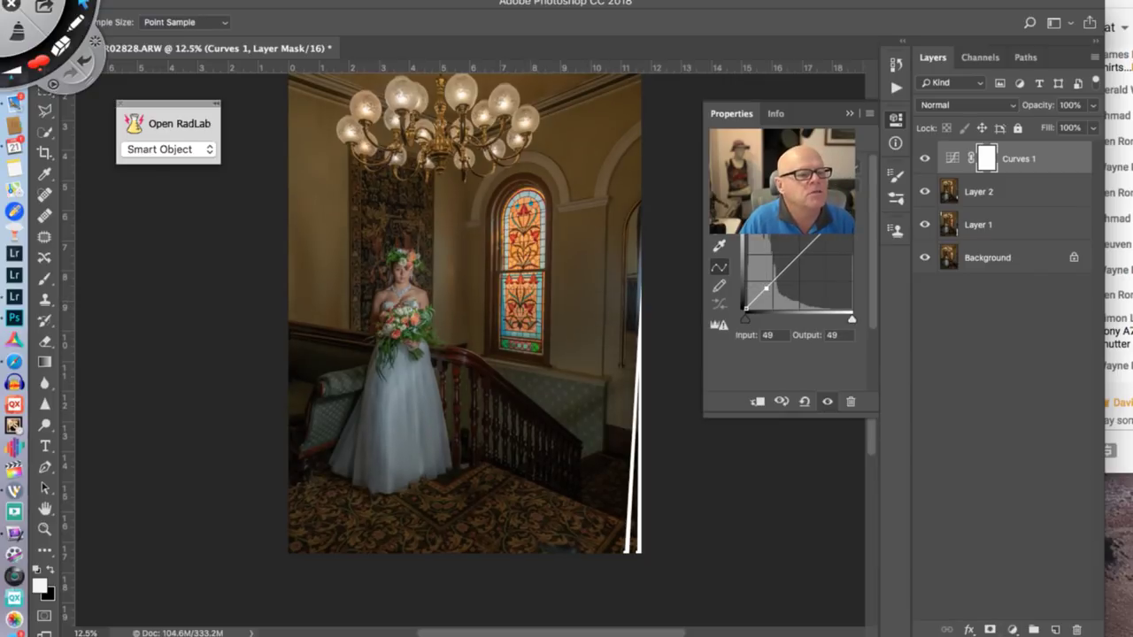
Create Layer 3 in Soft Light mode, filled with 50% grey, above Curves 1
click(1093, 58)
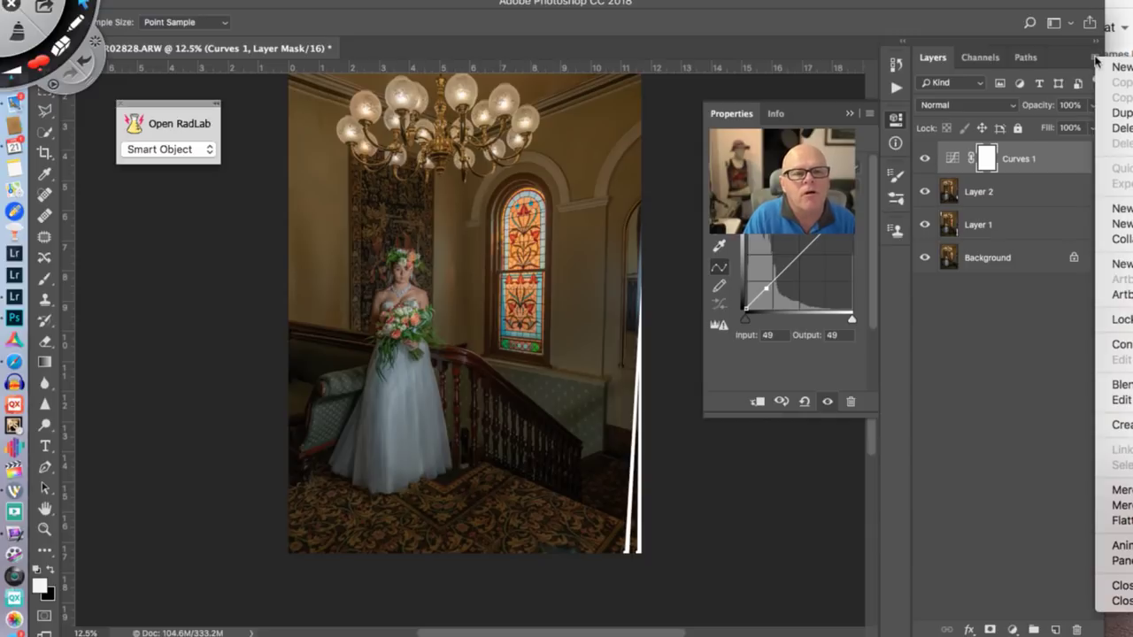
key(Escape)
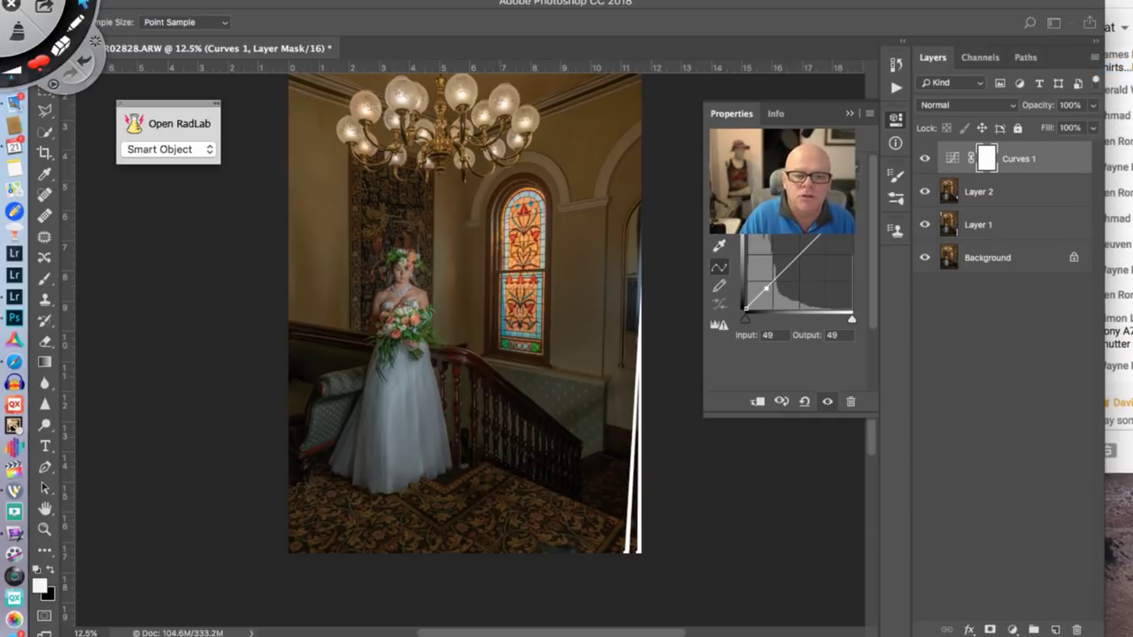
key(super+shift+n)
click(766, 531)
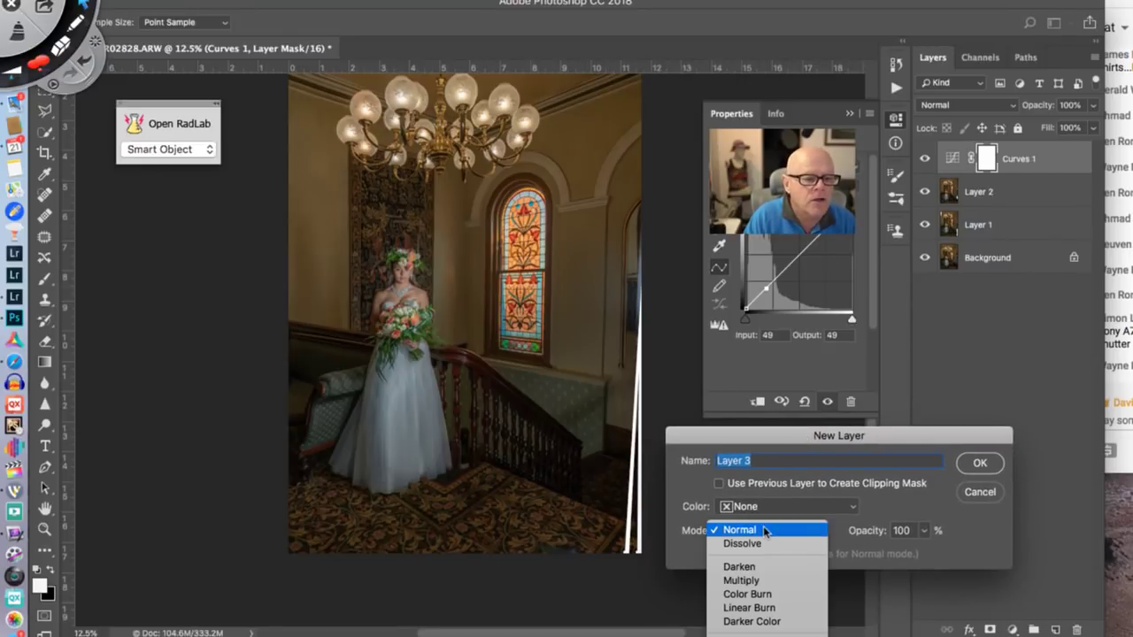
click(714, 572)
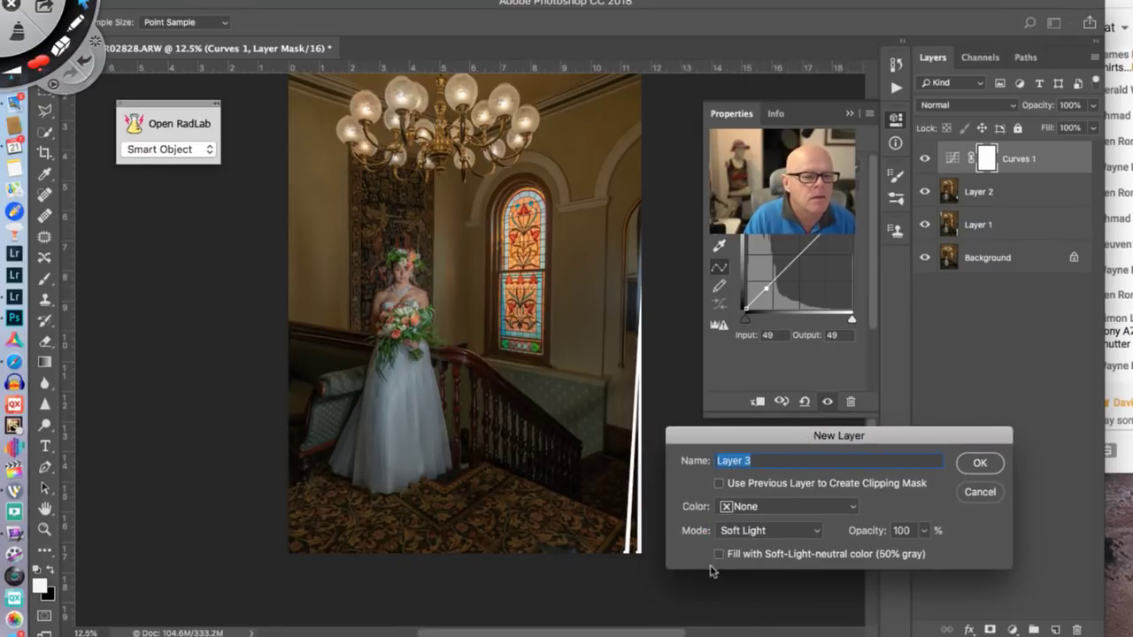
click(979, 463)
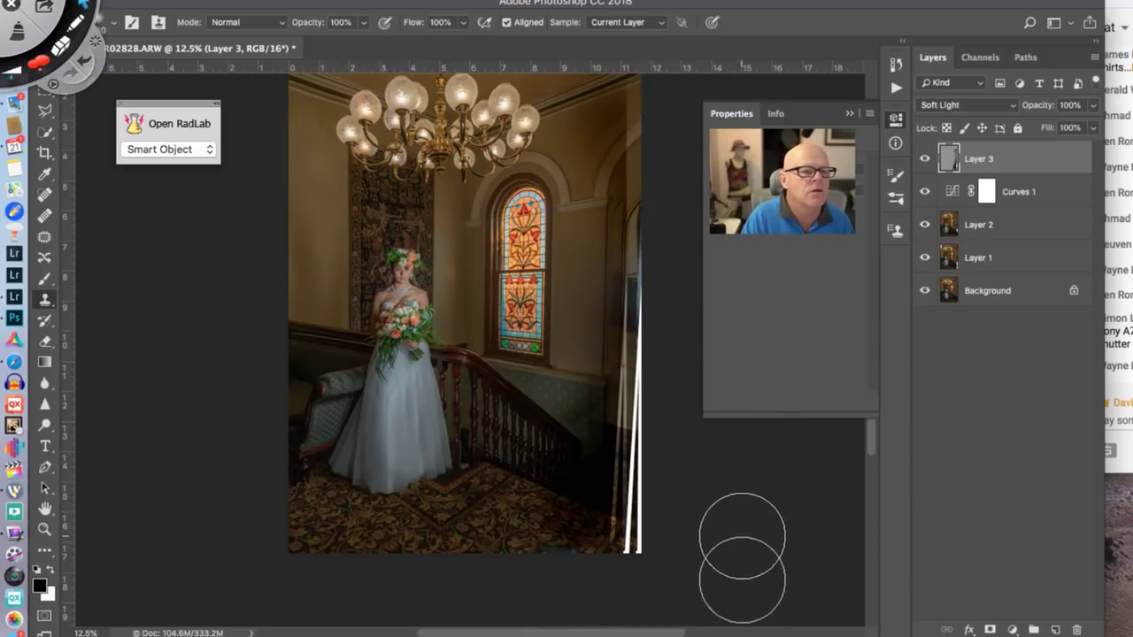
Undo the last wall-edge stroke and set the Brush tool to 55% opacity
key(super+z)
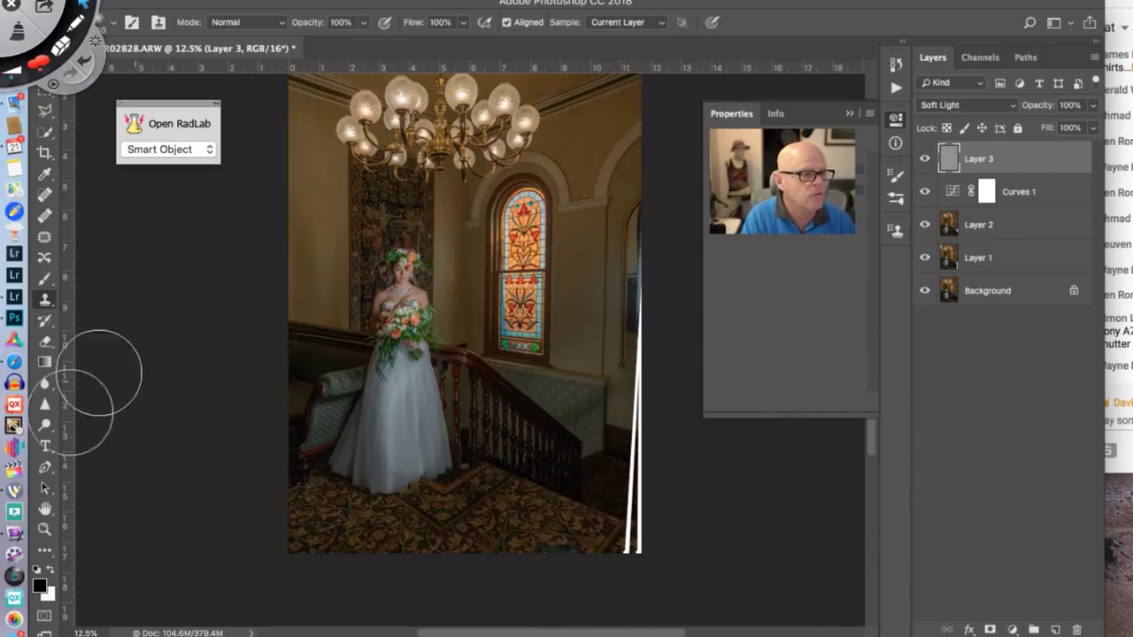
click(45, 278)
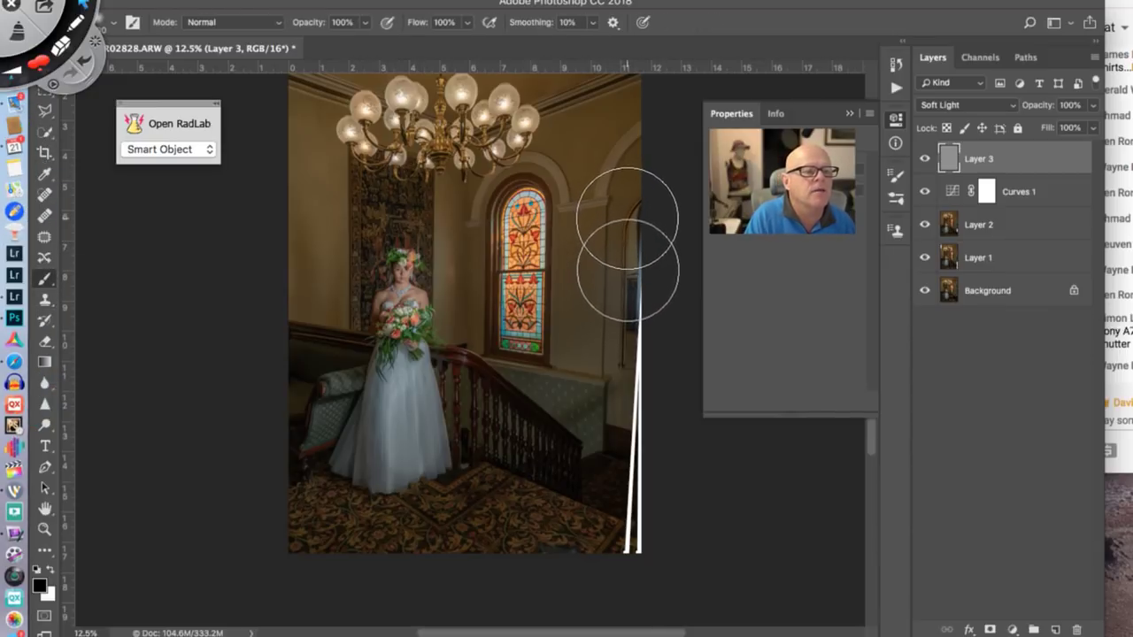
click(362, 25)
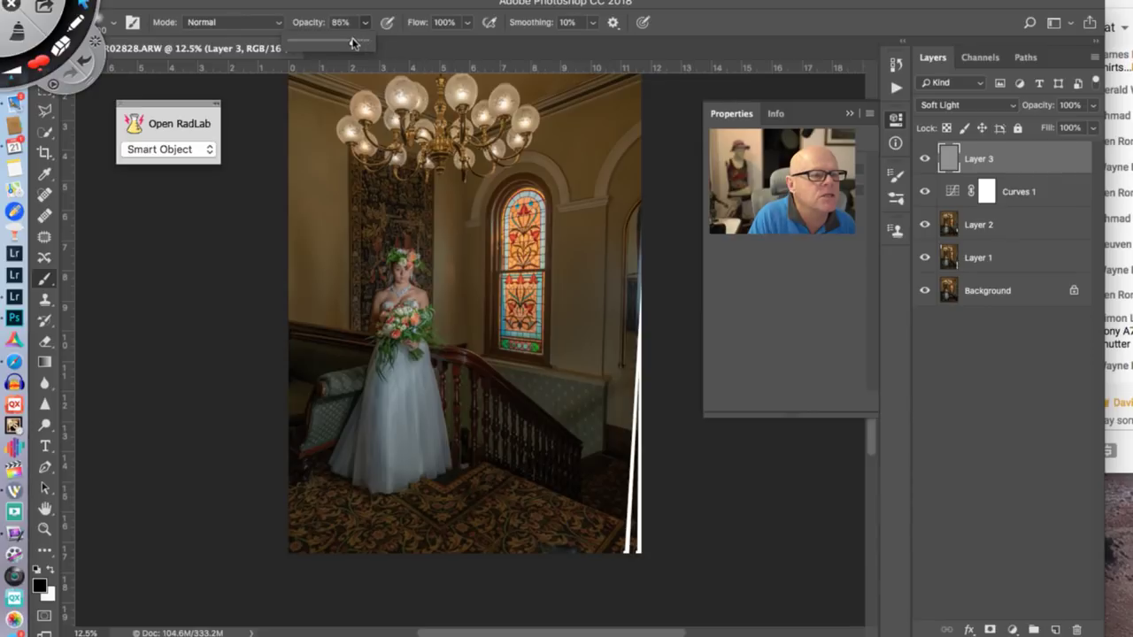
drag(339, 44, 331, 44)
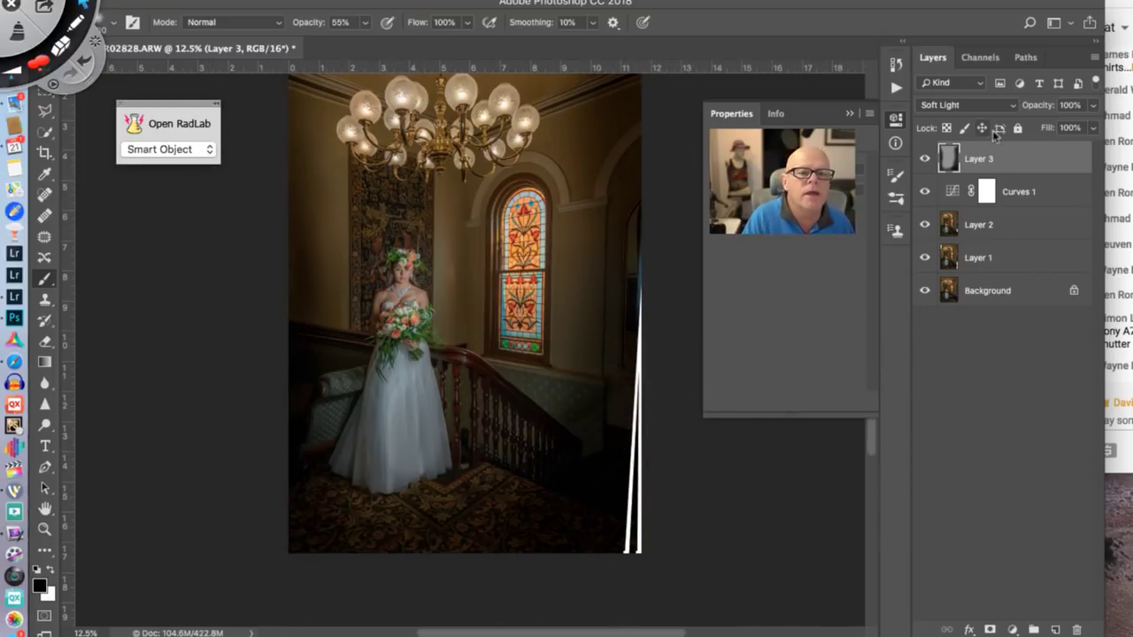
Lower Layer 3's opacity to 53%
drag(1042, 104, 1016, 105)
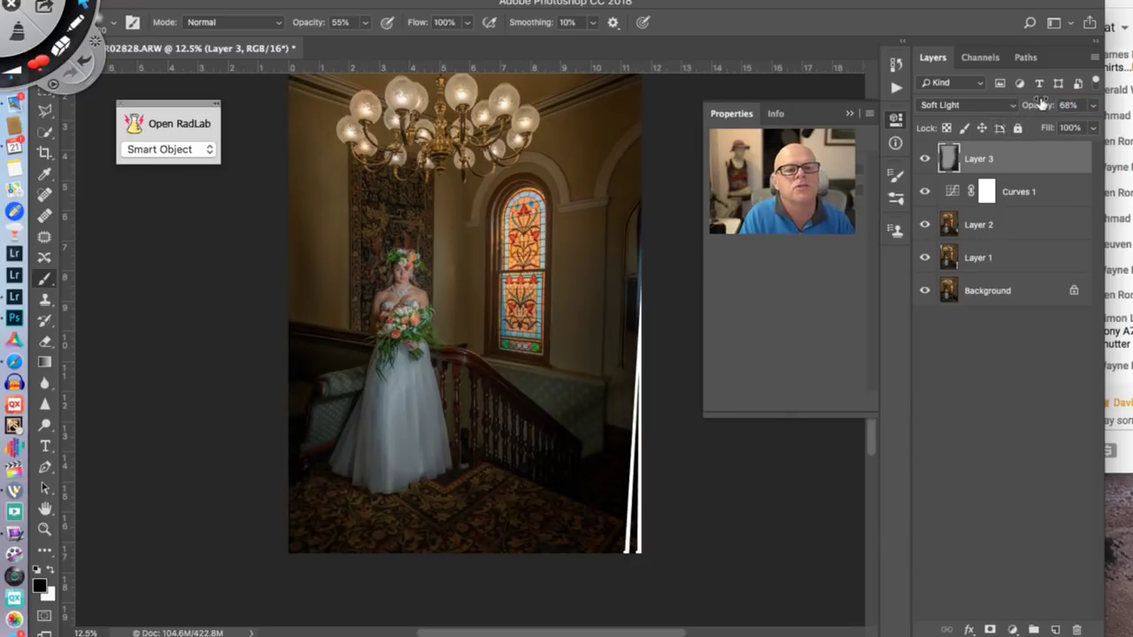
drag(1029, 104, 1030, 106)
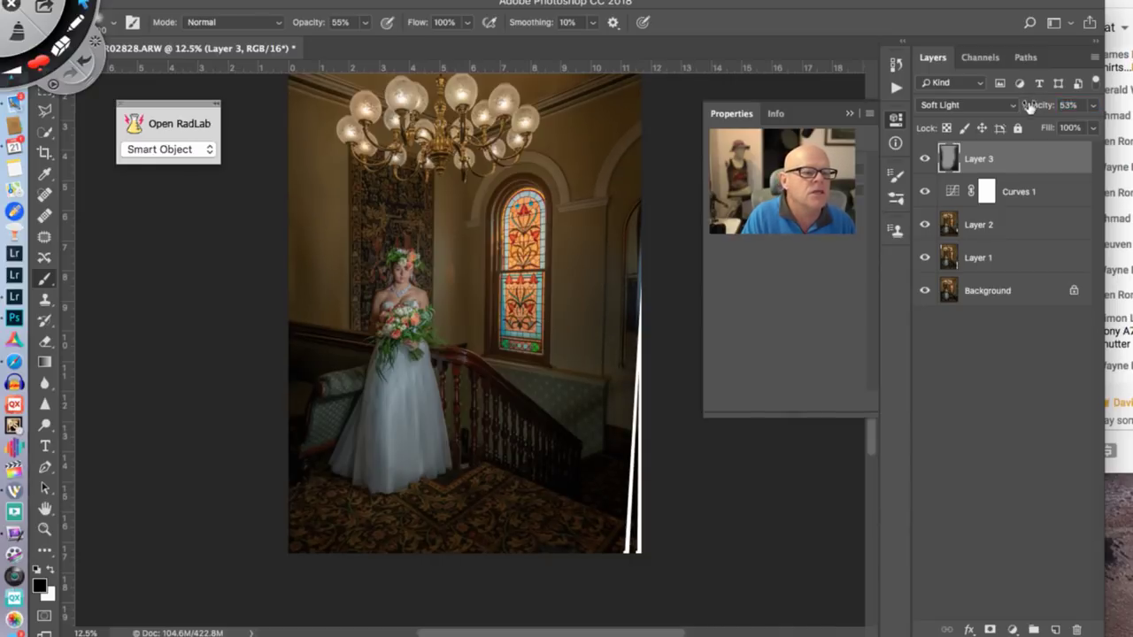
click(1094, 58)
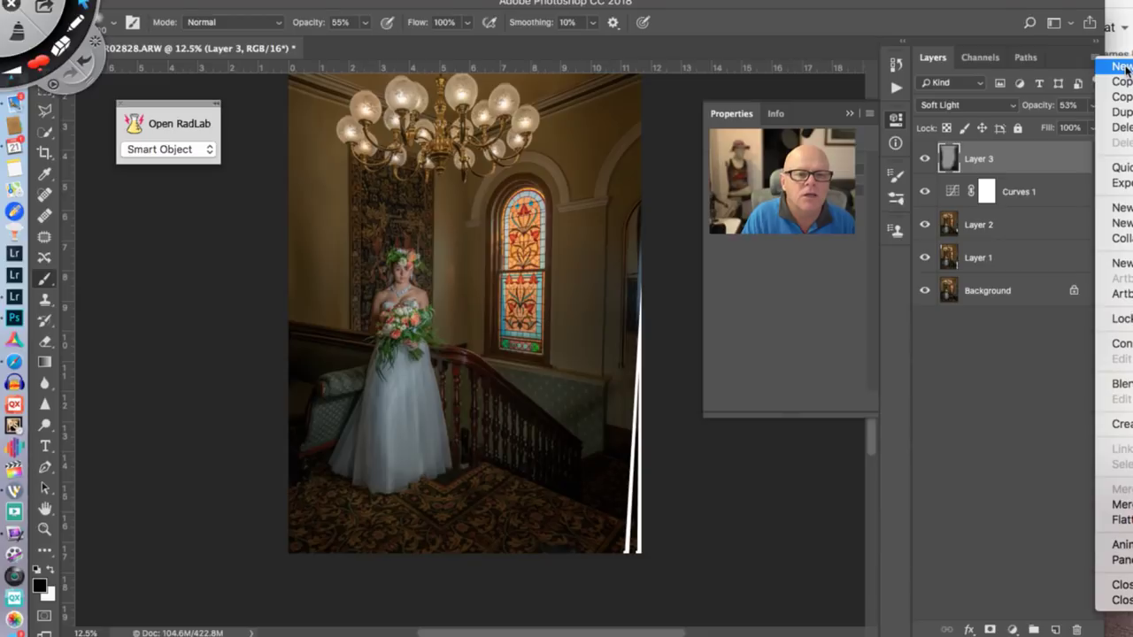
Add Layer 4 in Soft Light mode above Layer 3 and make white the painting colour
click(1122, 68)
click(760, 535)
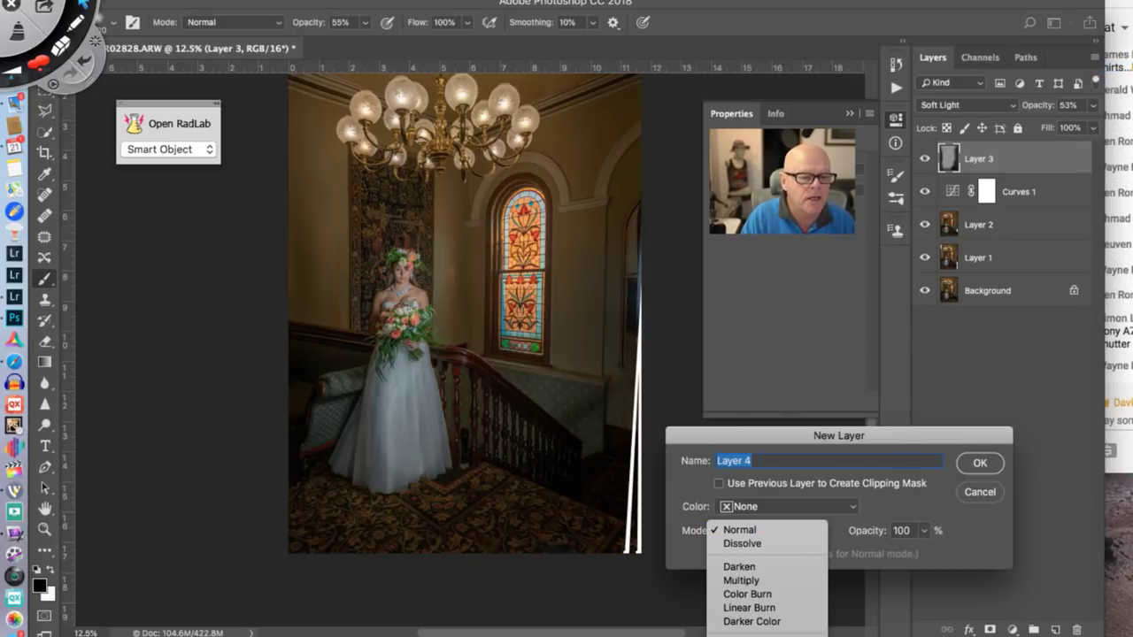
click(736, 607)
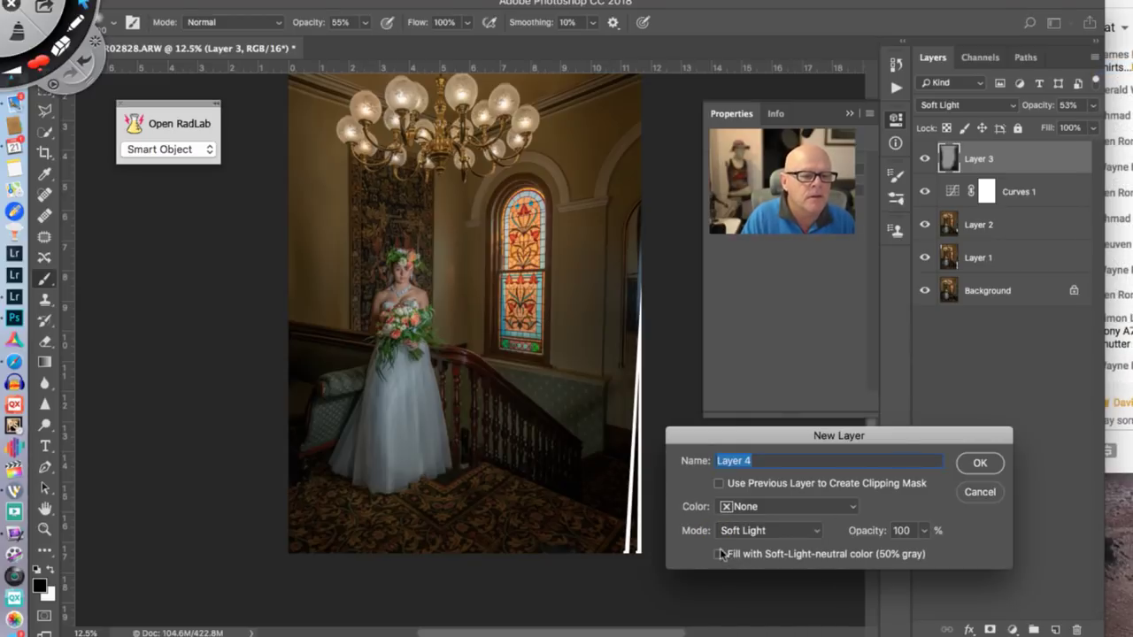
click(979, 462)
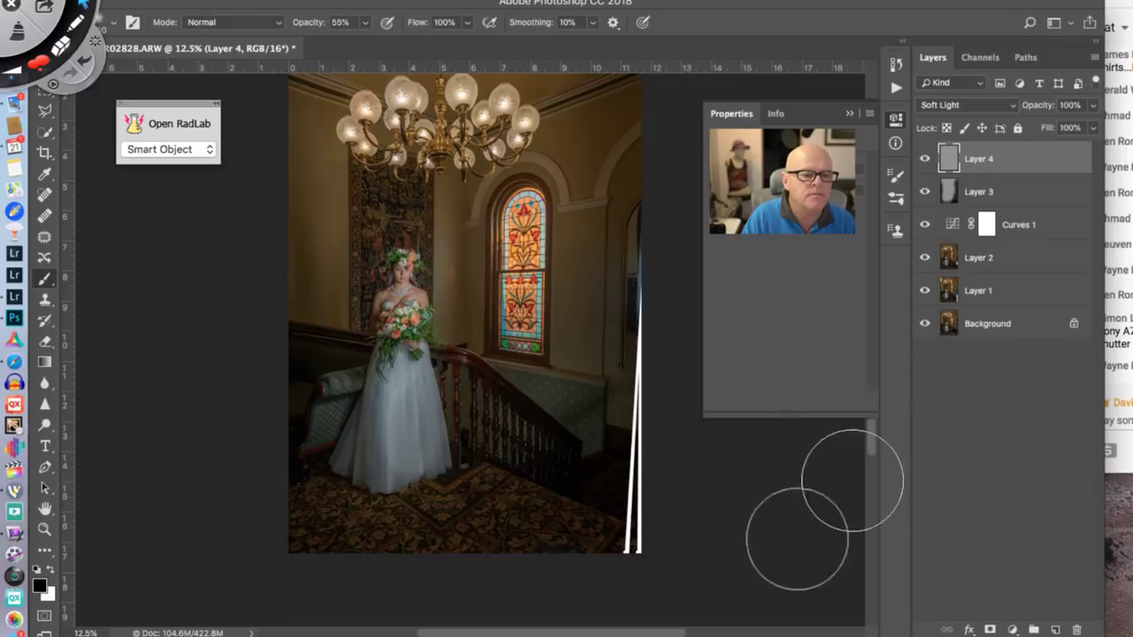
click(51, 570)
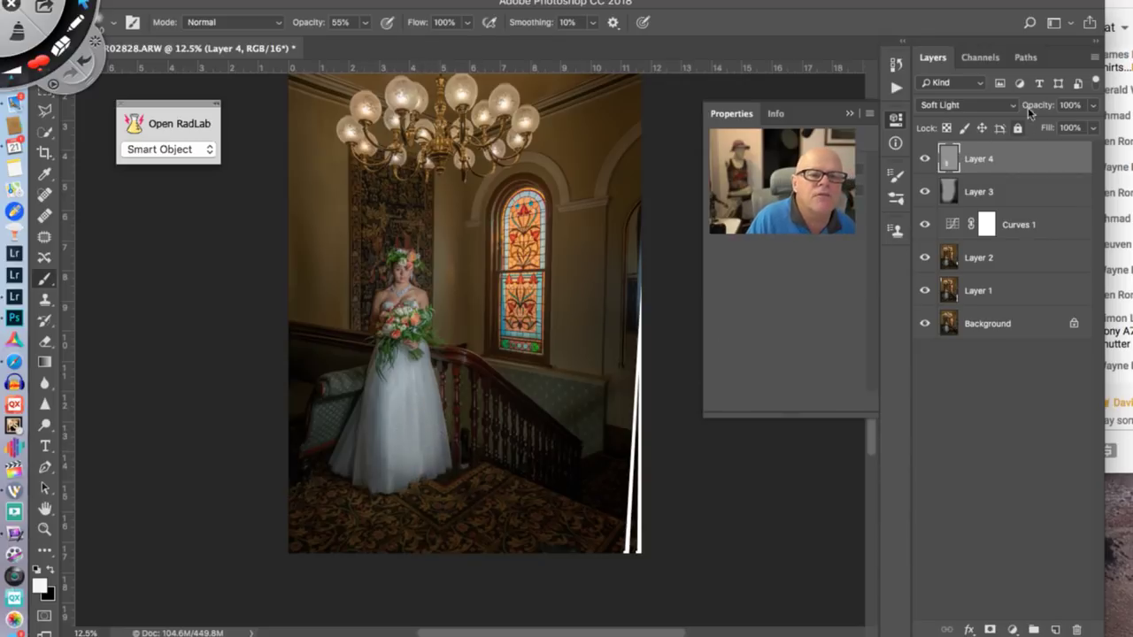
Set Layer 4 to 52% opacity and paint white over the lower part of the gown
drag(1044, 99, 1007, 100)
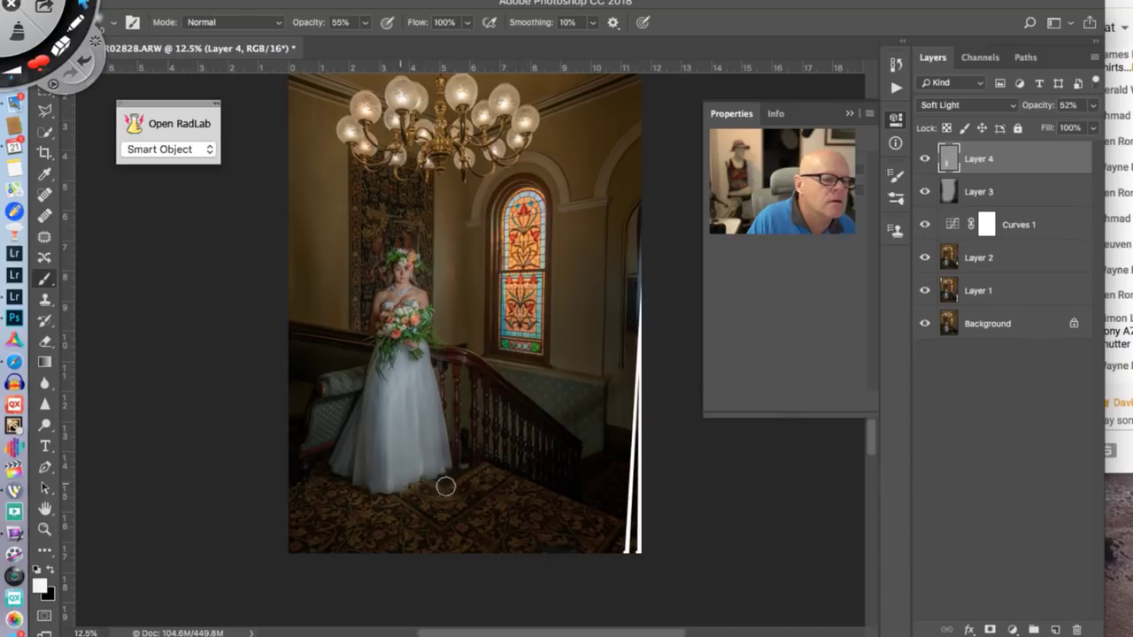
mouse_move(378, 422)
mouse_down()
mouse_move(368, 456)
mouse_move(347, 470)
mouse_move(383, 503)
mouse_move(388, 476)
mouse_up()
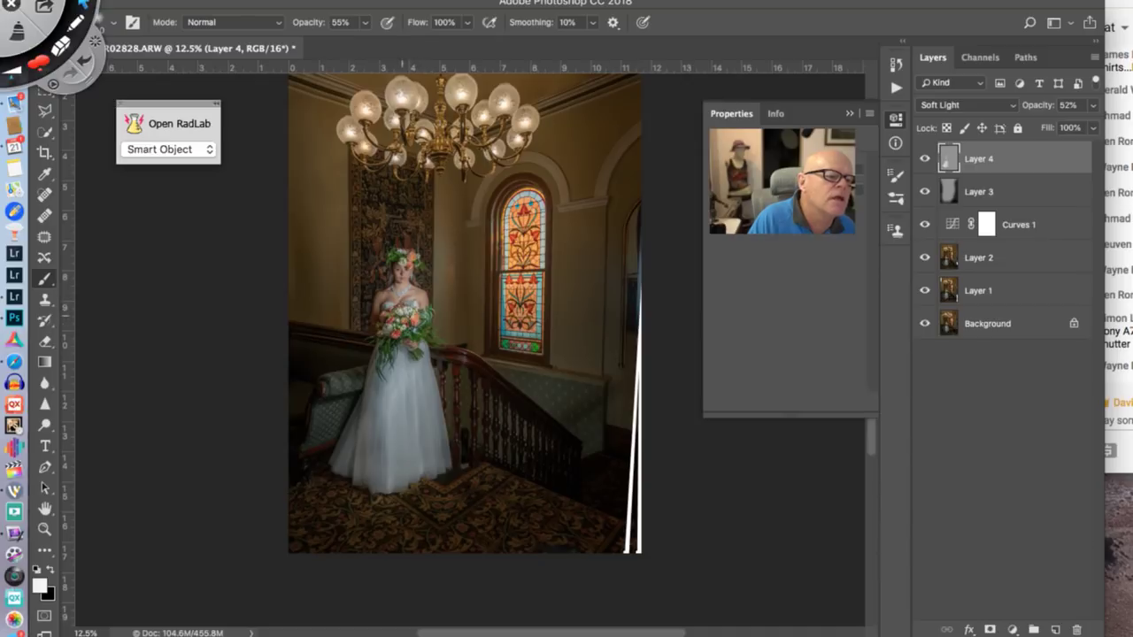
drag(411, 273, 414, 315)
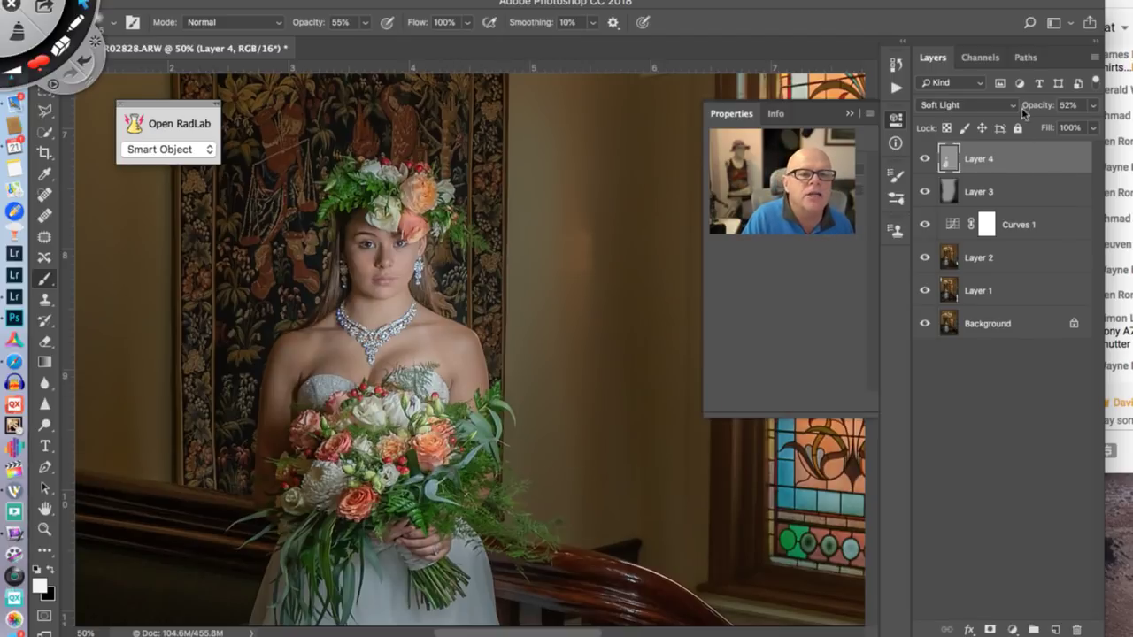
Reduce Layer 4's opacity to 26% and zoom in and out to check the bouquet
drag(1035, 102, 1024, 104)
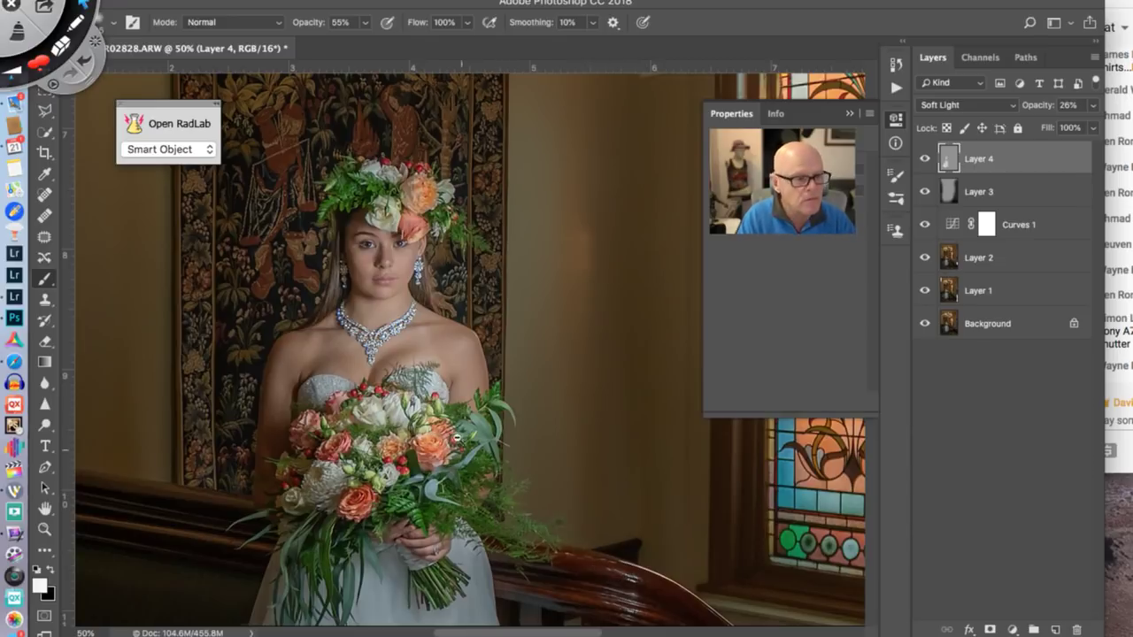
scroll(455, 437, down, 2)
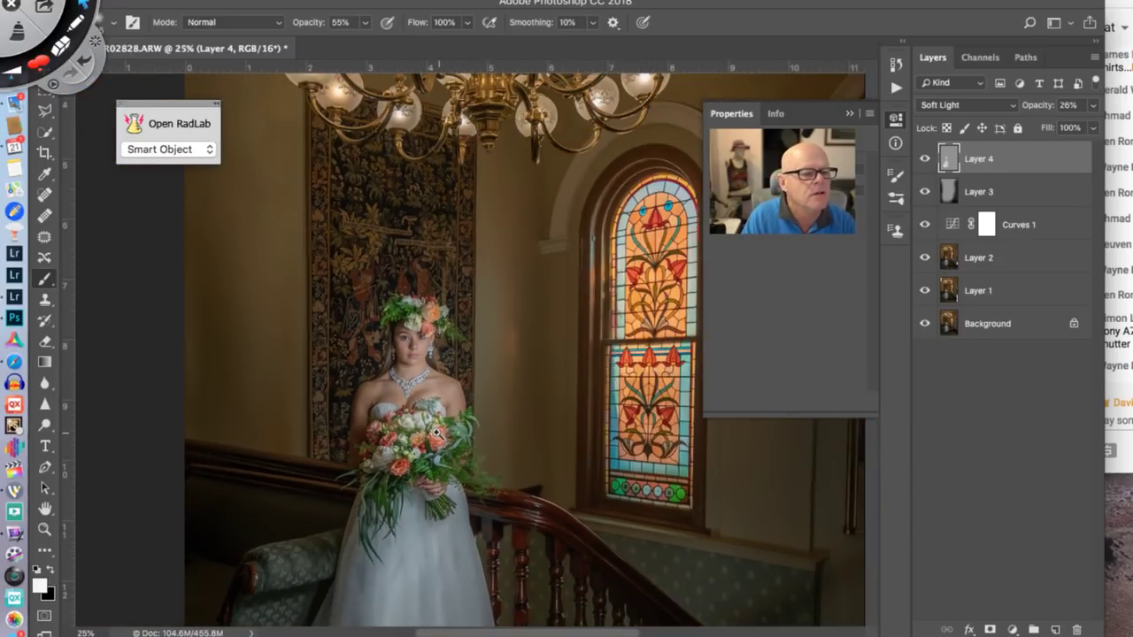
scroll(436, 433, up, 4)
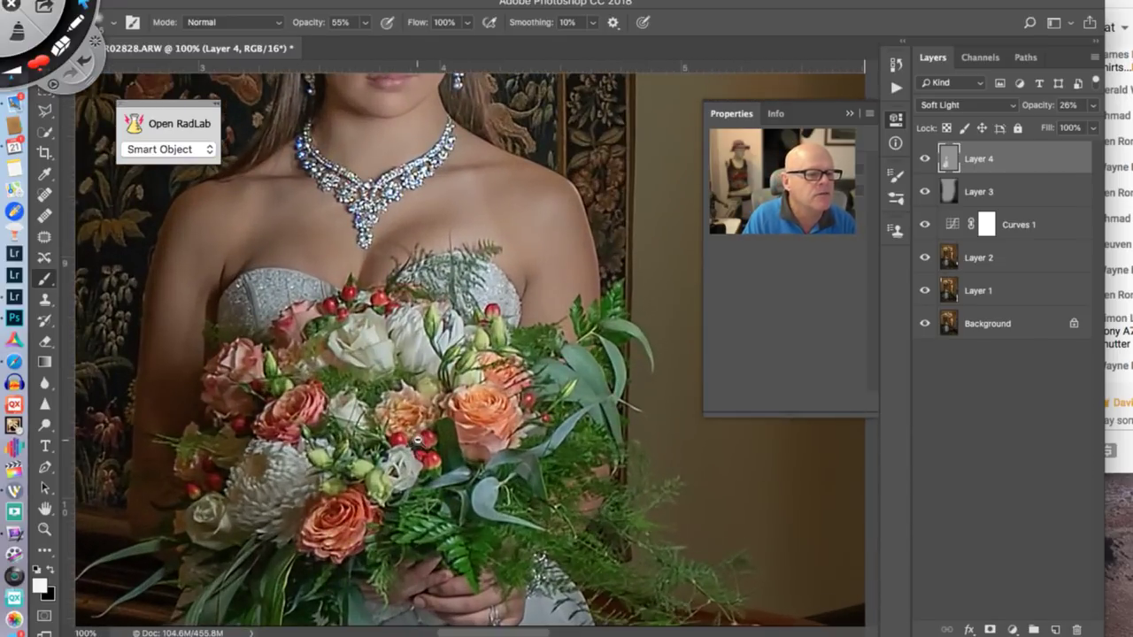
scroll(416, 440, down, 5)
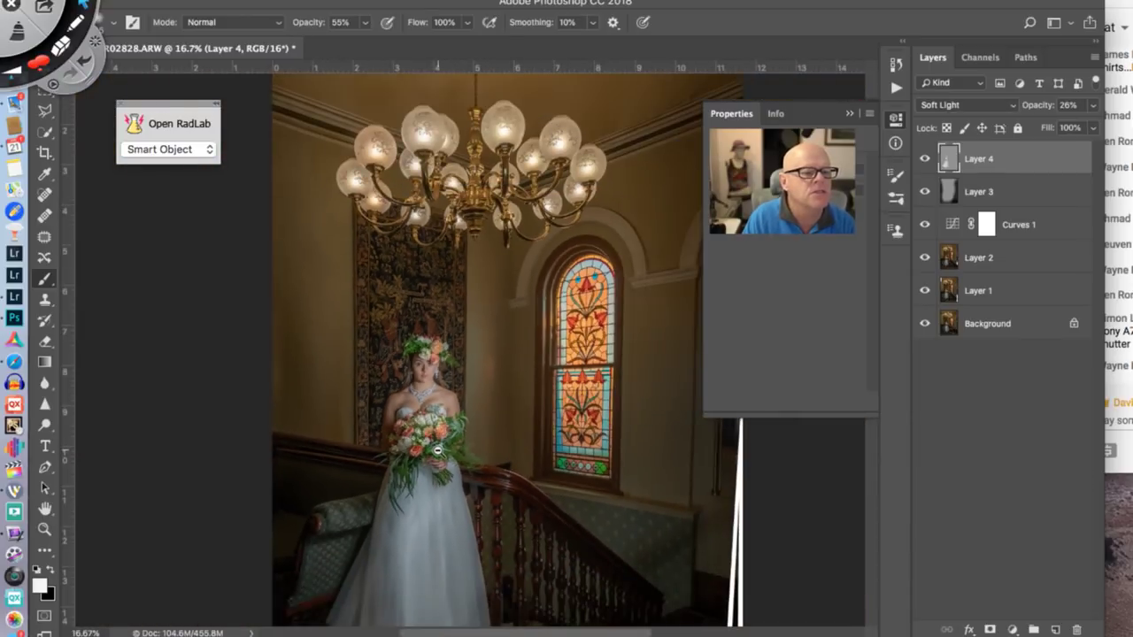
scroll(437, 451, down, 1)
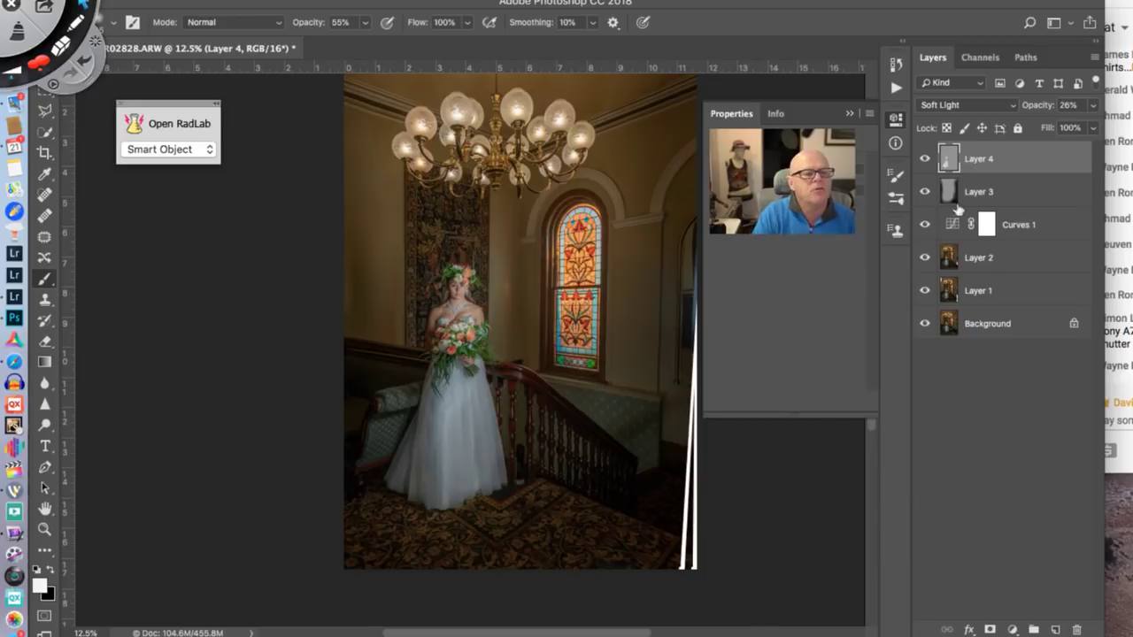
Flatten the image, close the A7R02827-Edit document, and minimize Photoshop to return to Lightroom
click(1098, 56)
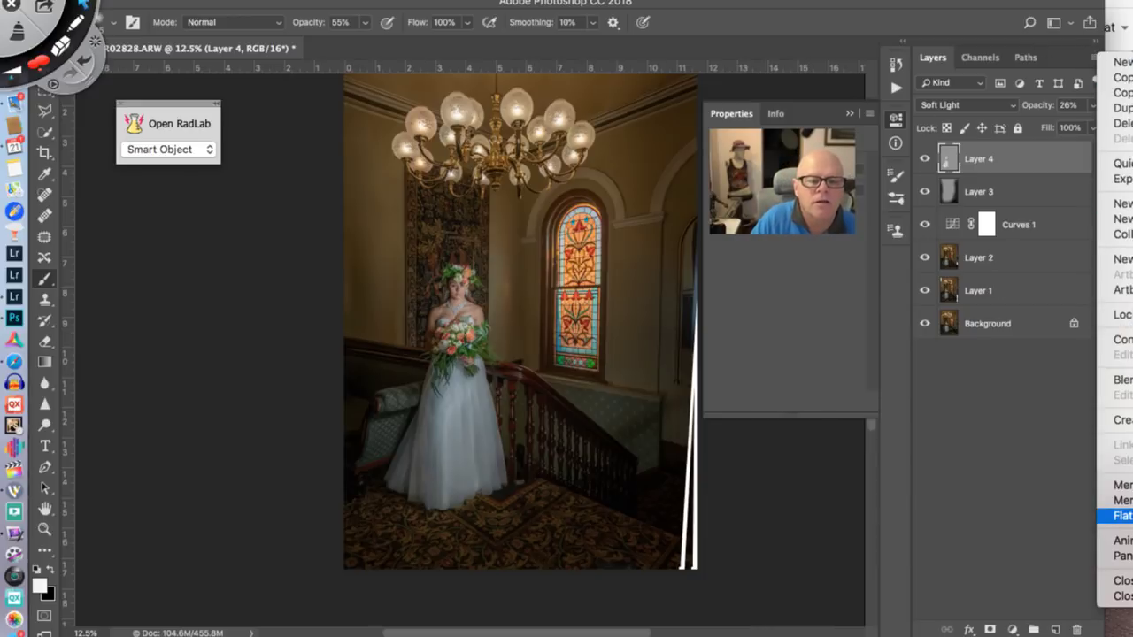
click(1117, 515)
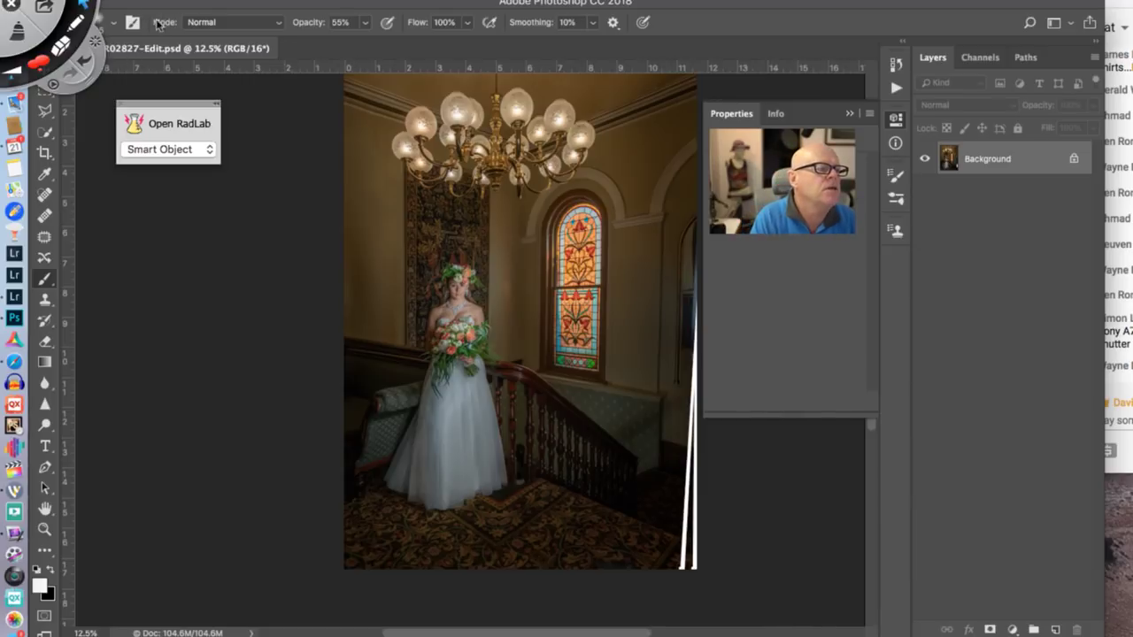
click(27, 4)
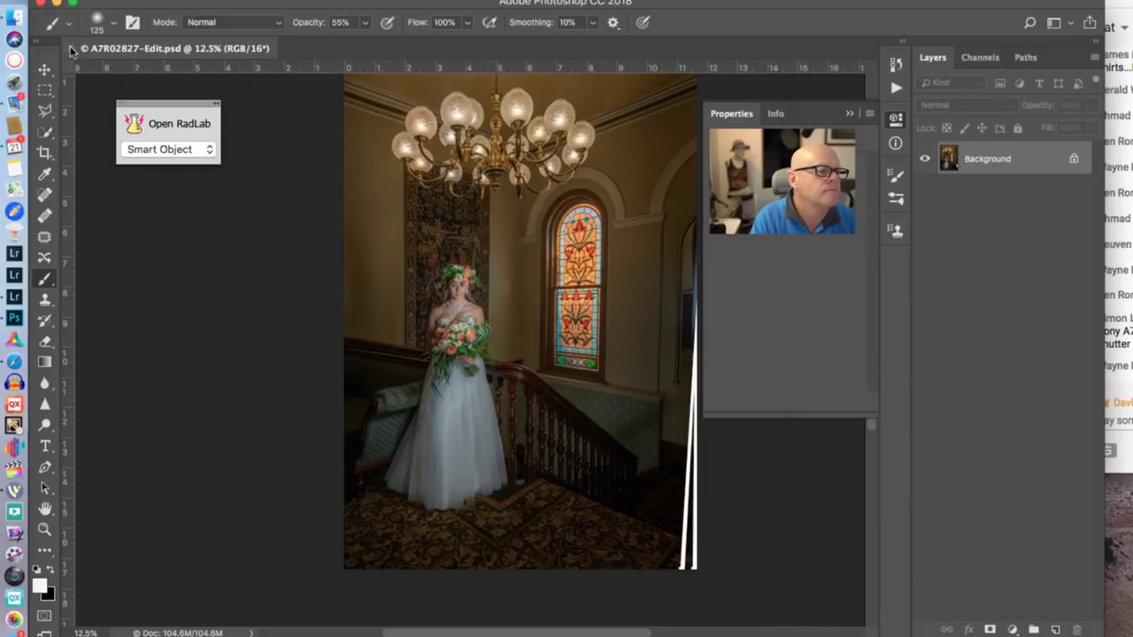
click(71, 48)
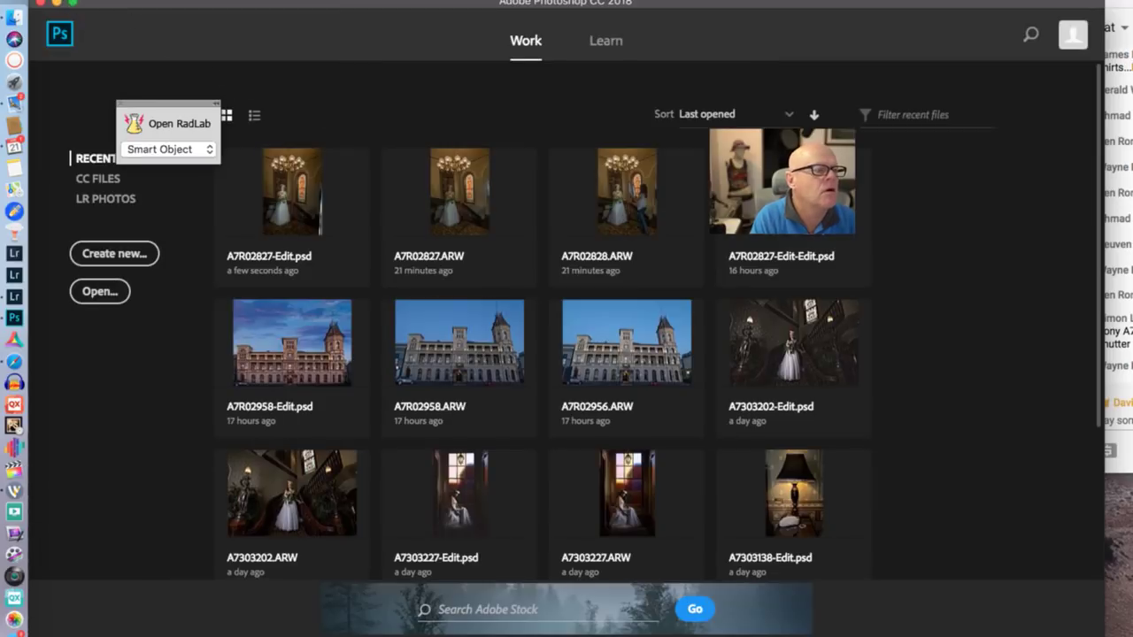
click(55, 4)
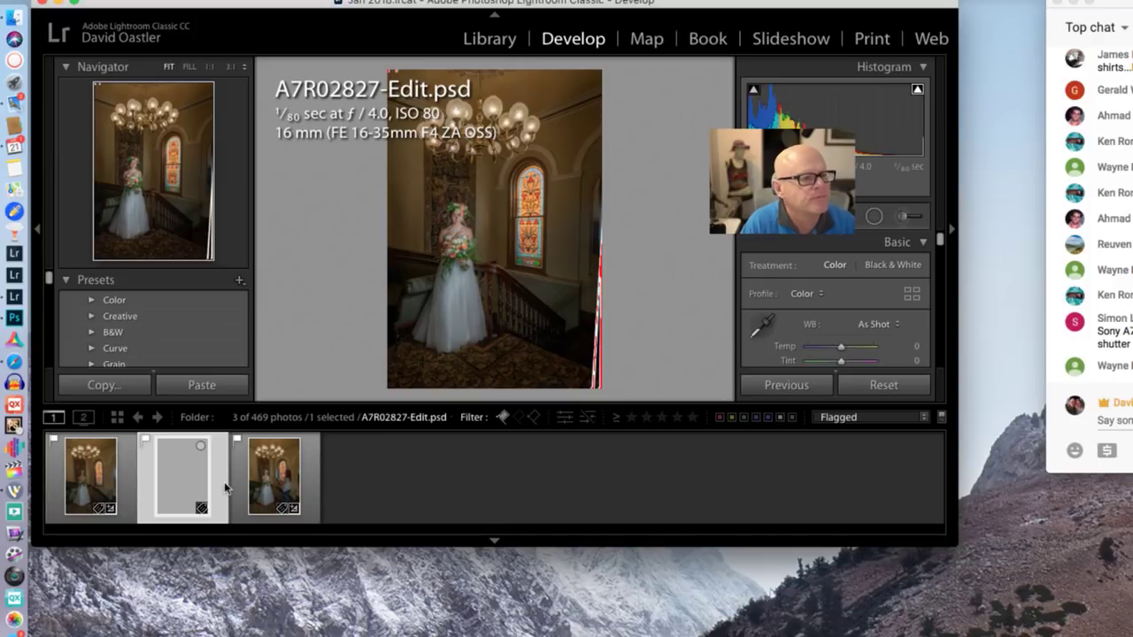
Select raw A7R02827.ARW and reset its Exposure, Highlights and Whites to default
key(Left)
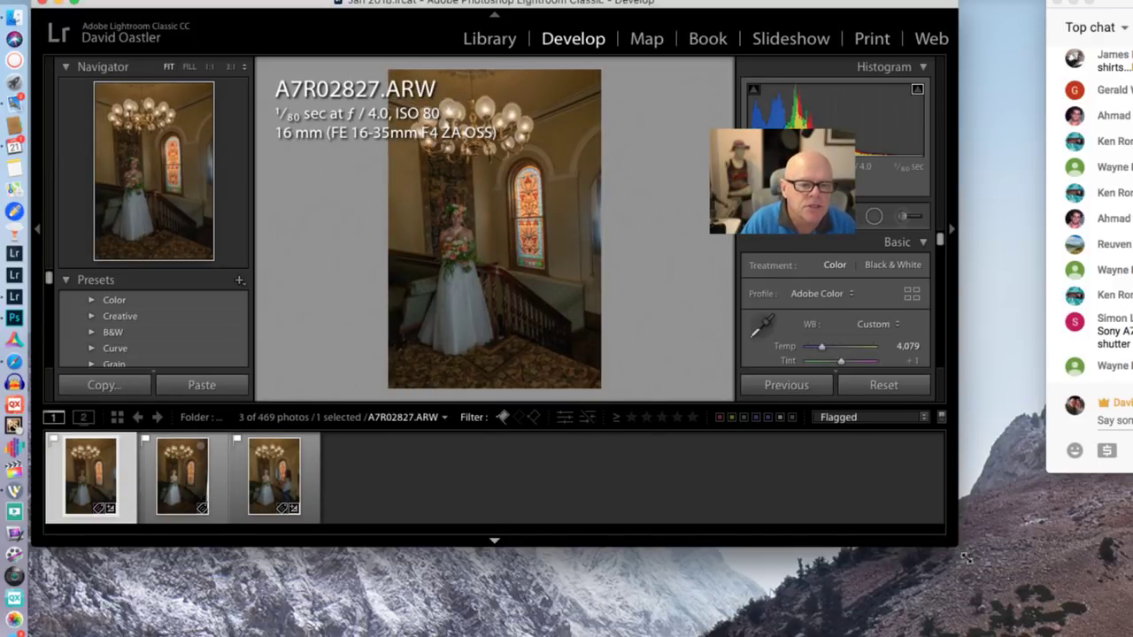
drag(966, 558, 1132, 636)
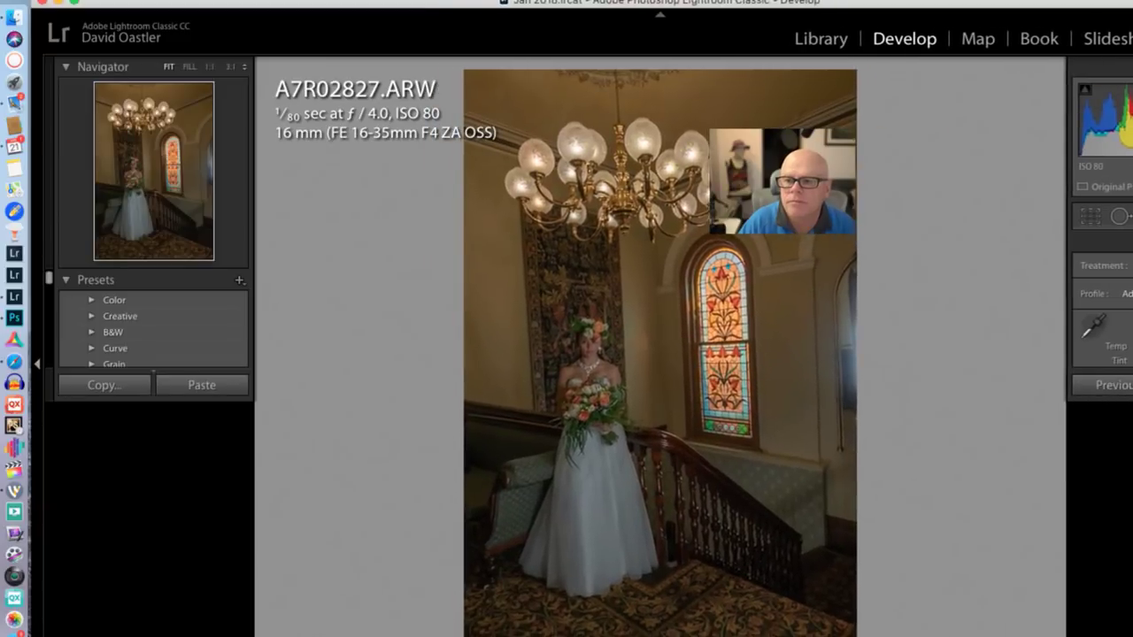
double_click(1094, 3)
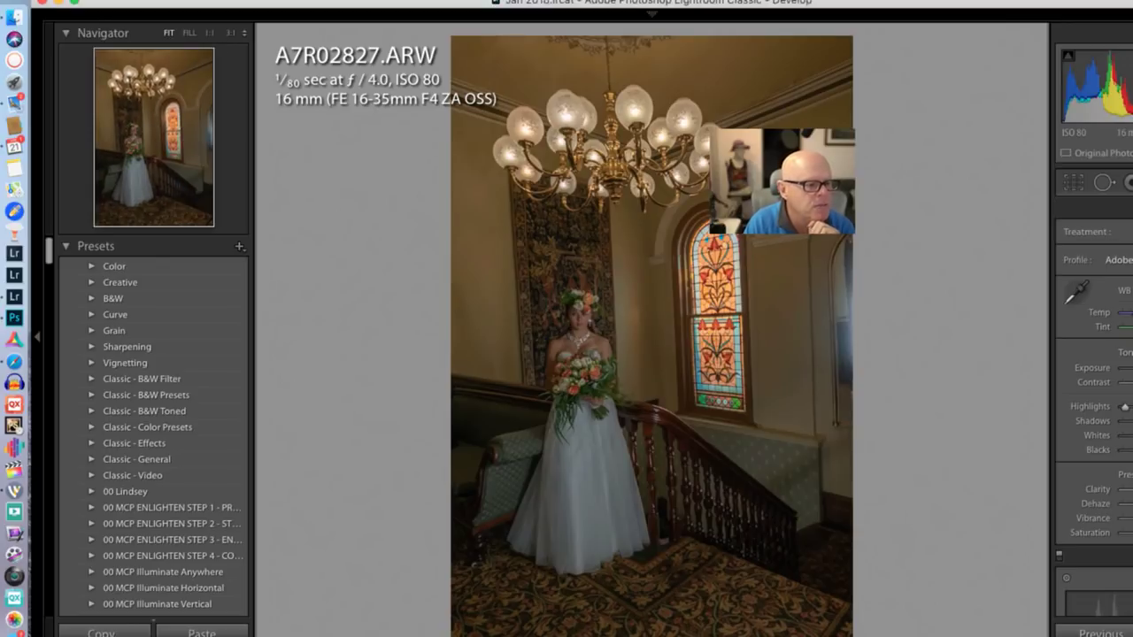
double_click(1094, 368)
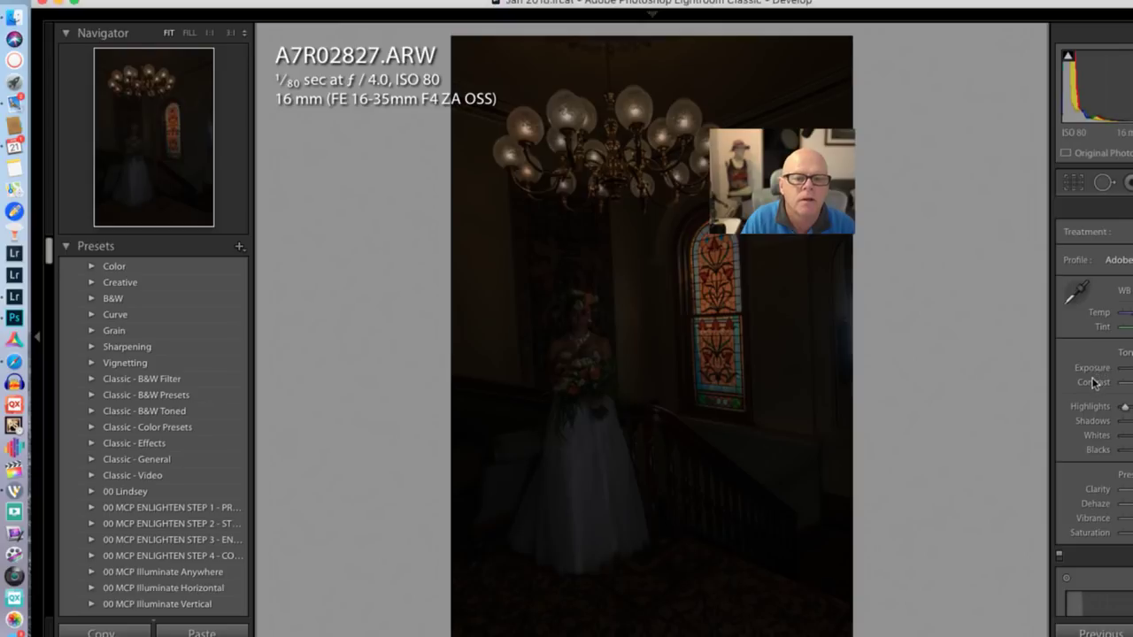
double_click(1091, 407)
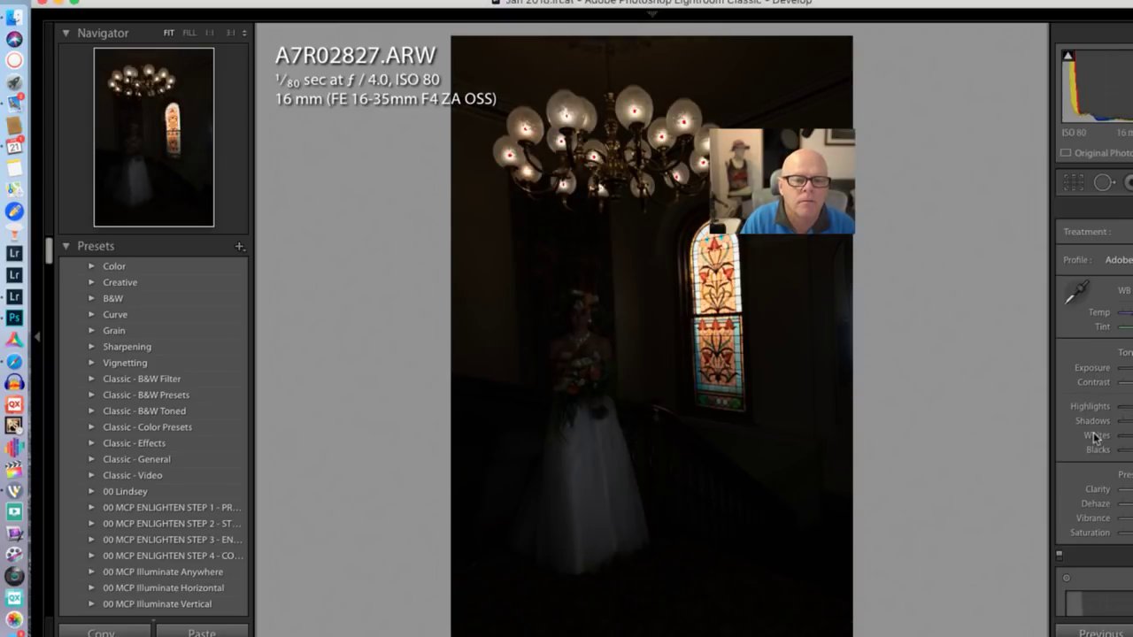
double_click(1098, 450)
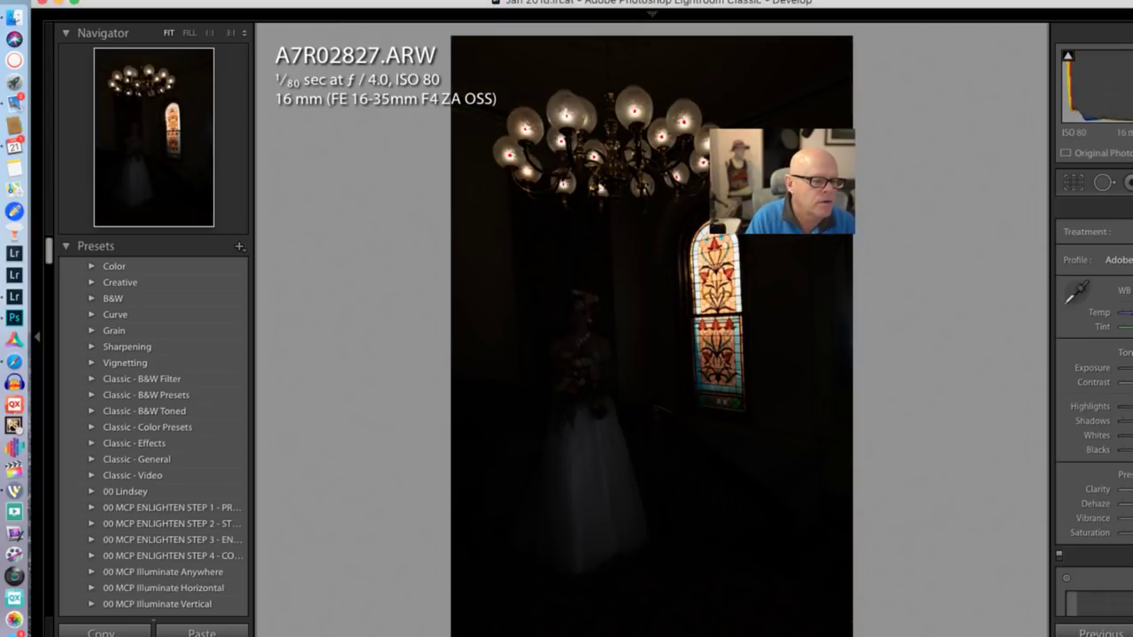
Flip between A7R02827.ARW, A7R02827-Edit.psd and A7R02828.ARW to compare raw and edit
key(Right)
key(Left)
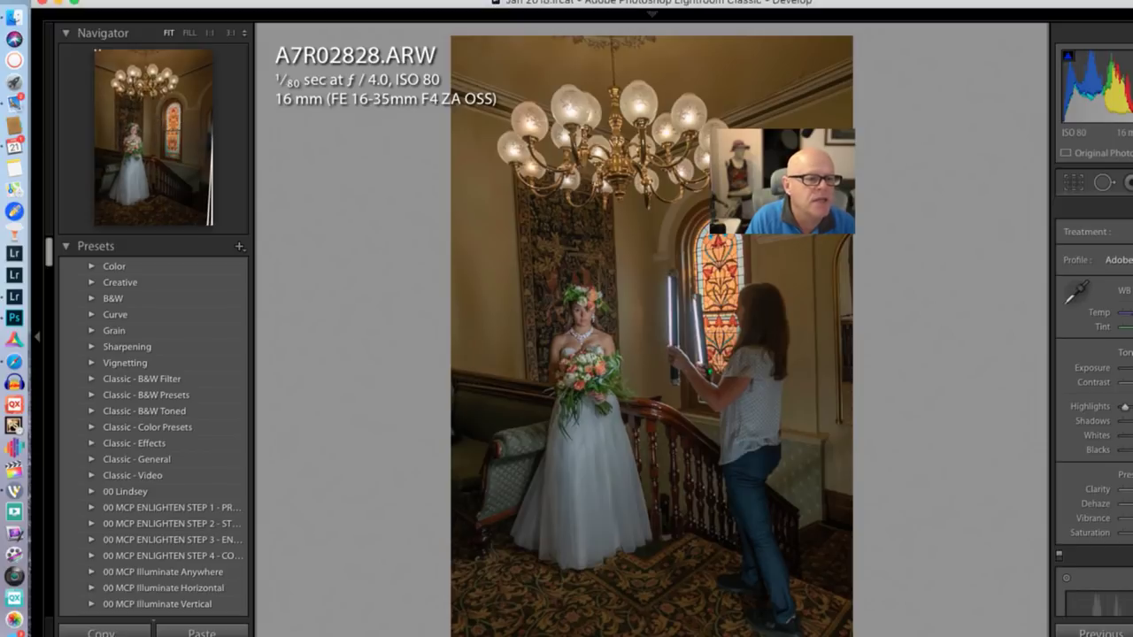
key(Right)
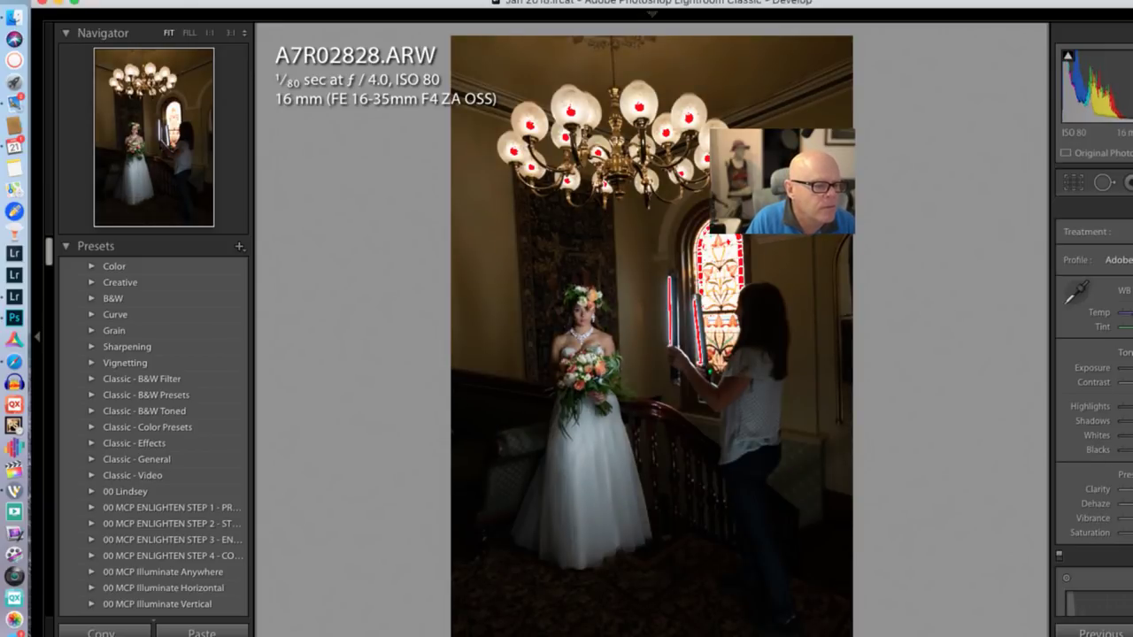
key(Left)
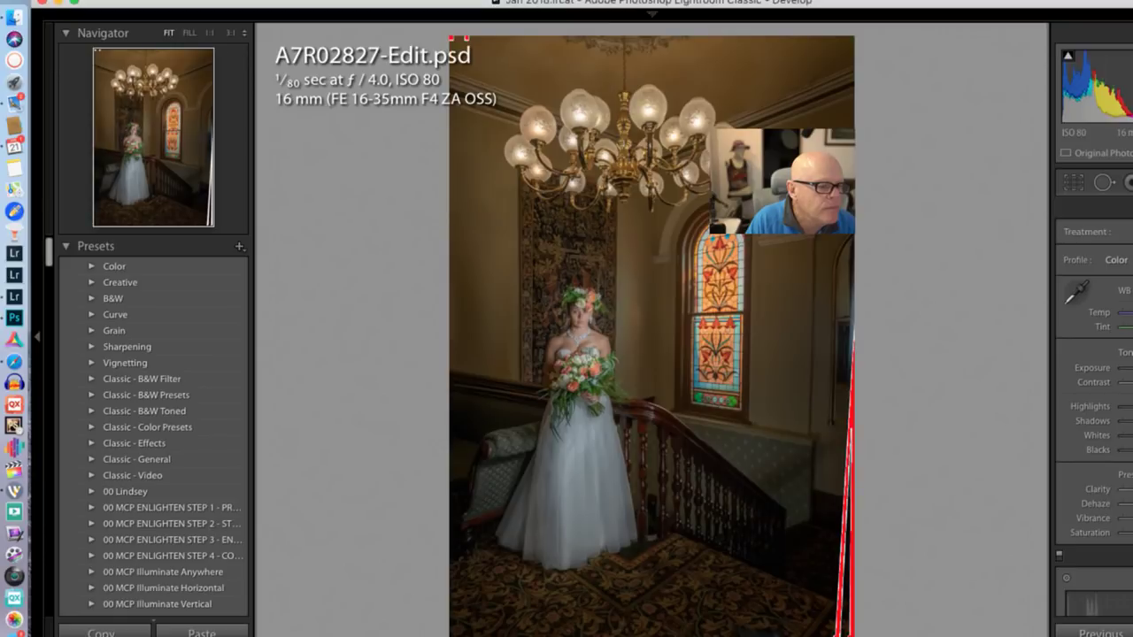
key(Right)
key(Left)
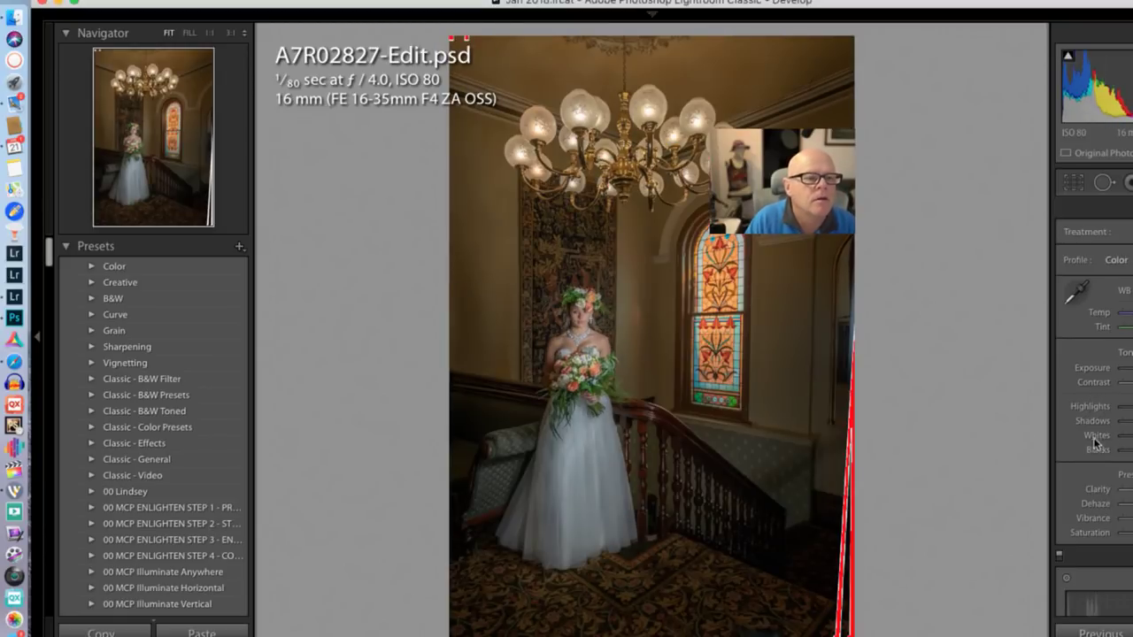
key(Right)
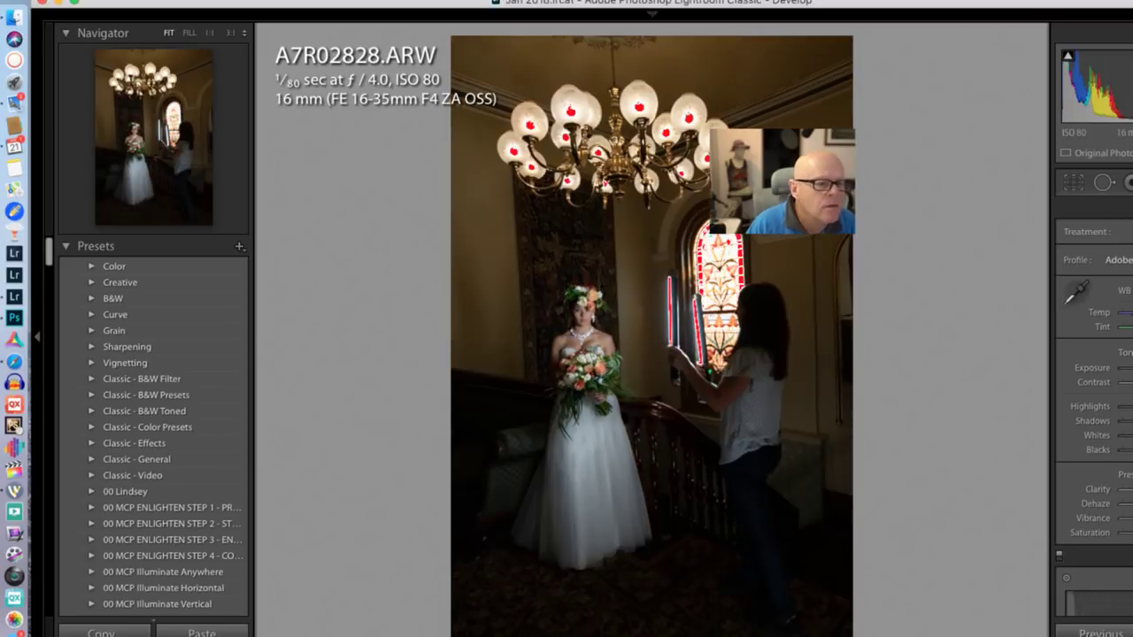
key(Left)
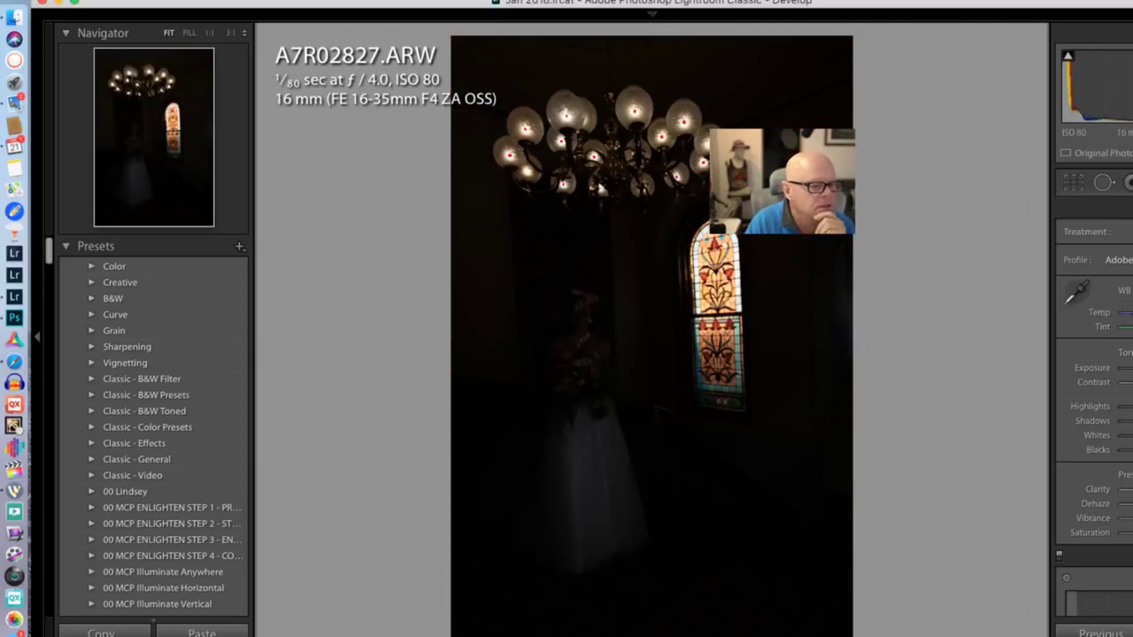
key(Right)
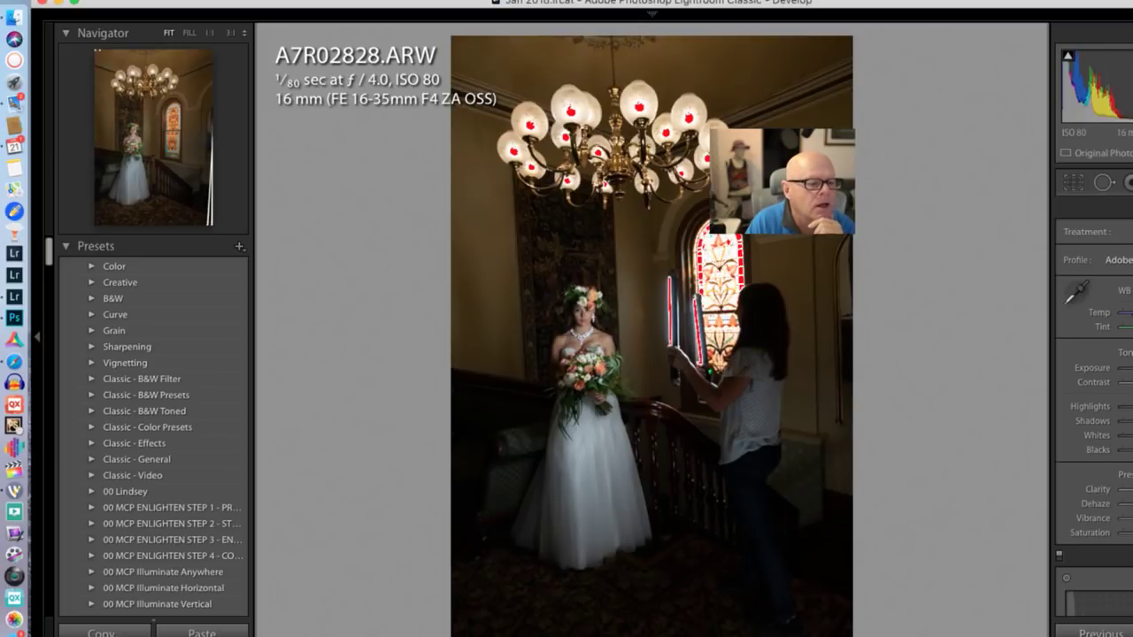
key(Right)
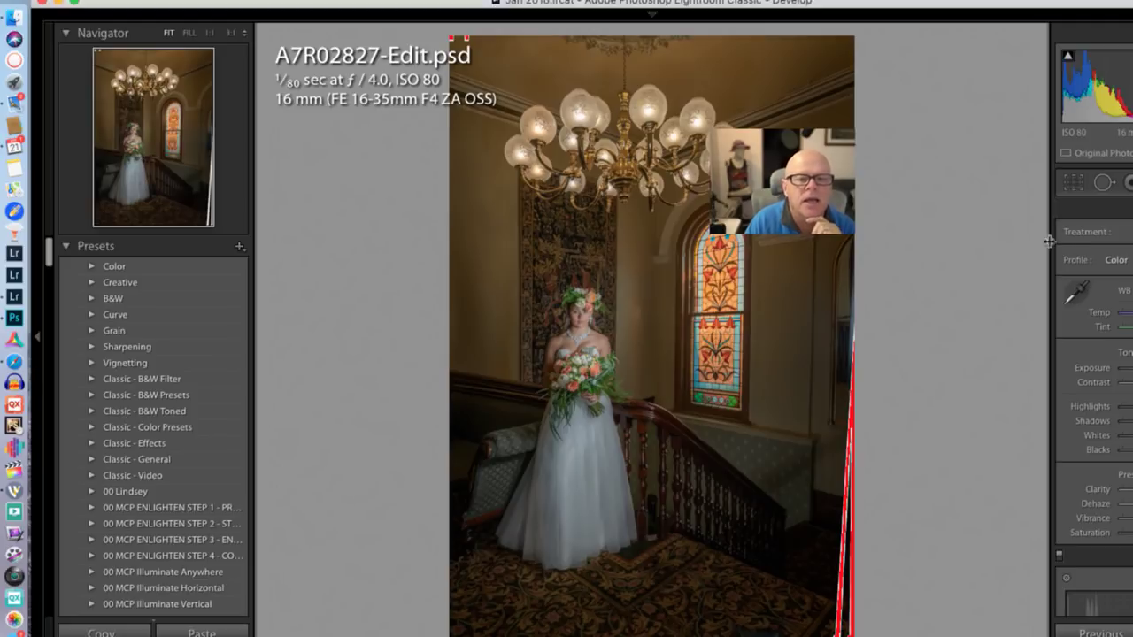
key(r)
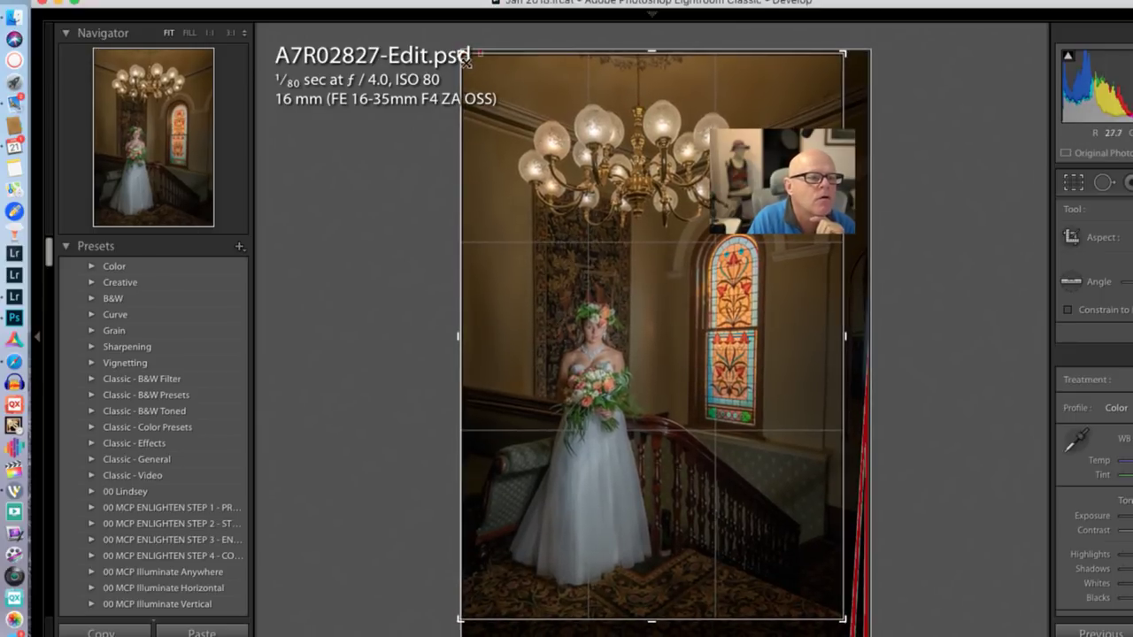
Reposition the photo in the crop frame and apply the crop, trimming the right-edge white strips
drag(585, 218, 583, 220)
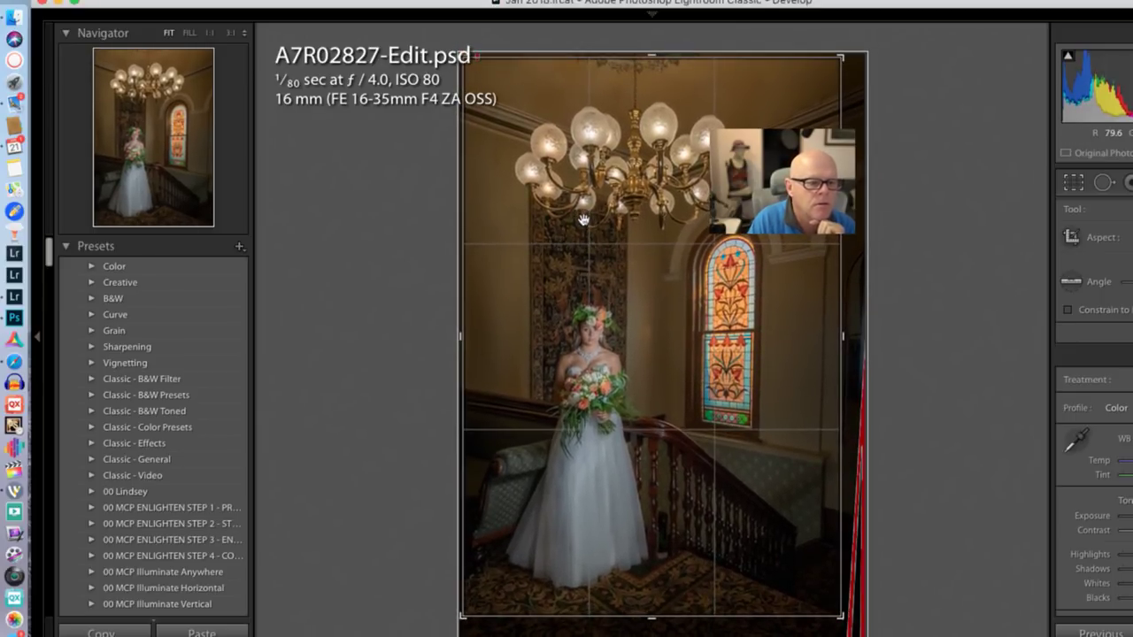
key(Return)
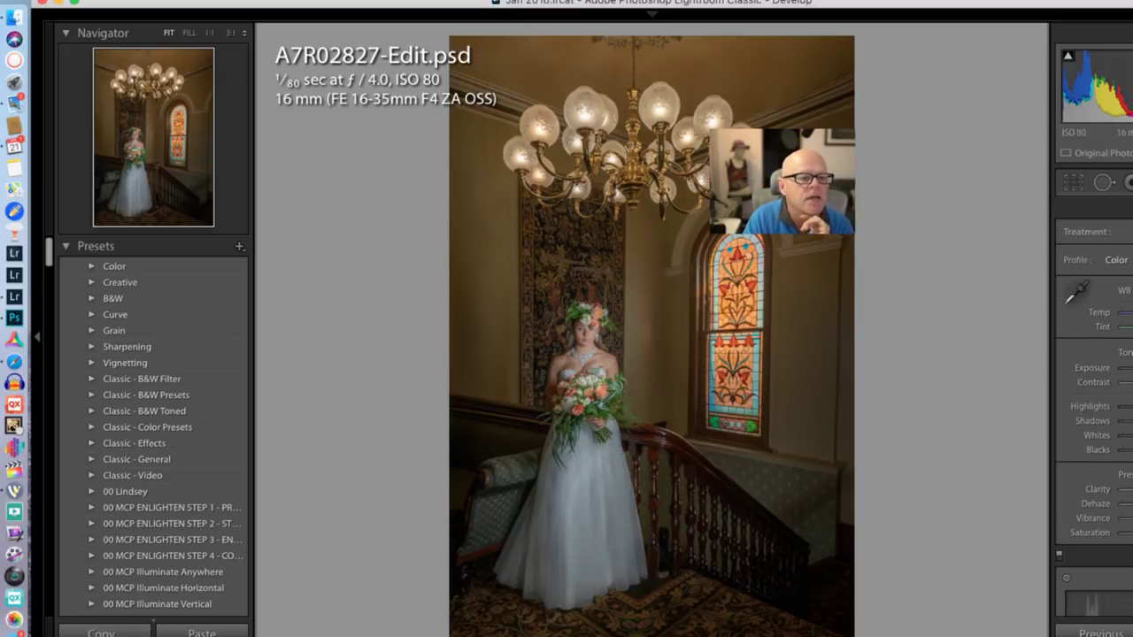
Compare with A7R02828.ARW, turn on highlight clipping warnings, and inspect the bride's face at 1:1
key(Right)
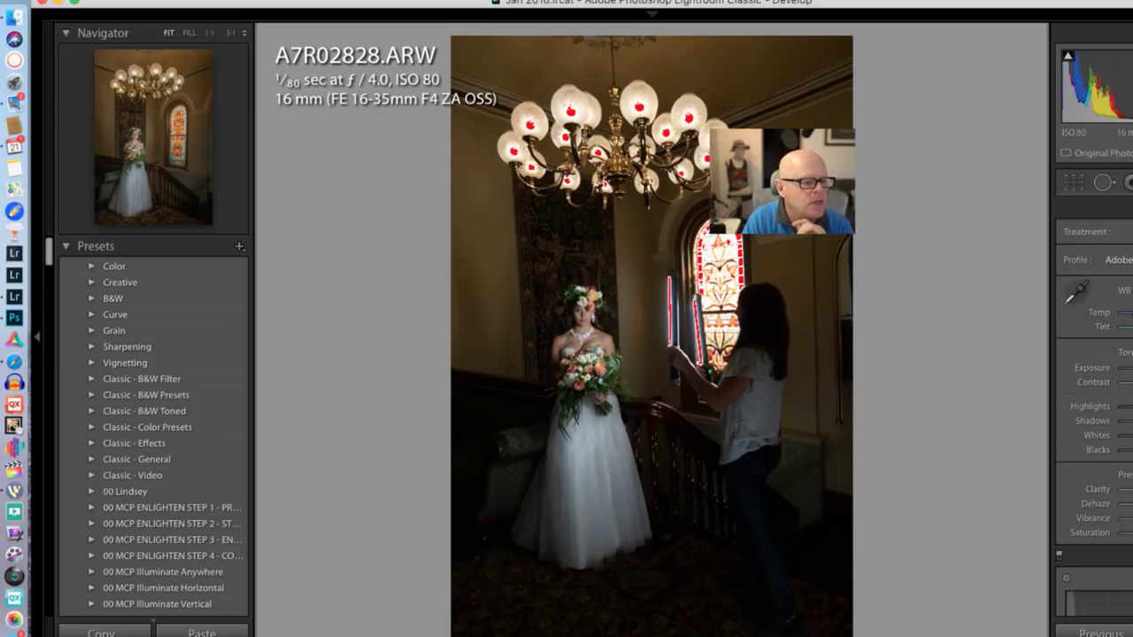
key(Left)
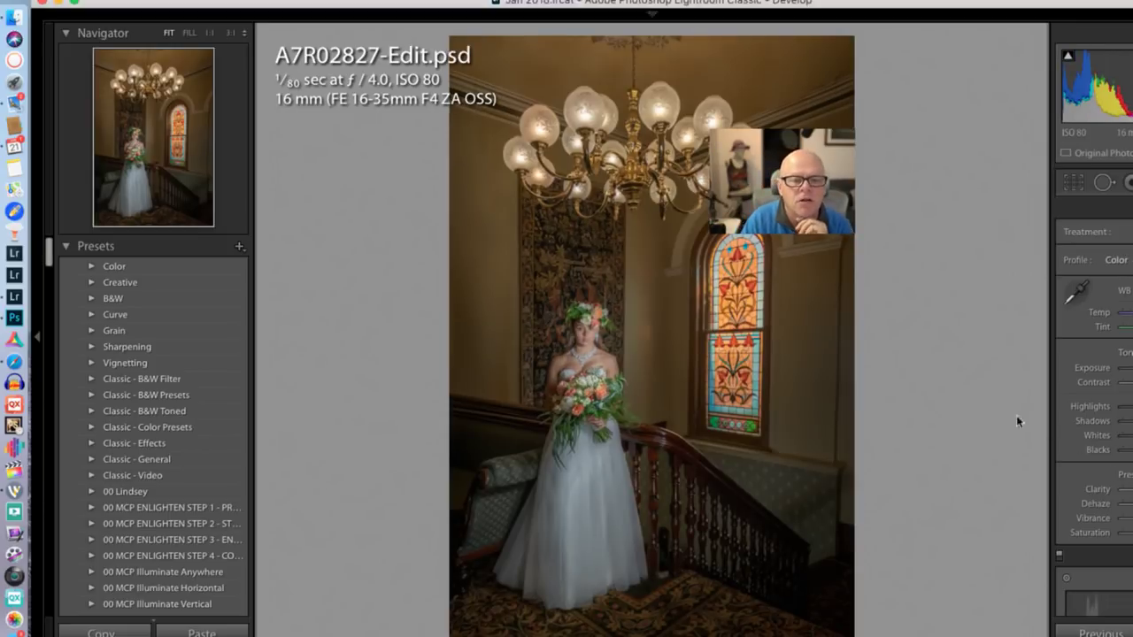
key(j)
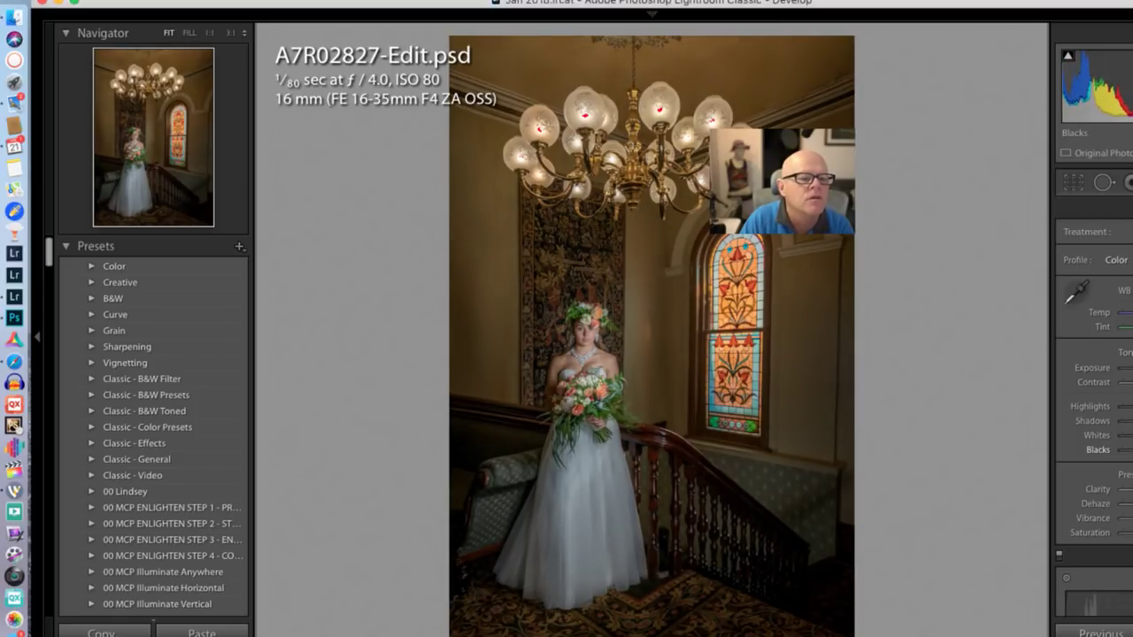
click(594, 347)
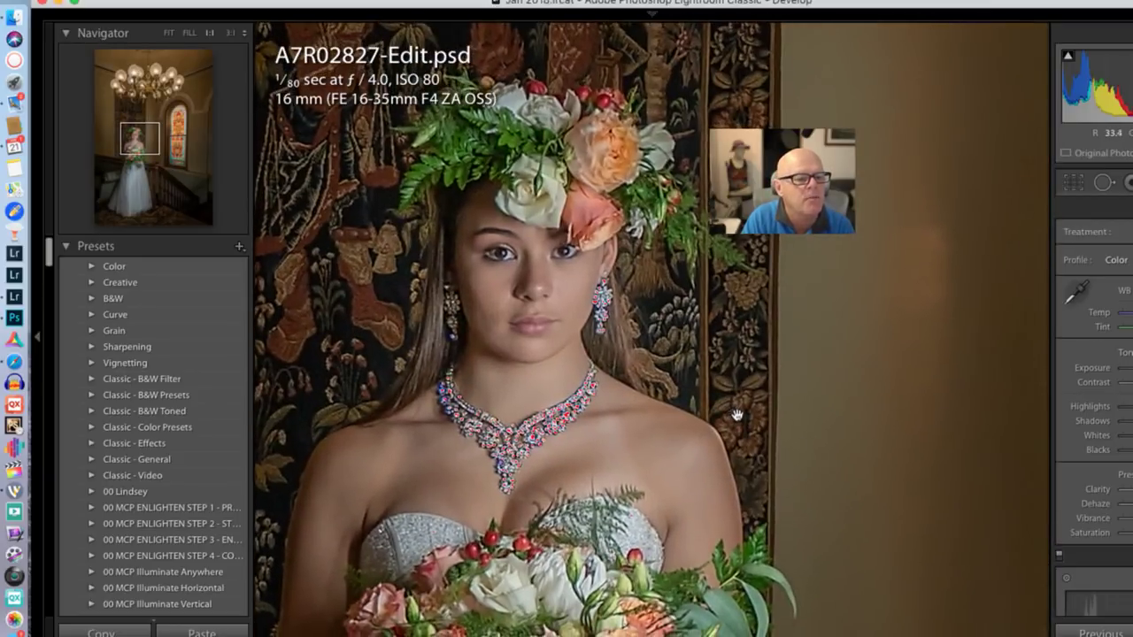
click(739, 404)
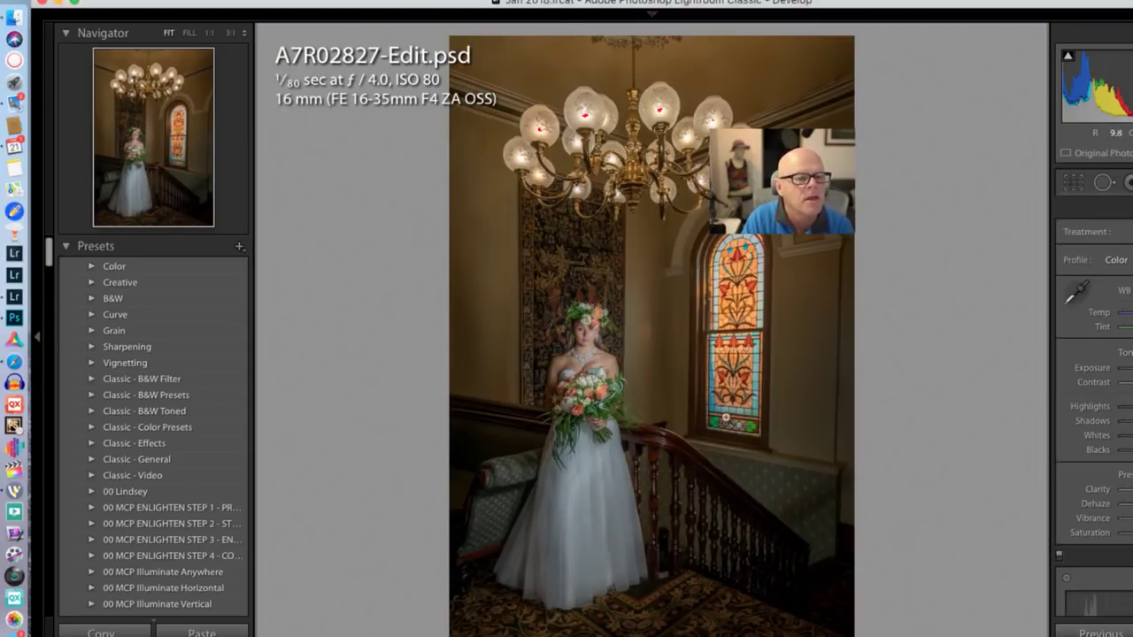
Crop A7R02827-Edit.psd to a near-square frame around the bride and stained glass, cutting off the chandelier
click(1073, 183)
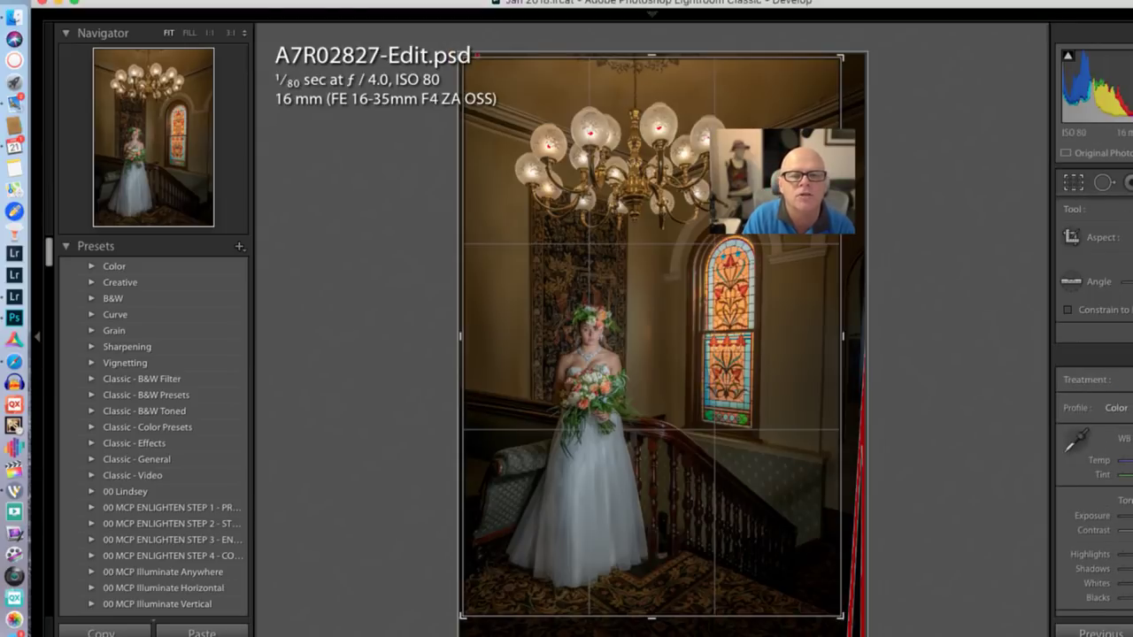
drag(658, 462, 686, 394)
key(Return)
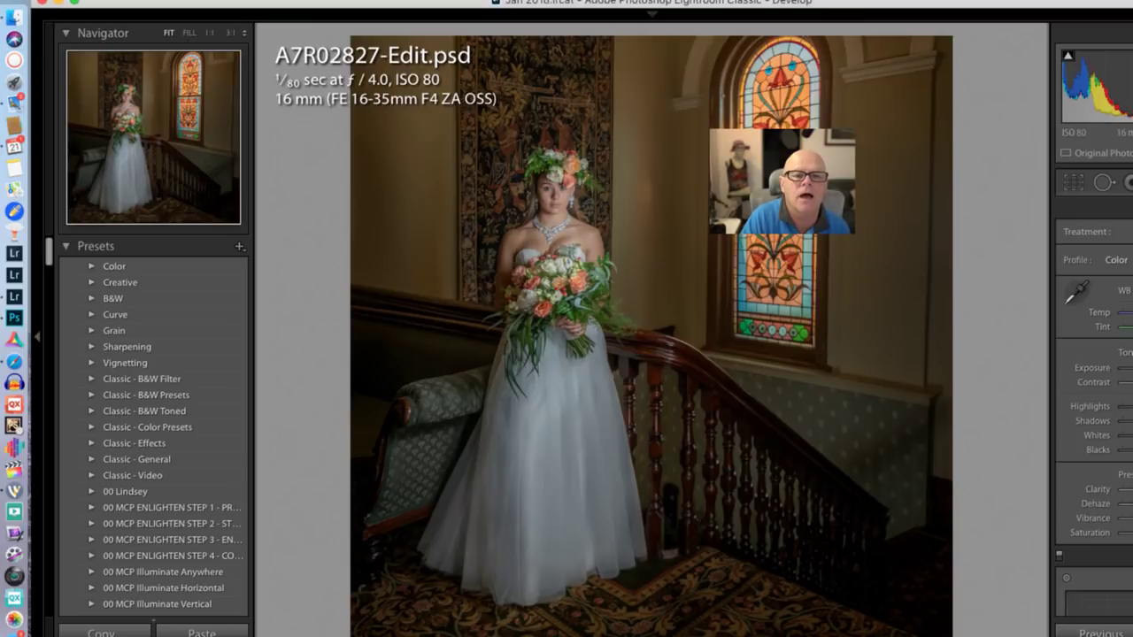
Reset the crop on A7R02827-Edit.psd to restore the full uncropped portrait
click(1073, 183)
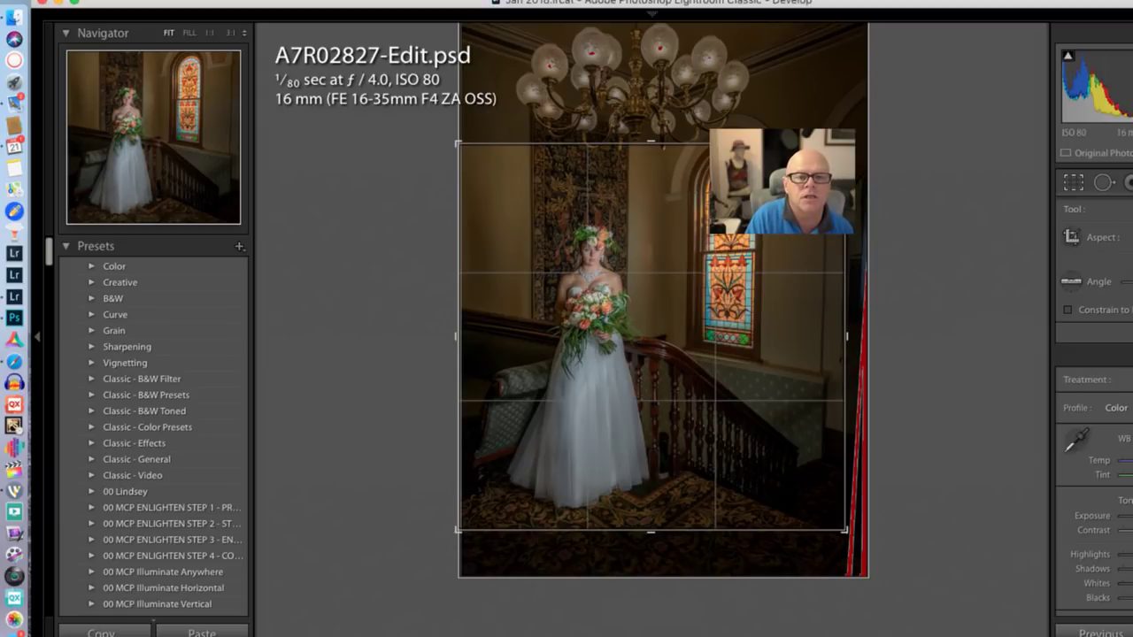
key(super+alt+r)
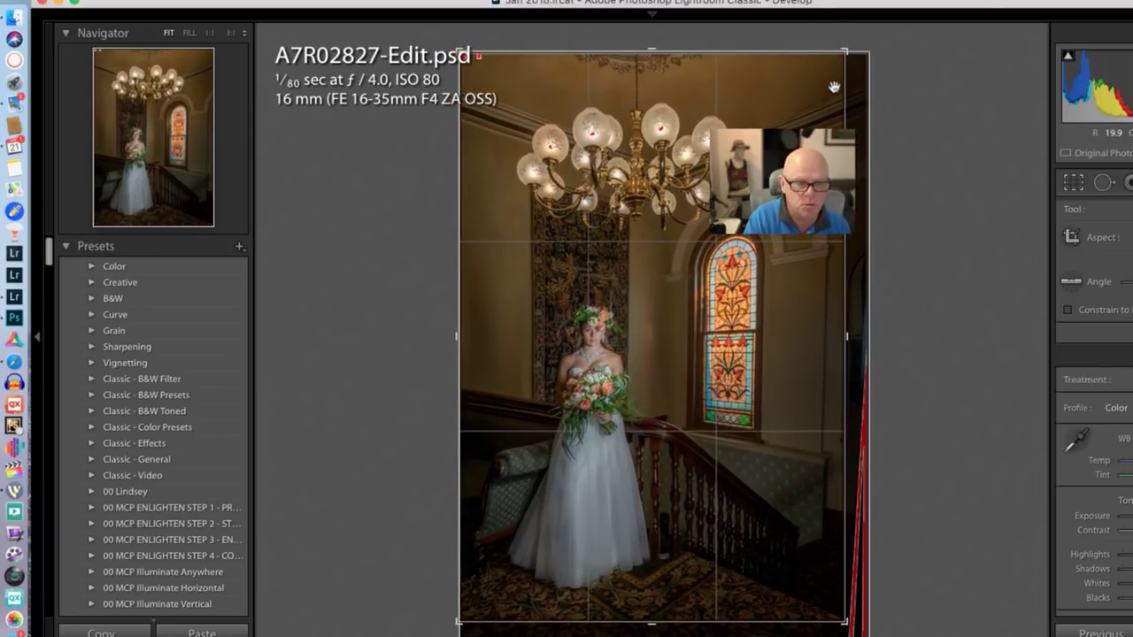
key(r)
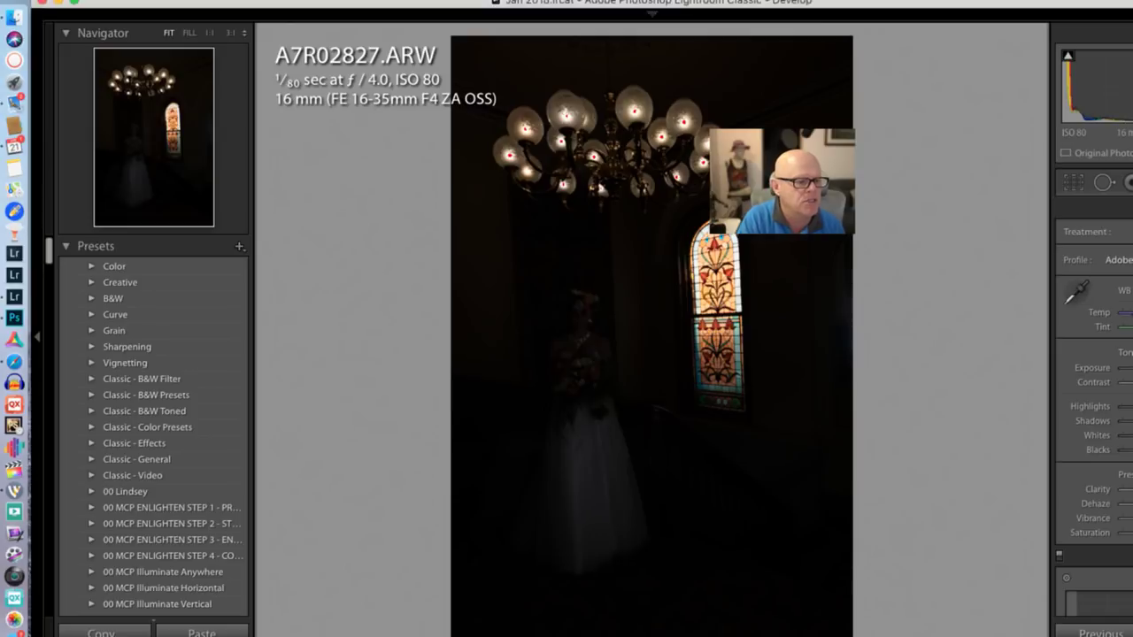
Compare the PSD edit with the raw A7R02827.ARW, then raise the raw's Exposure and Shadows
key(Right)
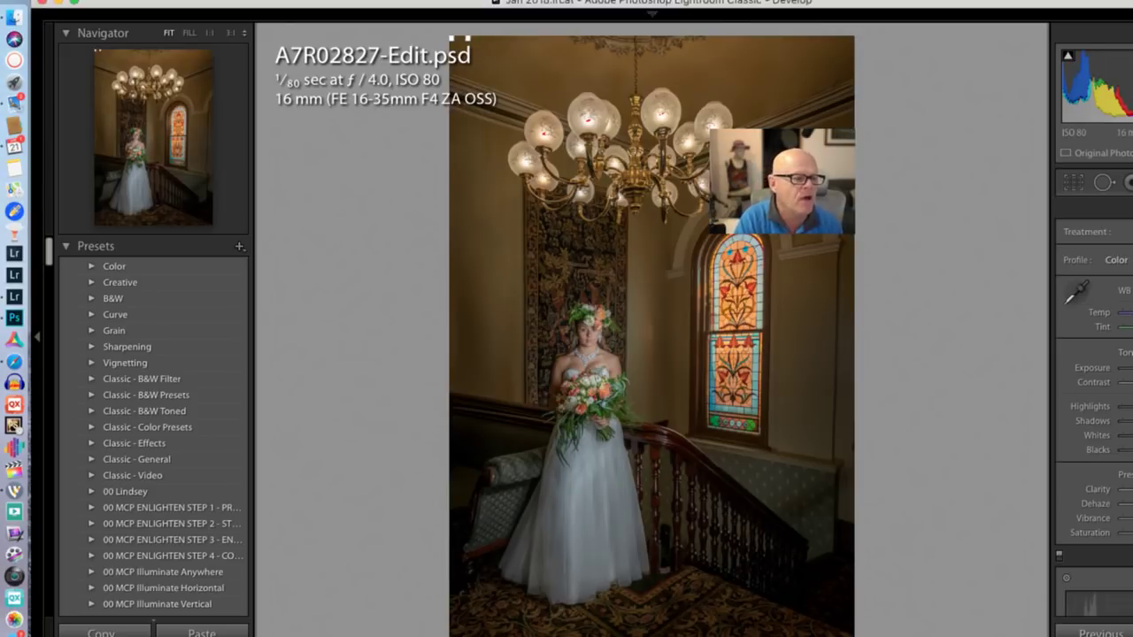
key(Left)
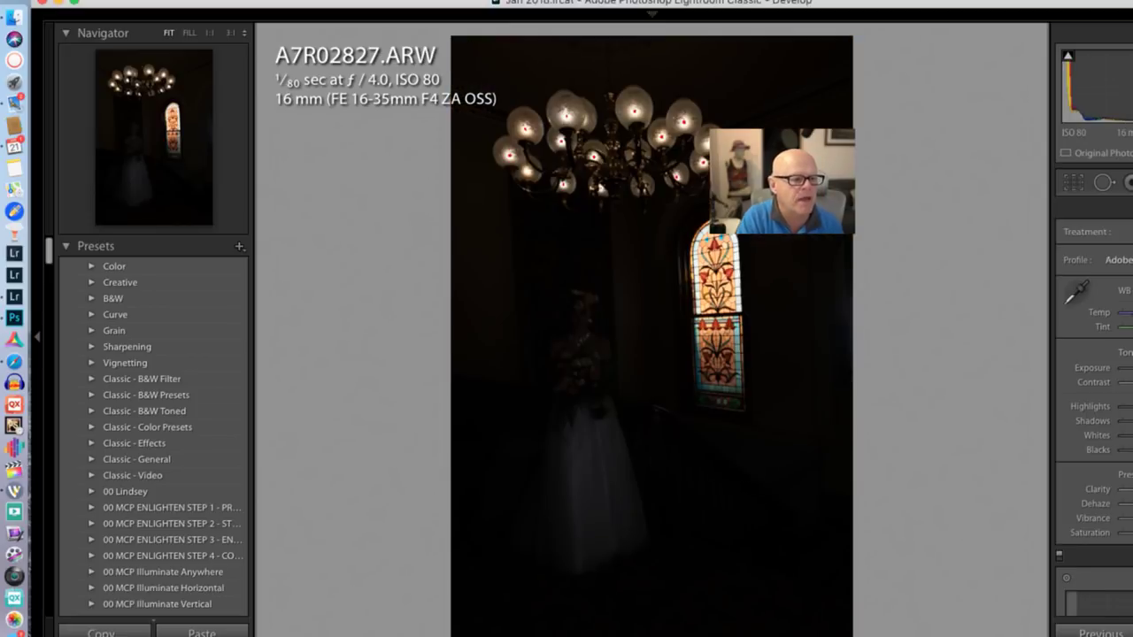
key(=)
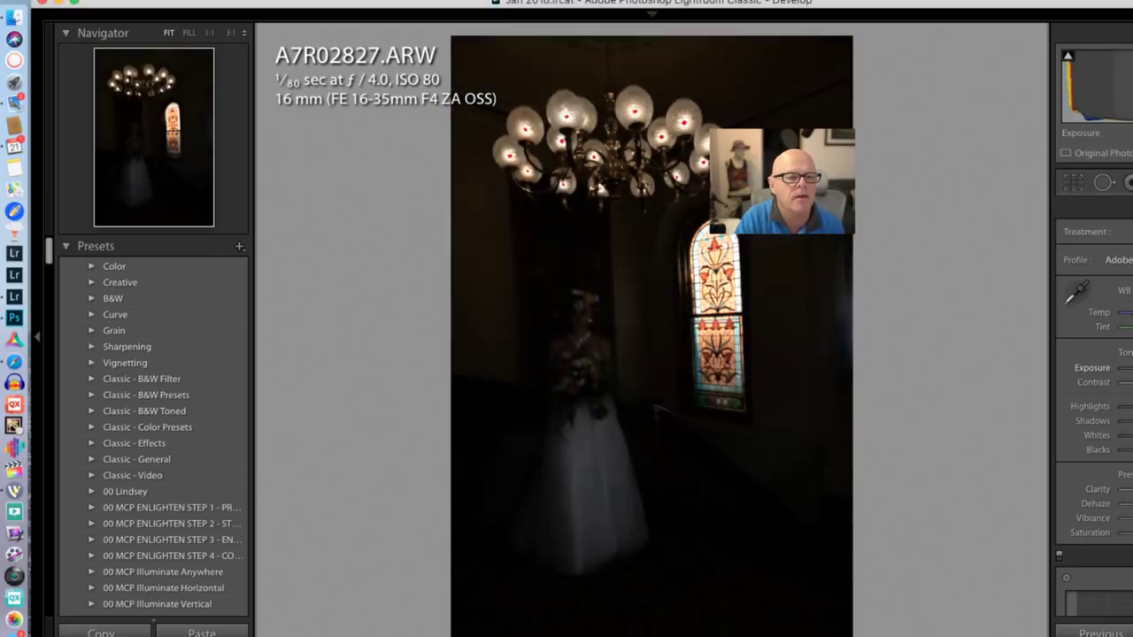
key(=)
key(=)
key(=)
key(=)
key(period)
key(period)
key(period)
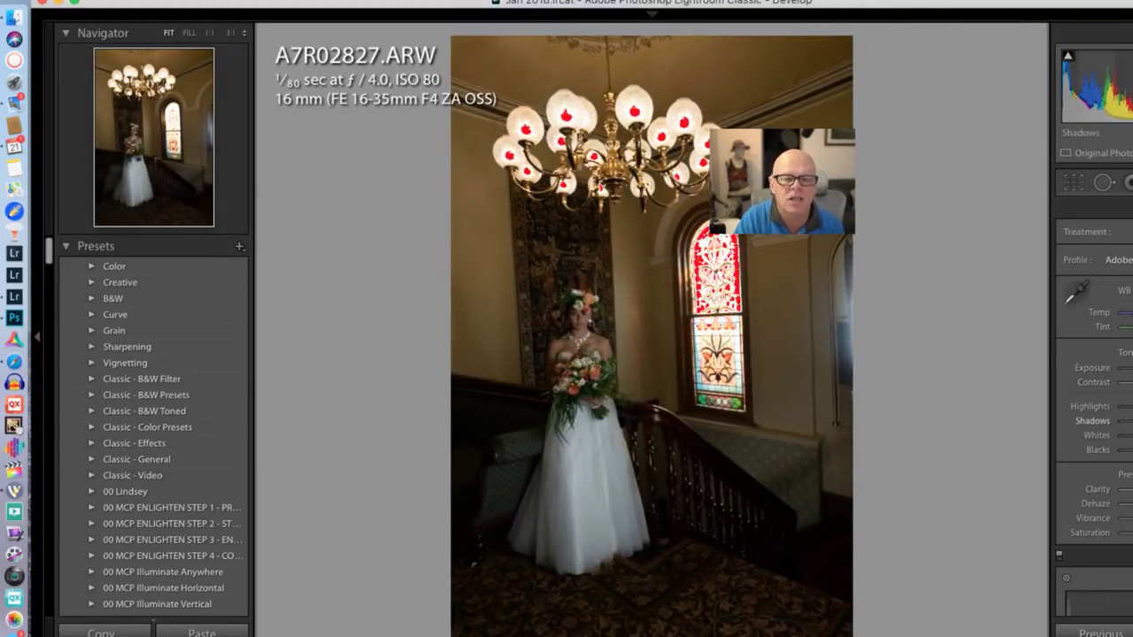
key(=)
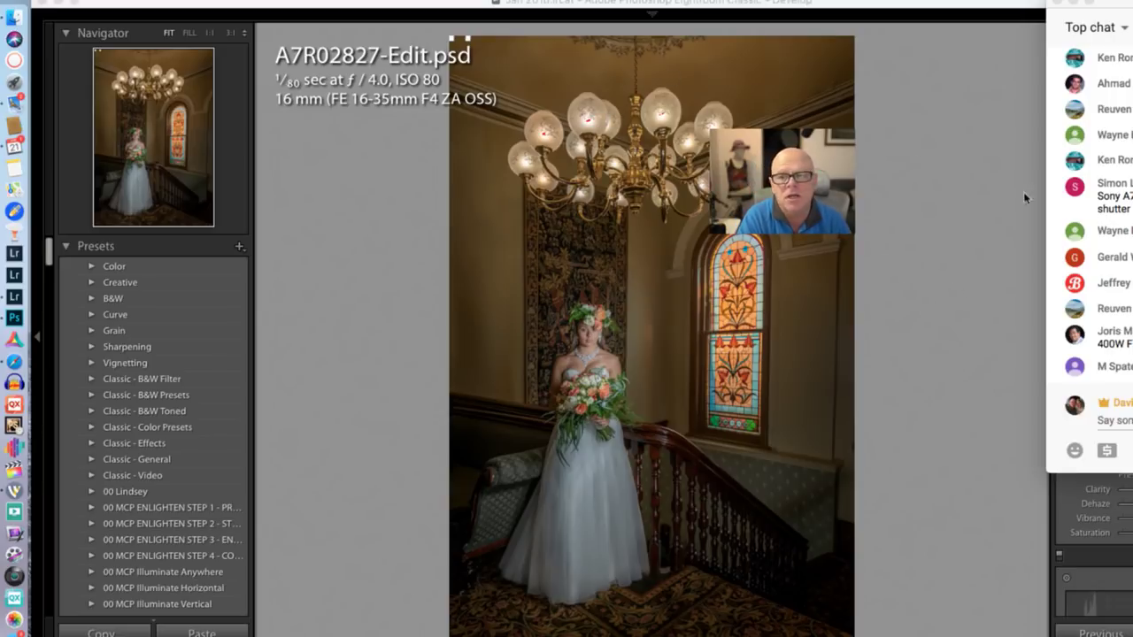
Zoom to 1:1 on the chandelier globes and lower Highlights to reduce their clipping
click(580, 199)
click(580, 200)
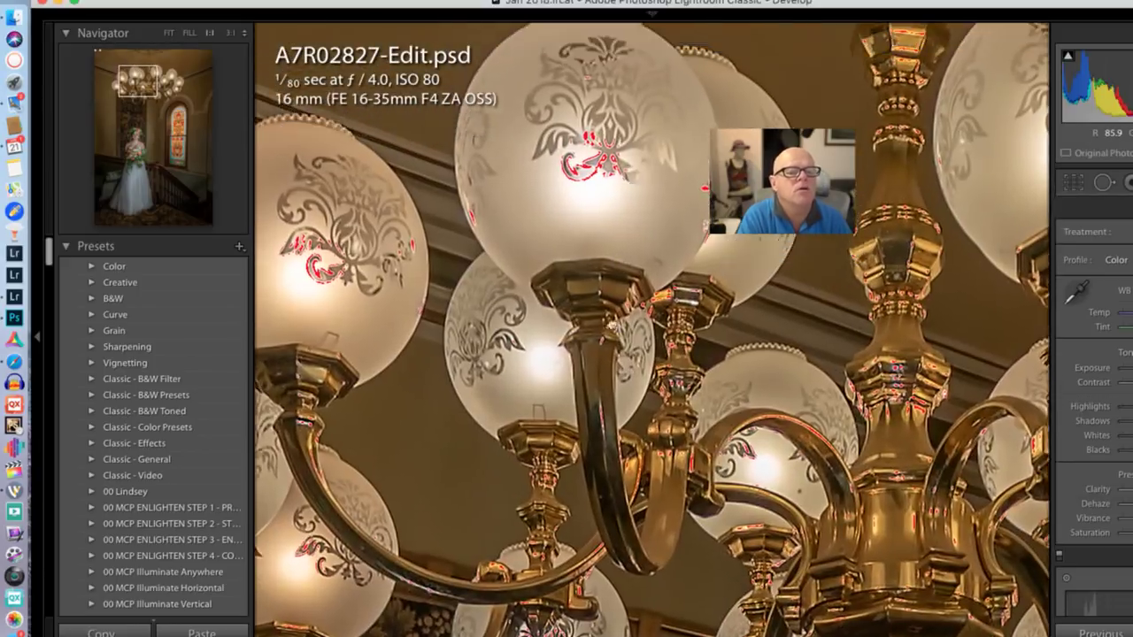
drag(626, 164, 573, 345)
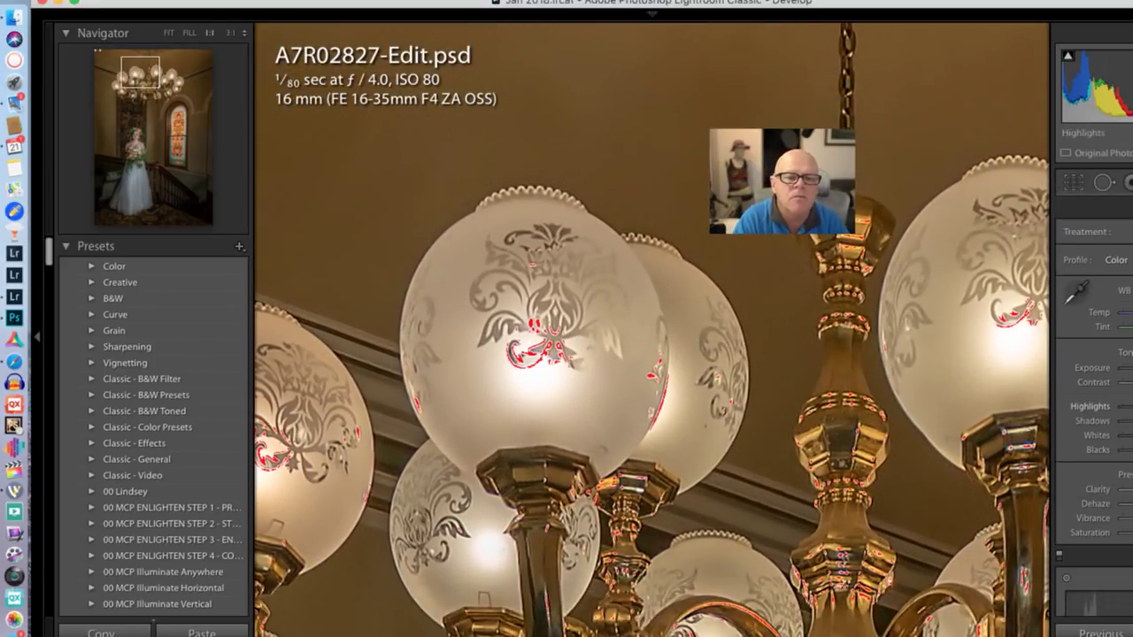
key(Down)
key(period)
key(period)
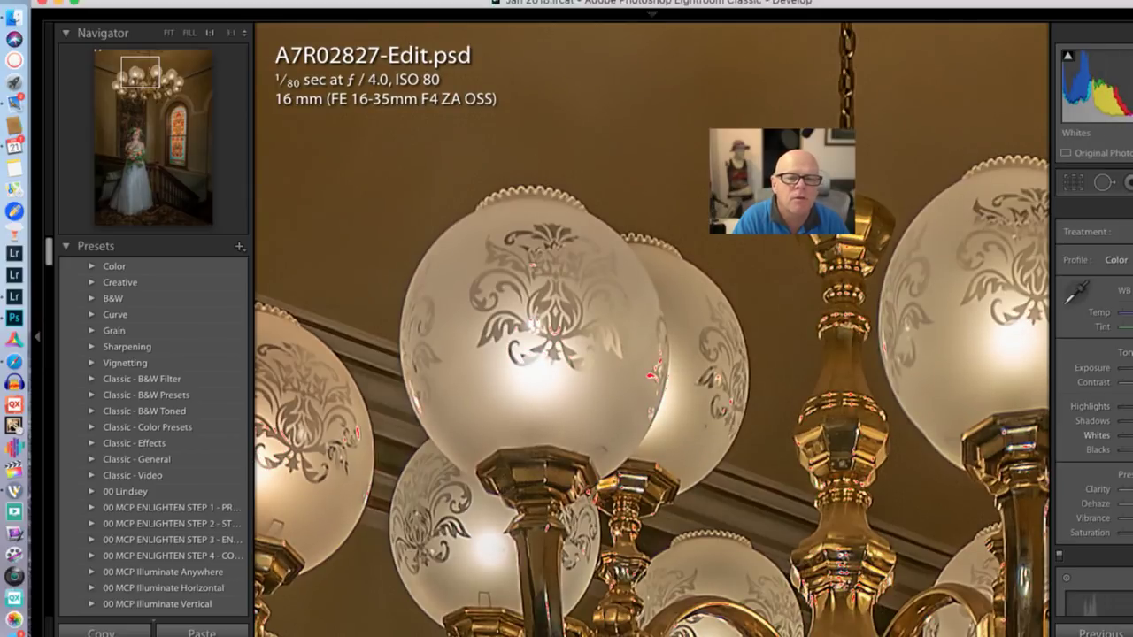
key(comma)
key(comma)
key(period)
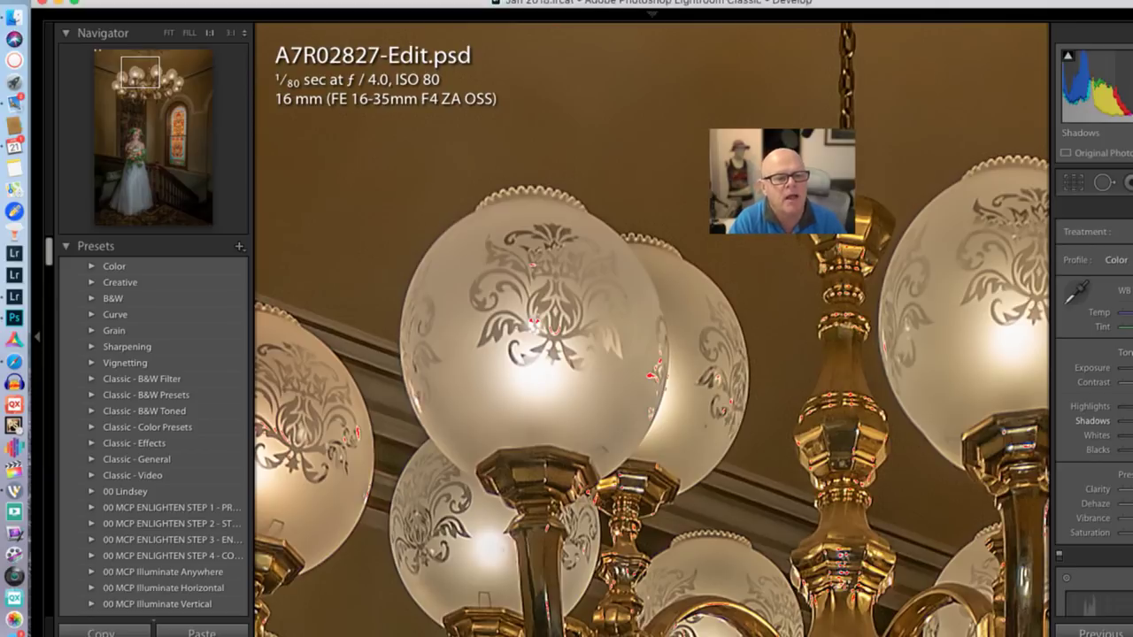
Pan the 1:1 view down to the stained-glass window detail
scroll(752, 352, right, 10)
scroll(752, 353, down, 5)
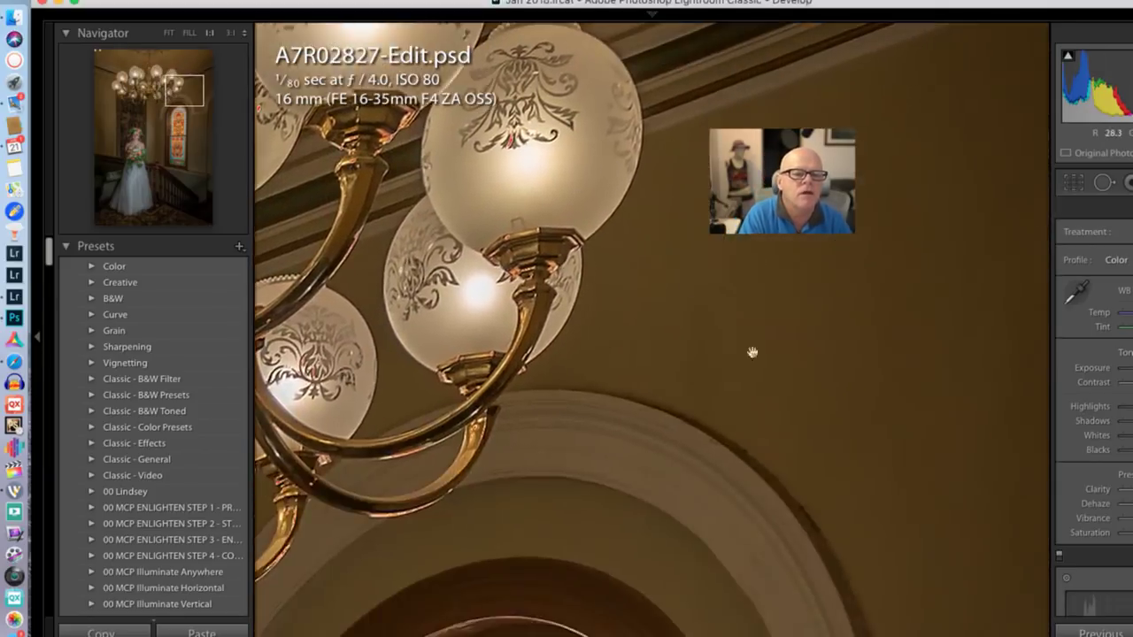
scroll(752, 353, down, 10)
scroll(739, 363, left, 4)
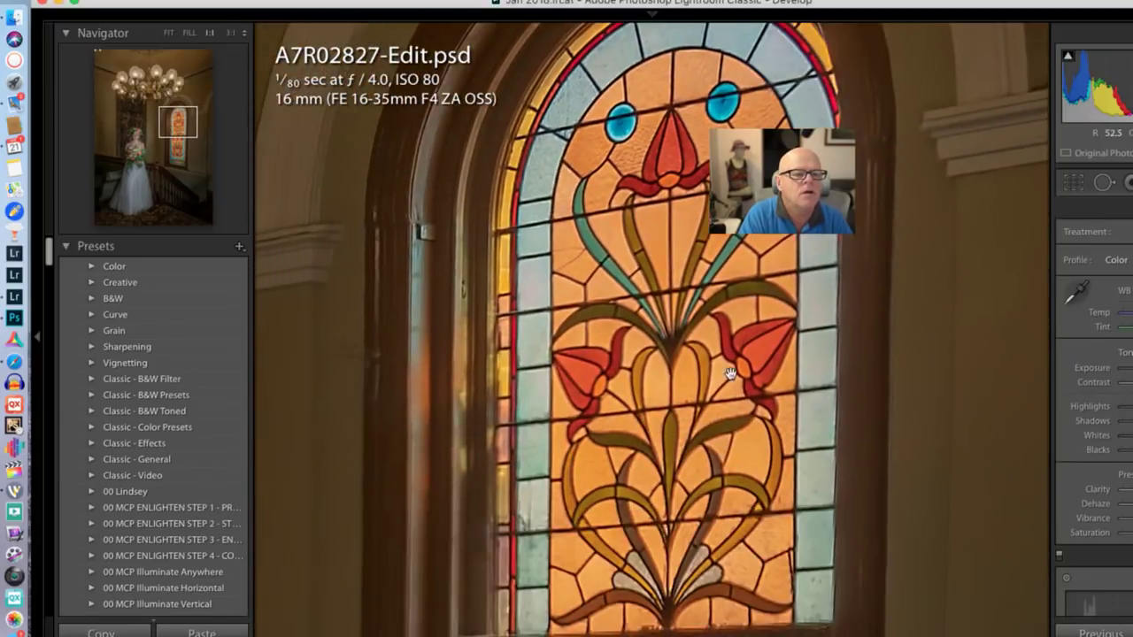
scroll(730, 370, down, 3)
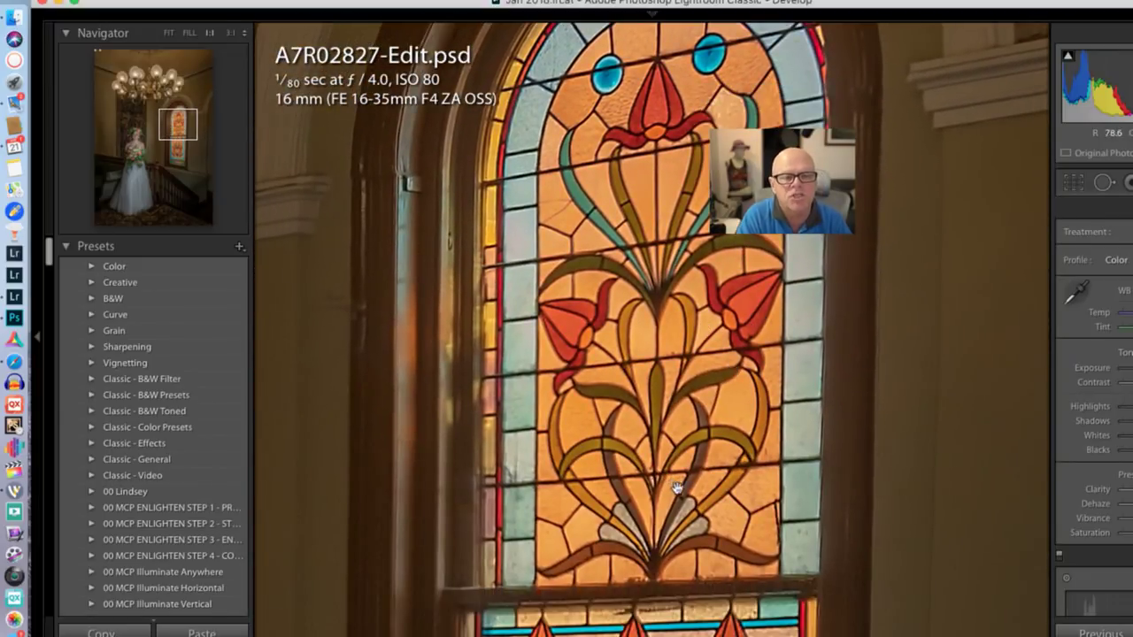
Zoom A7R02827-Edit.psd back out to fit the whole photo on screen
click(676, 439)
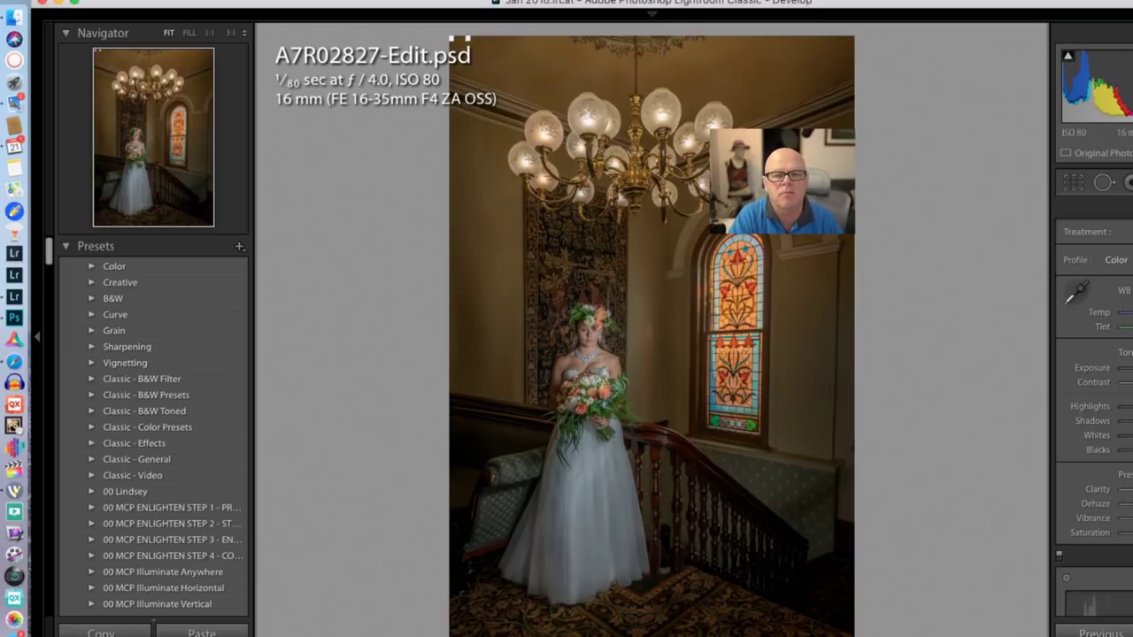
Switch from Lightroom to the YouTube Top chat window
key(super+Tab)
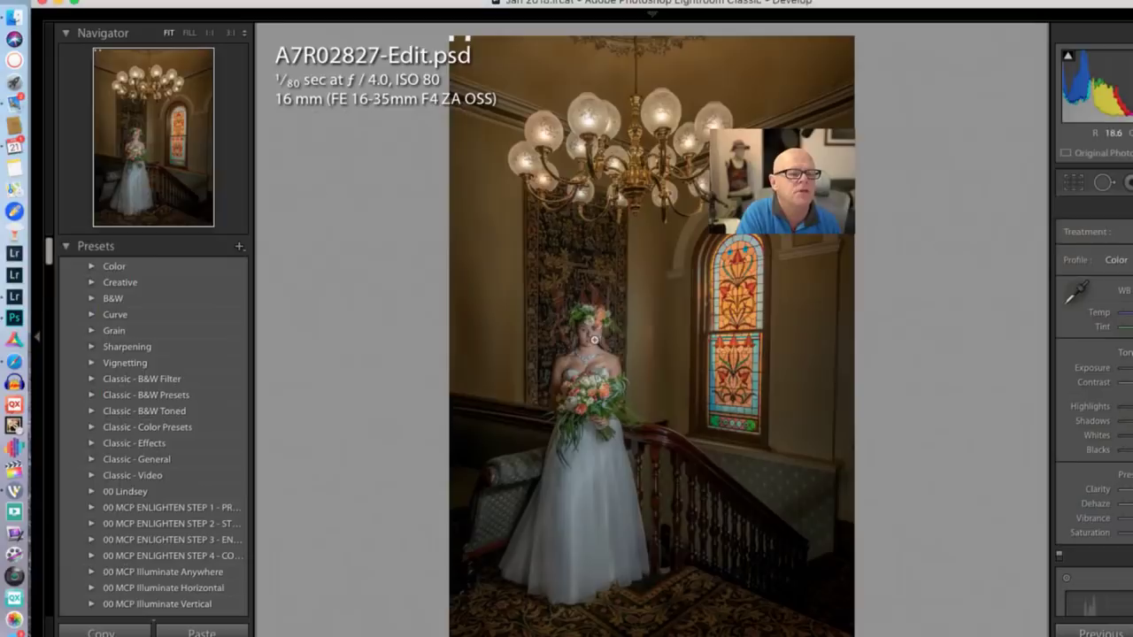
Check the bride's face at 1:1, return to fit view, and bring up the YouTube live chat
click(598, 339)
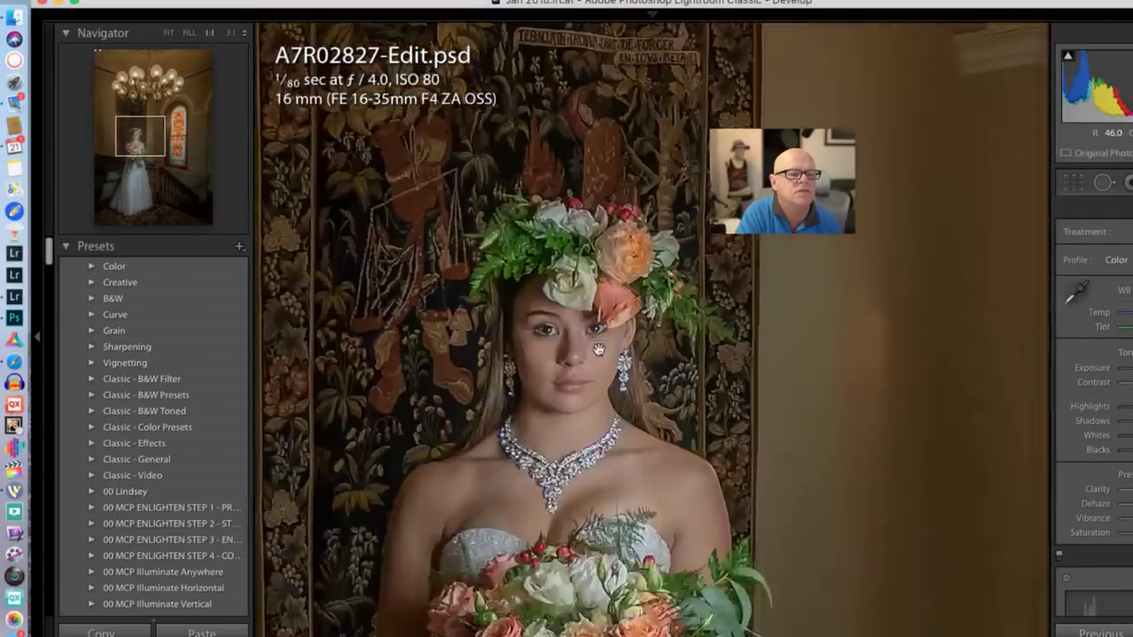
scroll(724, 311, up, 10)
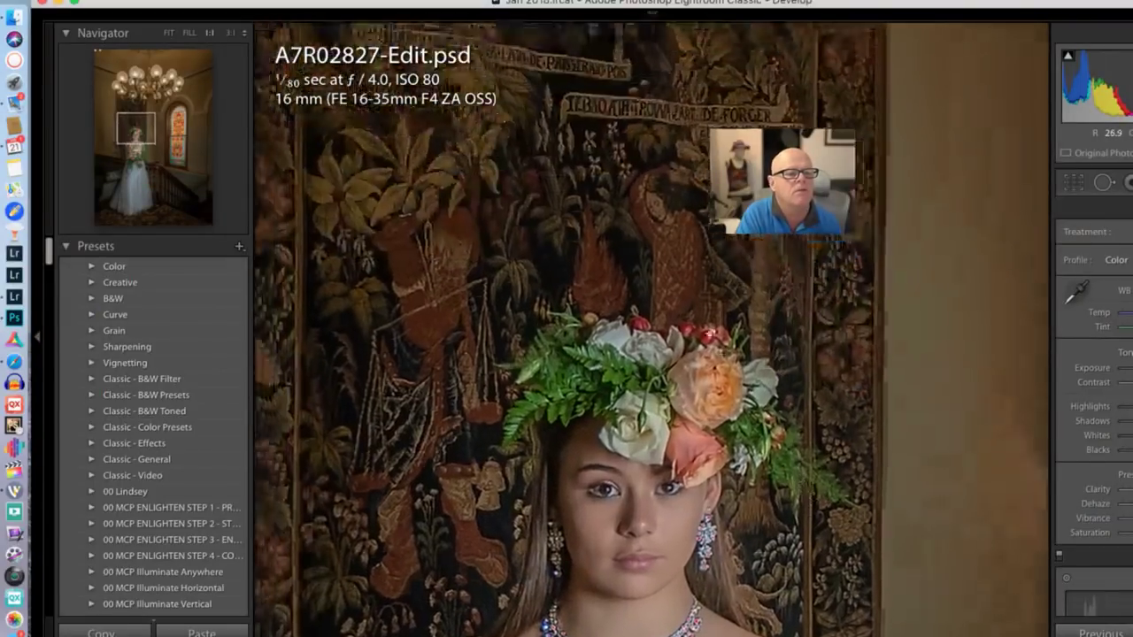
scroll(715, 389, up, 5)
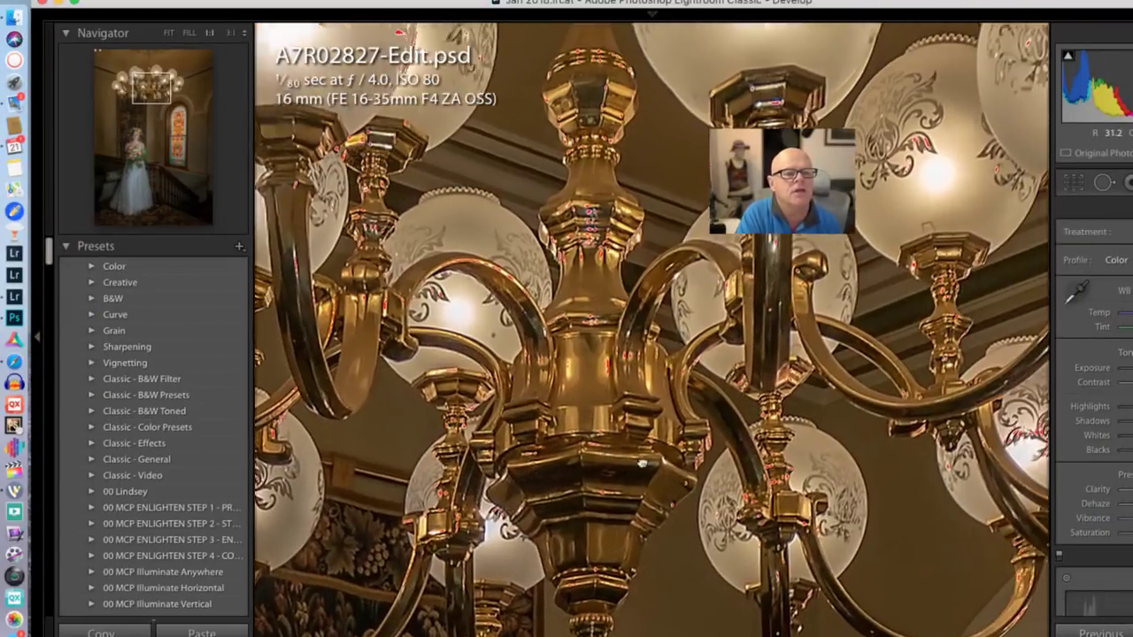
scroll(751, 449, down, 3)
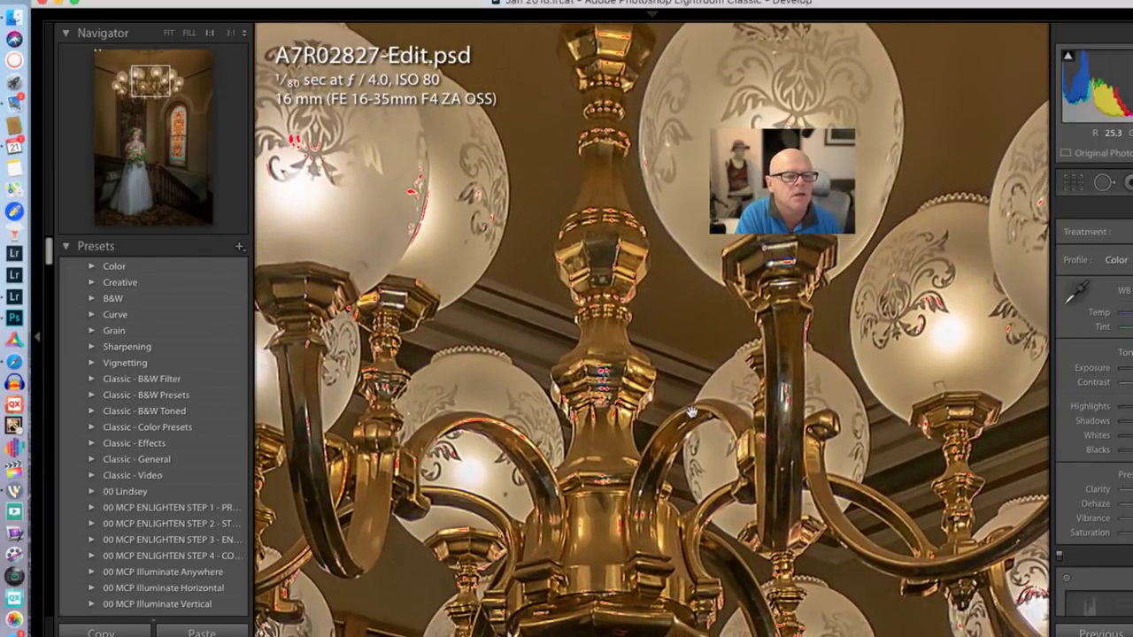
click(688, 412)
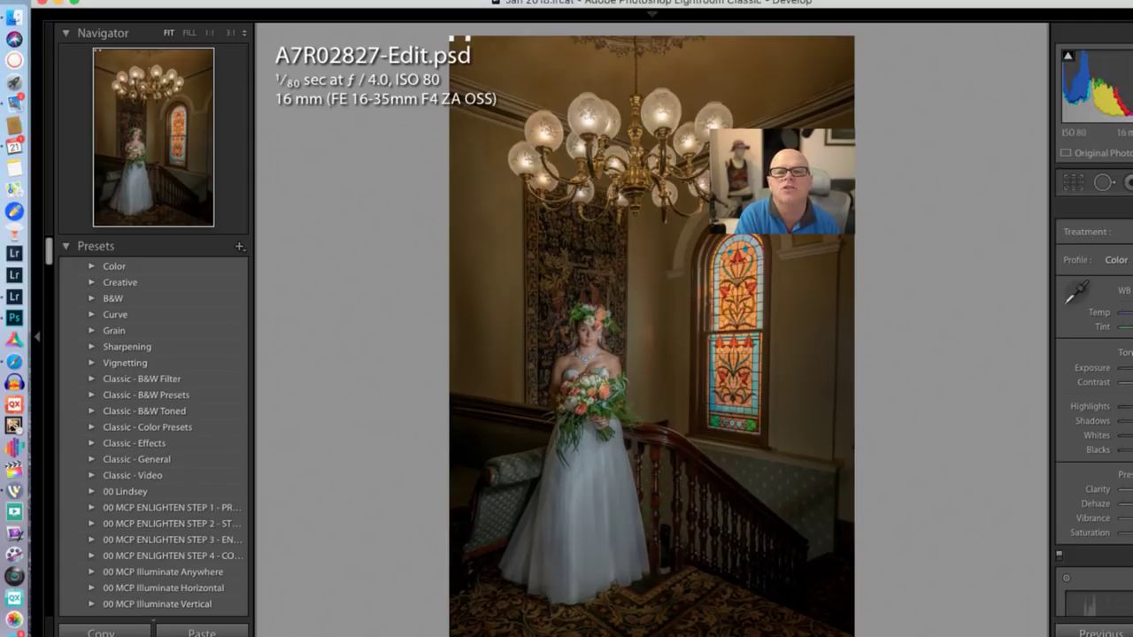
key(super+Tab)
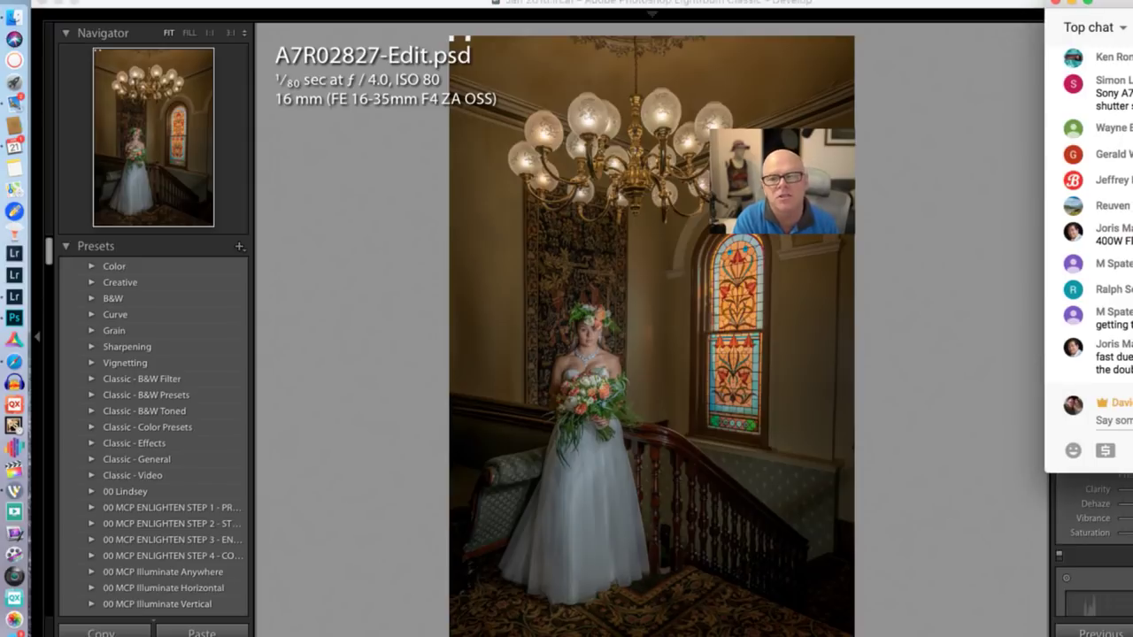